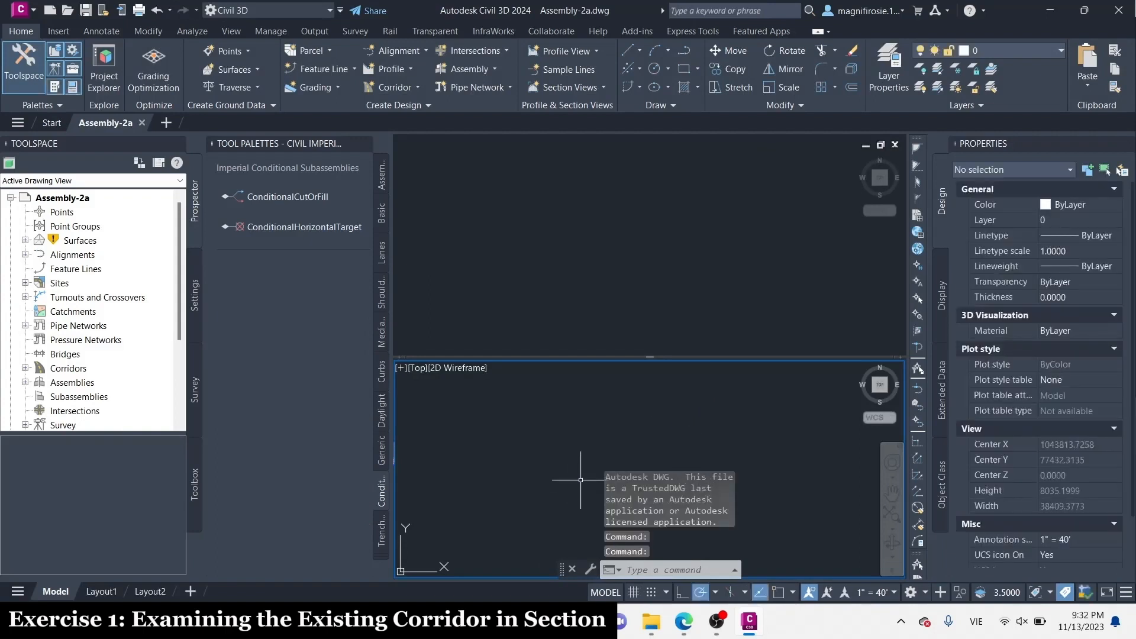
Open the corridor in the Section Editor in the lower viewport, with its plan and profile displayed in the upper viewport
{"action": "scroll", "coordinate": [581, 480], "scroll_direction": "down", "scroll_amount": 6}
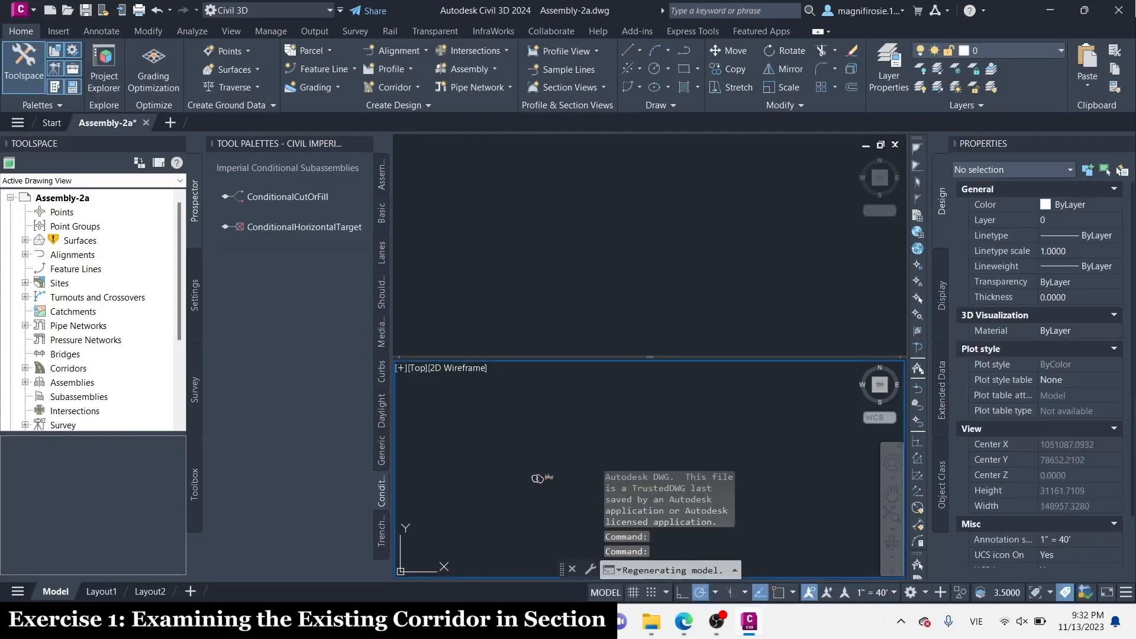
{"action": "scroll", "coordinate": [532, 476], "scroll_direction": "up", "scroll_amount": 3}
{"action": "scroll", "coordinate": [533, 476], "scroll_direction": "up", "scroll_amount": 2}
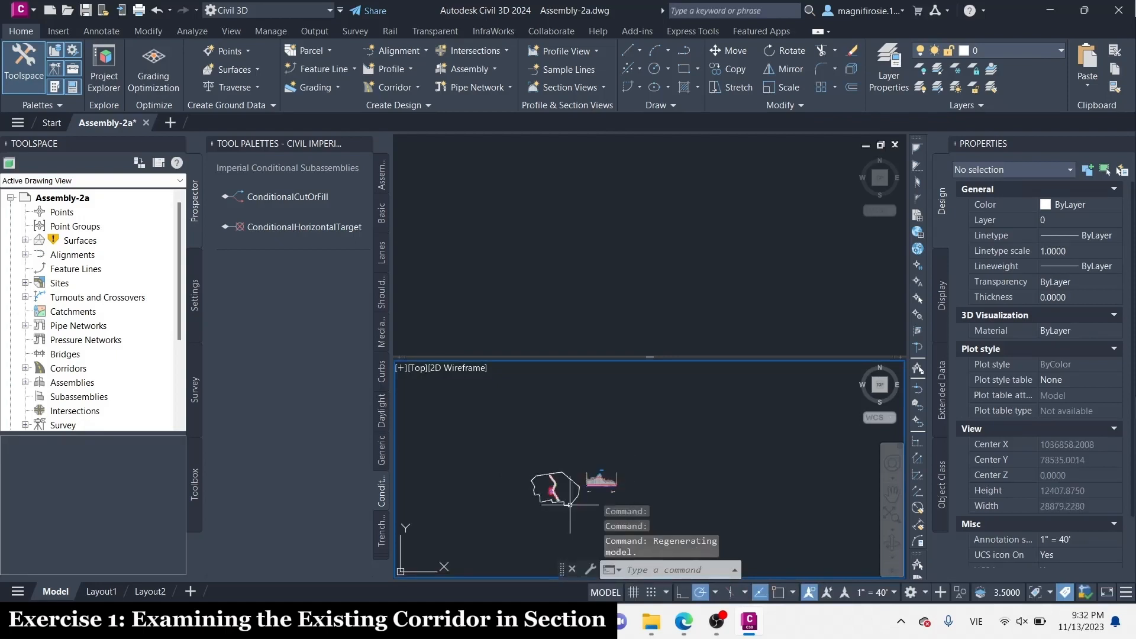
{"action": "scroll", "coordinate": [553, 490], "scroll_direction": "up", "scroll_amount": 4}
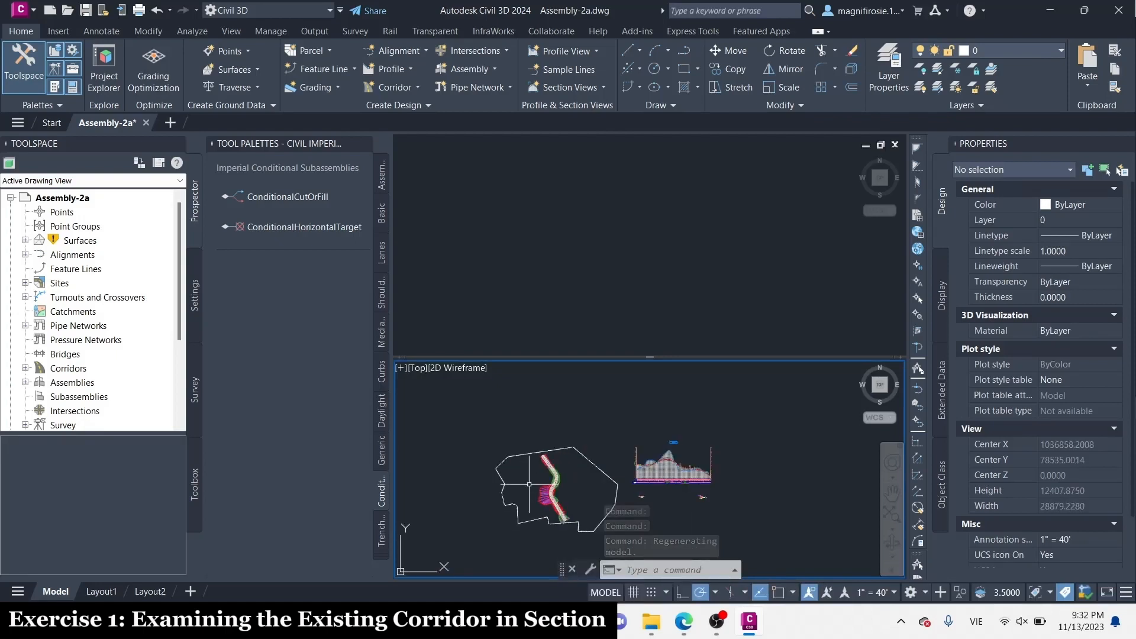
{"action": "scroll", "coordinate": [623, 454], "scroll_direction": "up", "scroll_amount": 2}
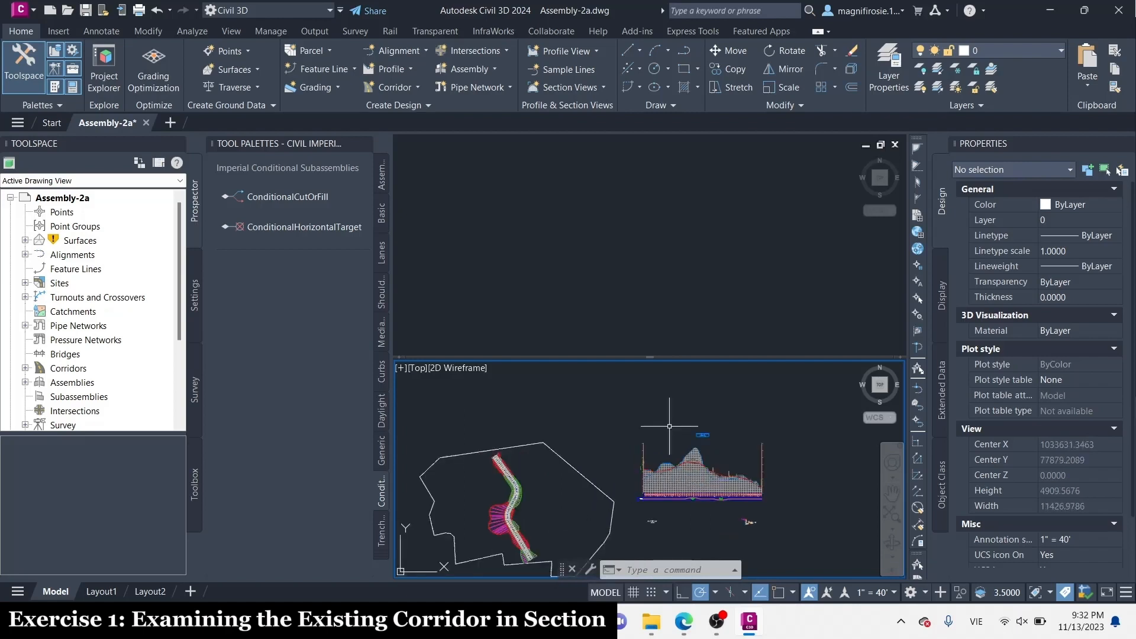
{"action": "left_click", "coordinate": [691, 233]}
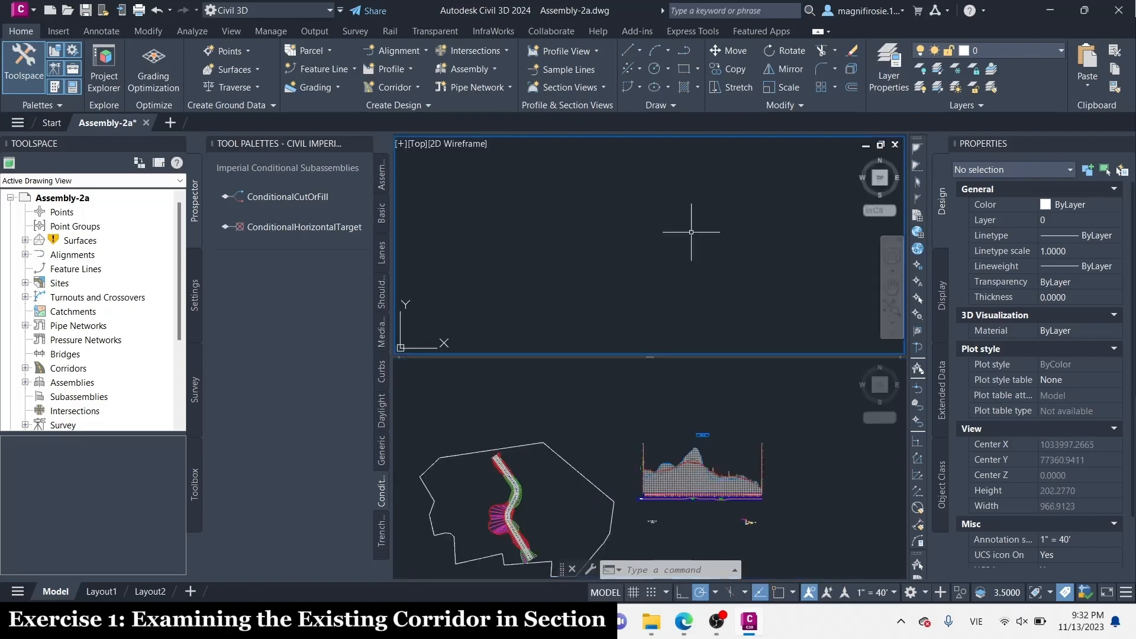
{"action": "scroll", "coordinate": [692, 230], "scroll_direction": "down", "scroll_amount": 12}
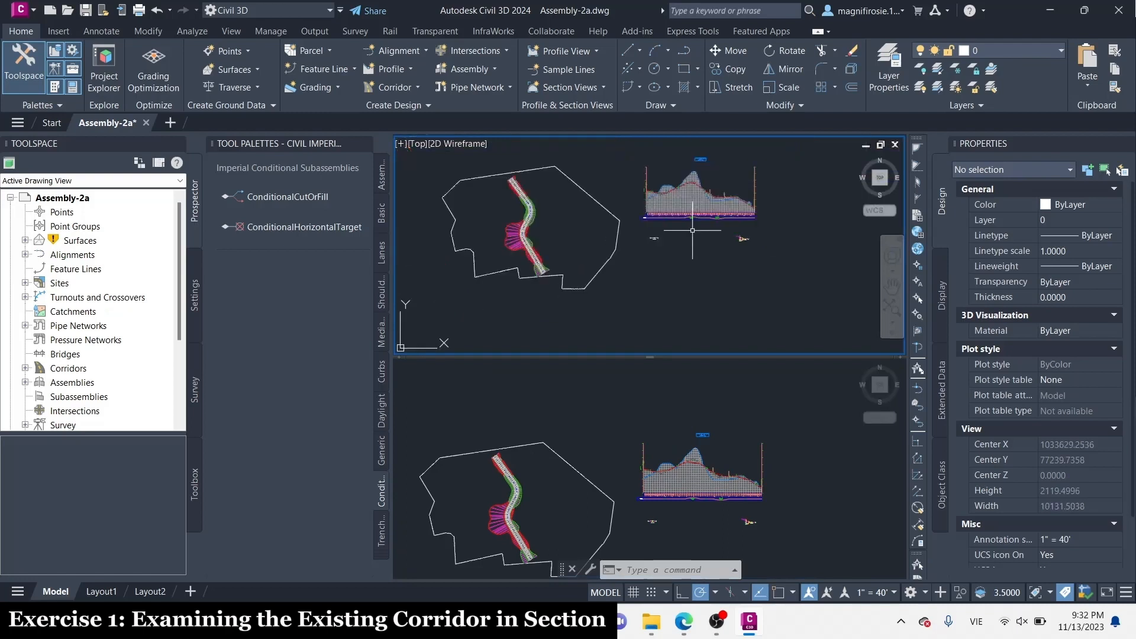
{"action": "left_click", "coordinate": [514, 481]}
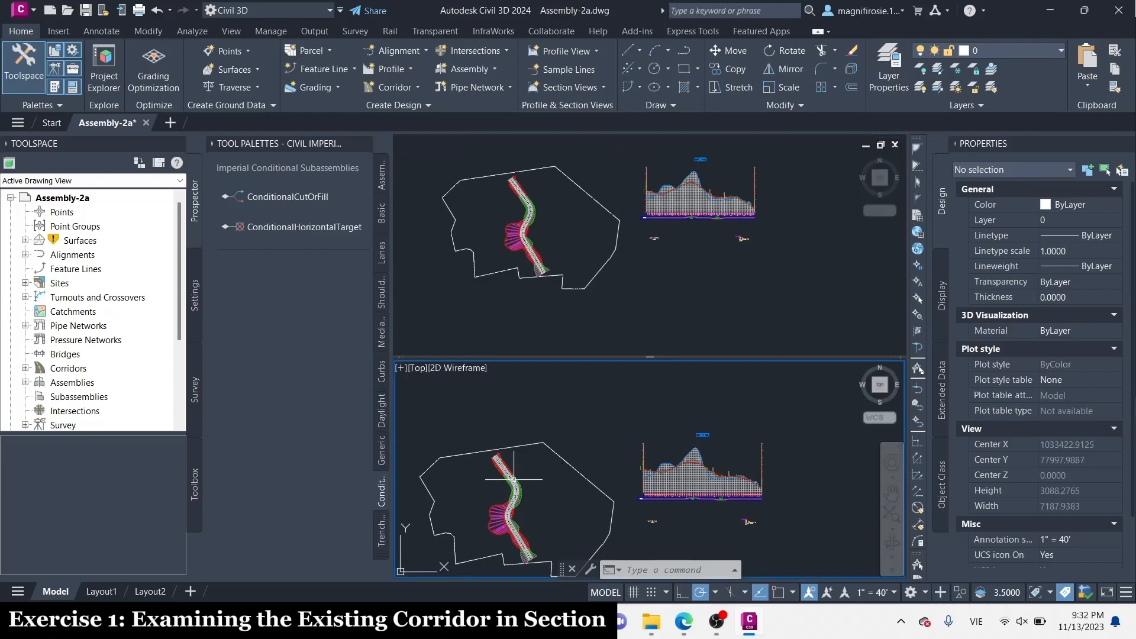
{"action": "left_click", "coordinate": [512, 478]}
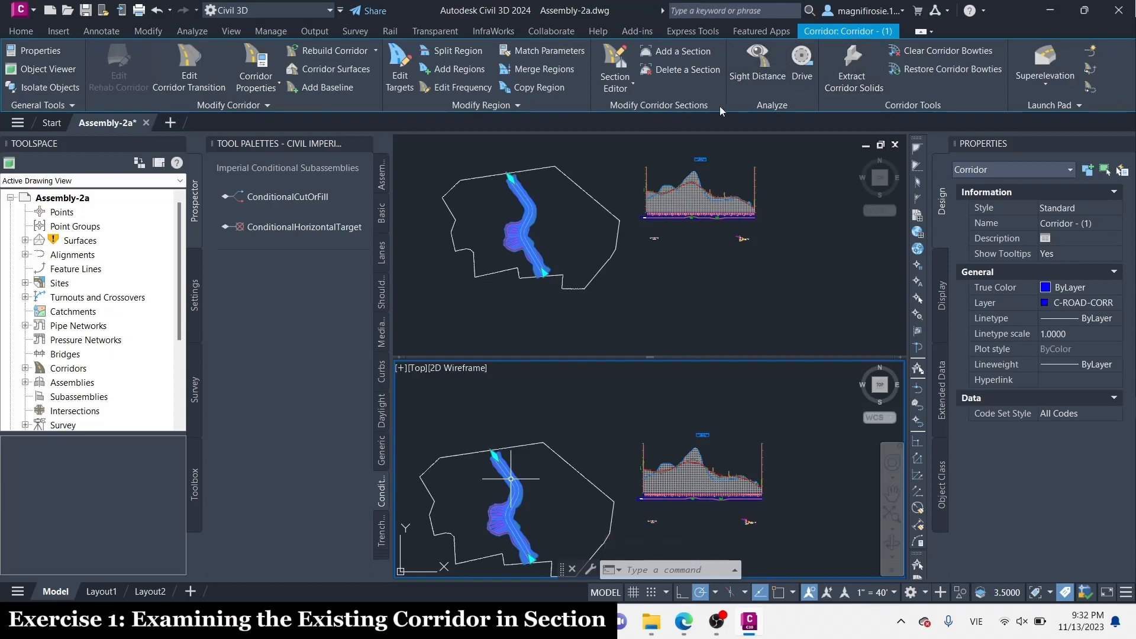
{"action": "left_click", "coordinate": [619, 55]}
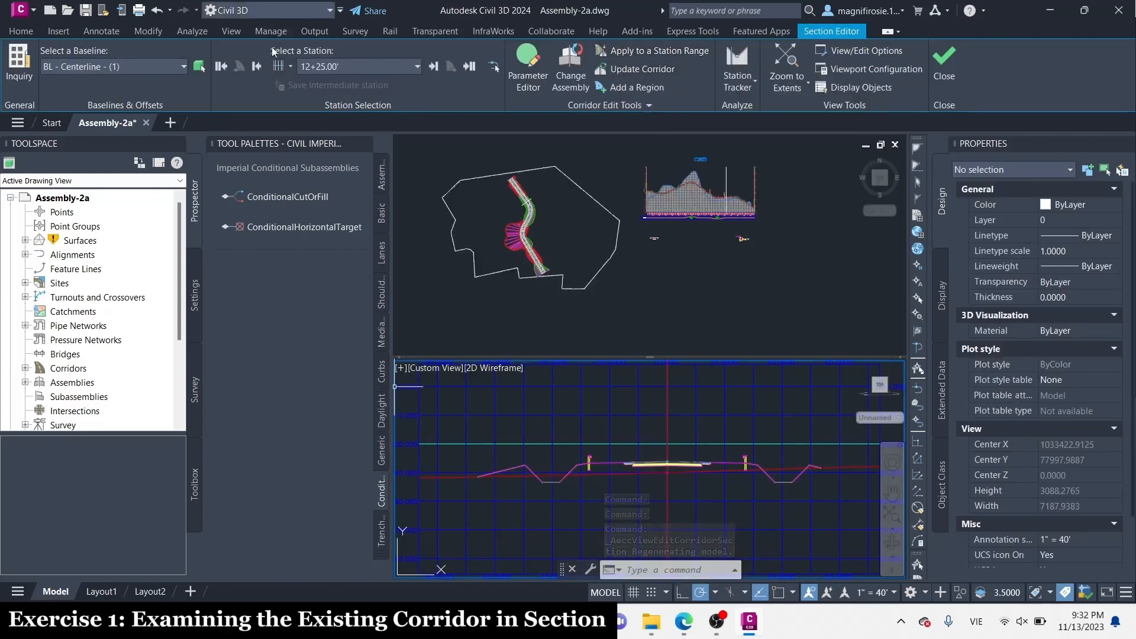
Examine the corridor cross sections station by station from the start at 0+00.00' to 5+89.60'
{"action": "left_click", "coordinate": [221, 67]}
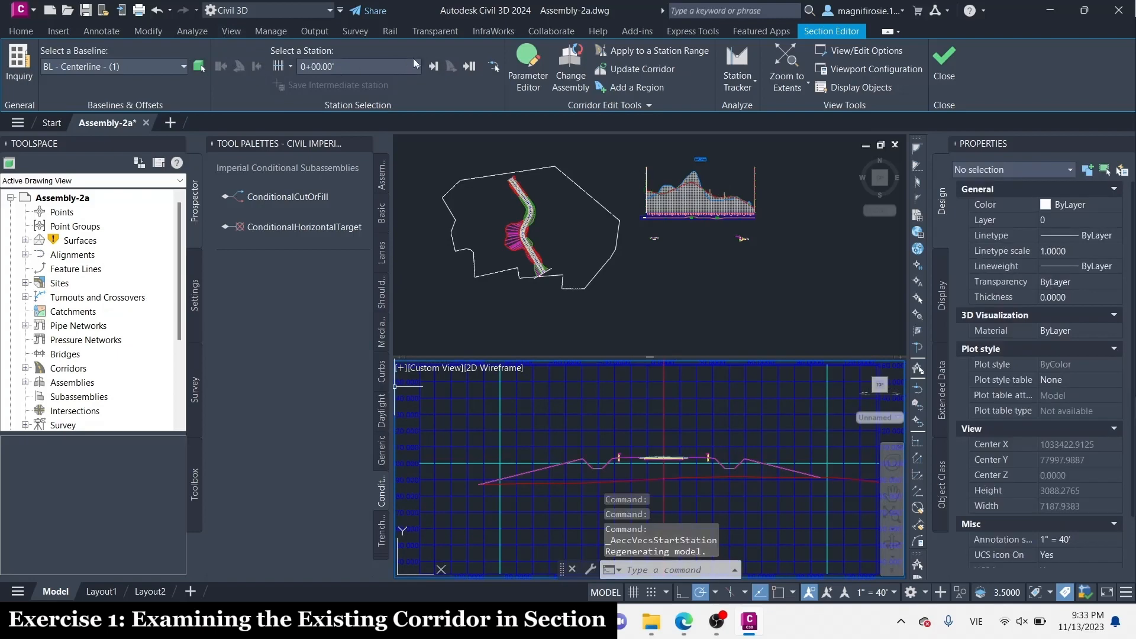
{"action": "left_click", "coordinate": [434, 66]}
{"action": "left_click", "coordinate": [434, 66]}
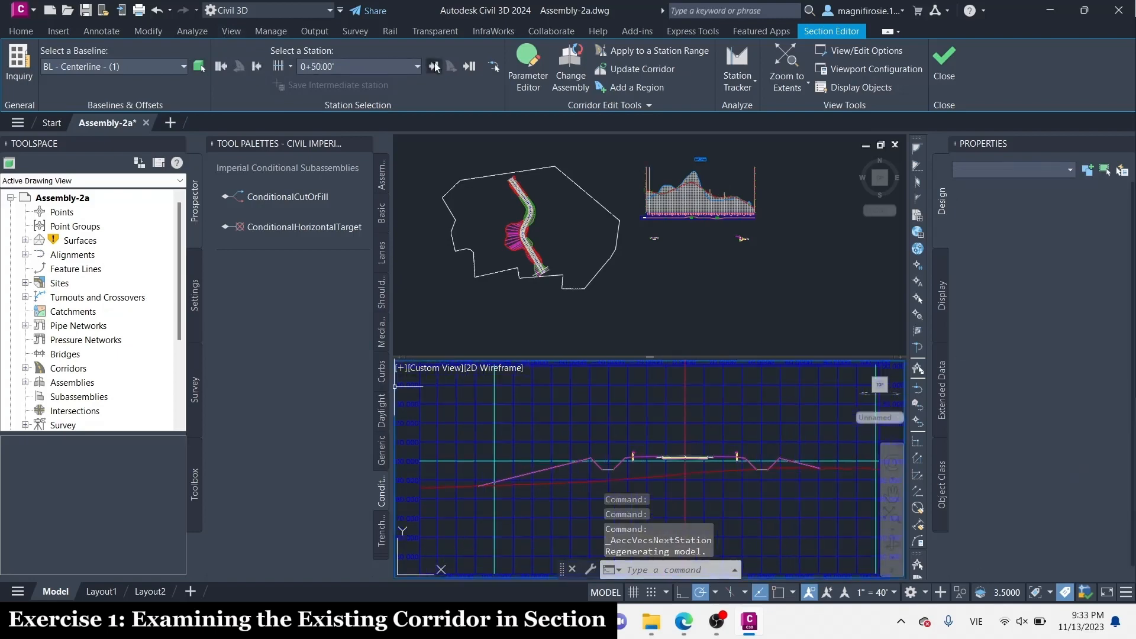
{"action": "left_click", "coordinate": [434, 66]}
{"action": "left_click", "coordinate": [434, 66]}
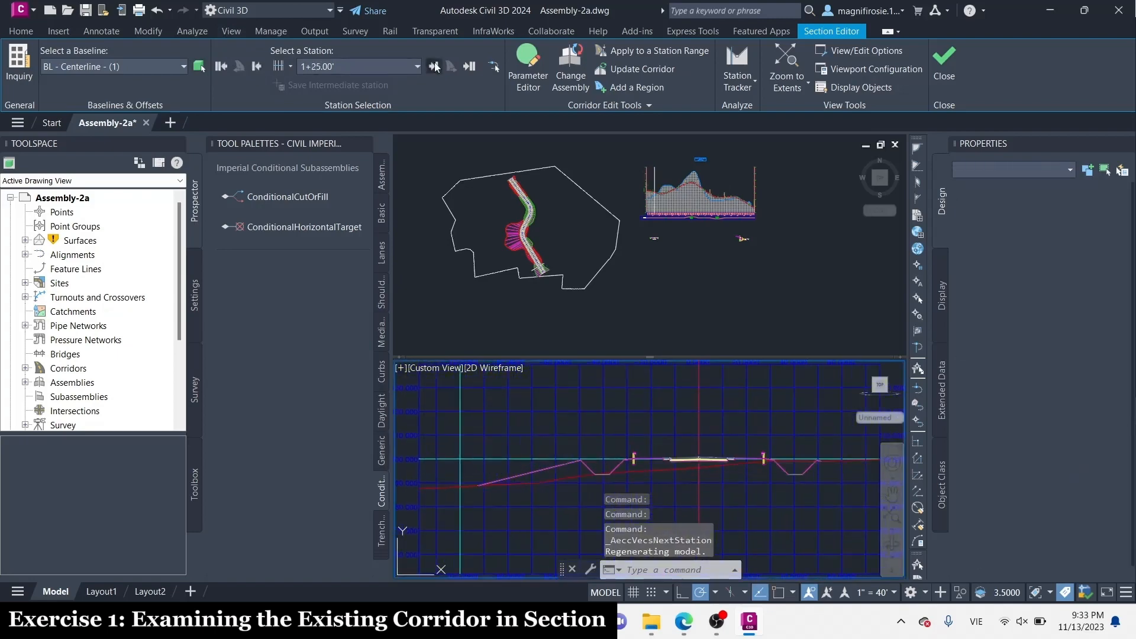
{"action": "left_click", "coordinate": [434, 66]}
{"action": "left_click", "coordinate": [433, 67]}
{"action": "left_click", "coordinate": [434, 66]}
{"action": "left_click", "coordinate": [434, 66]}
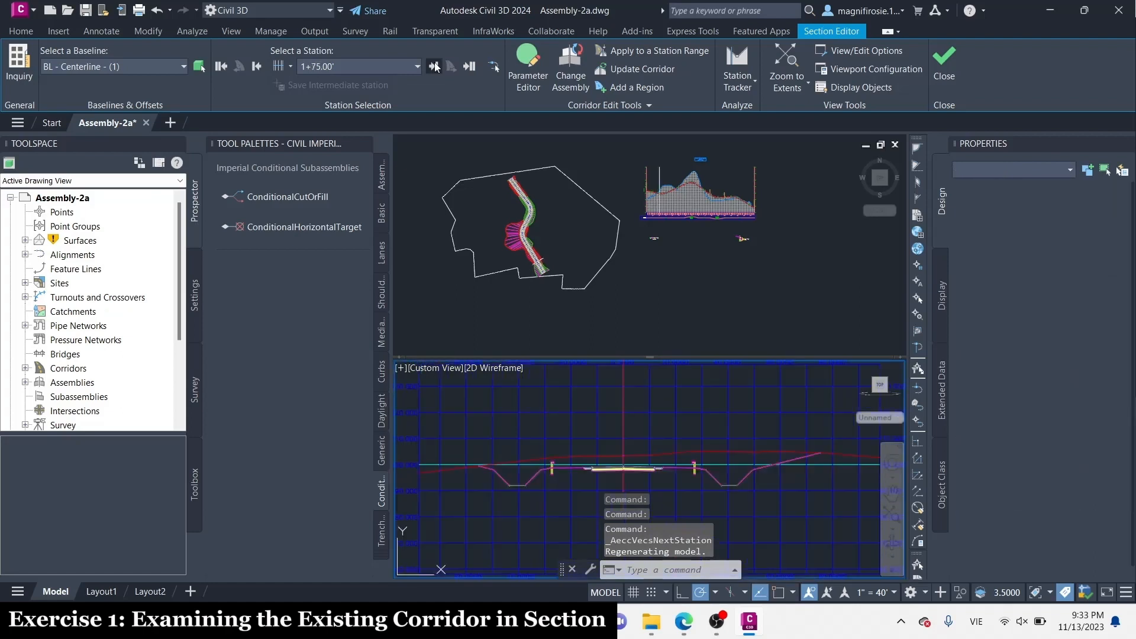
{"action": "left_click", "coordinate": [433, 67]}
{"action": "left_click", "coordinate": [434, 66]}
{"action": "left_click", "coordinate": [434, 66]}
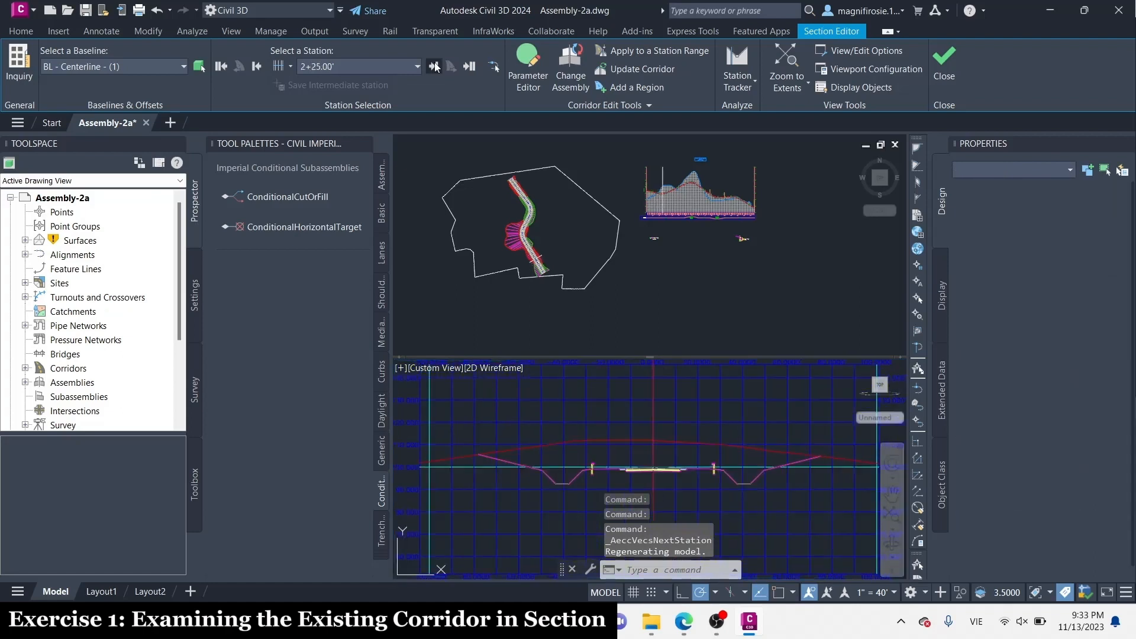
{"action": "left_click", "coordinate": [434, 66]}
{"action": "left_click", "coordinate": [433, 67]}
{"action": "left_click", "coordinate": [433, 66]}
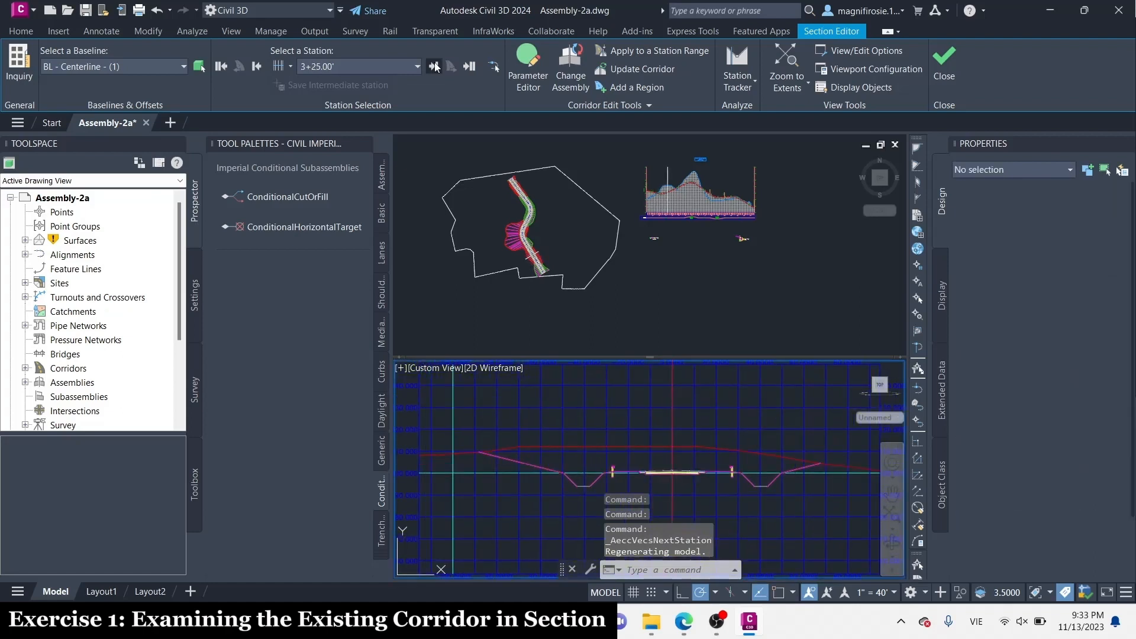
{"action": "left_click", "coordinate": [433, 67]}
{"action": "left_click", "coordinate": [433, 66]}
{"action": "left_click", "coordinate": [434, 67]}
{"action": "left_click", "coordinate": [433, 66]}
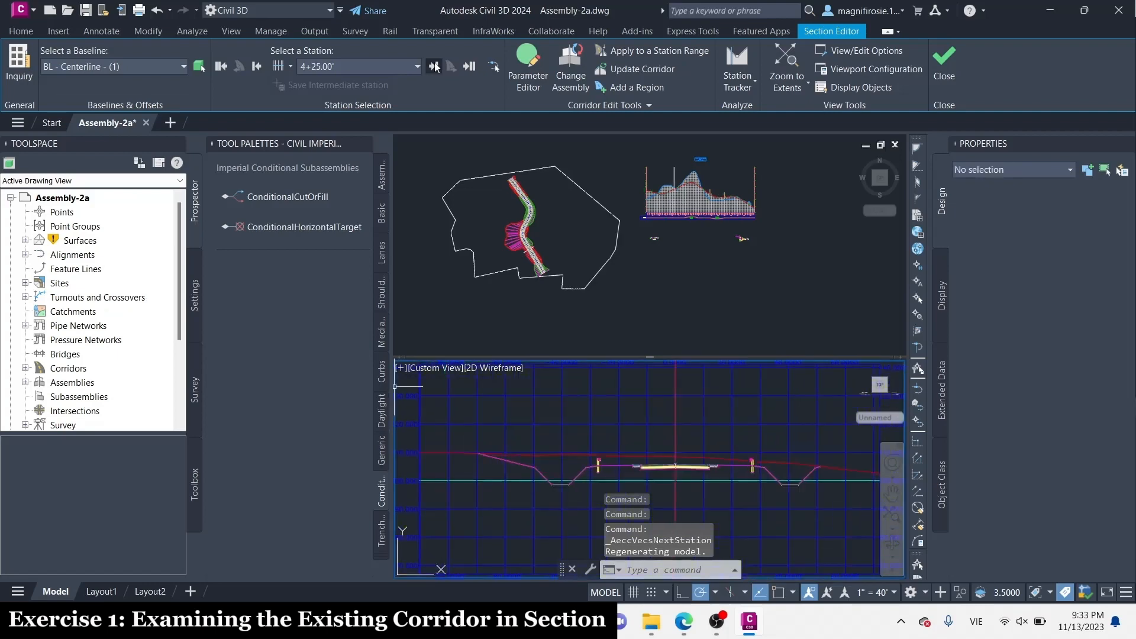
{"action": "left_click", "coordinate": [434, 66]}
{"action": "left_click", "coordinate": [433, 66]}
{"action": "left_click", "coordinate": [434, 67]}
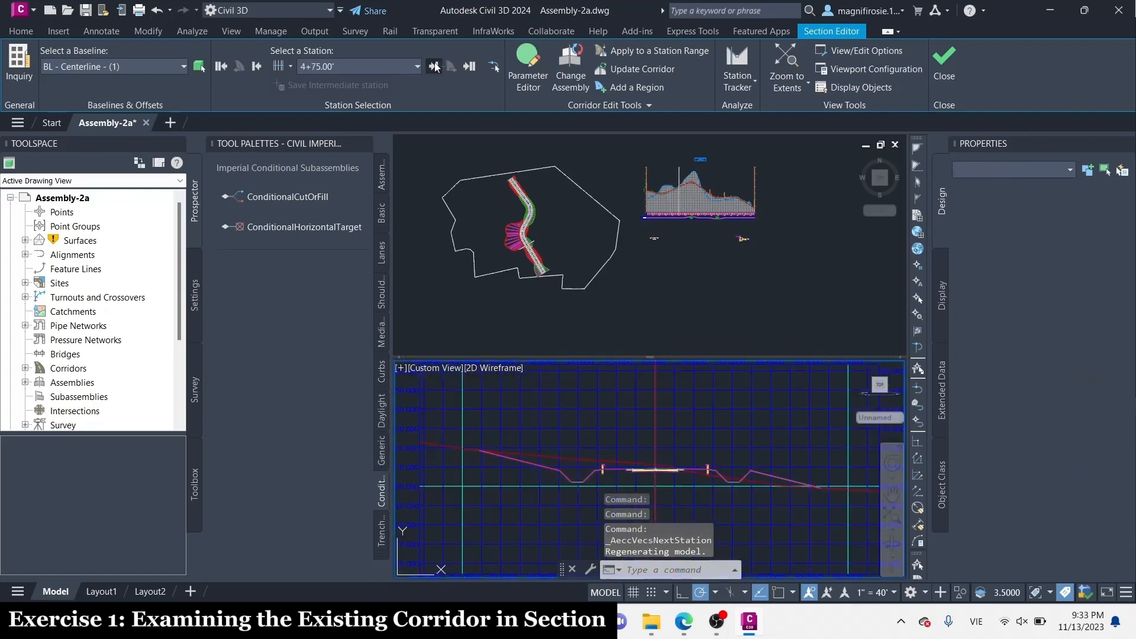
{"action": "left_click", "coordinate": [434, 66]}
{"action": "left_click", "coordinate": [433, 66]}
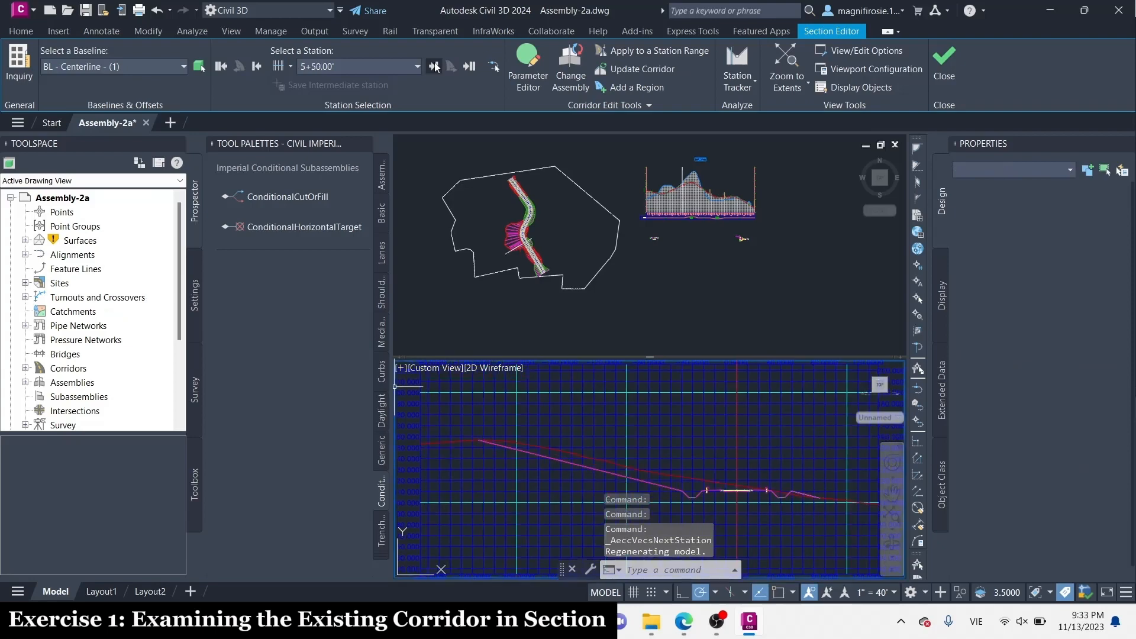
{"action": "left_click", "coordinate": [434, 66]}
{"action": "left_click", "coordinate": [433, 66]}
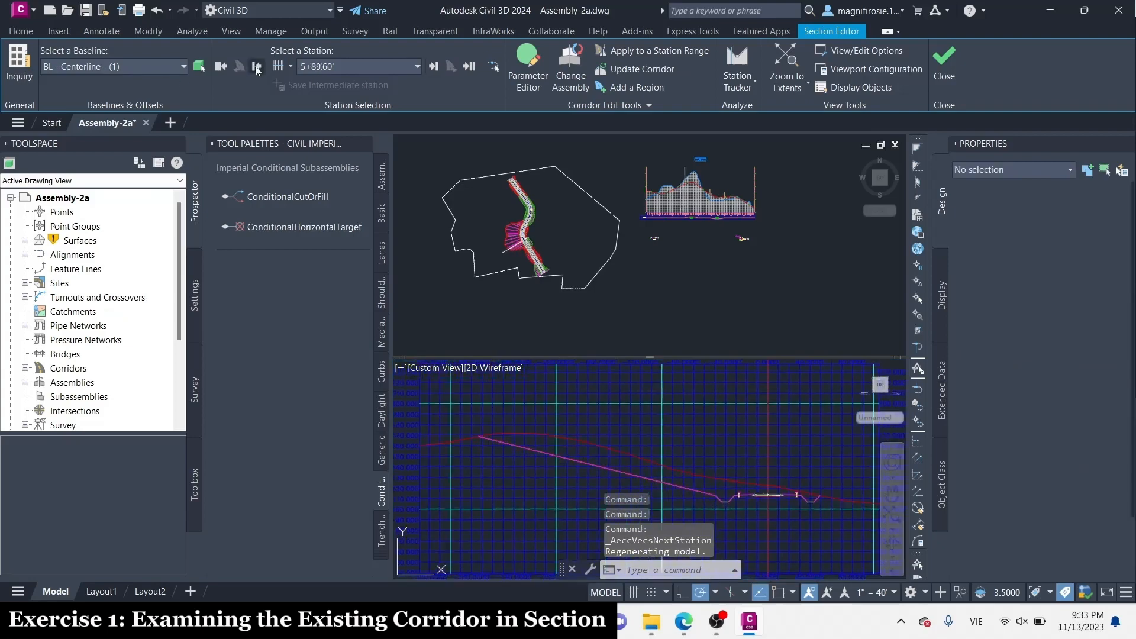
Review the preceding sections back to station 4+50.00' and return to the first station, 0+00.00'
{"action": "left_click", "coordinate": [256, 67]}
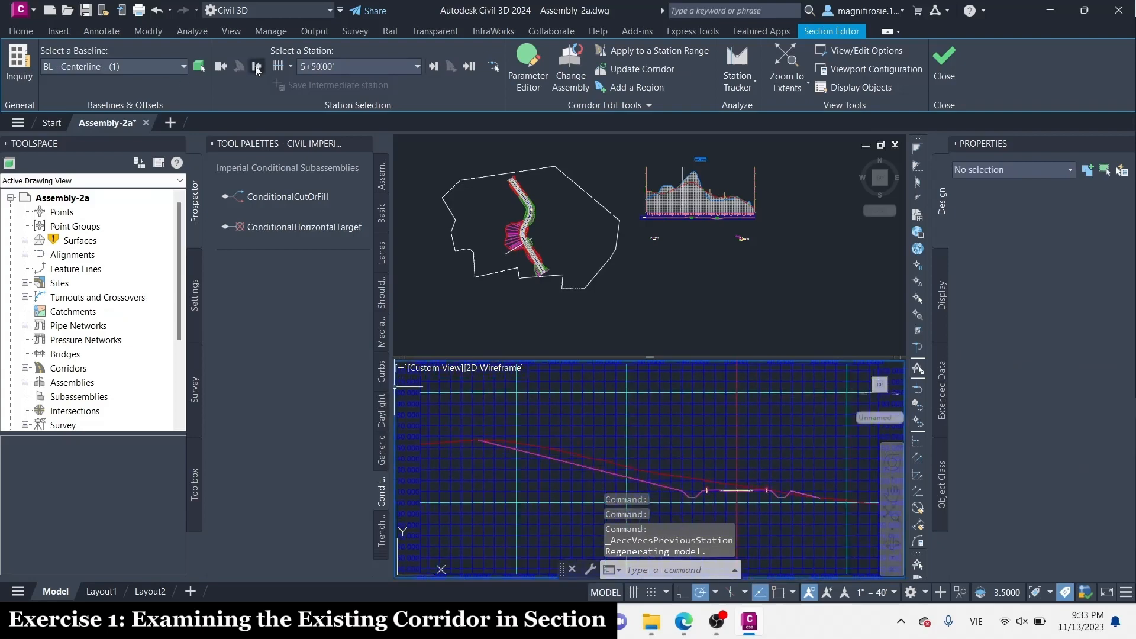
{"action": "left_click", "coordinate": [256, 66]}
{"action": "left_click", "coordinate": [257, 67]}
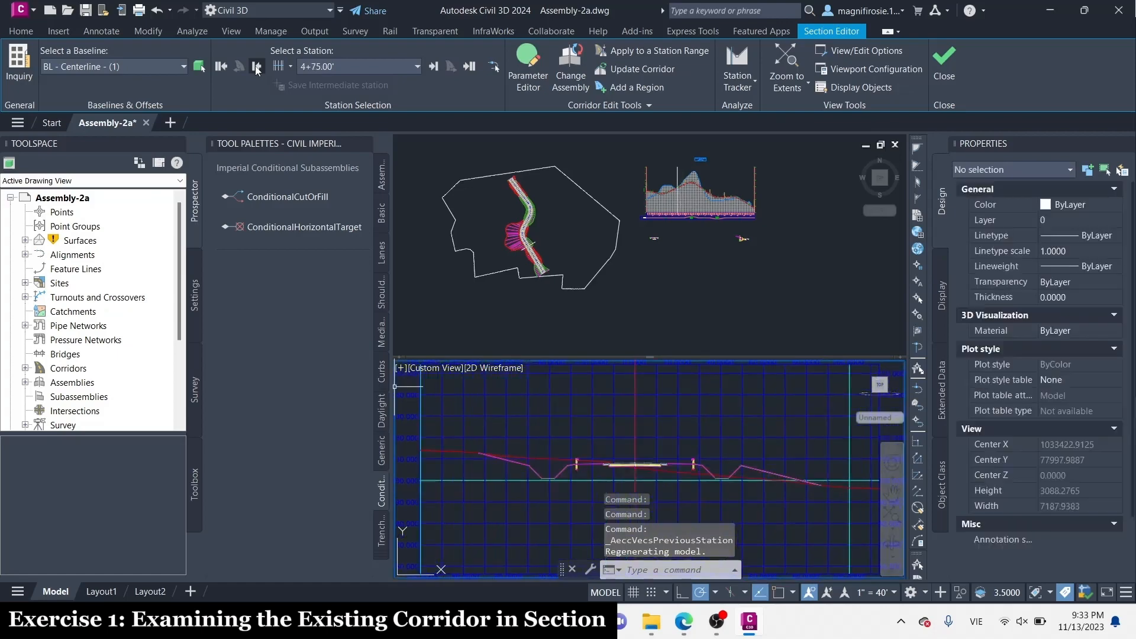
{"action": "left_click", "coordinate": [256, 67]}
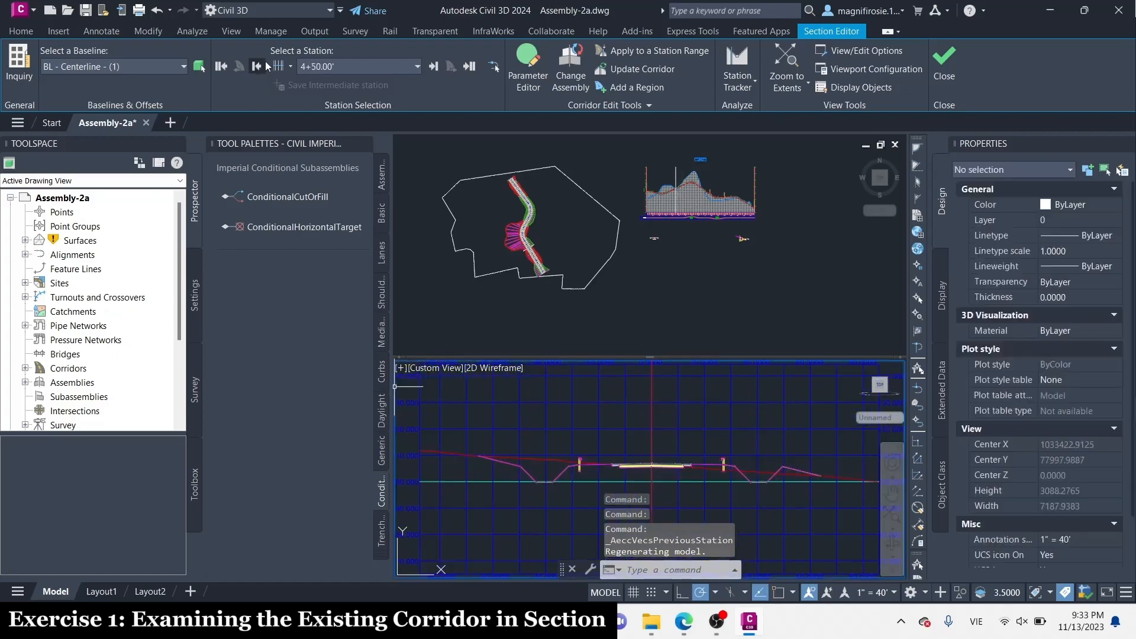
{"action": "left_click", "coordinate": [222, 67]}
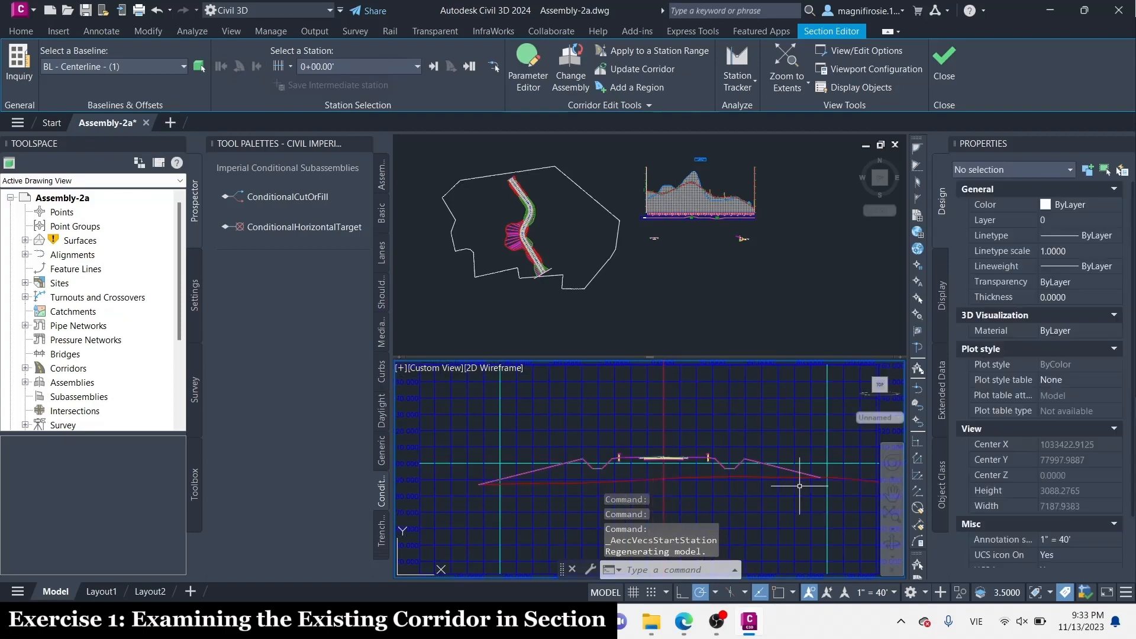
Start a ConditionalCutOrFill subassembly from the Civil Imperial Subassemblies with a 20' layout width and a 4:1 layout grade
{"action": "right_click", "coordinate": [317, 146]}
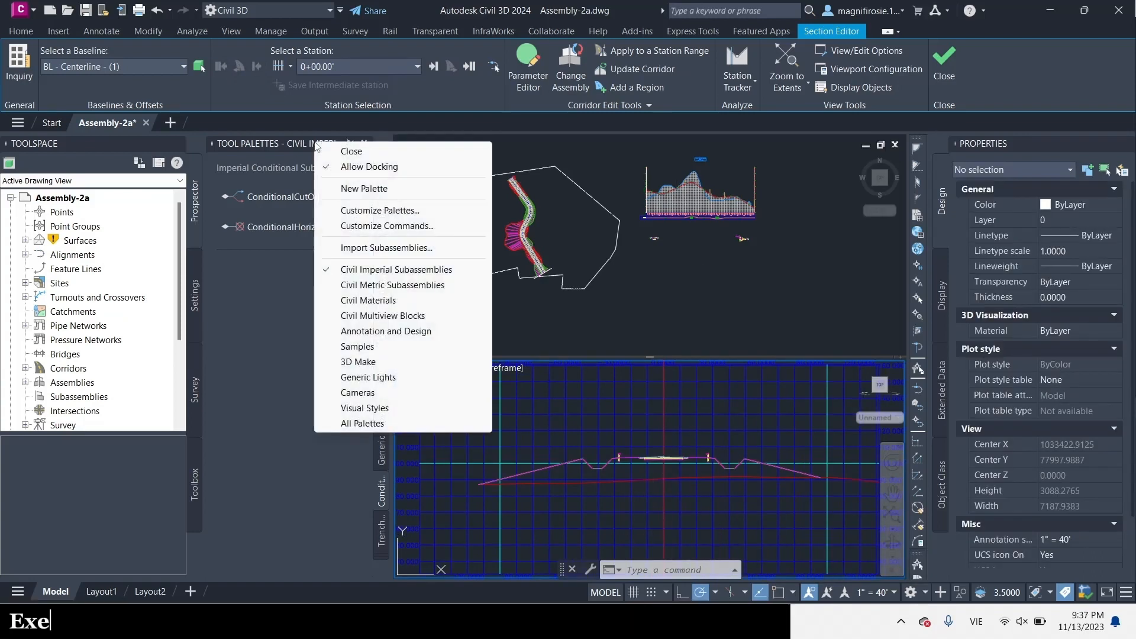
{"action": "left_click", "coordinate": [371, 269]}
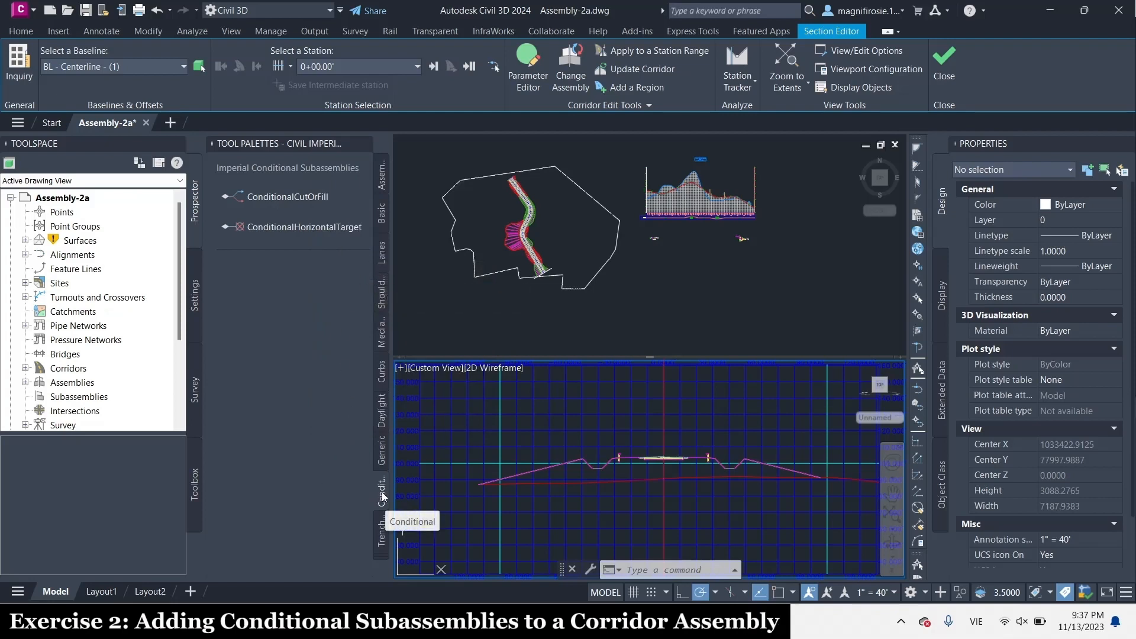
{"action": "left_click", "coordinate": [279, 197]}
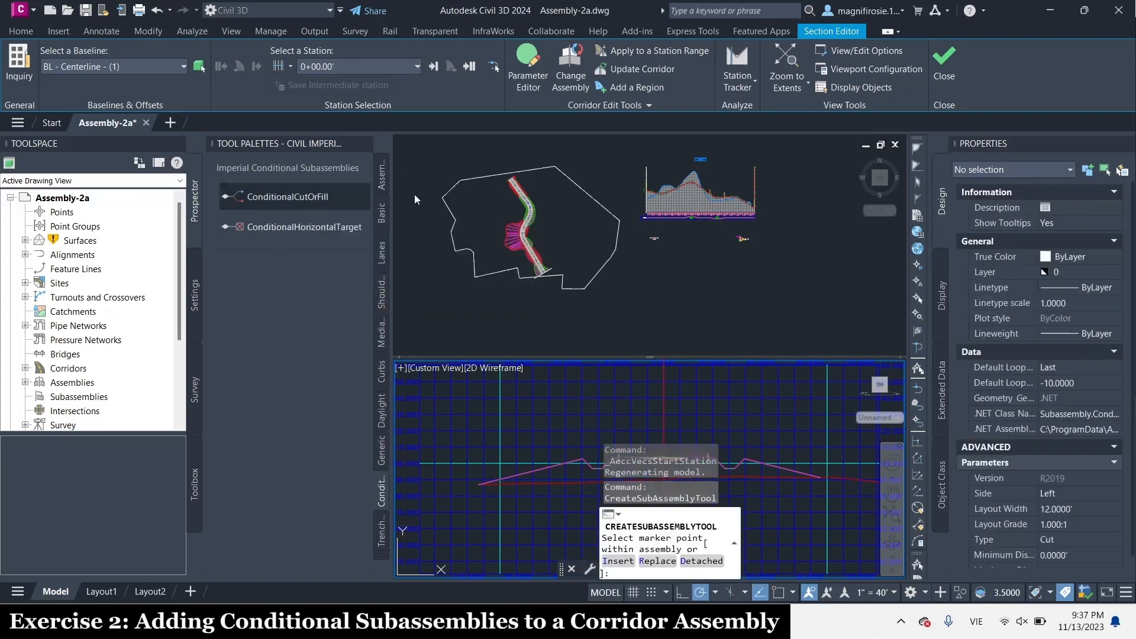
{"action": "scroll", "coordinate": [1069, 519], "scroll_direction": "down", "scroll_amount": 1}
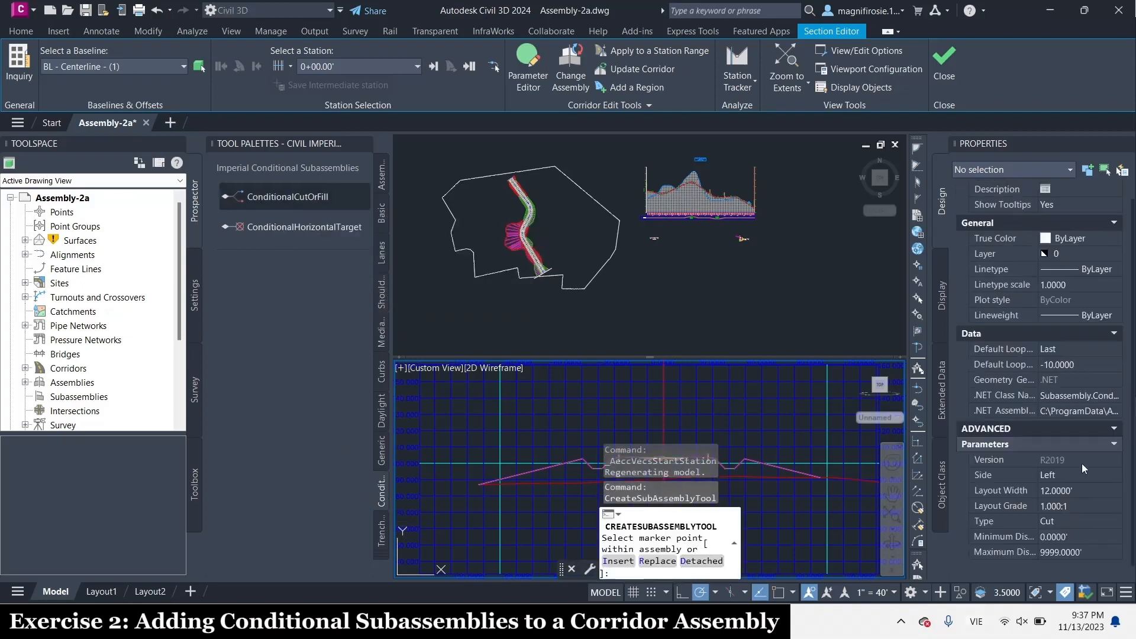
{"action": "left_click", "coordinate": [1078, 491]}
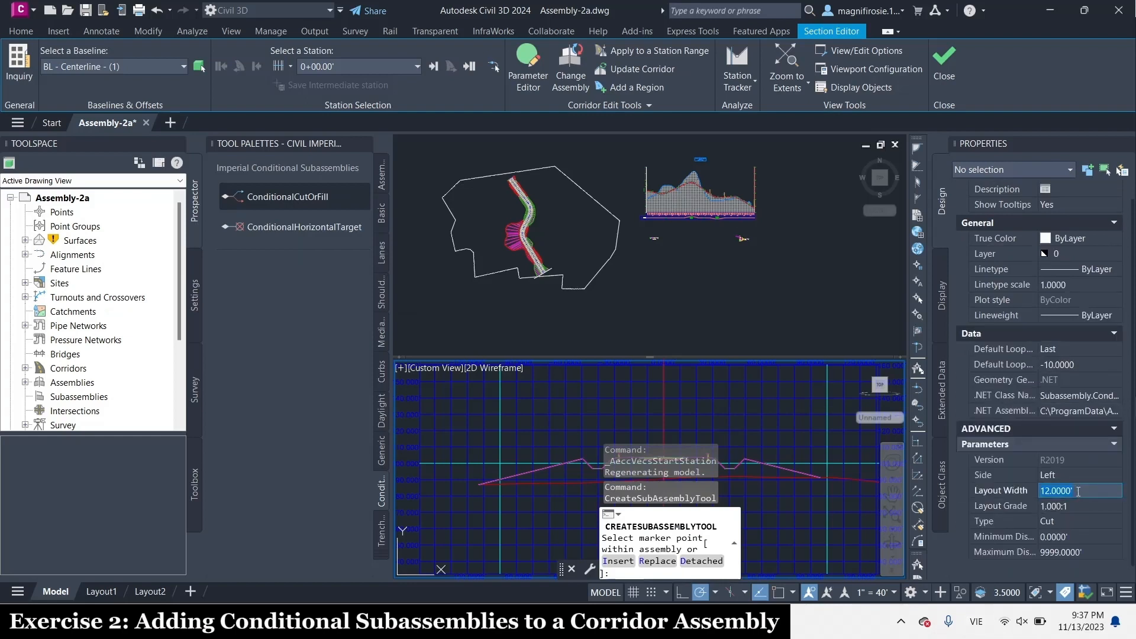
{"action": "type", "text": "20"}
{"action": "key", "text": "Tab"}
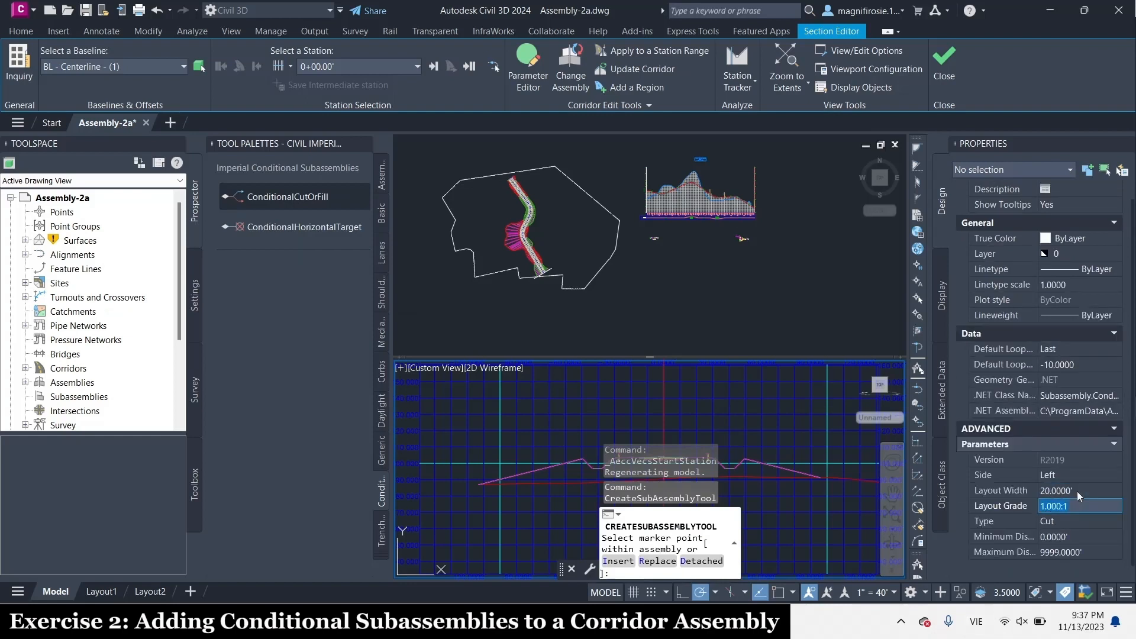
{"action": "left_click", "coordinate": [1068, 507]}
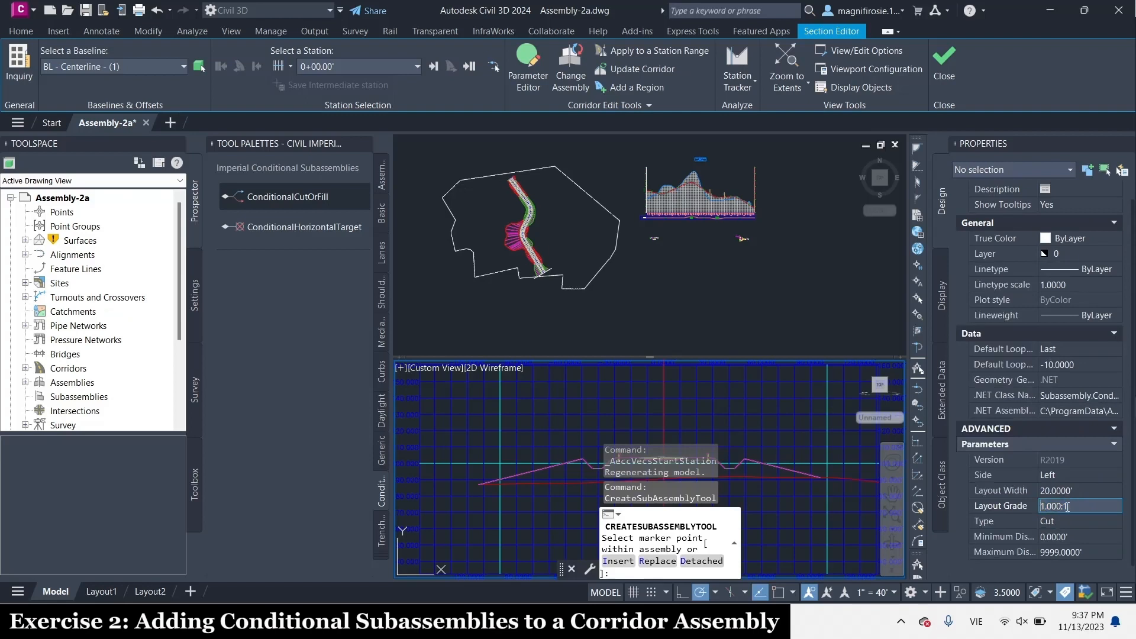
{"action": "key", "text": "Tab"}
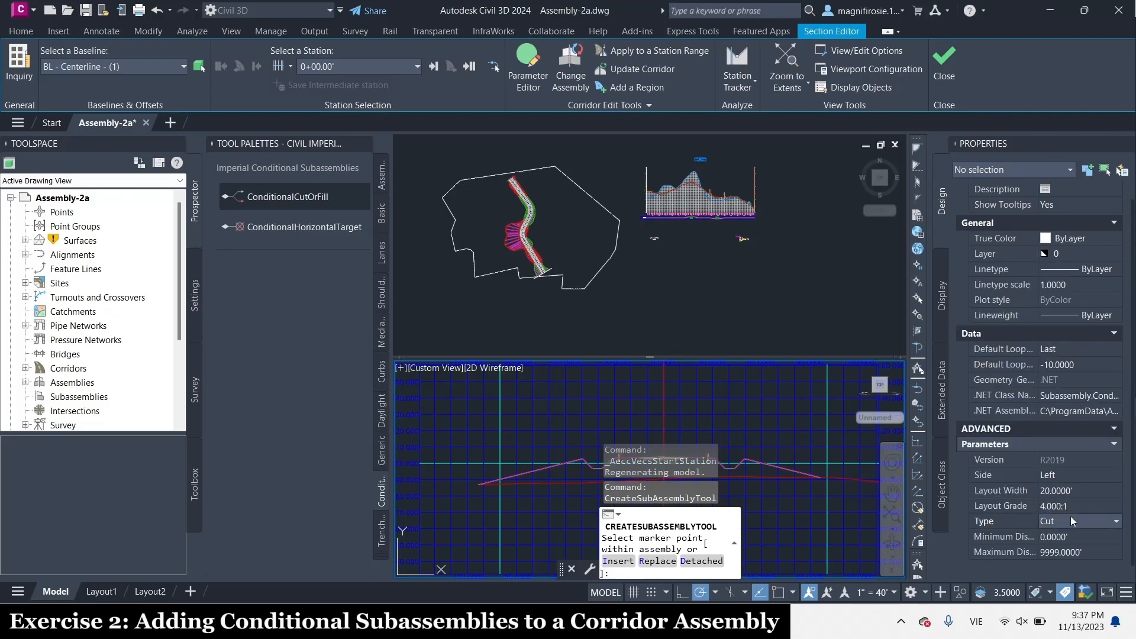
Set the conditional subassembly's type to Fill and its maximum distance to 5'
{"action": "left_click", "coordinate": [1071, 516]}
{"action": "left_click", "coordinate": [1054, 555]}
{"action": "left_click", "coordinate": [1066, 553]}
{"action": "type", "text": "5"}
{"action": "key", "text": "Return"}
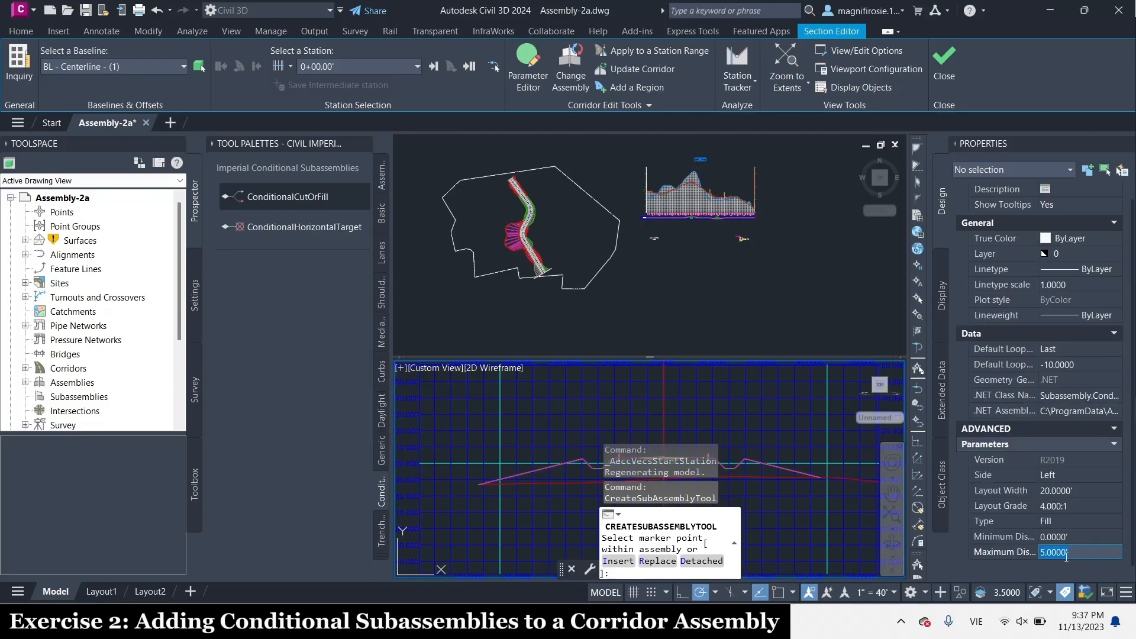
Attach the conditional fill subassembly to the marker point at the left guardrail of the THROUGH ROAD assembly
{"action": "left_click", "coordinate": [668, 276]}
{"action": "scroll", "coordinate": [668, 268], "scroll_direction": "up", "scroll_amount": 5}
{"action": "scroll", "coordinate": [680, 304], "scroll_direction": "up", "scroll_amount": 5}
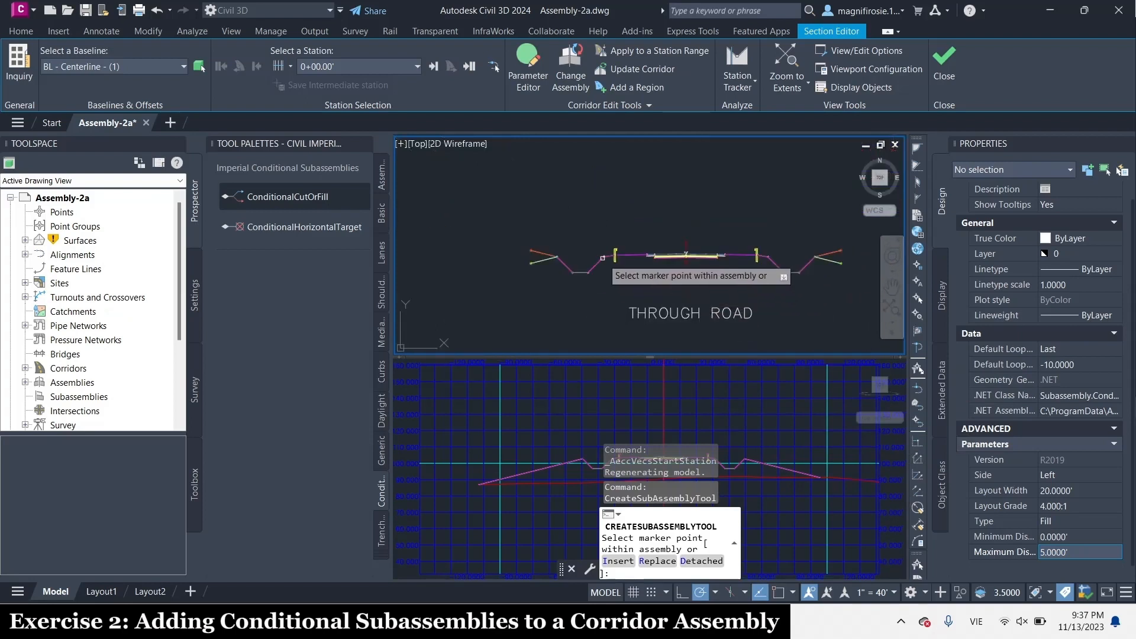
{"action": "scroll", "coordinate": [654, 273], "scroll_direction": "up", "scroll_amount": 5}
{"action": "scroll", "coordinate": [768, 270], "scroll_direction": "up", "scroll_amount": 4}
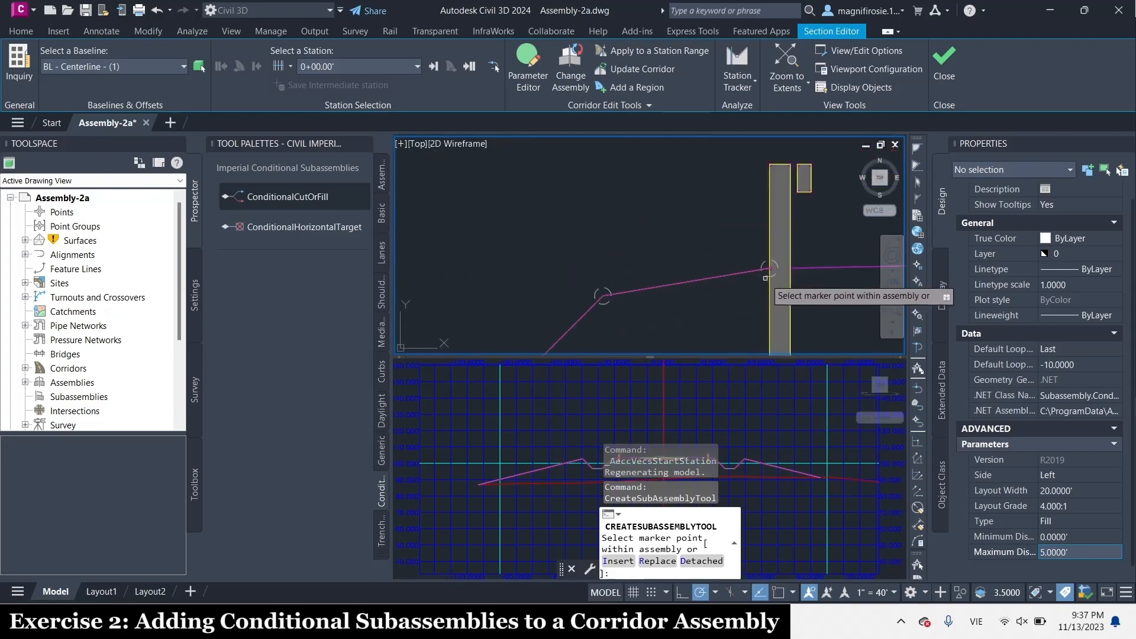
{"action": "left_click", "coordinate": [769, 263]}
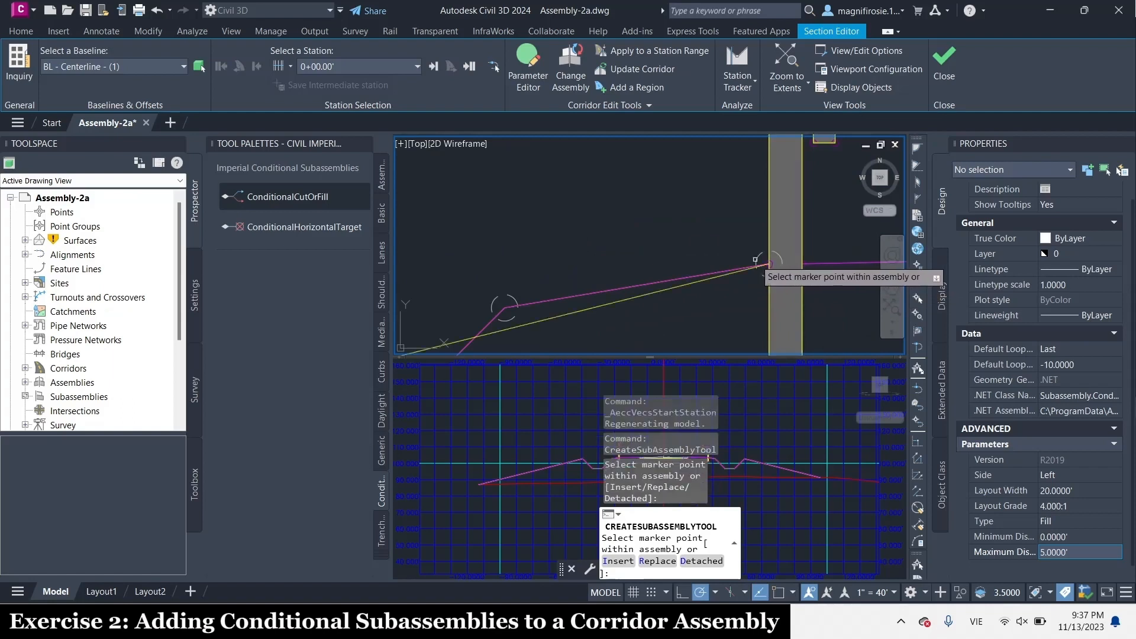
{"action": "scroll", "coordinate": [768, 263], "scroll_direction": "down", "scroll_amount": 5}
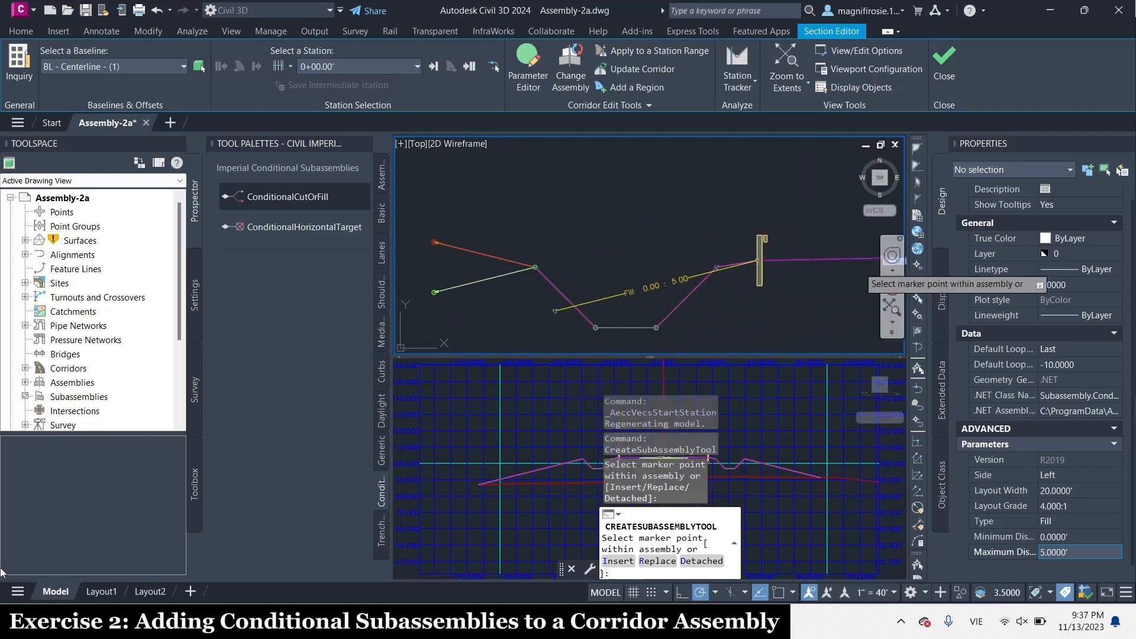
Set the next conditional fill's layout grade to 1:1, minimum distance to 5.0001' and maximum distance to 10000'
{"action": "left_click", "coordinate": [1043, 506]}
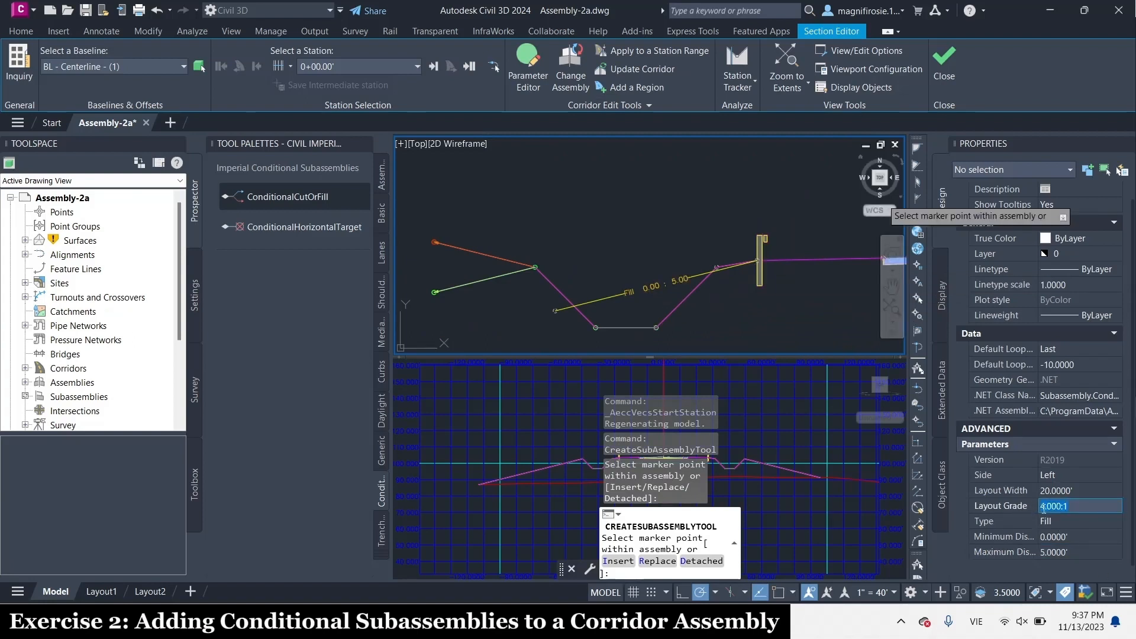
{"action": "key", "text": "BackSpace"}
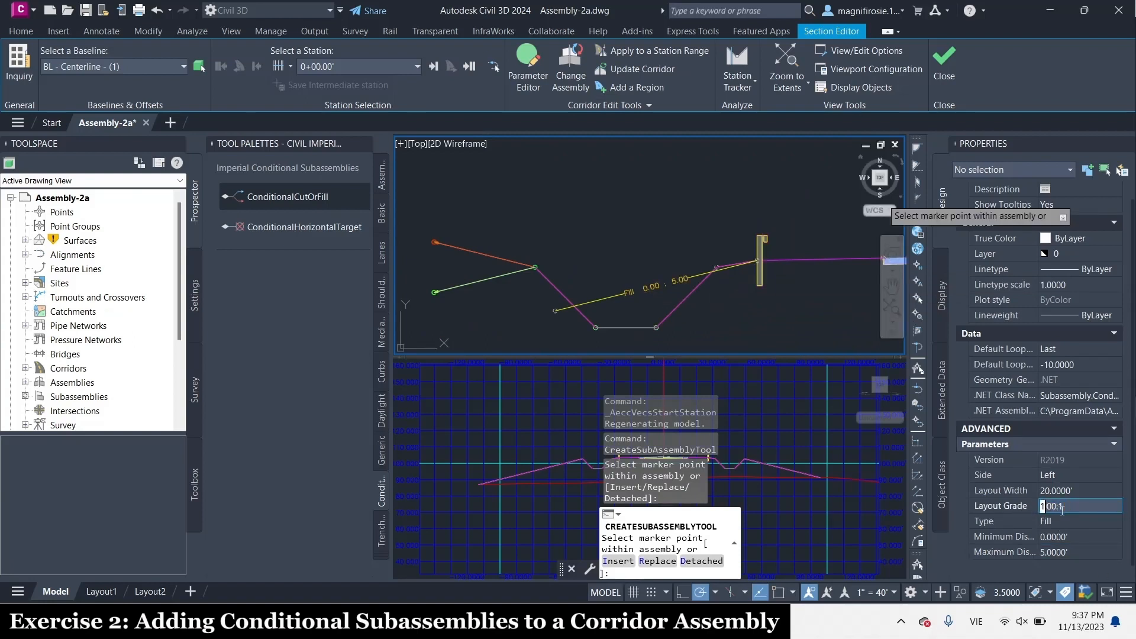
{"action": "type", "text": "1"}
{"action": "left_click", "coordinate": [1045, 537]}
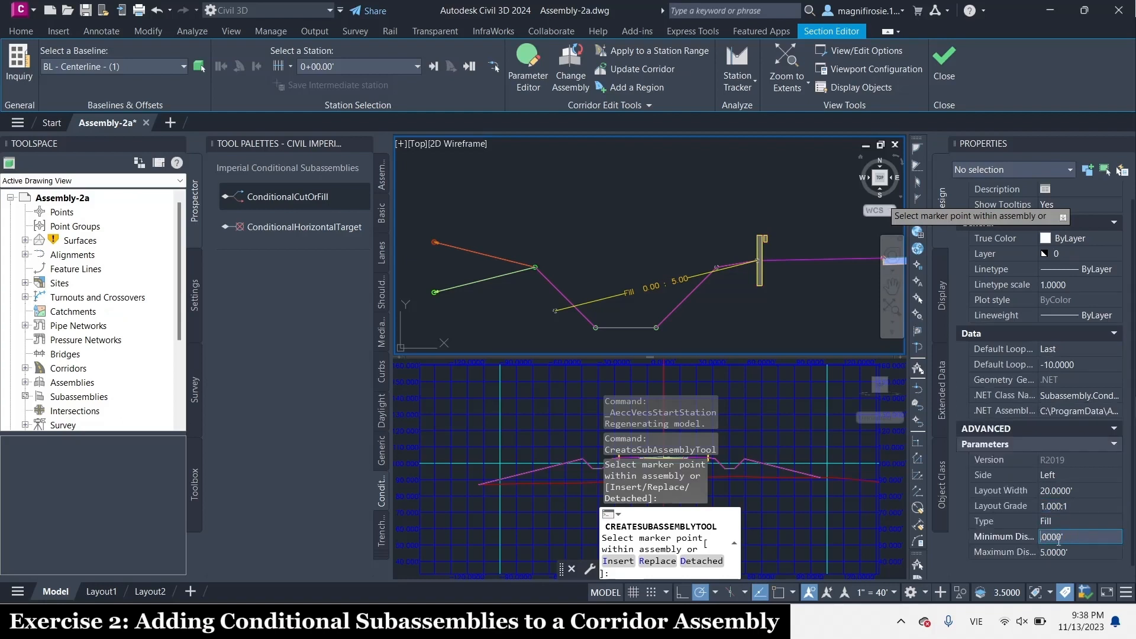
{"action": "key", "text": "Return"}
{"action": "type", "text": "1"}
{"action": "left_click", "coordinate": [1059, 552]}
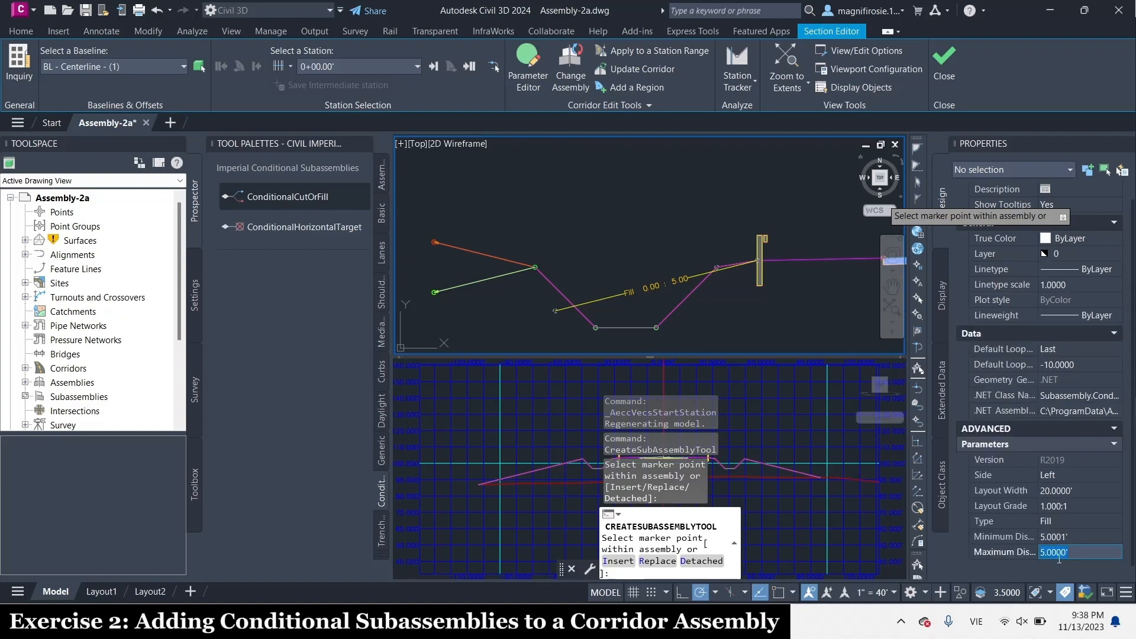
{"action": "type", "text": "1"}
{"action": "key", "text": "Return"}
Attach the 1:1 conditional fill subassembly to the marker point at the left guardrail of the THROUGH ROAD assembly
{"action": "scroll", "coordinate": [807, 298], "scroll_direction": "up", "scroll_amount": 5}
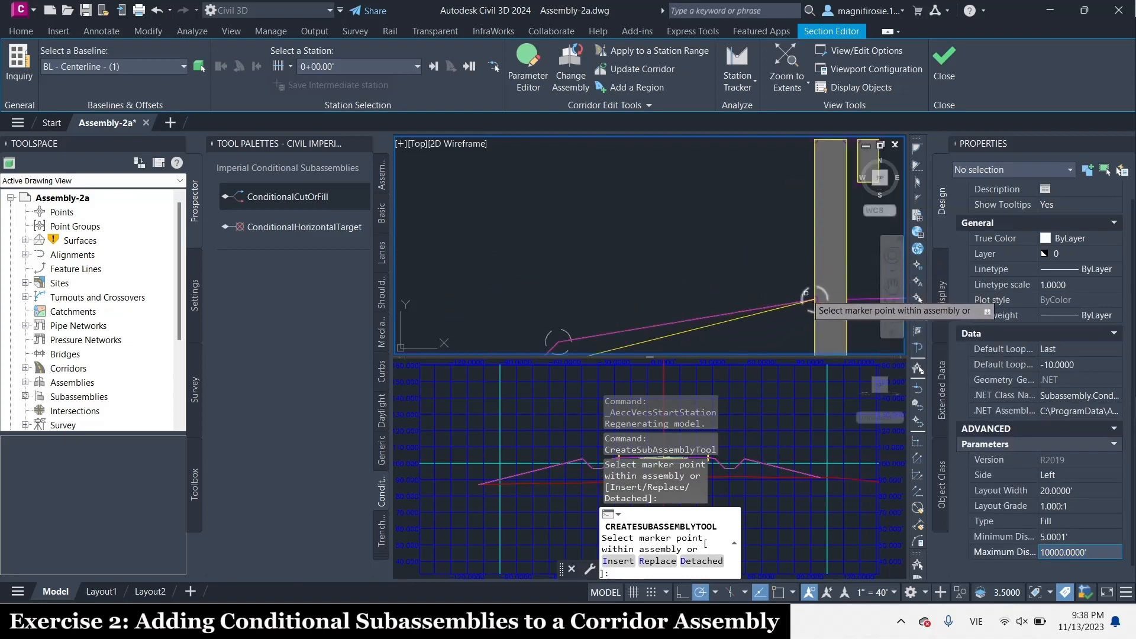
{"action": "scroll", "coordinate": [807, 299], "scroll_direction": "down", "scroll_amount": 5}
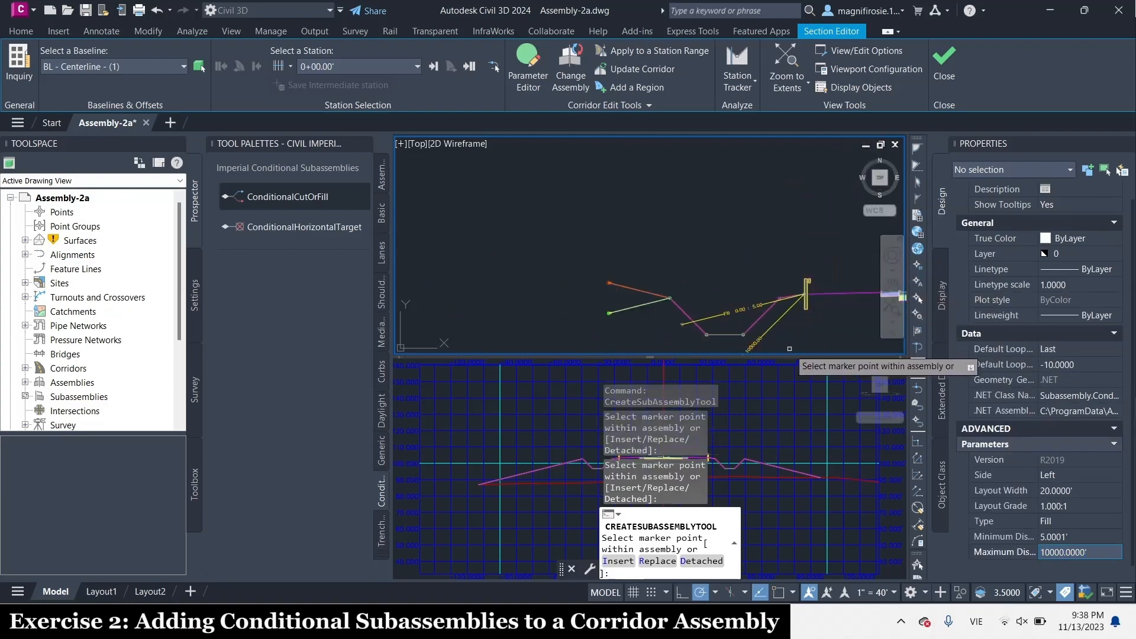
{"action": "scroll", "coordinate": [790, 349], "scroll_direction": "up", "scroll_amount": 3}
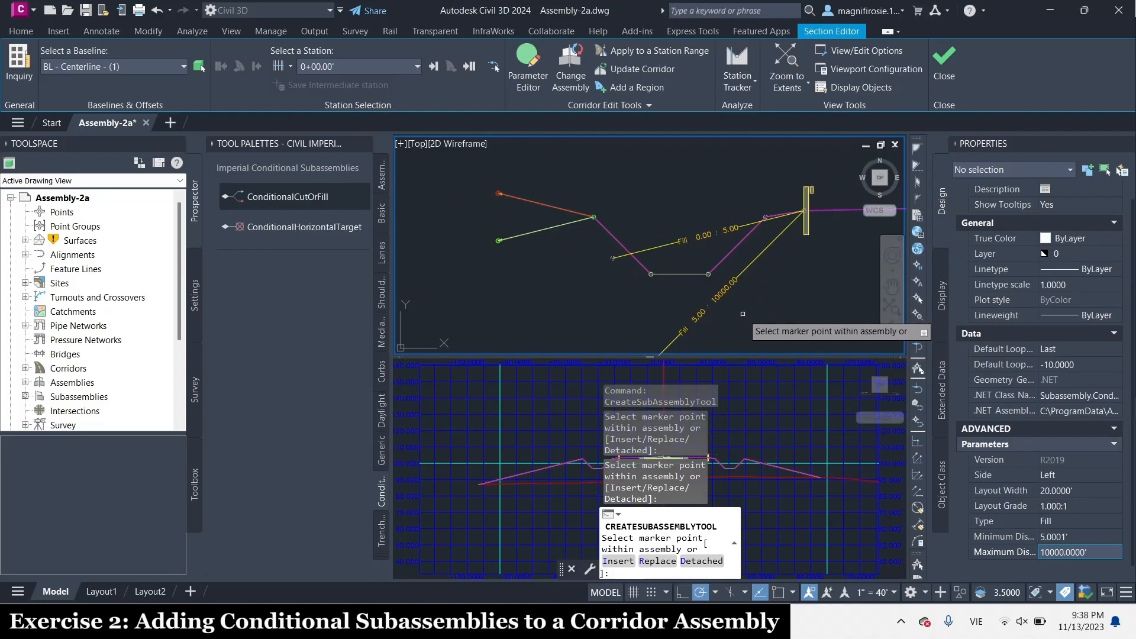
{"action": "scroll", "coordinate": [742, 314], "scroll_direction": "down", "scroll_amount": 4}
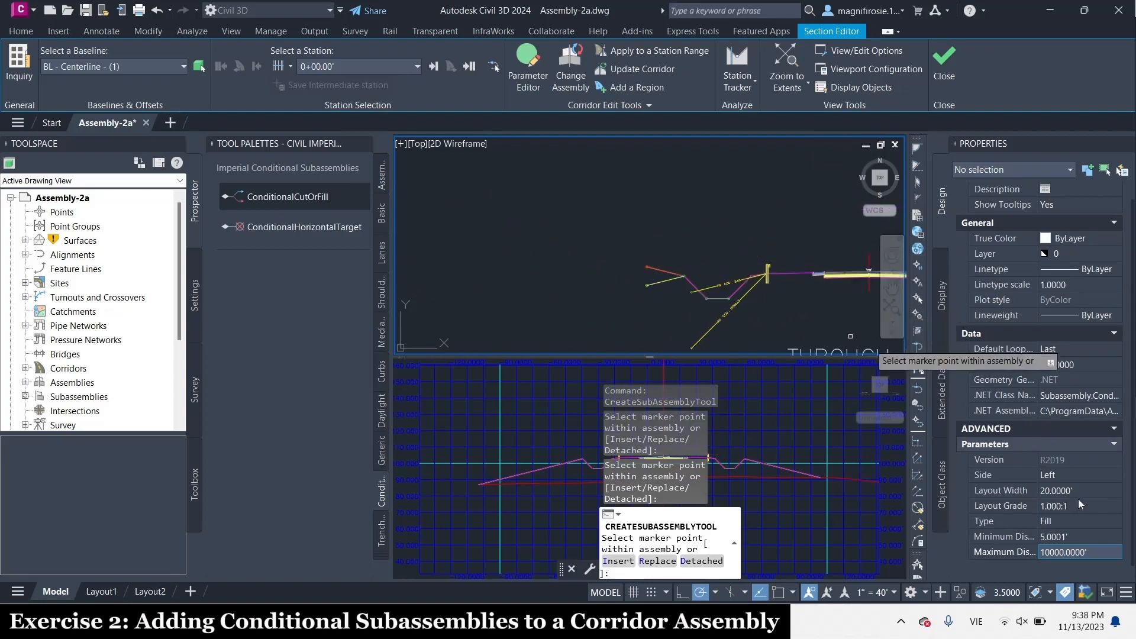
Change the conditional subassembly's type to Cut and set its minimum distance to 0'
{"action": "left_click", "coordinate": [1062, 528]}
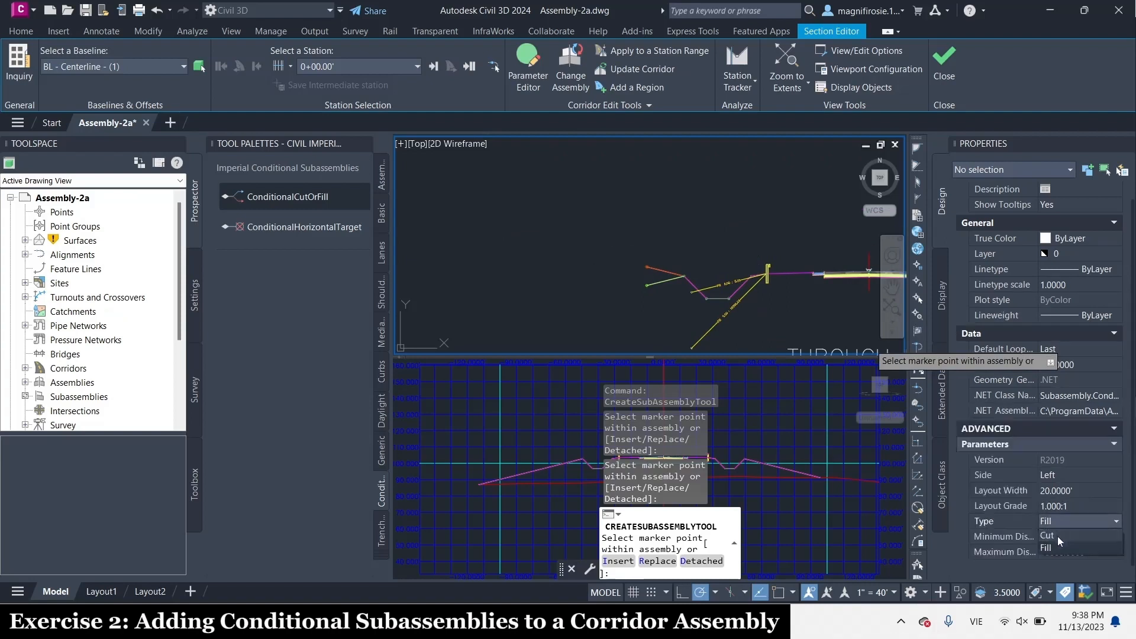
{"action": "left_click", "coordinate": [1056, 537]}
{"action": "double_click", "coordinate": [1057, 536]}
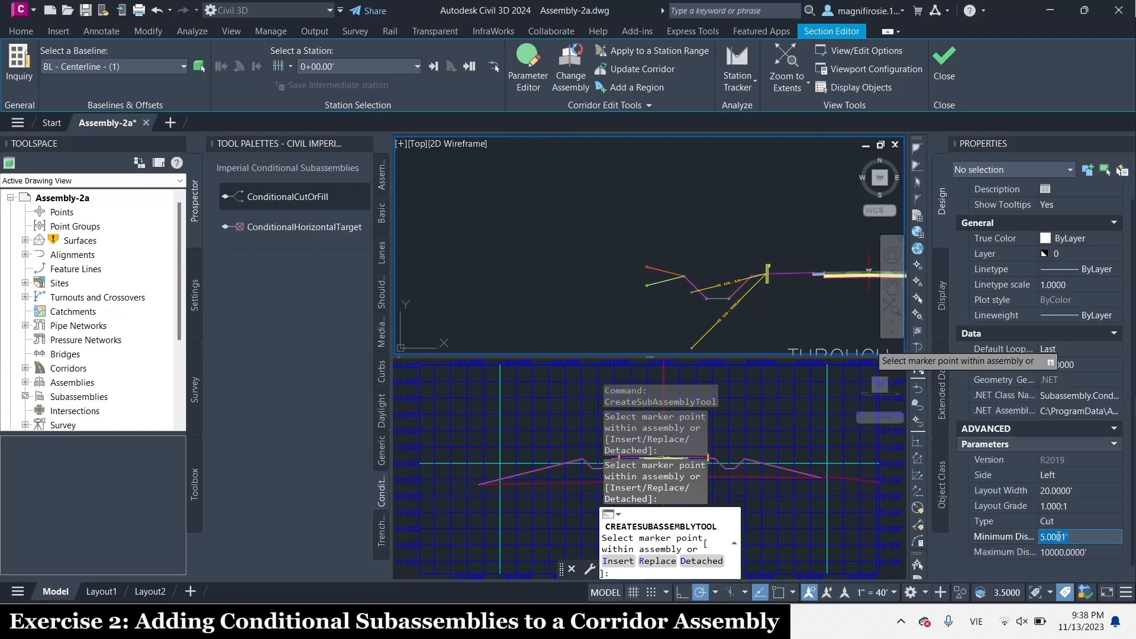
{"action": "type", "text": "0"}
{"action": "key", "text": "Tab"}
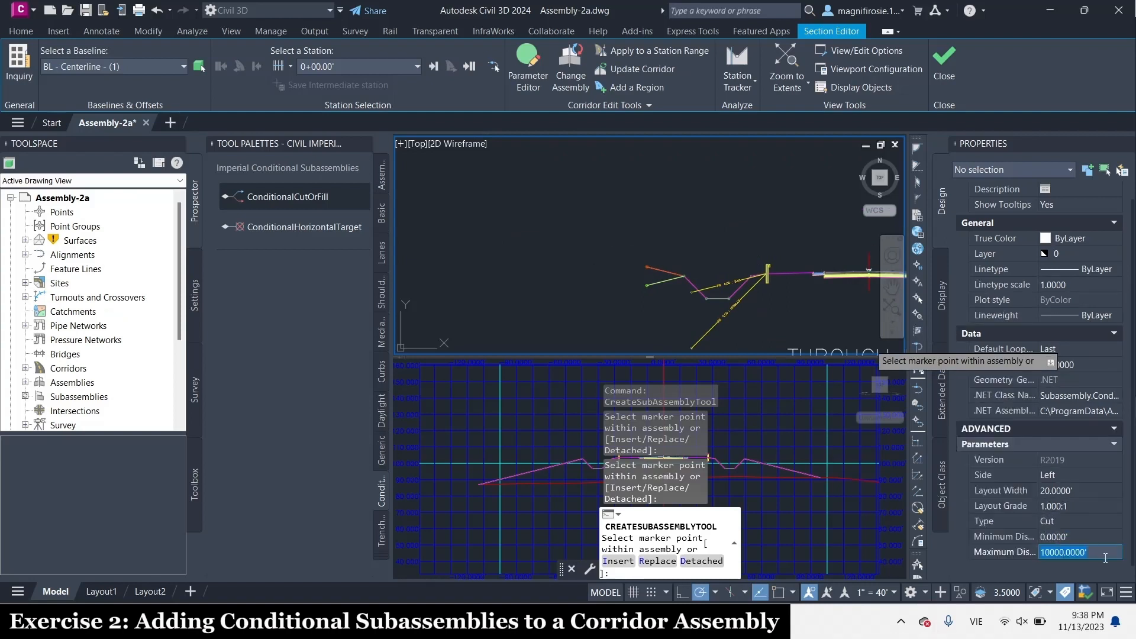
Attach the conditional cut subassembly to the same marker point at the left guardrail of the THROUGH ROAD assembly
{"action": "scroll", "coordinate": [820, 253], "scroll_direction": "up", "scroll_amount": 5}
{"action": "scroll", "coordinate": [632, 348], "scroll_direction": "up", "scroll_amount": 6}
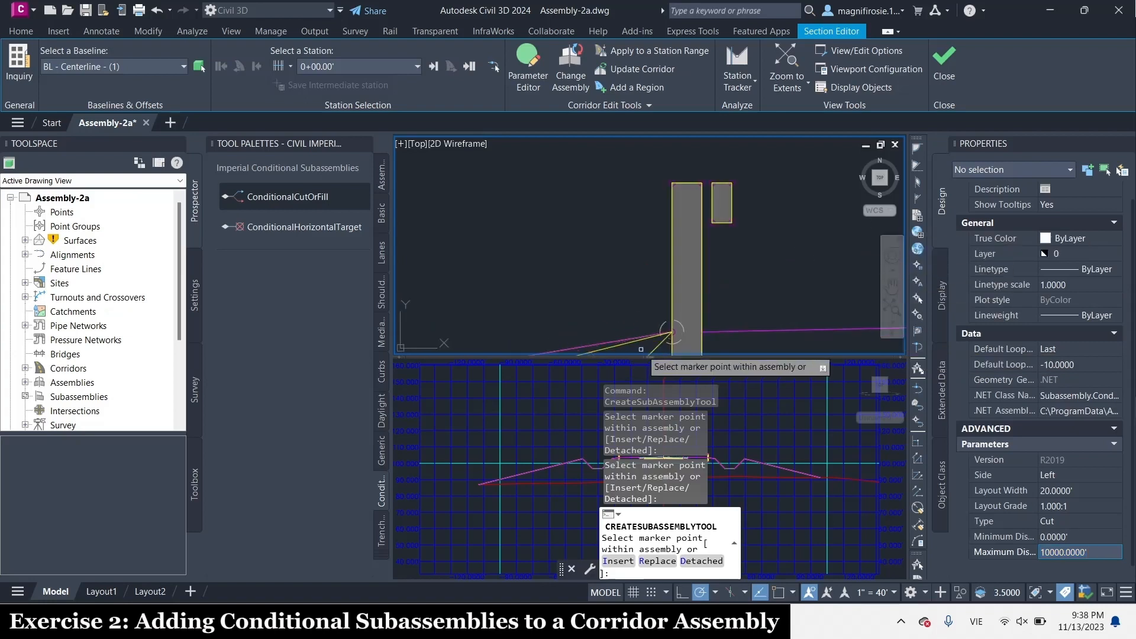
{"action": "scroll", "coordinate": [751, 272], "scroll_direction": "down", "scroll_amount": 6}
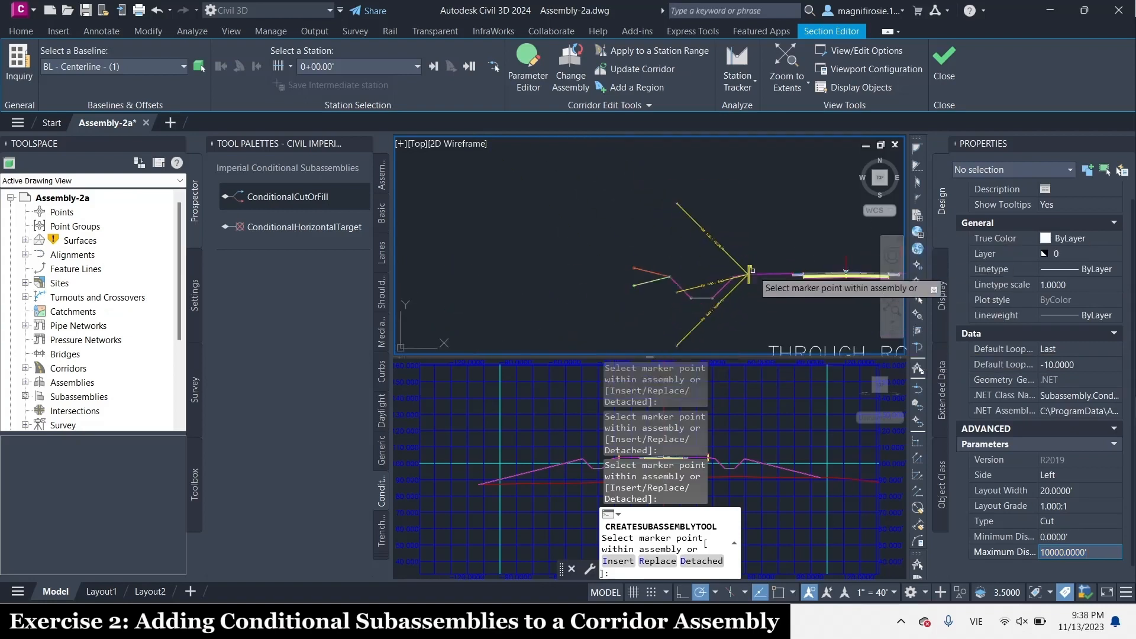
{"action": "scroll", "coordinate": [740, 295], "scroll_direction": "up", "scroll_amount": 2}
{"action": "scroll", "coordinate": [733, 170], "scroll_direction": "up", "scroll_amount": 2}
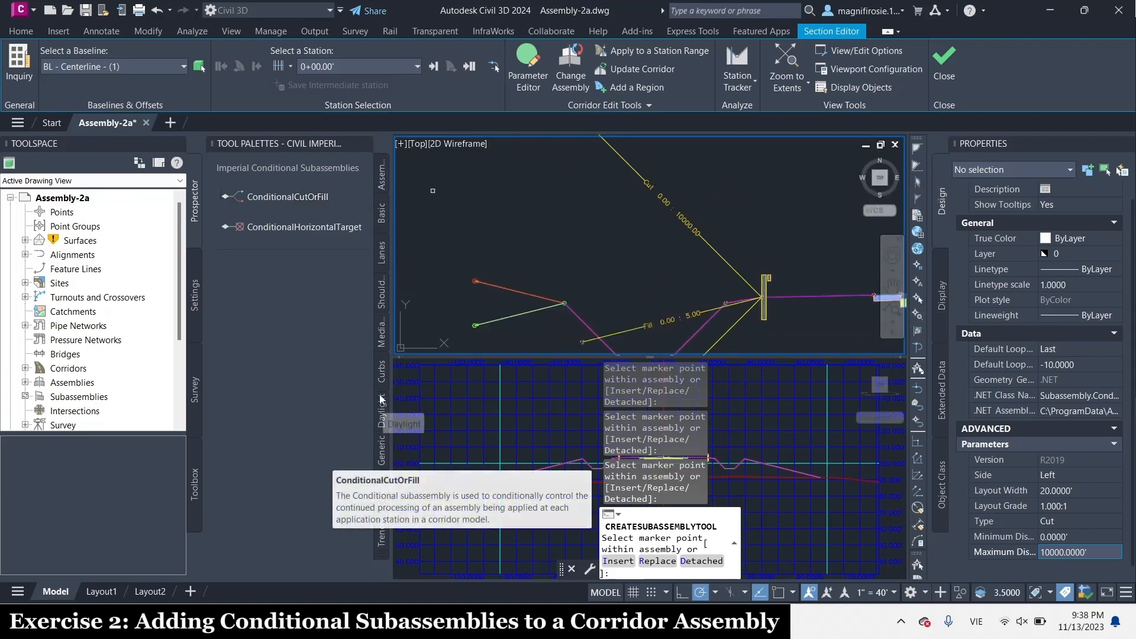
Start a DaylightBench subassembly from the Imperial Daylight Subassemblies with a 4:1 cut slope and a 5' maximum cut height
{"action": "left_click", "coordinate": [381, 411]}
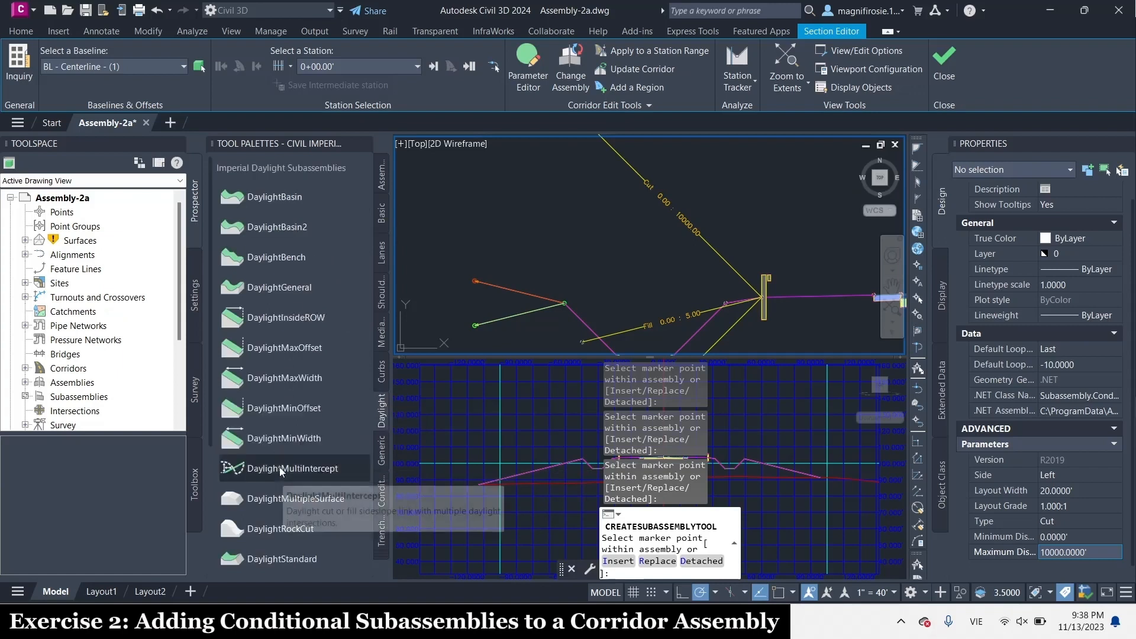
{"action": "left_click", "coordinate": [306, 258]}
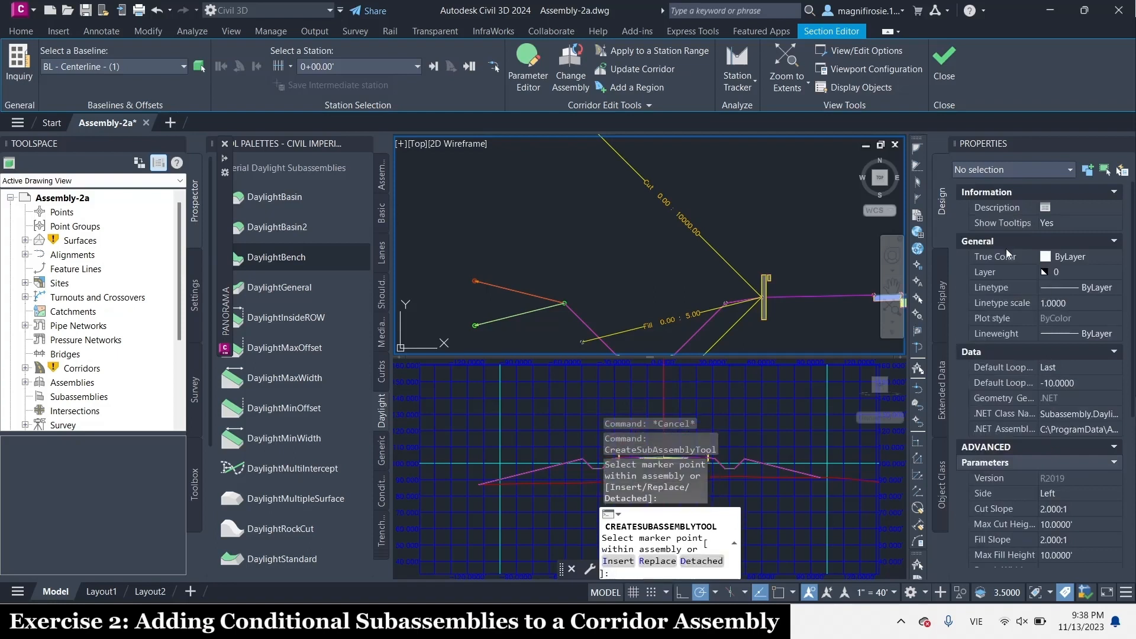
{"action": "scroll", "coordinate": [1067, 494], "scroll_direction": "down", "scroll_amount": 5}
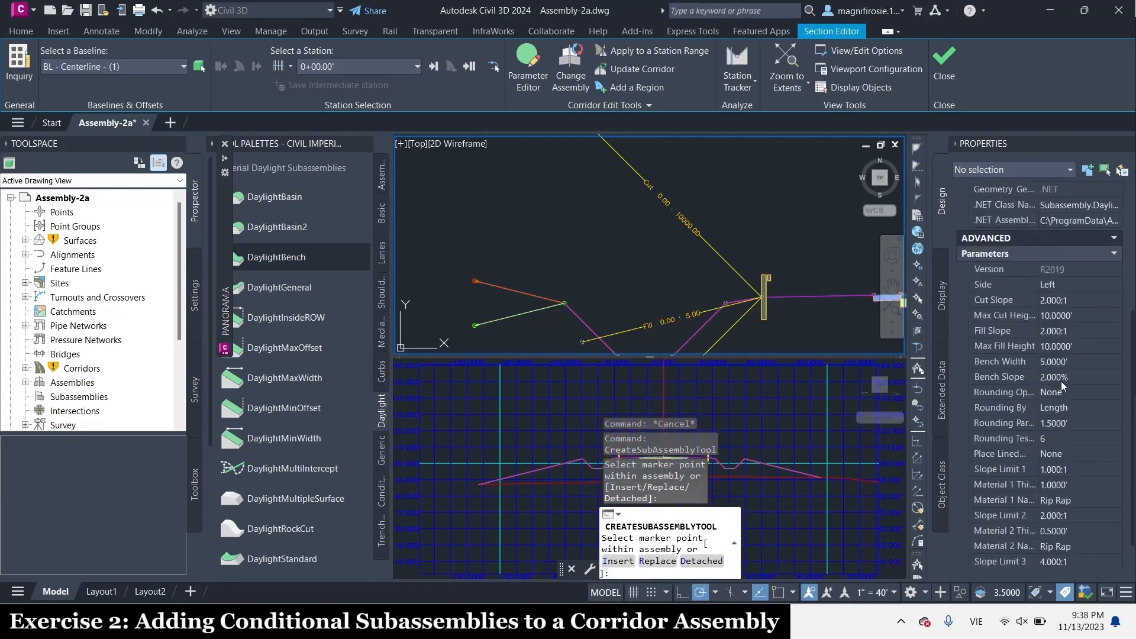
{"action": "left_click", "coordinate": [1070, 316]}
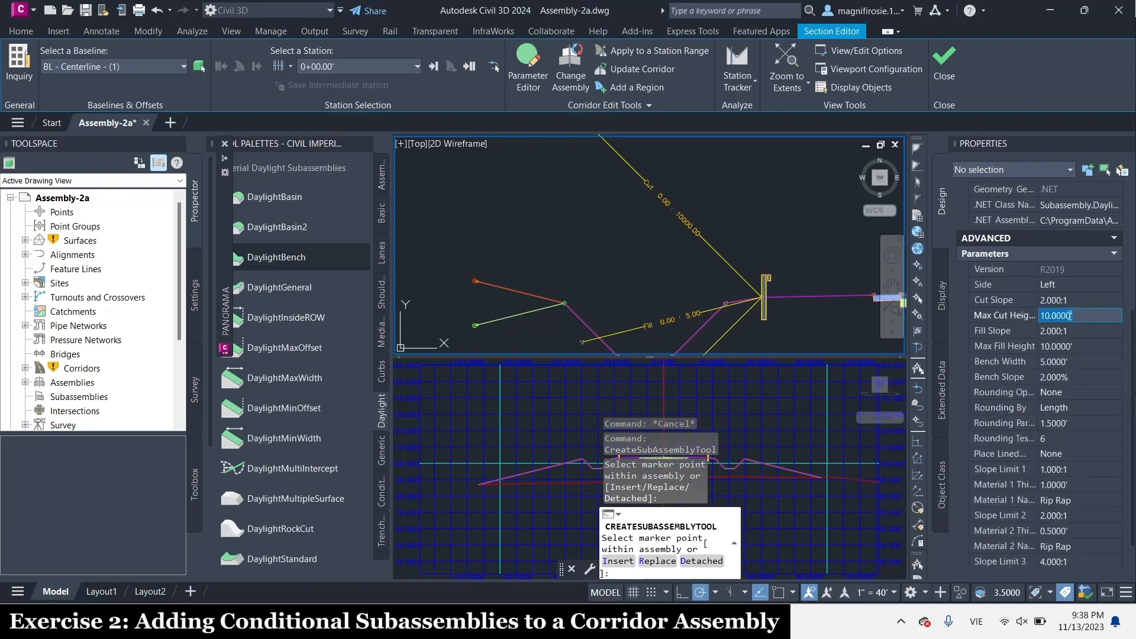
{"action": "left_click", "coordinate": [1052, 299]}
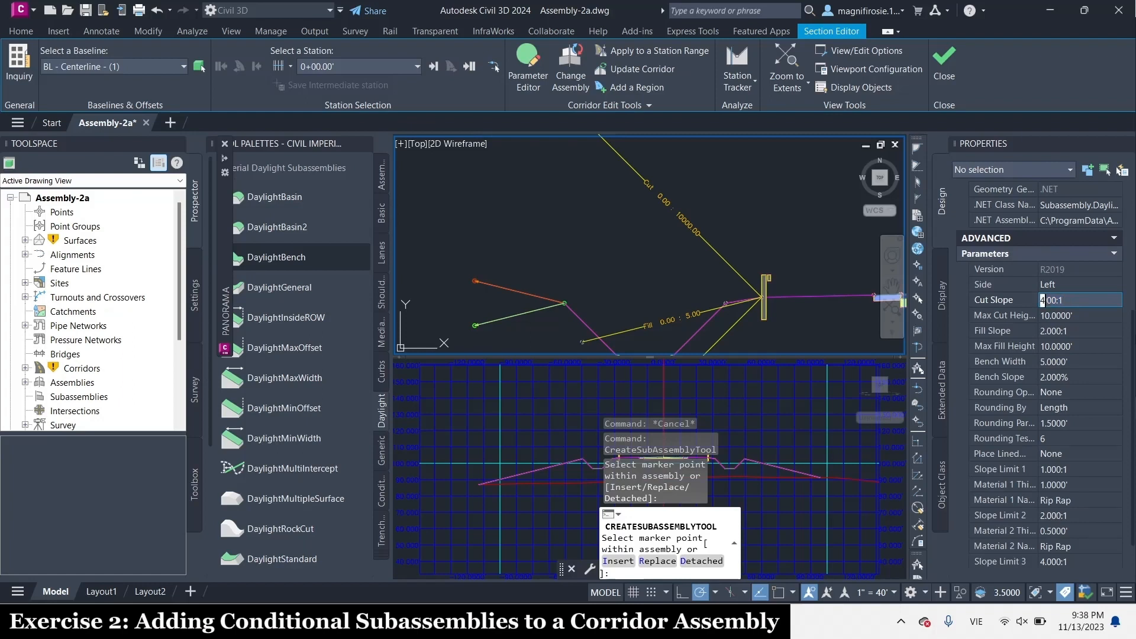
{"action": "left_click", "coordinate": [1075, 316]}
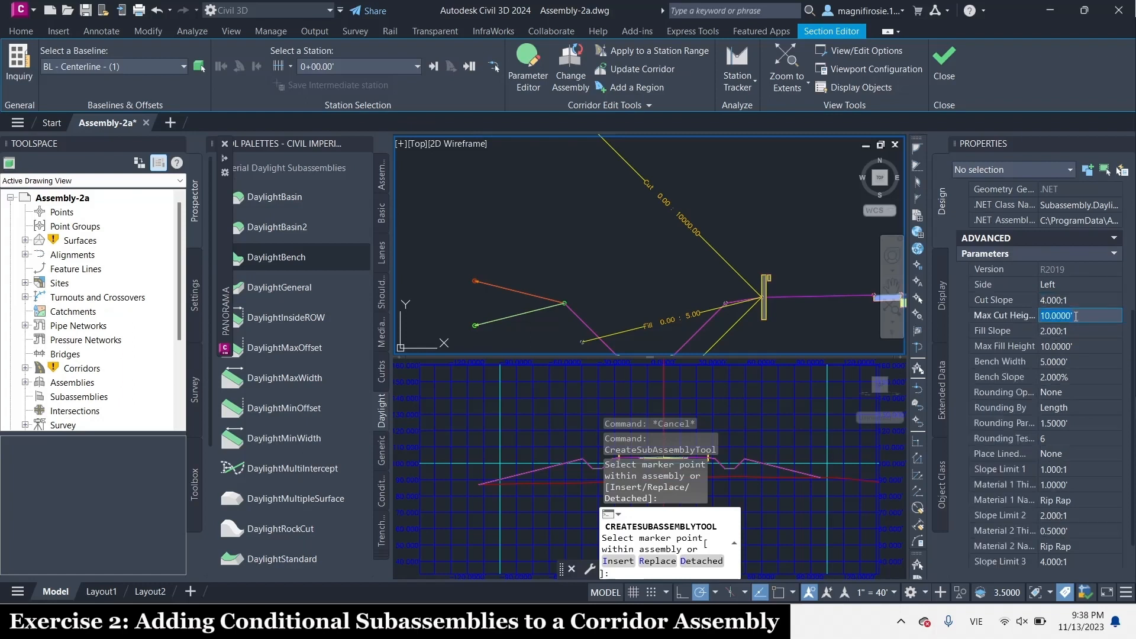
{"action": "type", "text": "5"}
{"action": "key", "text": "Tab"}
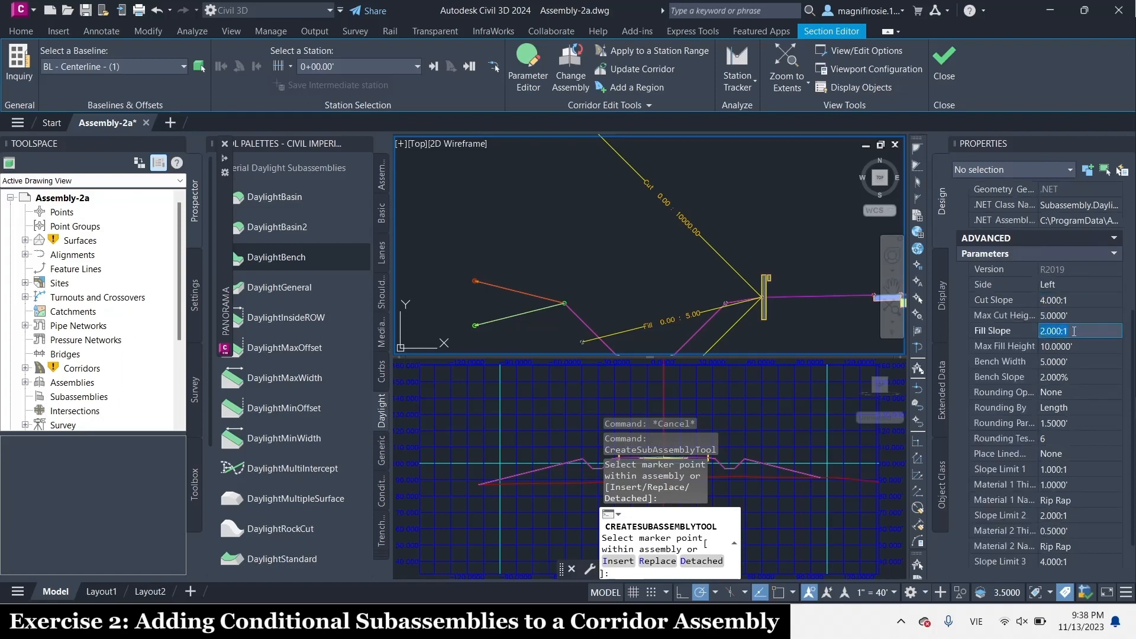
Set the DaylightBench fill slope to 4:1, maximum fill height to 5', bench width to 6' and bench slope to -10%
{"action": "left_click", "coordinate": [1048, 332]}
{"action": "key", "text": "BackSpace"}
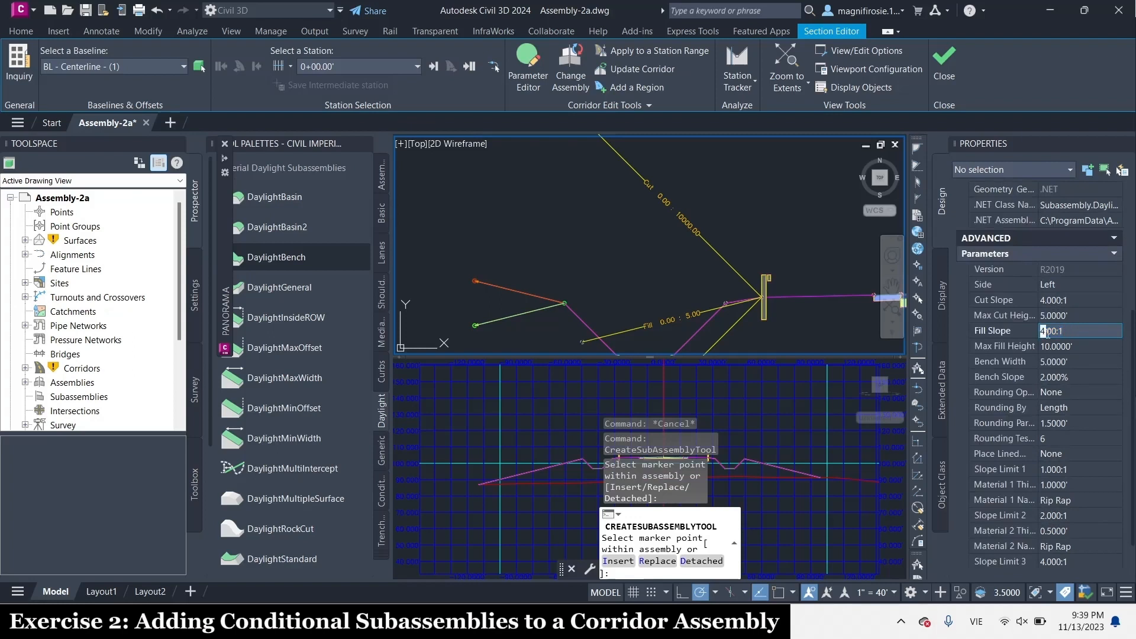
{"action": "key", "text": "Tab"}
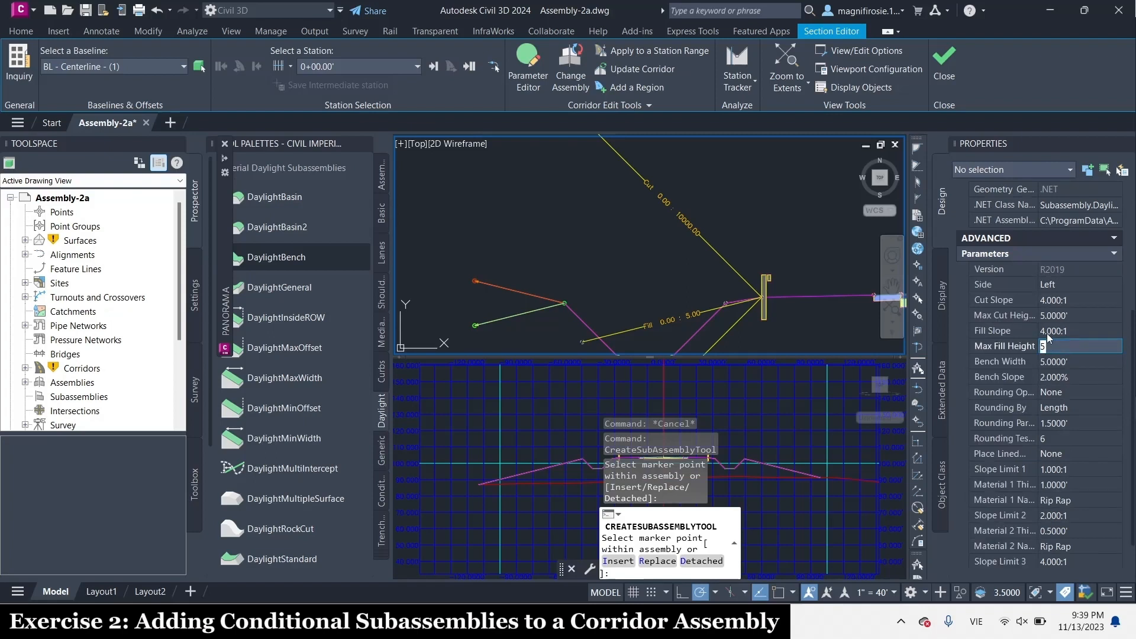
{"action": "type", "text": "5"}
{"action": "key", "text": "Tab"}
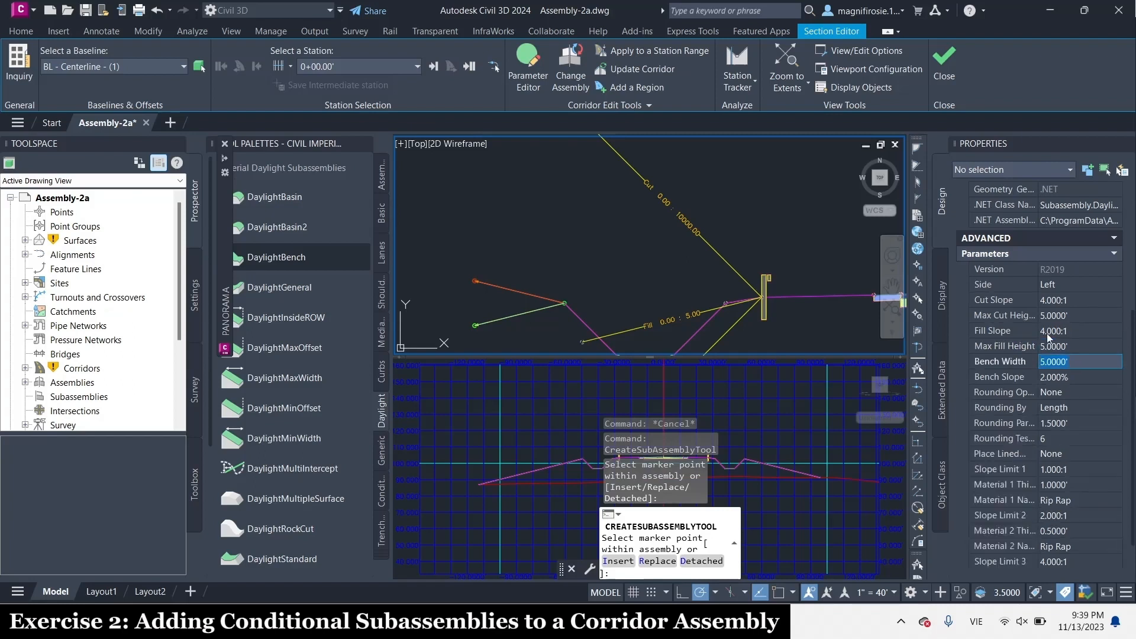
{"action": "type", "text": "6"}
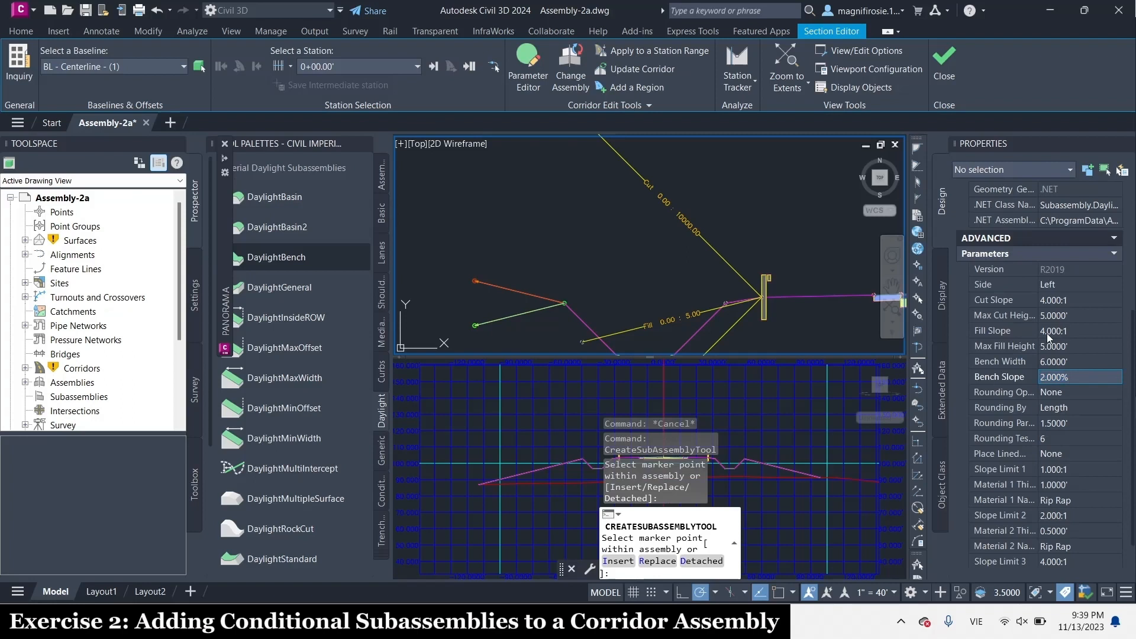
{"action": "type", "text": "-10."}
{"action": "key", "text": "Tab"}
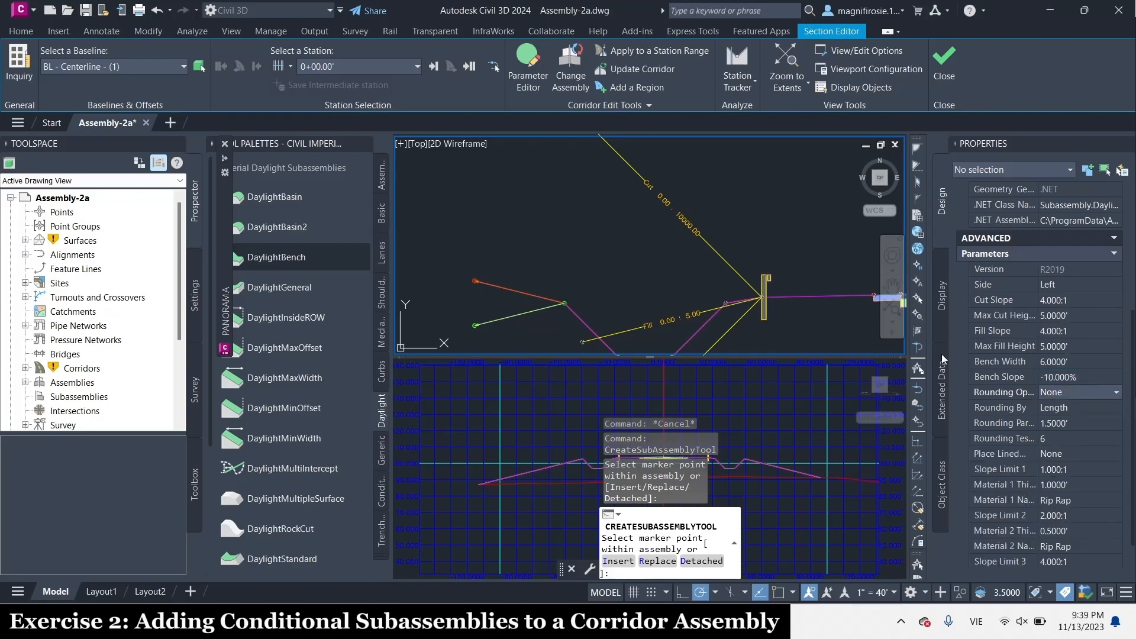
Attach the DaylightBench subassembly to the outer end of the 5.00 : 10000.00 conditional fill and finish placing subassemblies
{"action": "scroll", "coordinate": [727, 204], "scroll_direction": "down", "scroll_amount": 2}
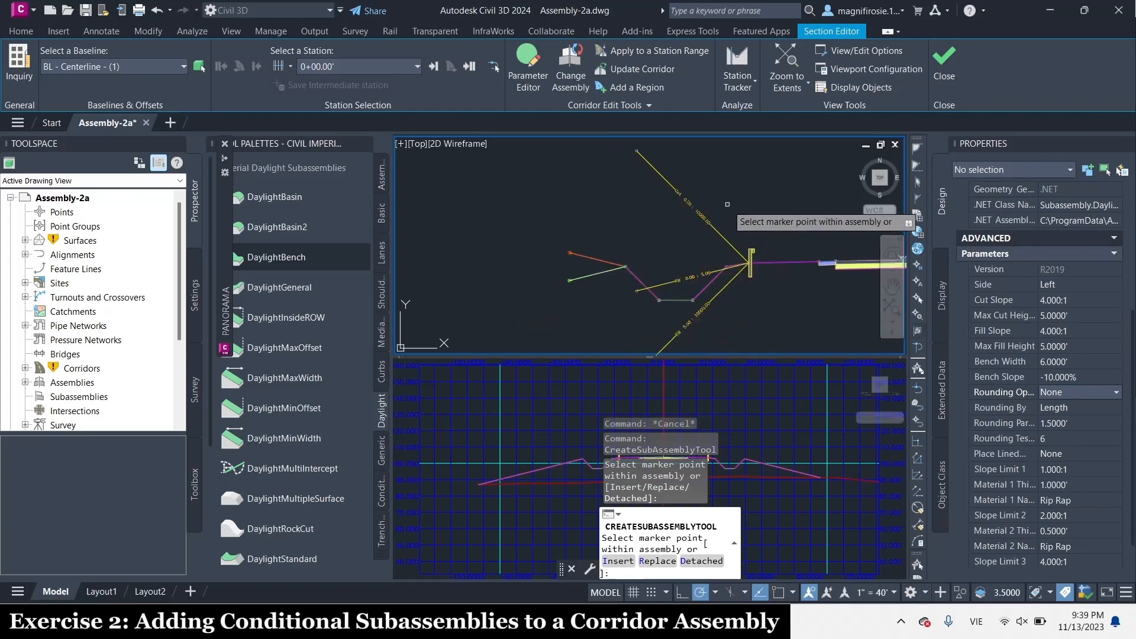
{"action": "scroll", "coordinate": [639, 319], "scroll_direction": "up", "scroll_amount": 2}
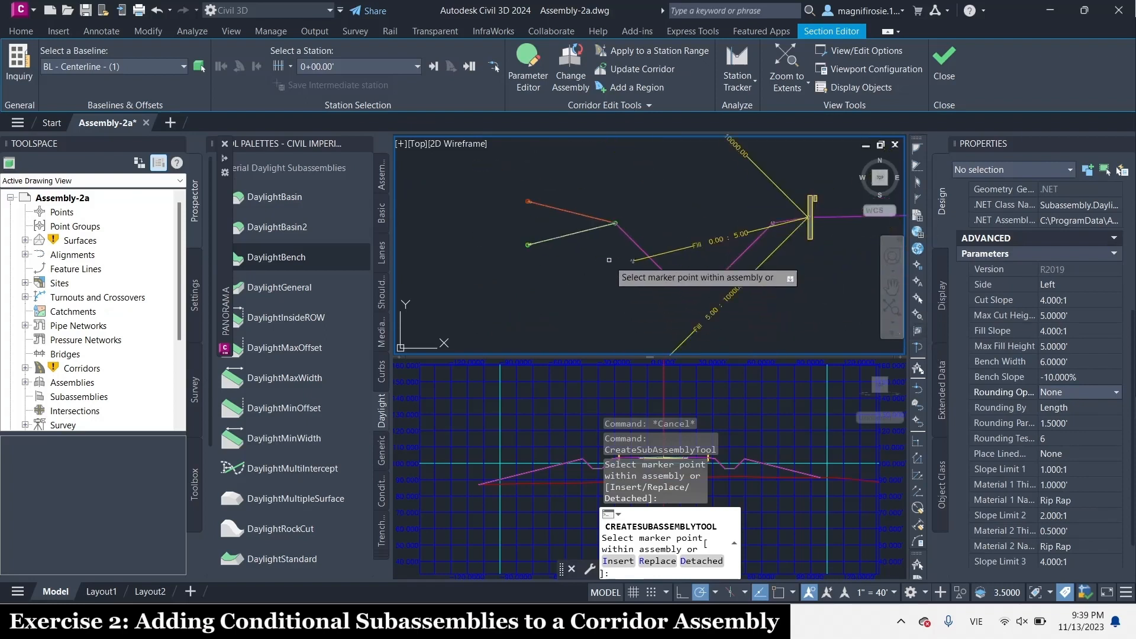
{"action": "scroll", "coordinate": [729, 237], "scroll_direction": "up", "scroll_amount": 3}
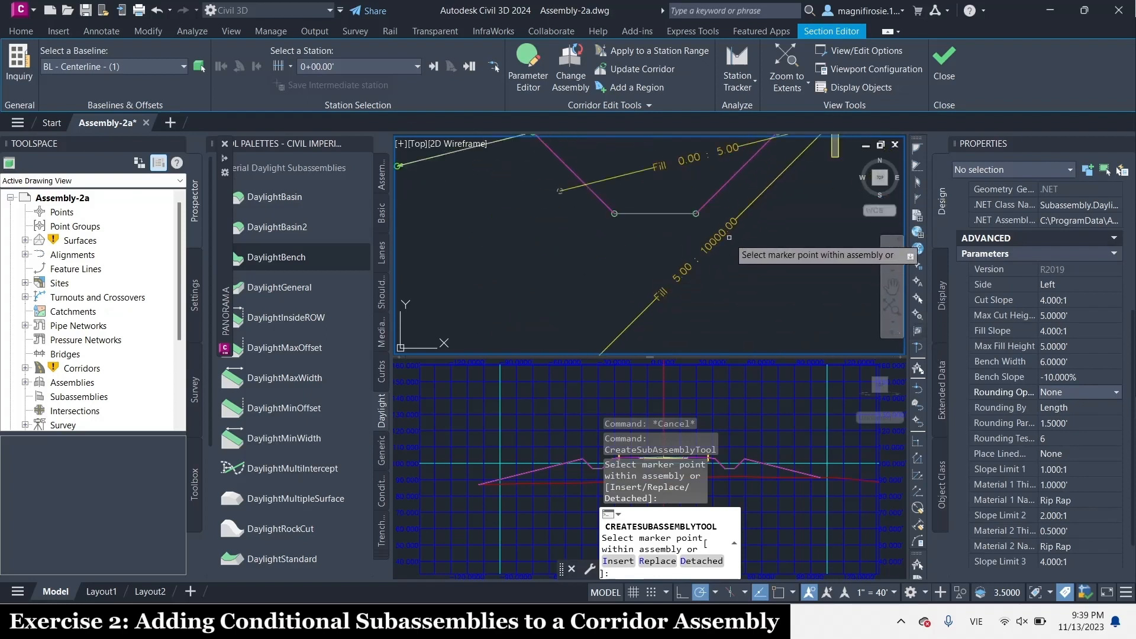
{"action": "scroll", "coordinate": [730, 260], "scroll_direction": "down", "scroll_amount": 3}
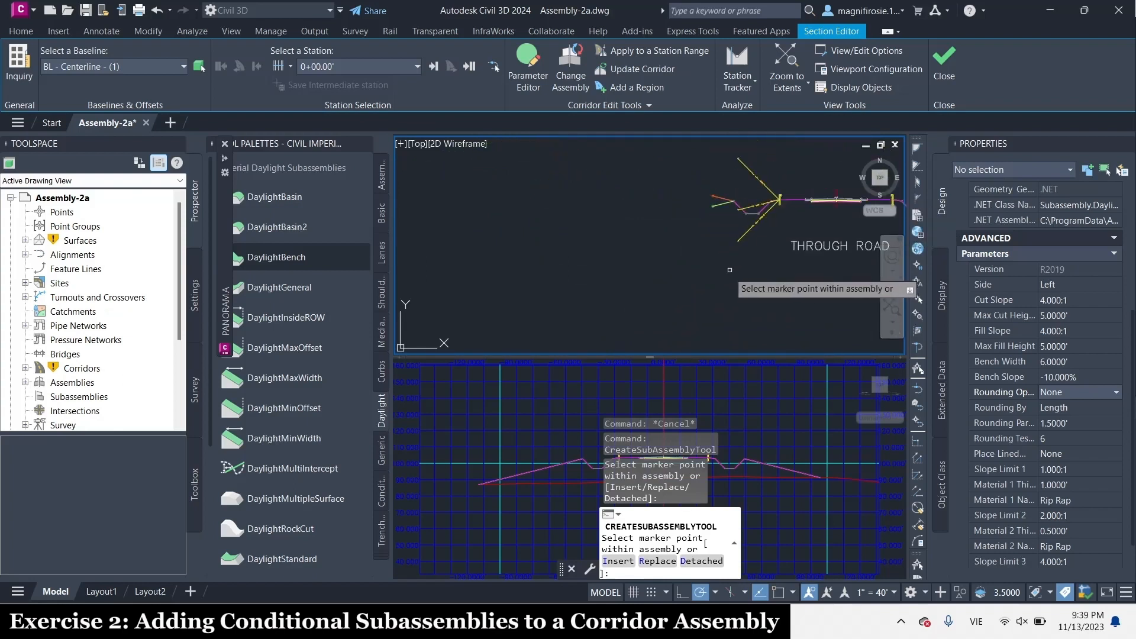
{"action": "scroll", "coordinate": [704, 195], "scroll_direction": "up", "scroll_amount": 5}
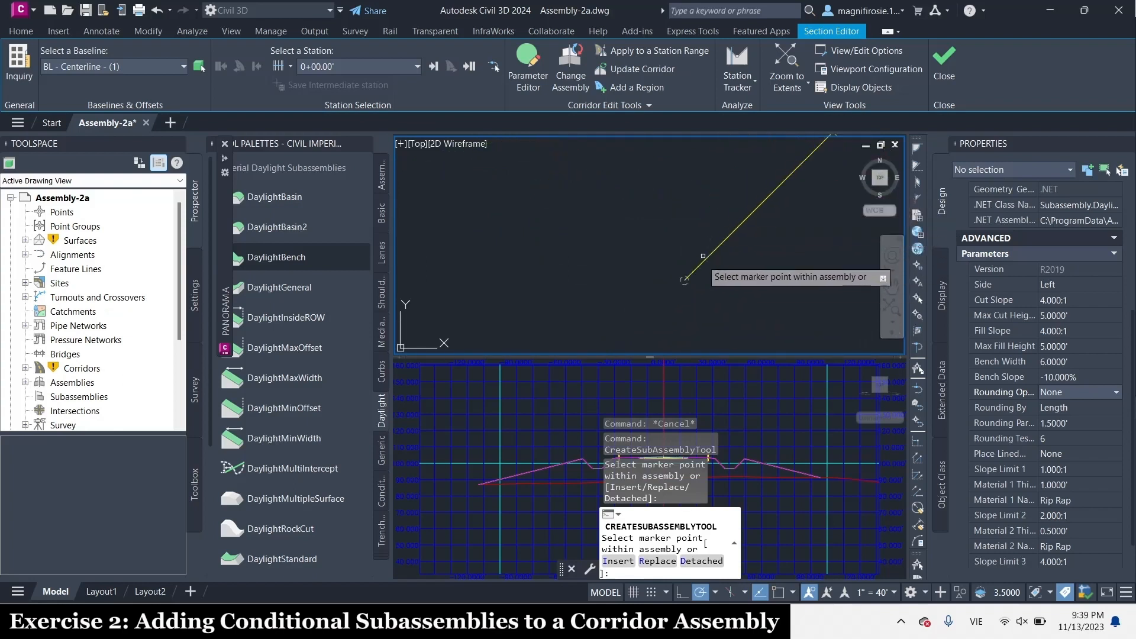
{"action": "left_click", "coordinate": [686, 282]}
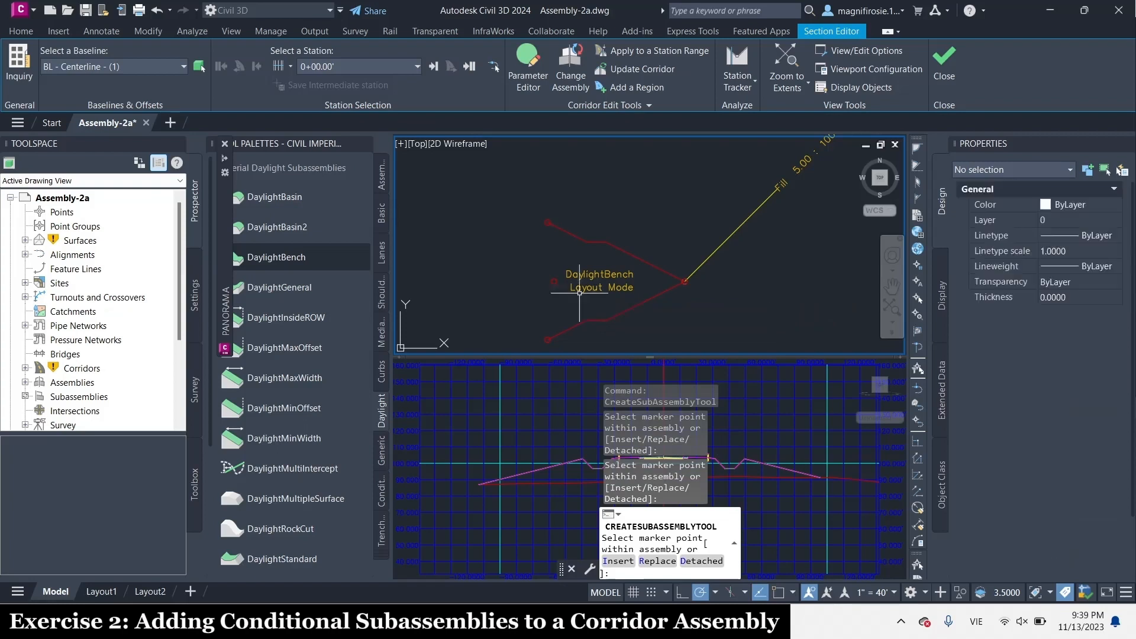
{"action": "key", "text": "Escape"}
Move the Daylight Basin for TR-L subassembly to the outer end of the 0.00 : 5.00 conditional fill
{"action": "scroll", "coordinate": [645, 226], "scroll_direction": "up", "scroll_amount": 2}
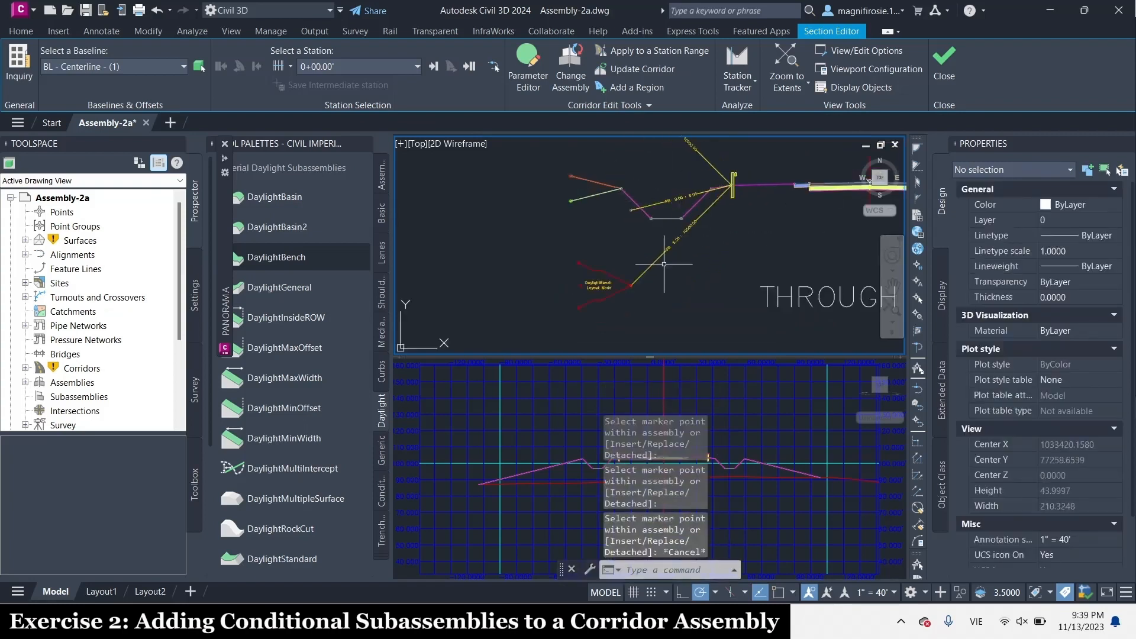
{"action": "scroll", "coordinate": [680, 258], "scroll_direction": "up", "scroll_amount": 2}
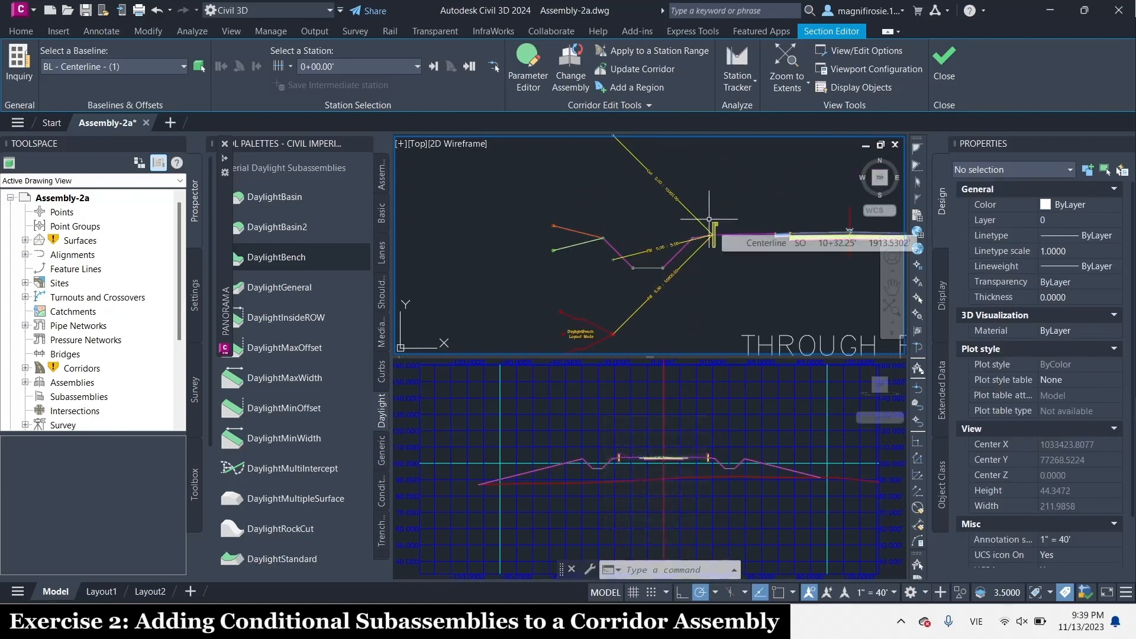
{"action": "scroll", "coordinate": [670, 231], "scroll_direction": "up", "scroll_amount": 2}
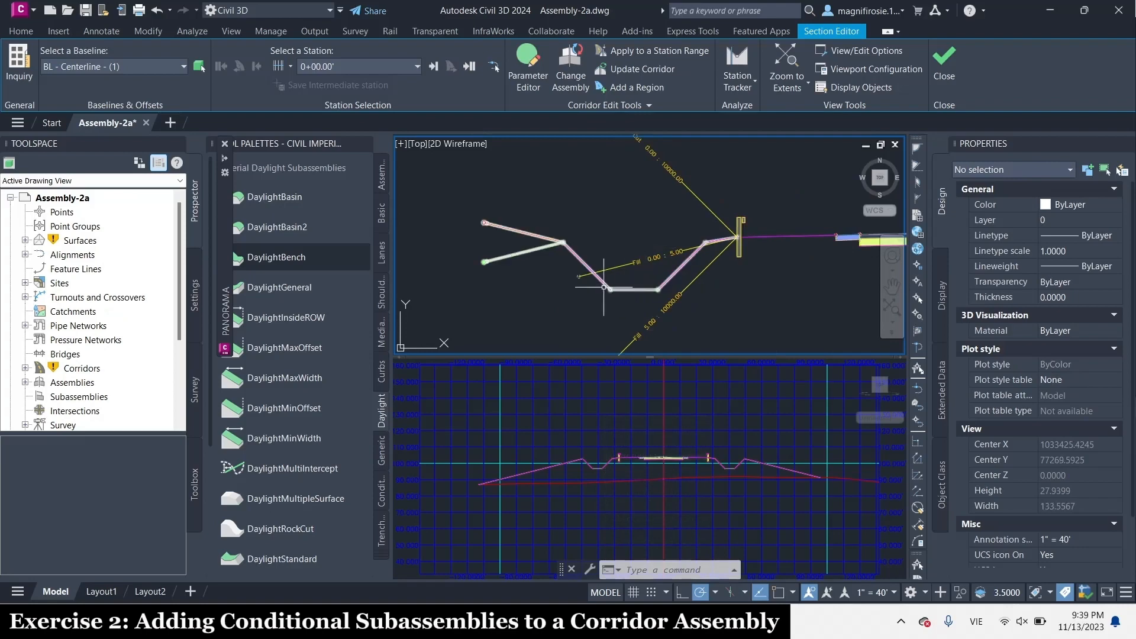
{"action": "left_click", "coordinate": [611, 287]}
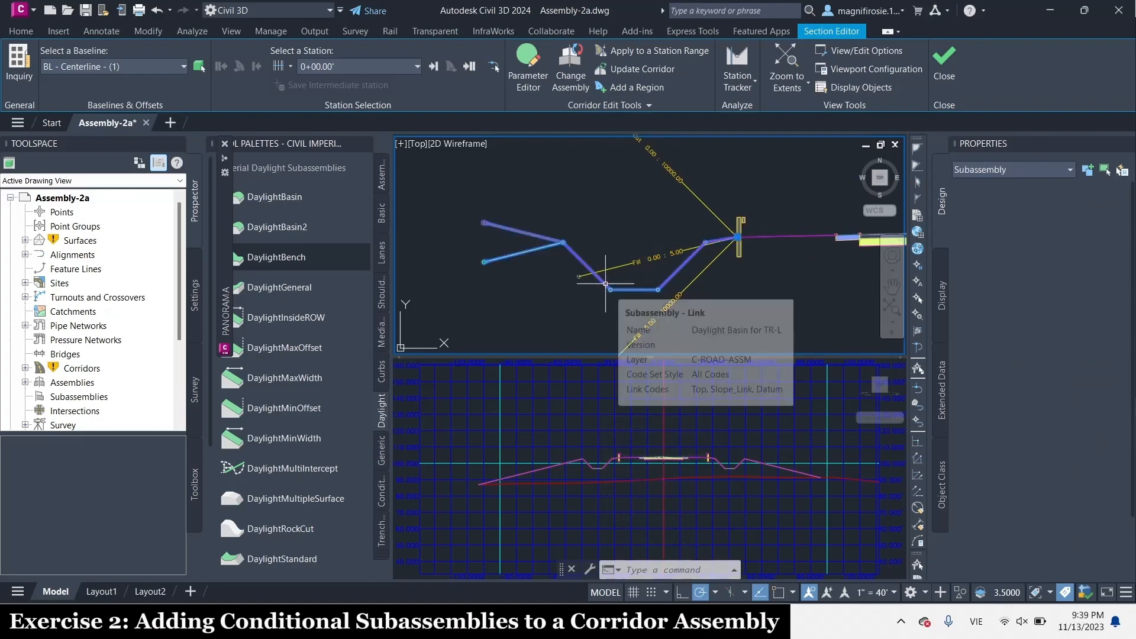
{"action": "right_click", "coordinate": [611, 282]}
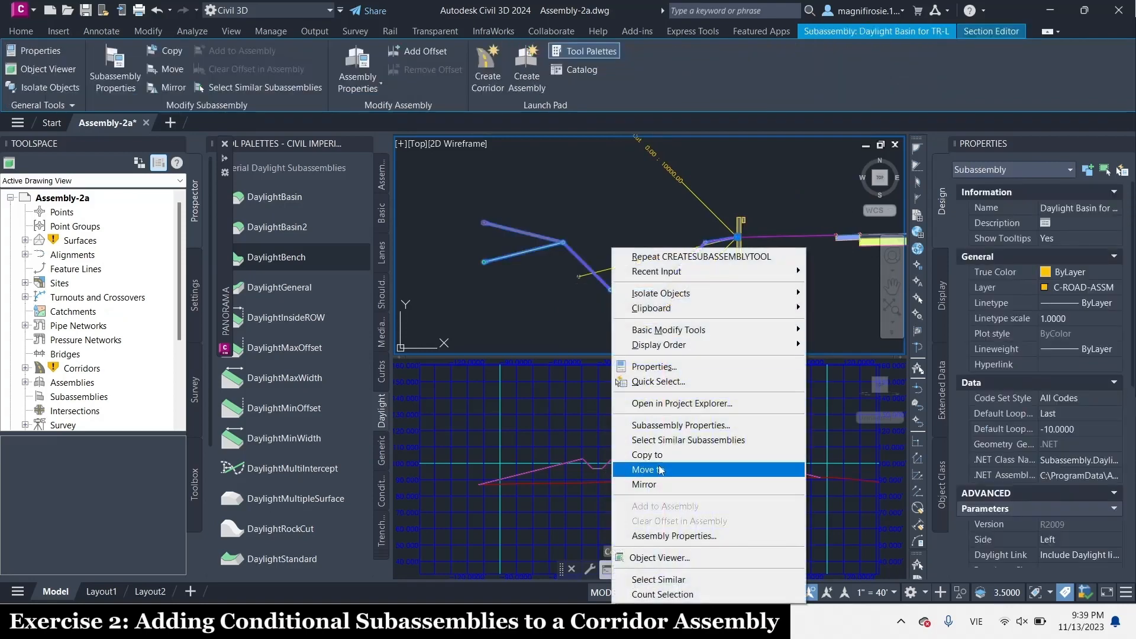
{"action": "left_click", "coordinate": [660, 470]}
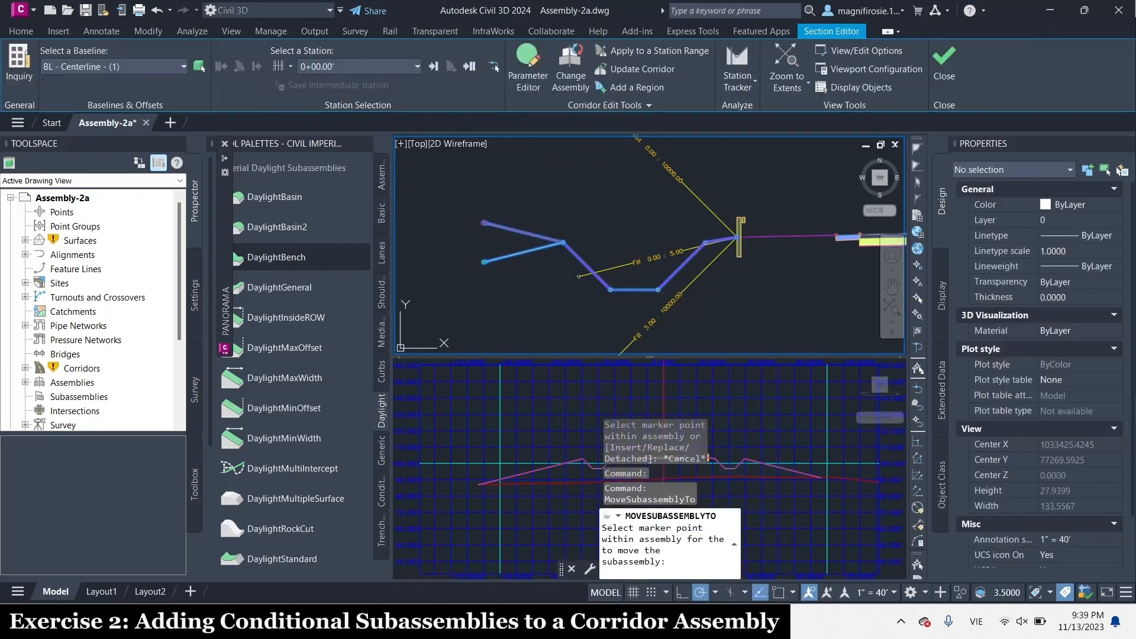
{"action": "scroll", "coordinate": [580, 263], "scroll_direction": "up", "scroll_amount": 10}
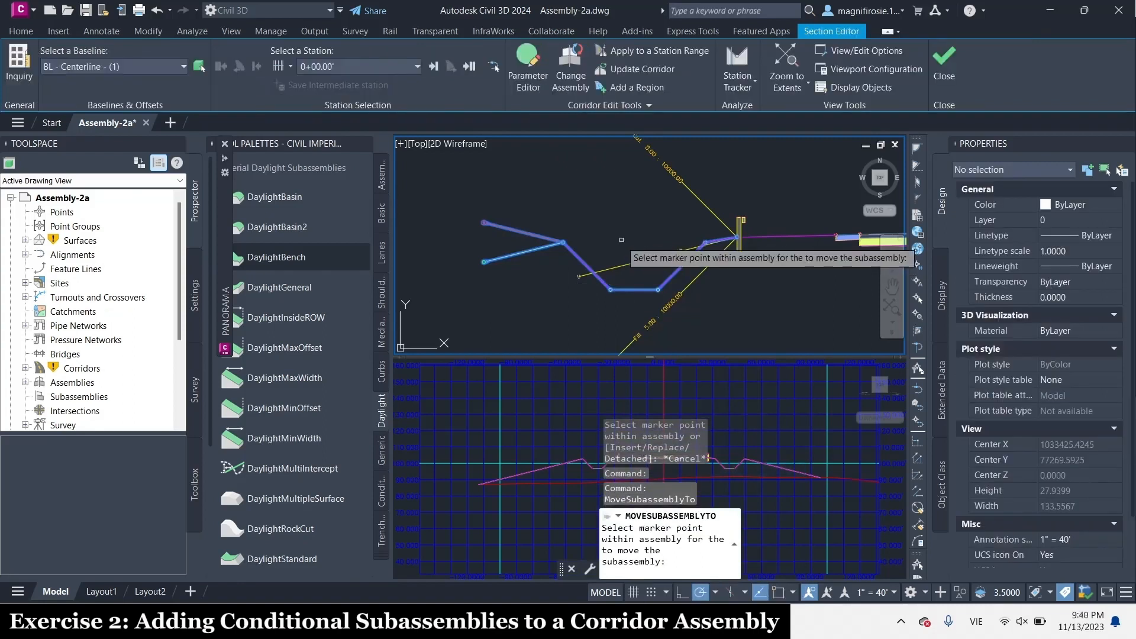
{"action": "left_click", "coordinate": [580, 261]}
{"action": "scroll", "coordinate": [582, 258], "scroll_direction": "down", "scroll_amount": 12}
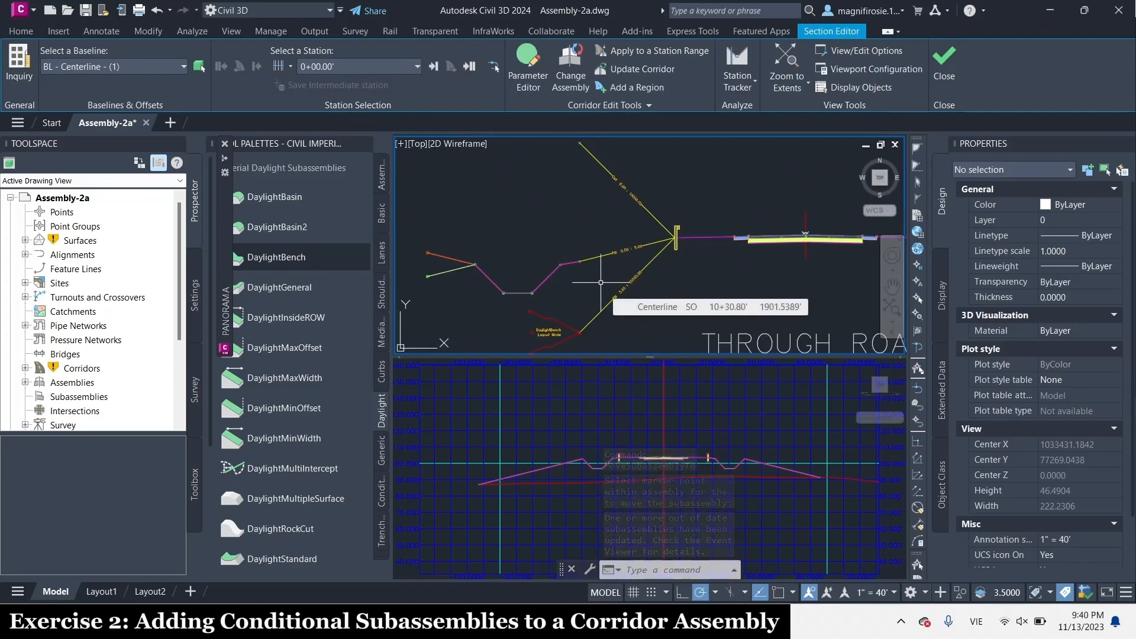
Copy the Daylight Basin for TR-L subassembly to the outer end of the 0.00 : 10000.00 conditional cut
{"action": "left_click", "coordinate": [543, 283]}
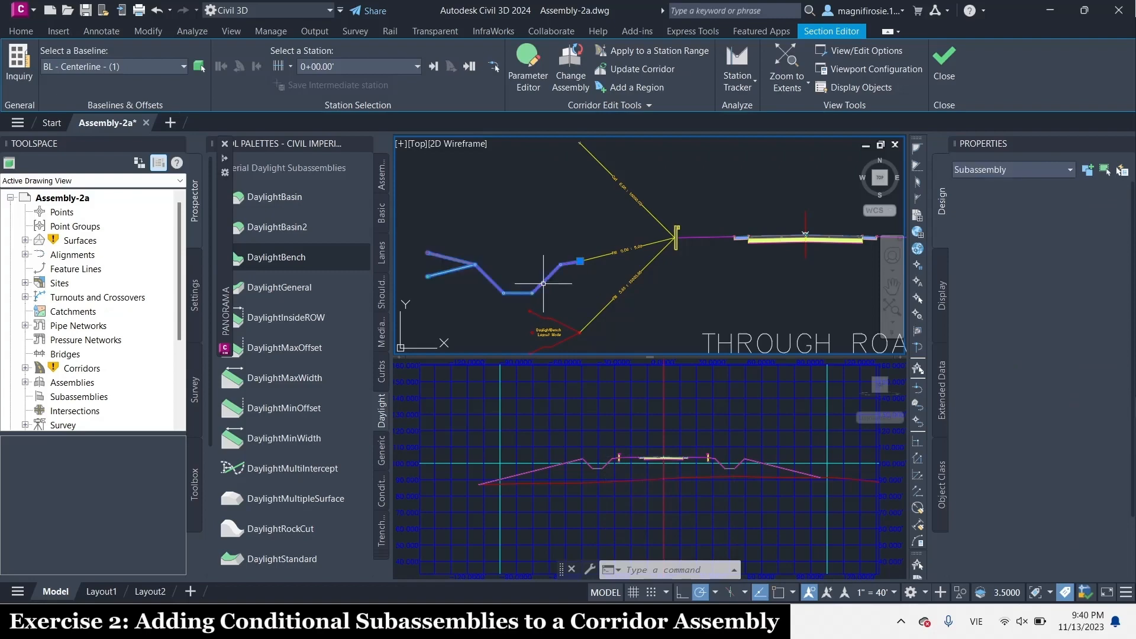
{"action": "right_click", "coordinate": [543, 284]}
{"action": "left_click", "coordinate": [584, 460]}
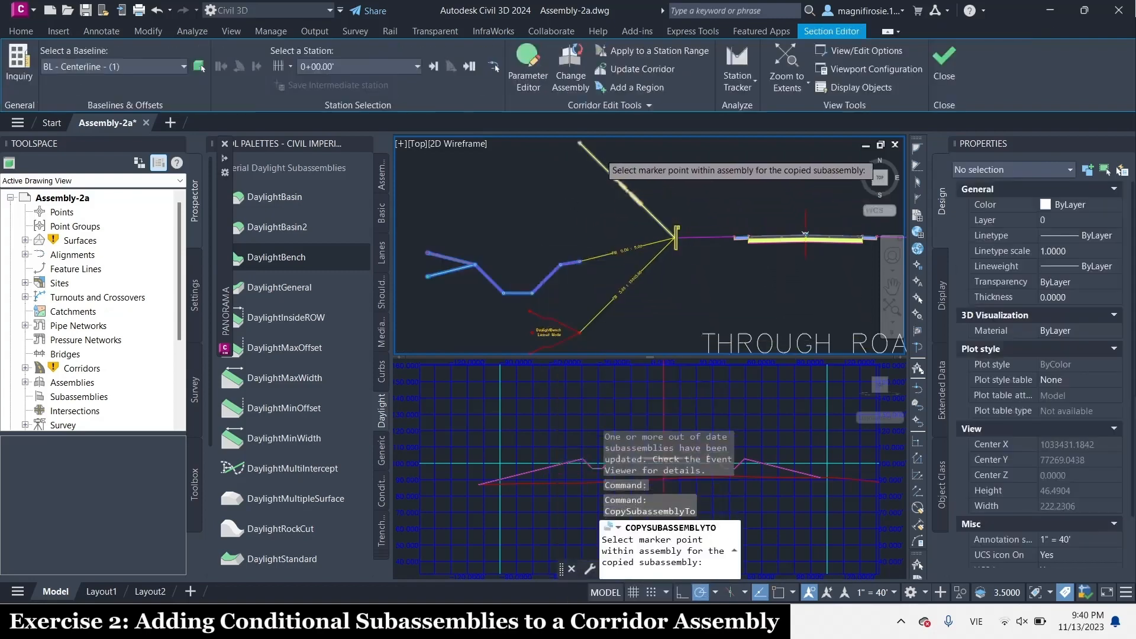
{"action": "scroll", "coordinate": [686, 237], "scroll_direction": "down", "scroll_amount": 2}
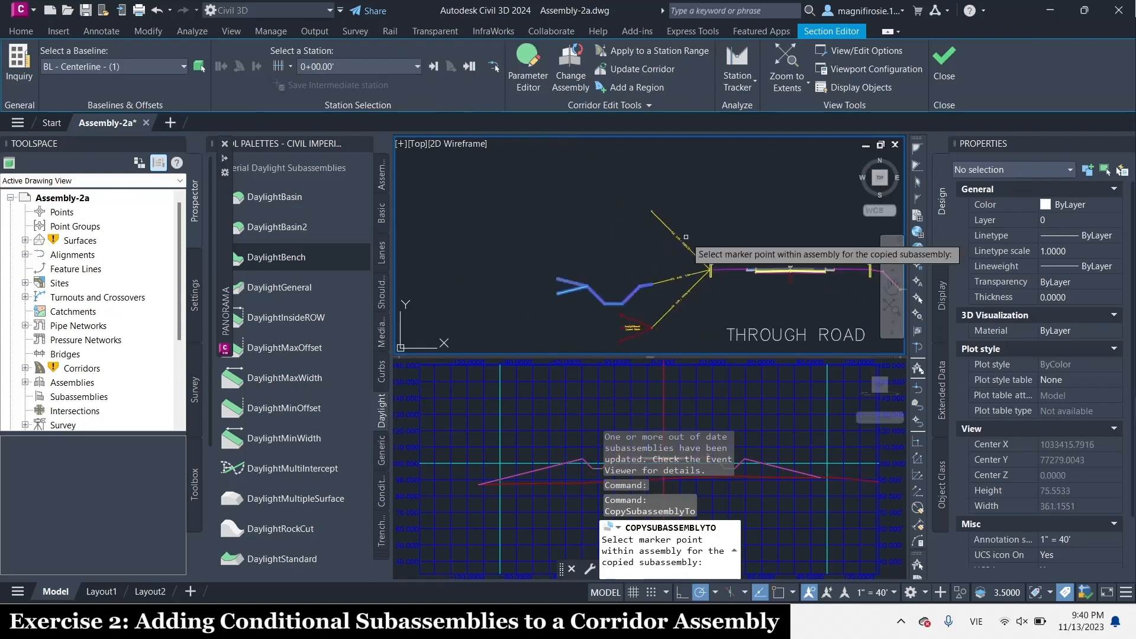
{"action": "scroll", "coordinate": [650, 213], "scroll_direction": "up", "scroll_amount": 10}
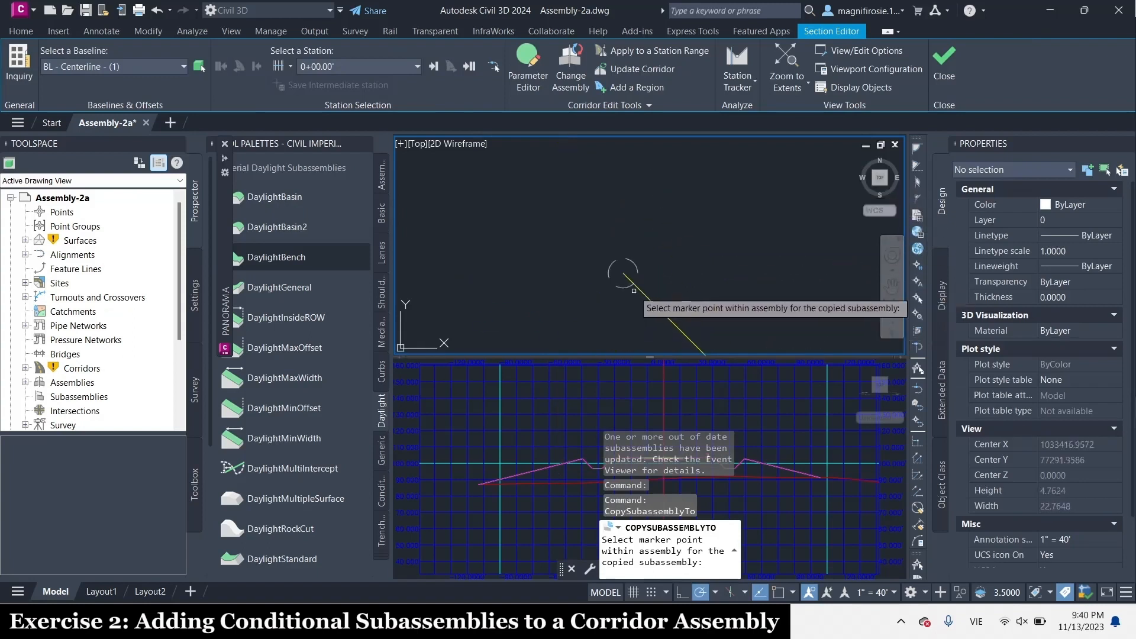
{"action": "left_click", "coordinate": [628, 279]}
{"action": "scroll", "coordinate": [635, 265], "scroll_direction": "down", "scroll_amount": 5}
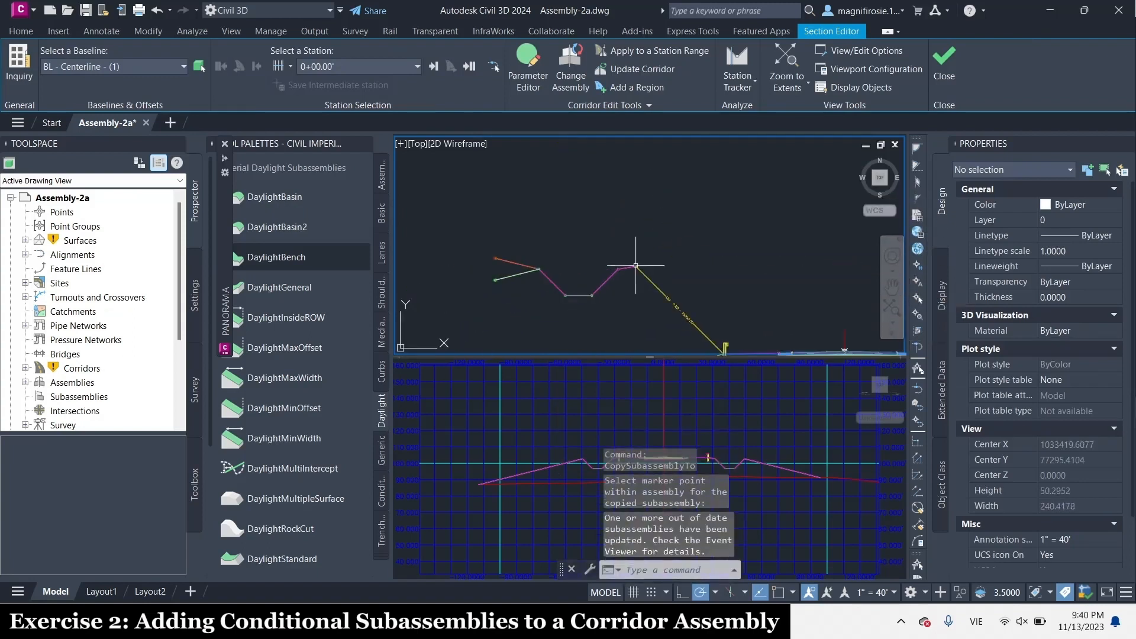
{"action": "scroll", "coordinate": [619, 178], "scroll_direction": "down", "scroll_amount": 3}
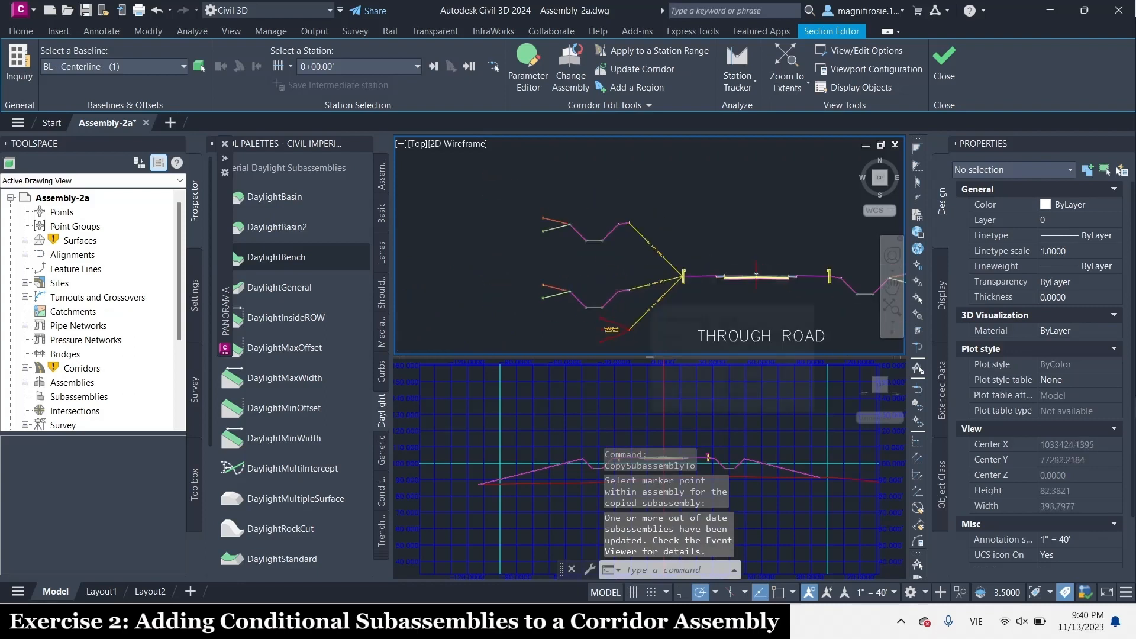
Start a ConditionalCutOrFill subassembly from the Imperial Conditional Subassemblies with a 0.5:1 layout grade, keeping the Cut type
{"action": "scroll", "coordinate": [640, 289], "scroll_direction": "up", "scroll_amount": 3}
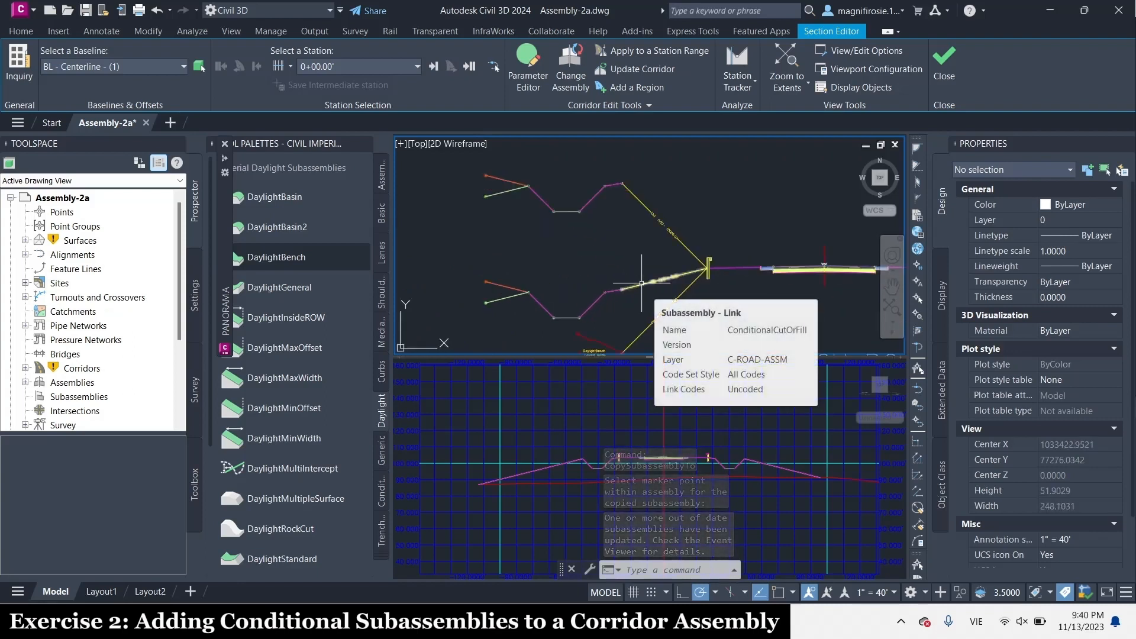
{"action": "left_click", "coordinate": [382, 488]}
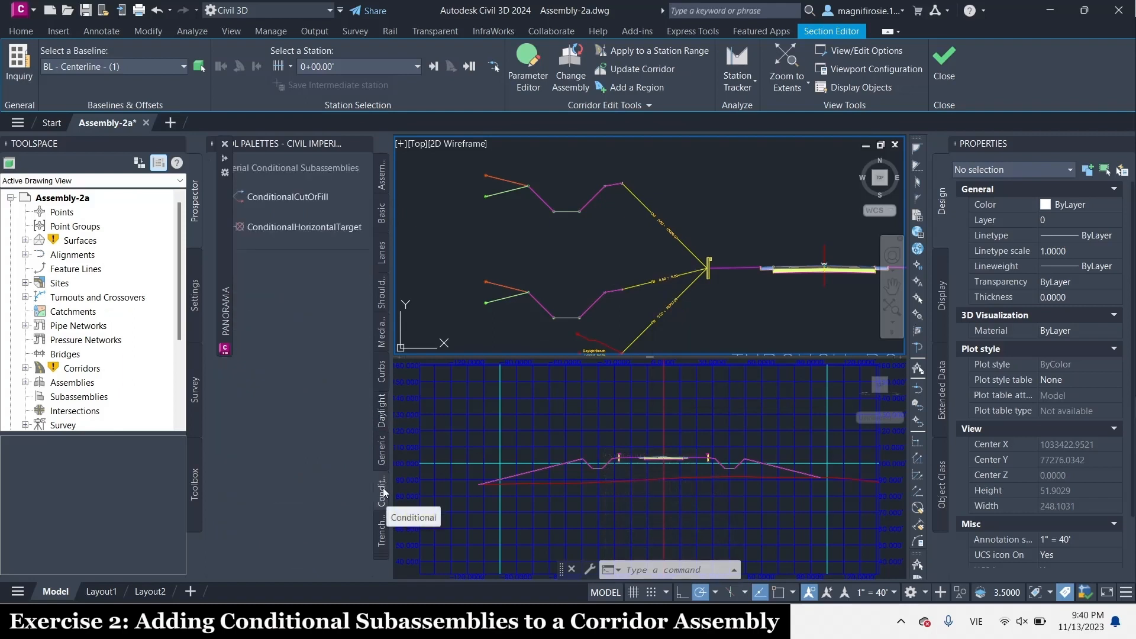
{"action": "left_click", "coordinate": [299, 197]}
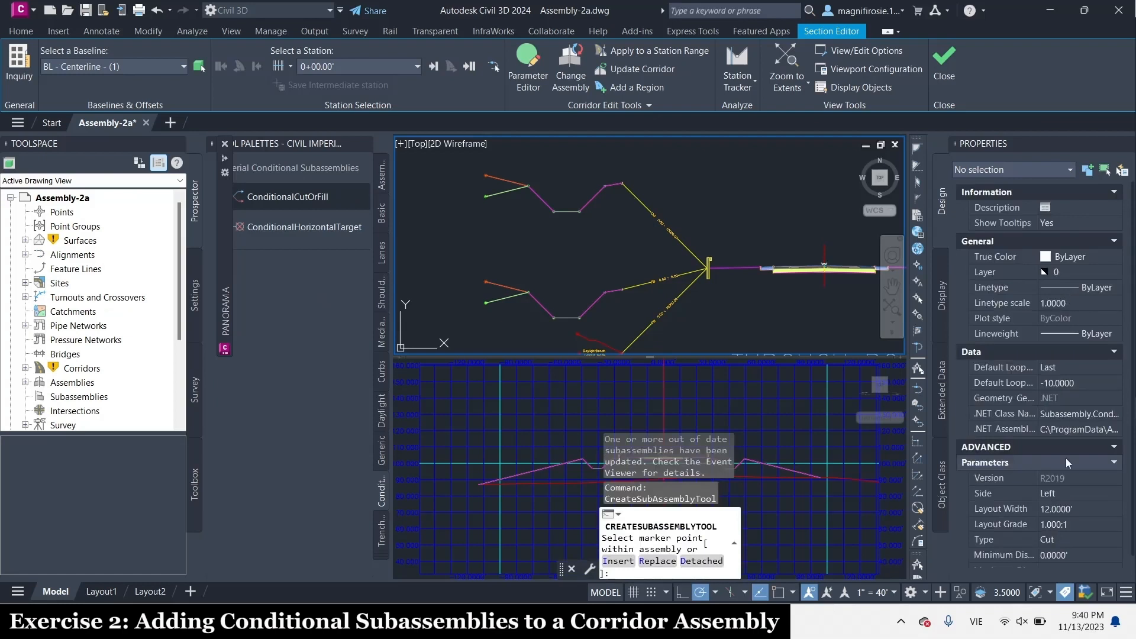
{"action": "scroll", "coordinate": [1066, 458], "scroll_direction": "down", "scroll_amount": 1}
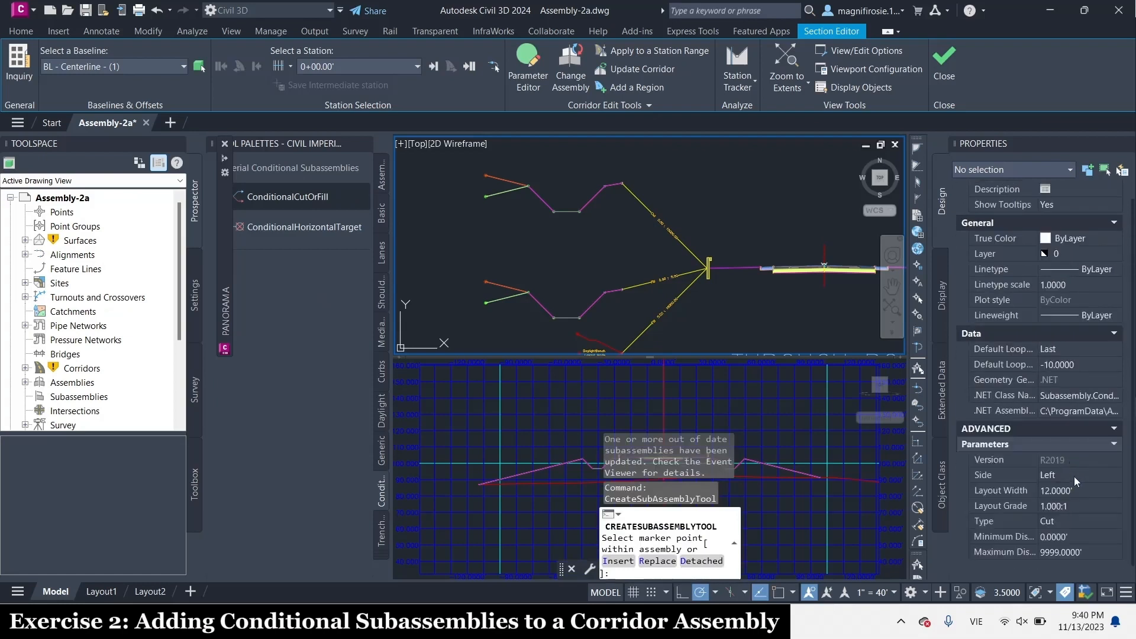
{"action": "left_click", "coordinate": [1054, 507]}
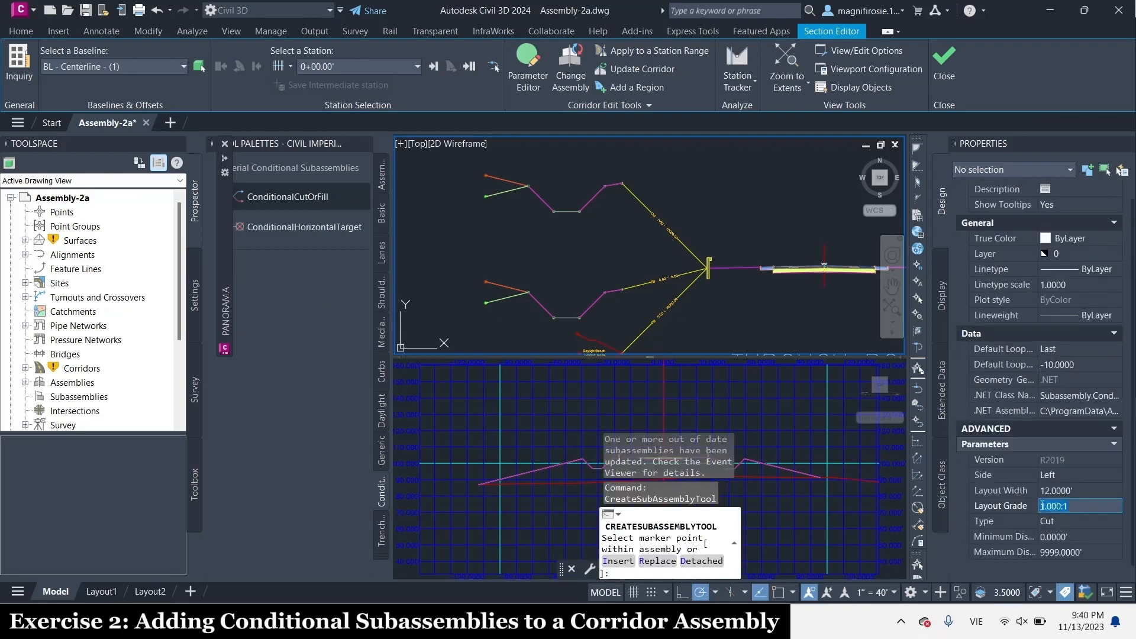
{"action": "left_click", "coordinate": [1050, 506]}
{"action": "key", "text": "BackSpace"}
{"action": "key", "text": "BackSpace"}
{"action": "type", "text": "0.5"}
{"action": "key", "text": "Tab"}
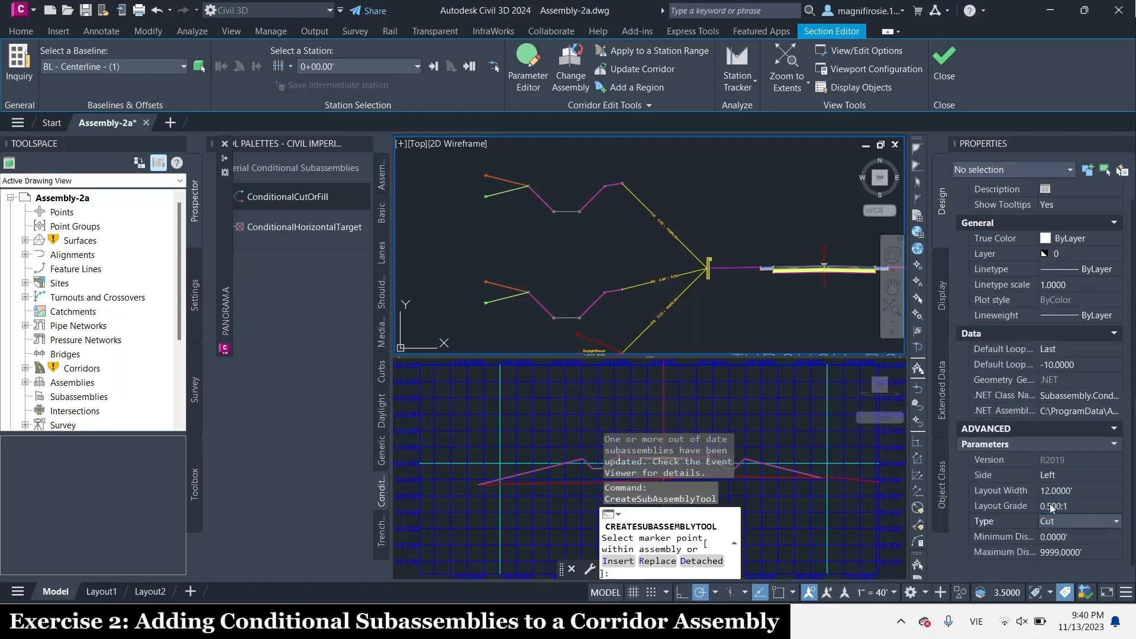
{"action": "key", "text": "Tab"}
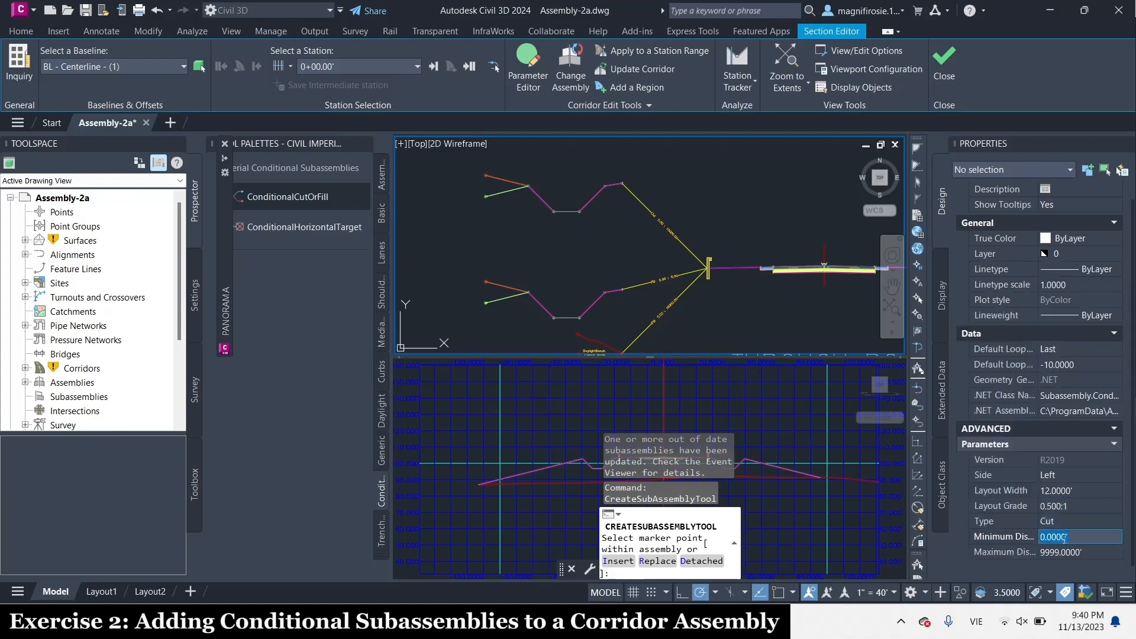
Set the conditional cut's minimum distance to 5.0001' and maximum distance to 10000'
{"action": "key", "text": "BackSpace"}
{"action": "type", "text": "5"}
{"action": "key", "text": "shift+End"}
{"action": "key", "text": "Tab"}
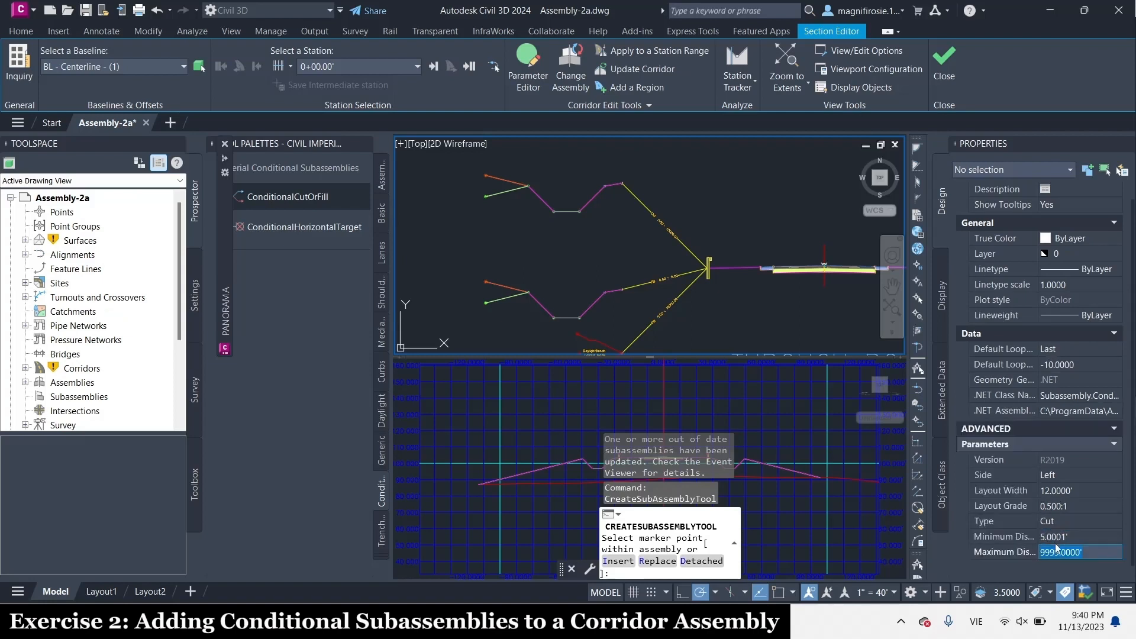
{"action": "type", "text": "10000"}
{"action": "key", "text": "Return"}
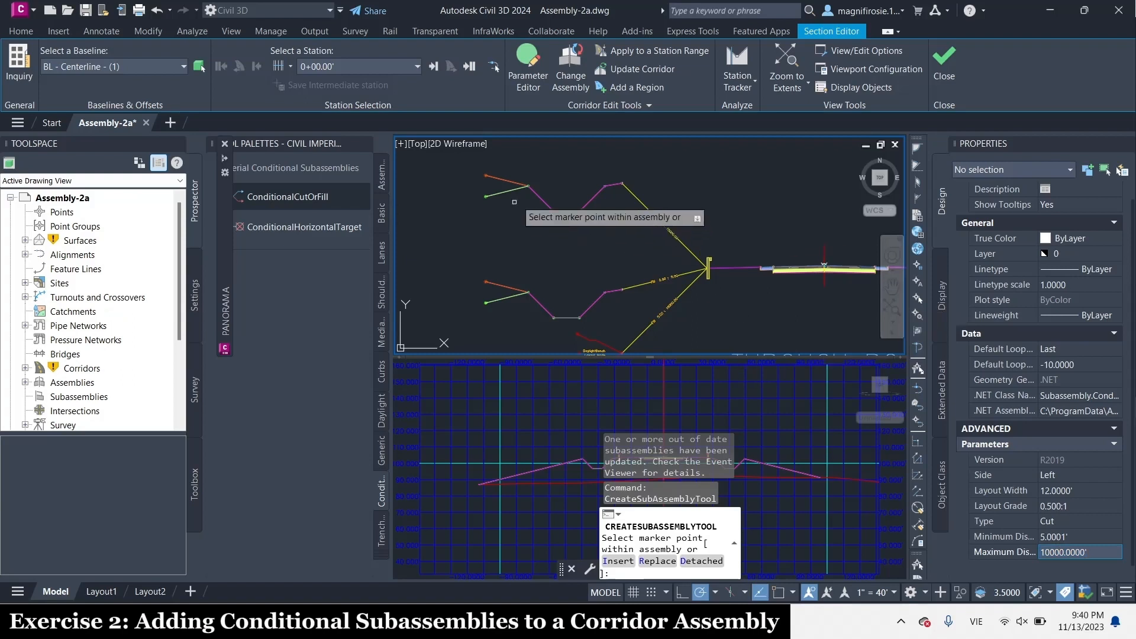
Attach the conditional cut to the copied daylight basin at the marker point where its outer slope links meet
{"action": "scroll", "coordinate": [521, 190], "scroll_direction": "up", "scroll_amount": 3}
{"action": "scroll", "coordinate": [489, 236], "scroll_direction": "down", "scroll_amount": 2}
{"action": "scroll", "coordinate": [461, 249], "scroll_direction": "up", "scroll_amount": 4}
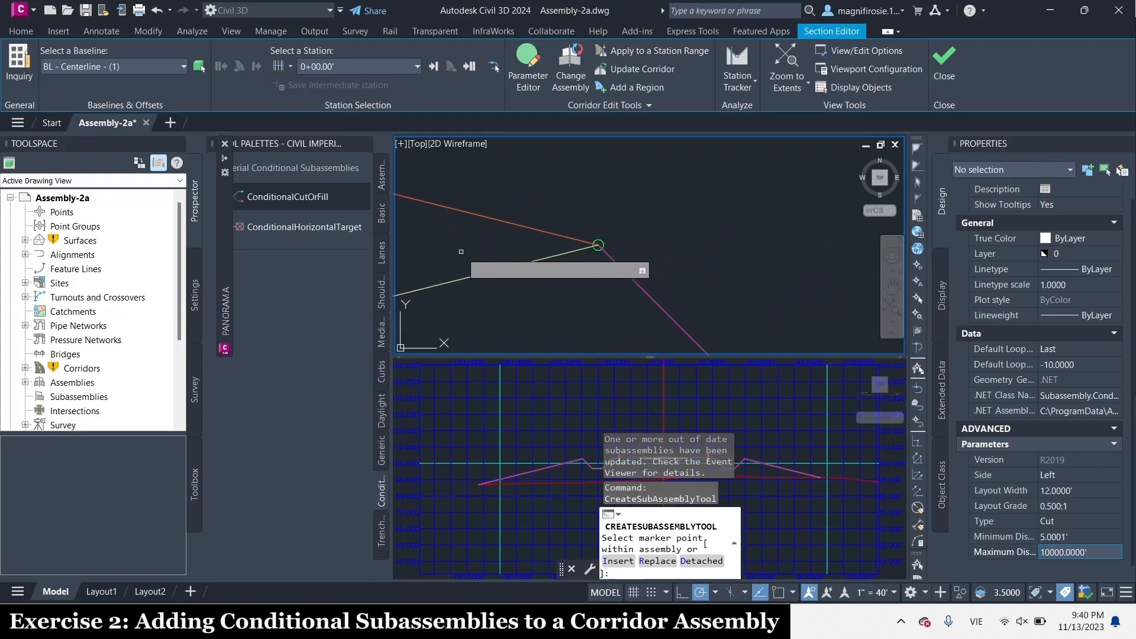
{"action": "scroll", "coordinate": [593, 244], "scroll_direction": "up", "scroll_amount": 7}
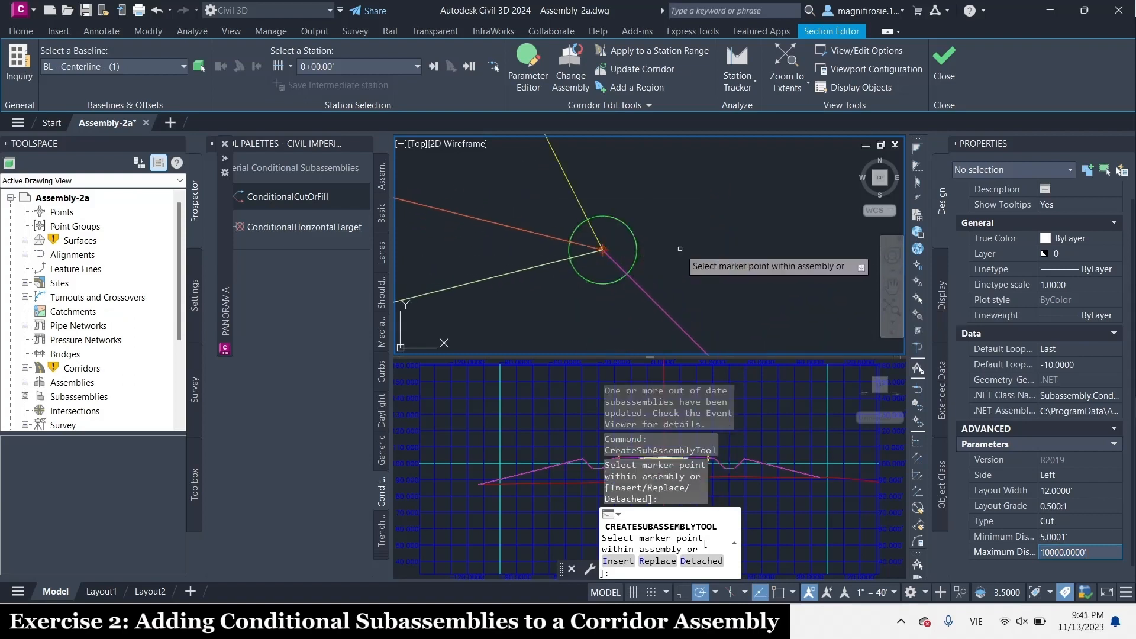
{"action": "scroll", "coordinate": [650, 237], "scroll_direction": "down", "scroll_amount": 5}
{"action": "scroll", "coordinate": [676, 224], "scroll_direction": "up", "scroll_amount": 4}
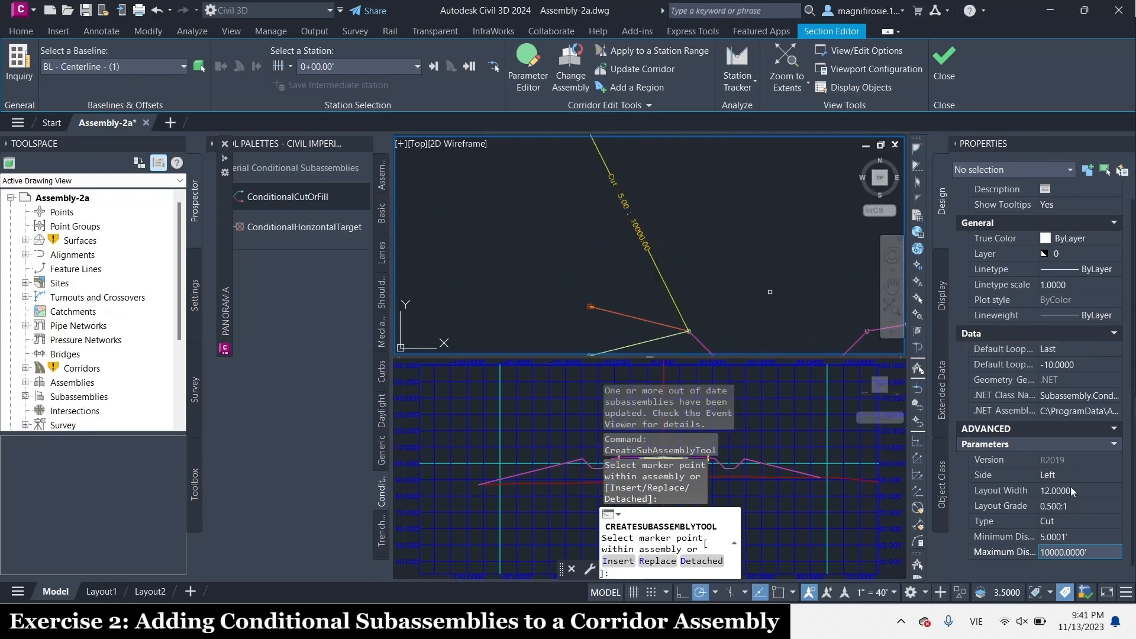
Set the next conditional cut's layout grade to 1:1, minimum distance to 0' and maximum distance to 5'
{"action": "left_click", "coordinate": [1067, 506]}
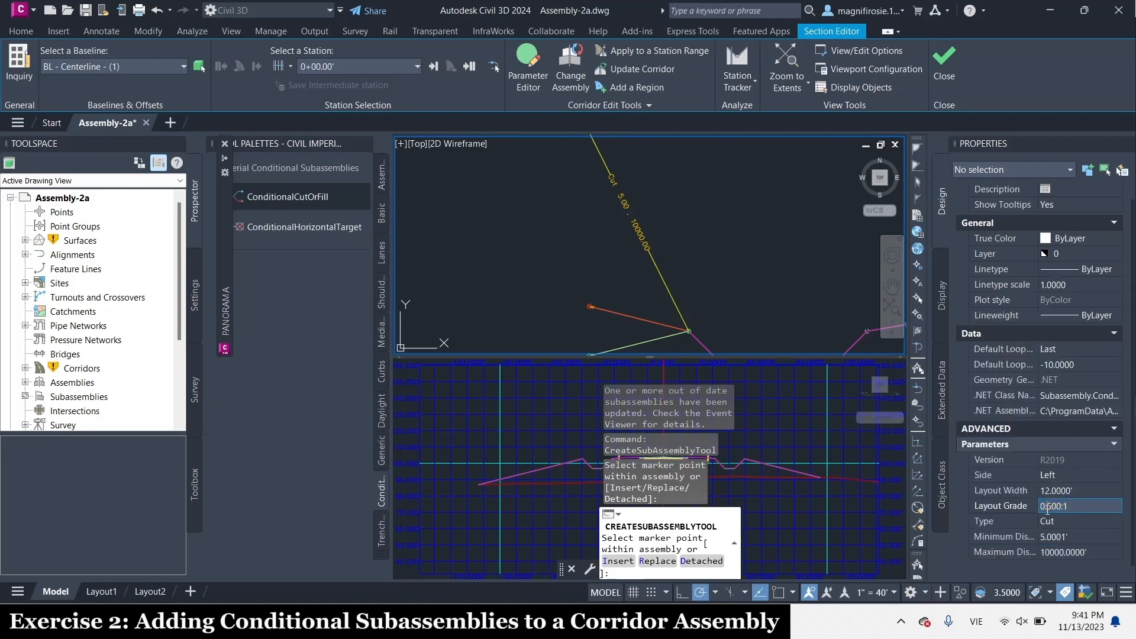
{"action": "key", "text": "BackSpace"}
{"action": "key", "text": "BackSpace"}
{"action": "type", "text": "1."}
{"action": "key", "text": "BackSpace"}
{"action": "left_click", "coordinate": [1072, 540]}
{"action": "type", "text": "0"}
{"action": "key", "text": "Tab"}
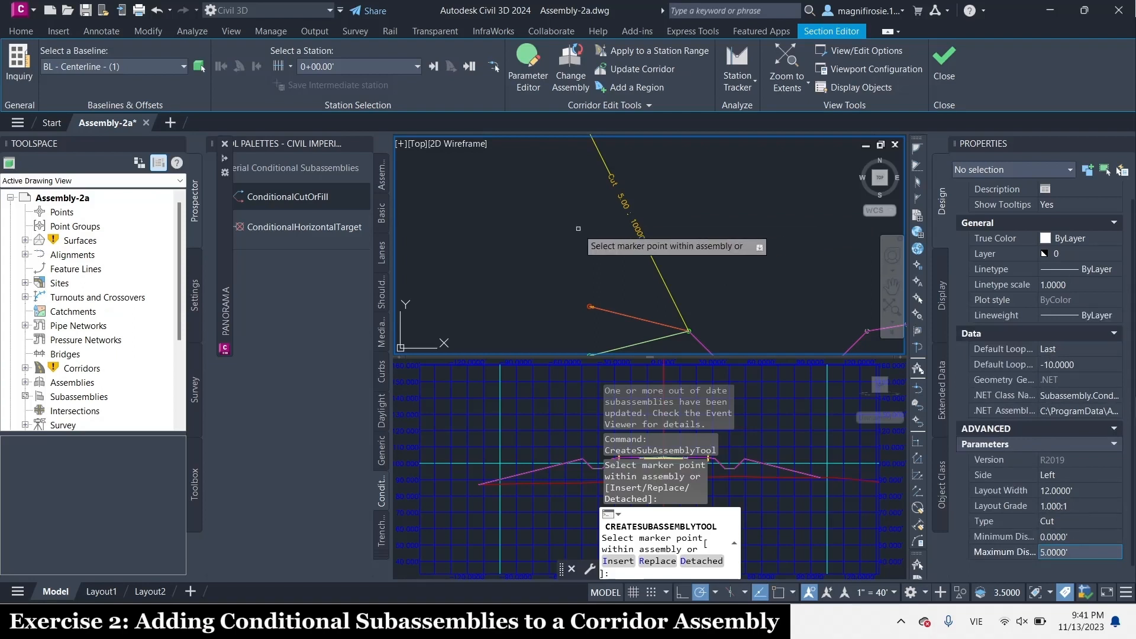
Attach the 0' to 5' conditional cut to the same outer marker point of the copied daylight basin
{"action": "scroll", "coordinate": [598, 279], "scroll_direction": "down", "scroll_amount": 3}
{"action": "scroll", "coordinate": [599, 279], "scroll_direction": "up", "scroll_amount": 8}
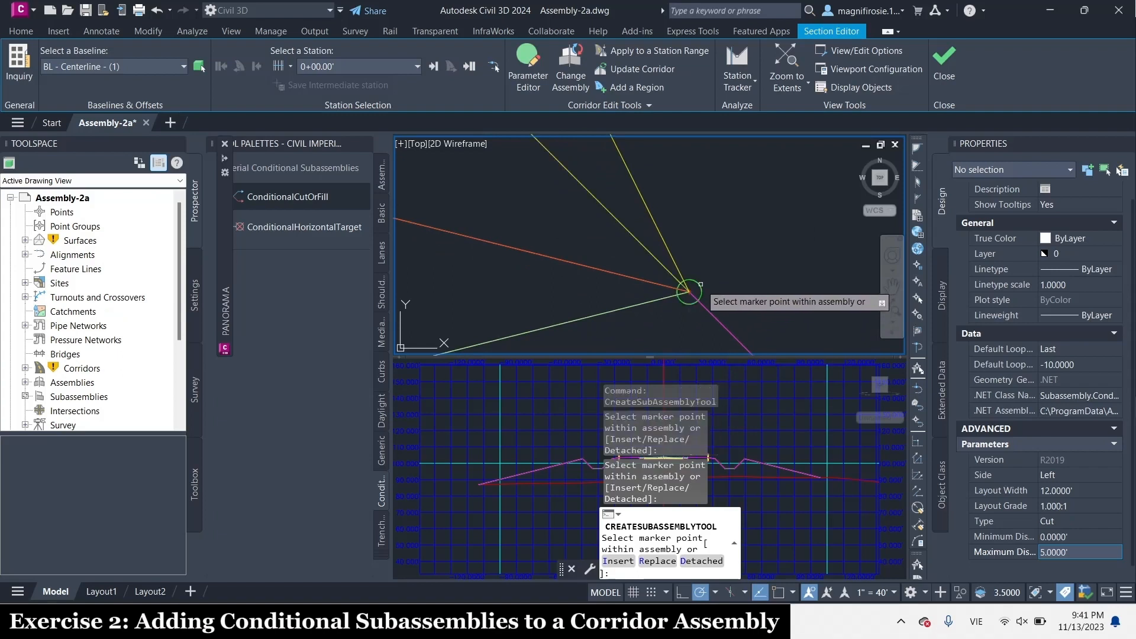
{"action": "scroll", "coordinate": [698, 290], "scroll_direction": "down", "scroll_amount": 3}
{"action": "scroll", "coordinate": [731, 315], "scroll_direction": "up", "scroll_amount": 2}
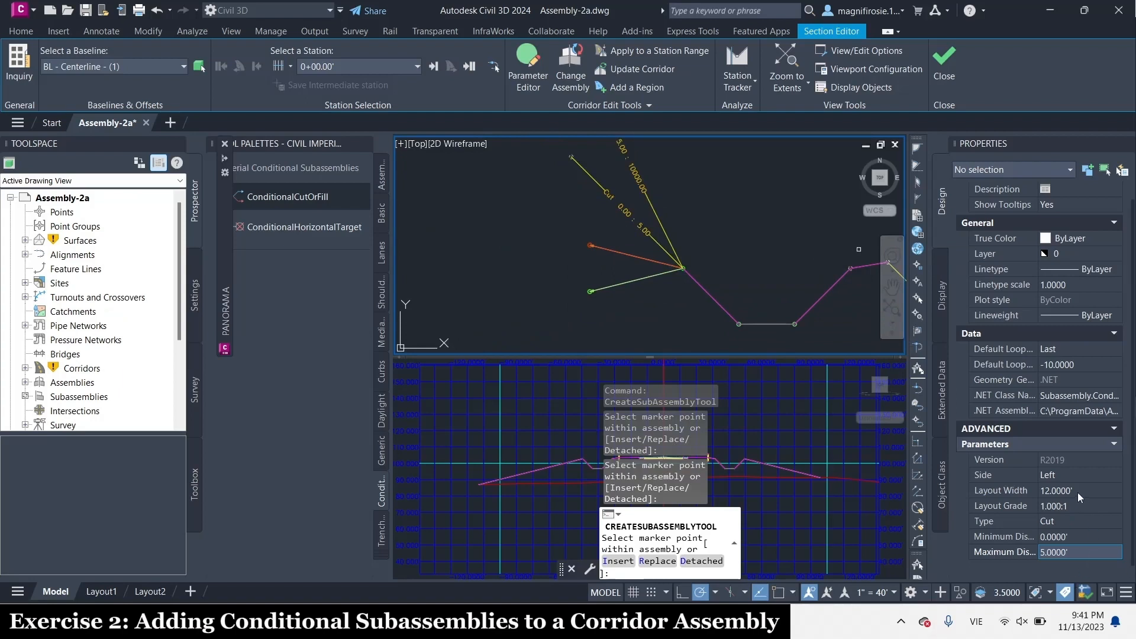
Switch the conditional subassembly type to Fill and set its maximum distance to 10000'
{"action": "left_click", "coordinate": [1064, 520]}
{"action": "left_click", "coordinate": [1064, 520]}
{"action": "left_click", "coordinate": [1053, 545]}
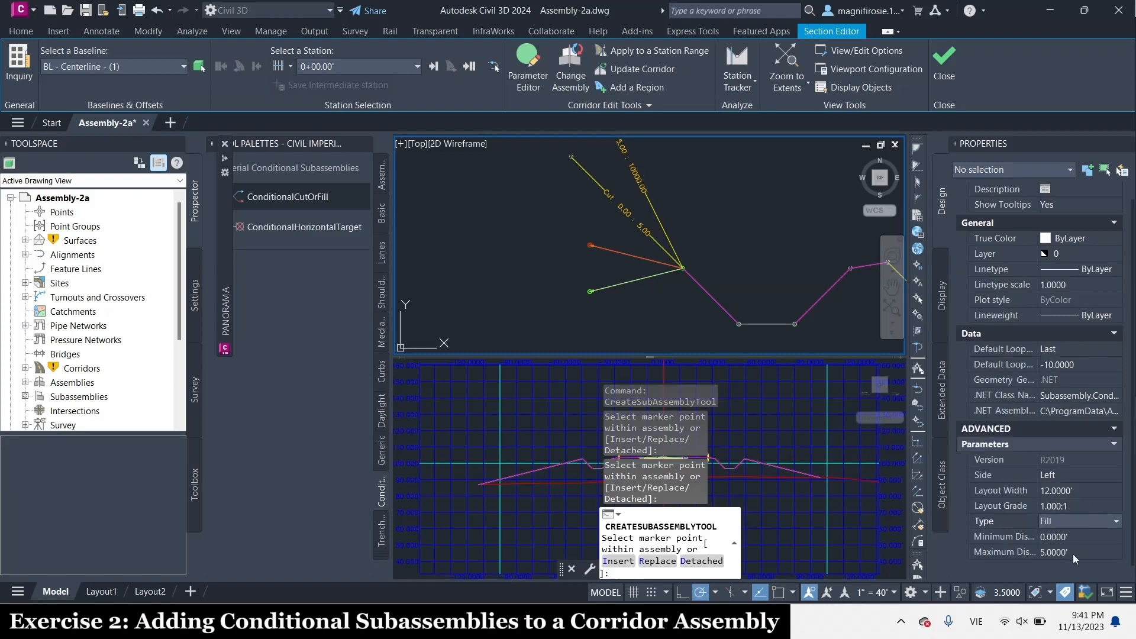
{"action": "left_click", "coordinate": [1087, 552]}
{"action": "type", "text": "1000"}
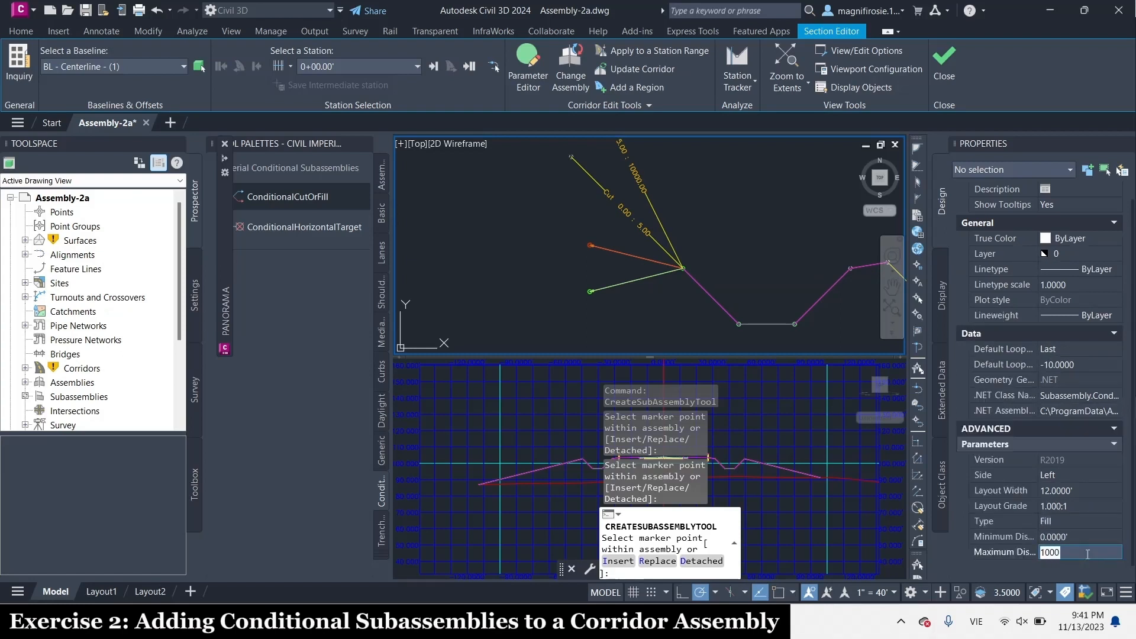
{"action": "key", "text": "Return"}
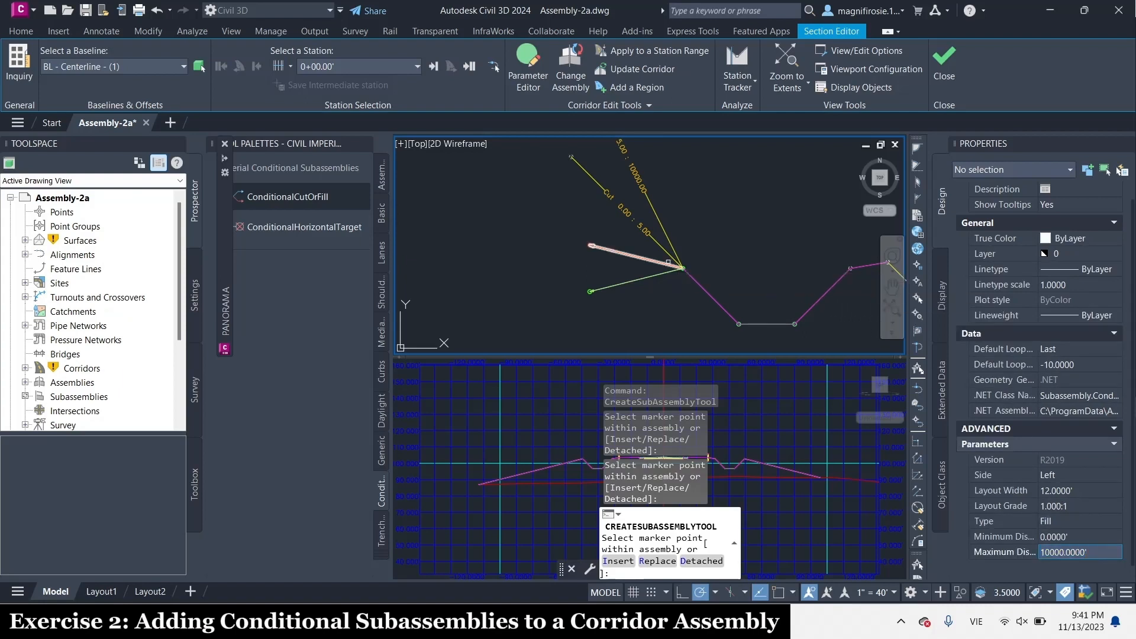
Attach the conditional fill to the copied daylight basin's outer marker point, alongside the two conditional cuts
{"action": "scroll", "coordinate": [651, 219], "scroll_direction": "up", "scroll_amount": 3}
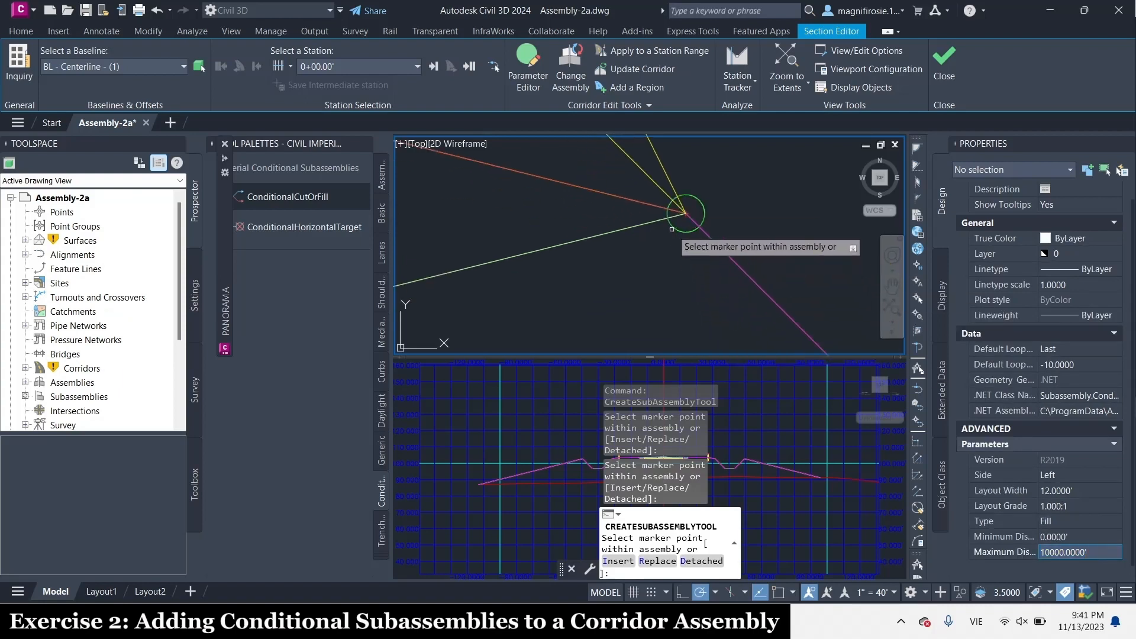
{"action": "left_click", "coordinate": [676, 229]}
{"action": "scroll", "coordinate": [676, 230], "scroll_direction": "down", "scroll_amount": 3}
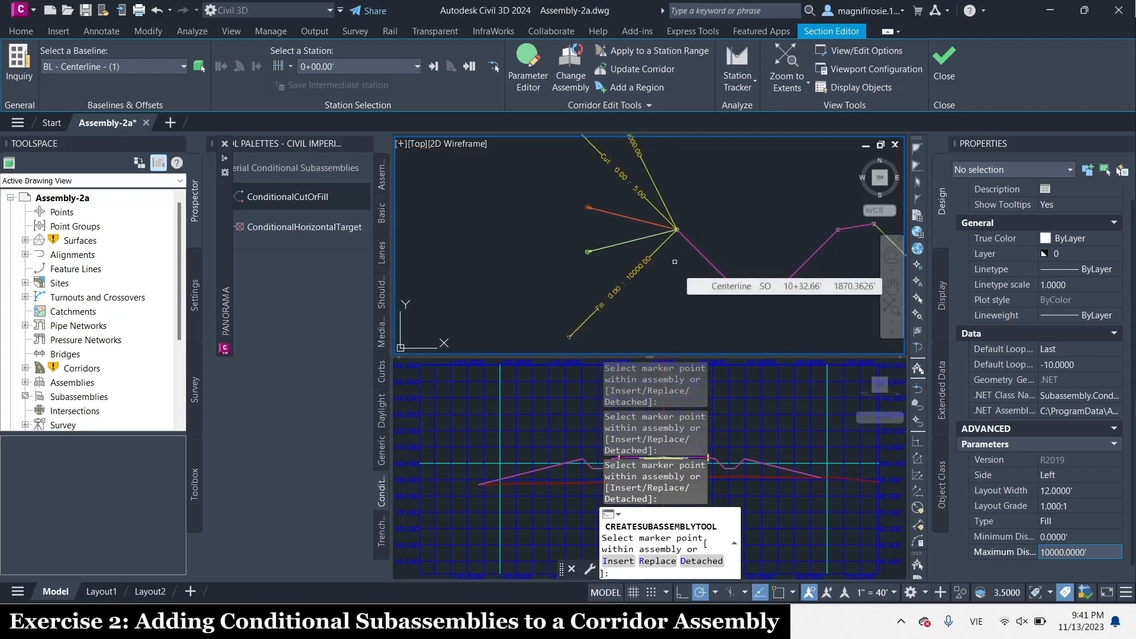
Start a generic LinkWidthAndSlope subassembly and set its width to 12' and its slope to -2%
{"action": "scroll", "coordinate": [654, 251], "scroll_direction": "down", "scroll_amount": 2}
{"action": "scroll", "coordinate": [677, 223], "scroll_direction": "up", "scroll_amount": 2}
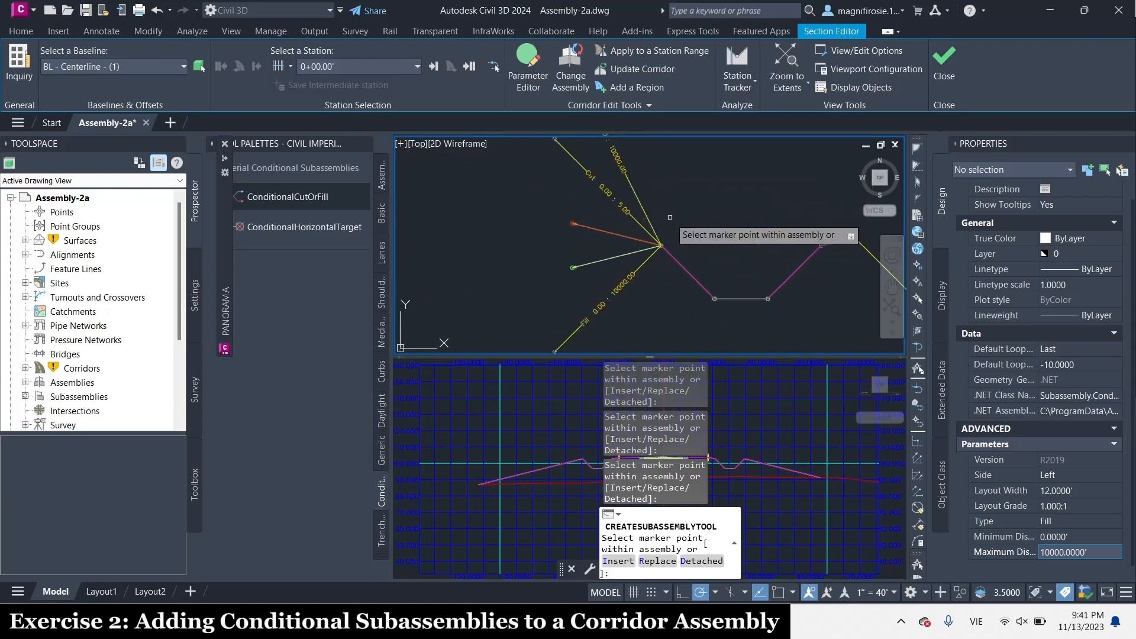
{"action": "left_click", "coordinate": [384, 448]}
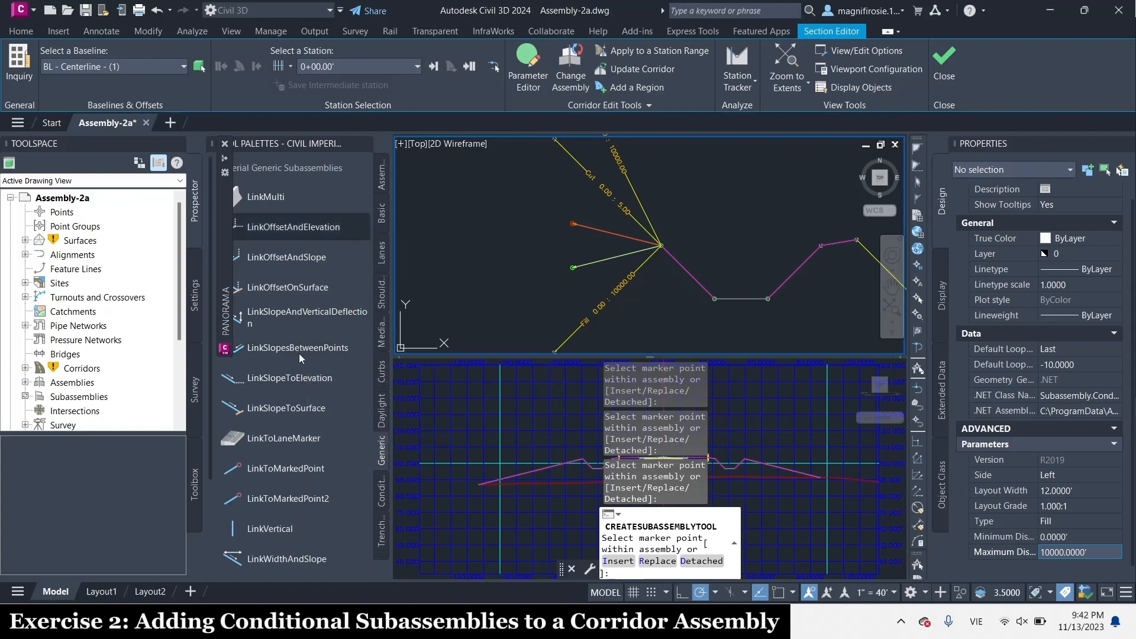
{"action": "scroll", "coordinate": [299, 355], "scroll_direction": "down", "scroll_amount": 3}
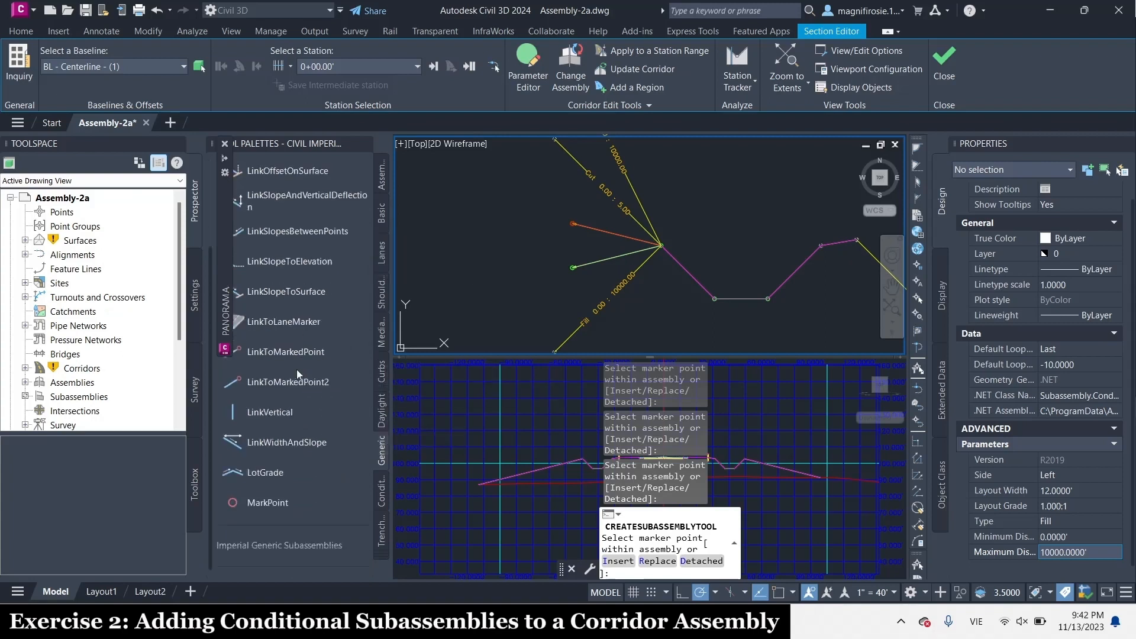
{"action": "left_click", "coordinate": [305, 442]}
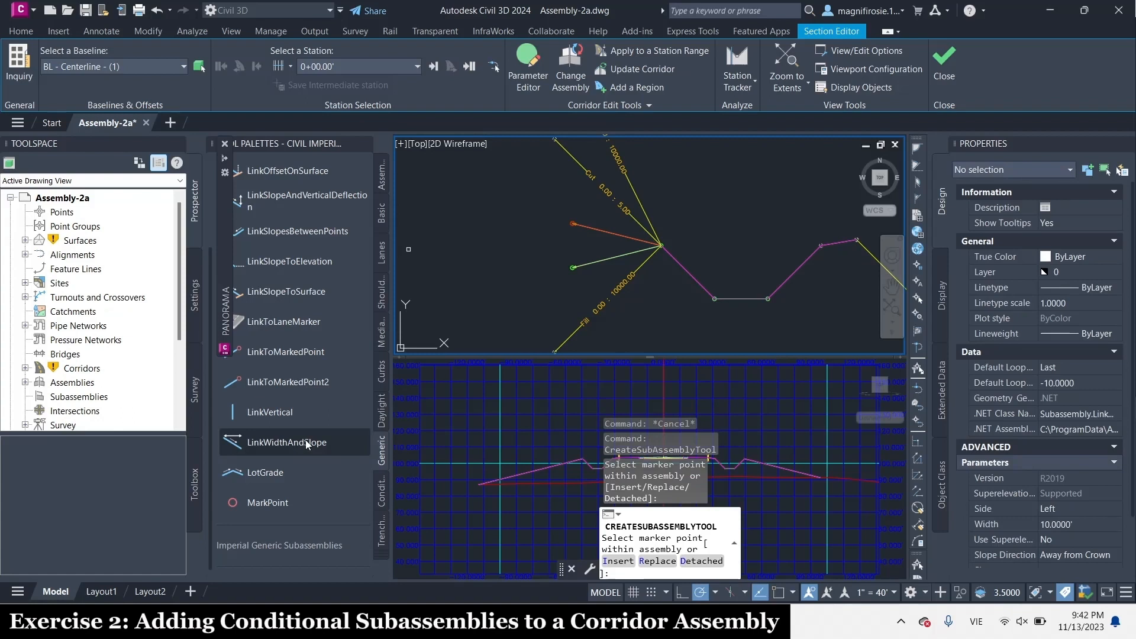
{"action": "left_click", "coordinate": [299, 438]}
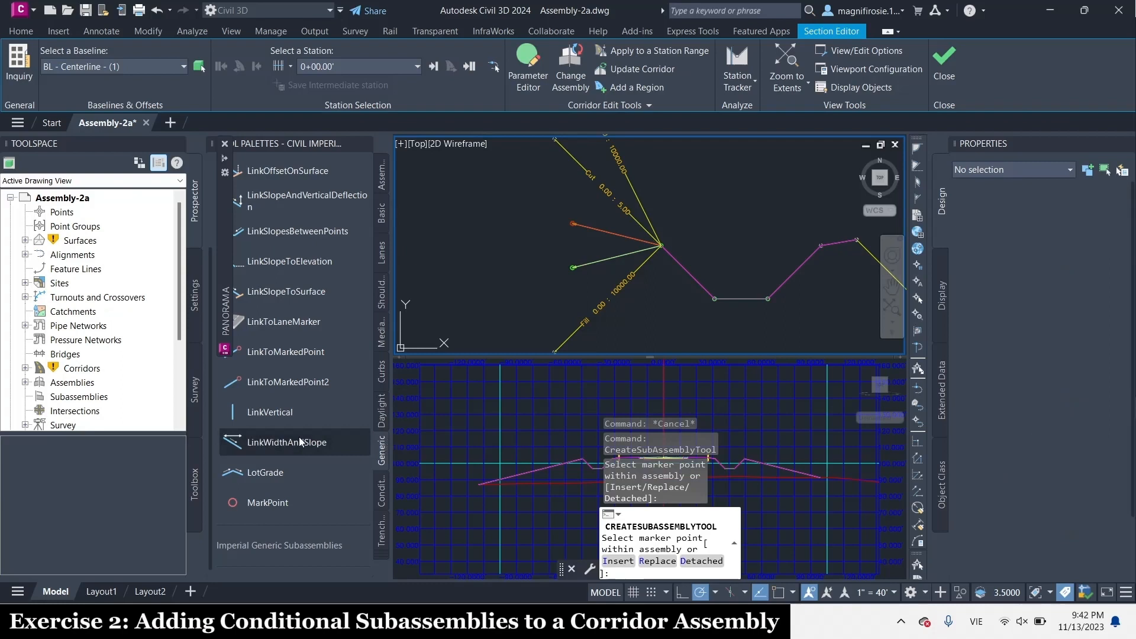
{"action": "scroll", "coordinate": [1060, 449], "scroll_direction": "down", "scroll_amount": 3}
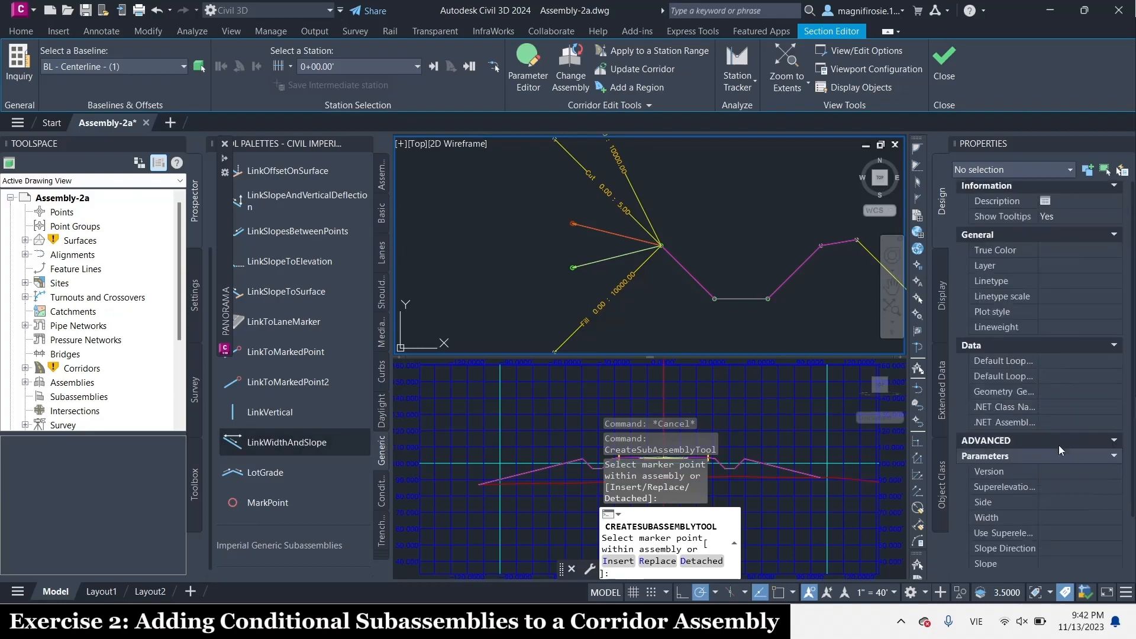
{"action": "left_click", "coordinate": [1067, 461]}
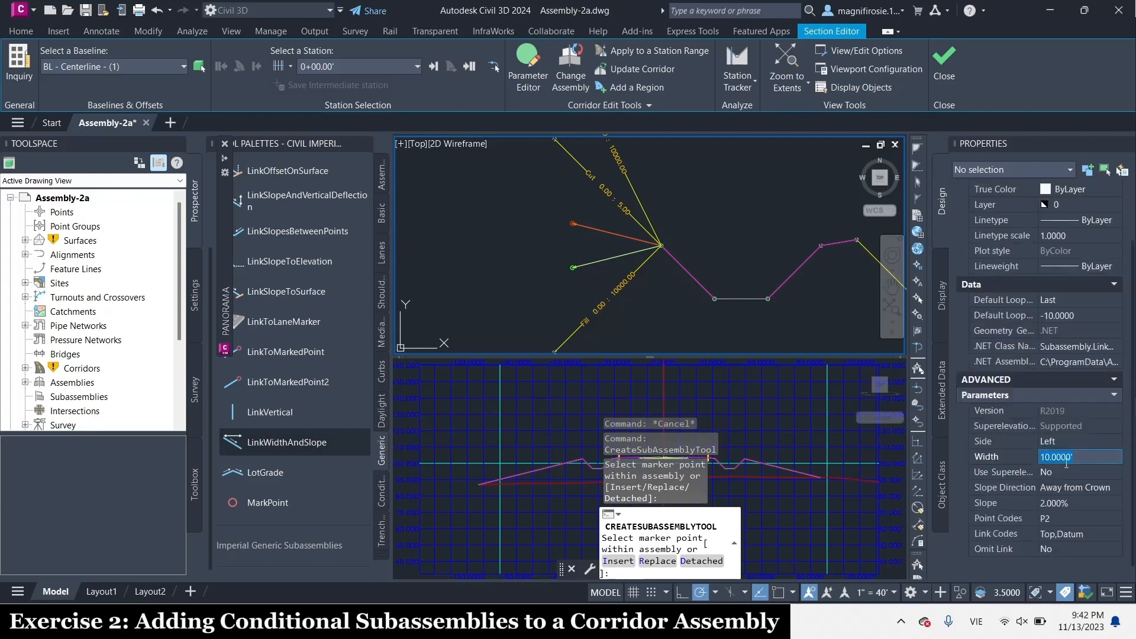
{"action": "type", "text": "12"}
{"action": "left_click", "coordinate": [1067, 471]}
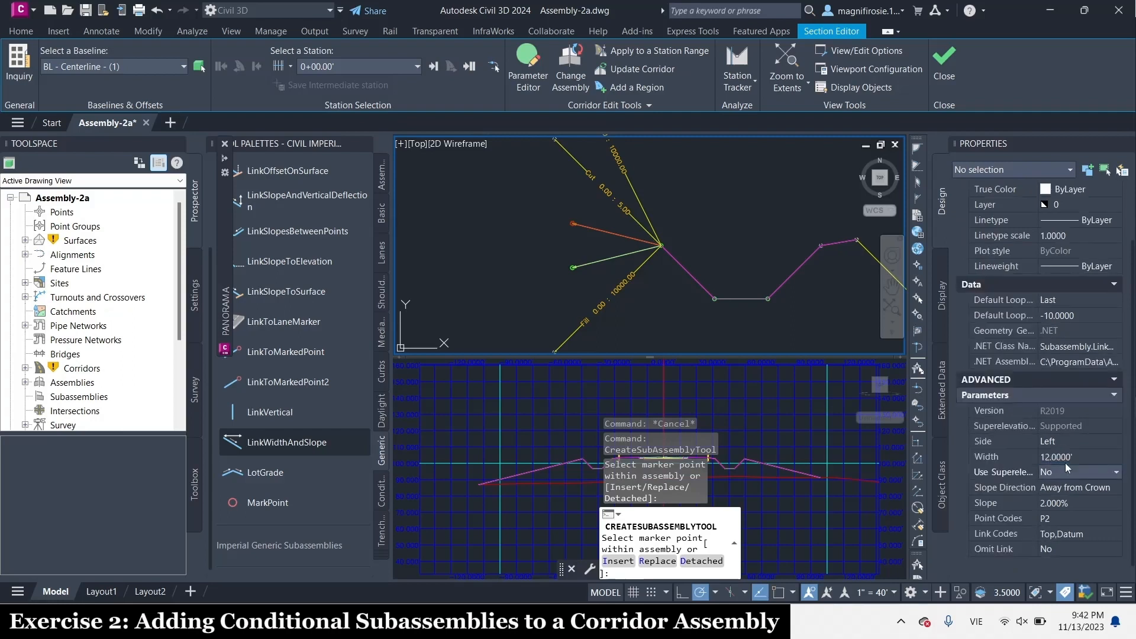
{"action": "left_click", "coordinate": [1046, 502]}
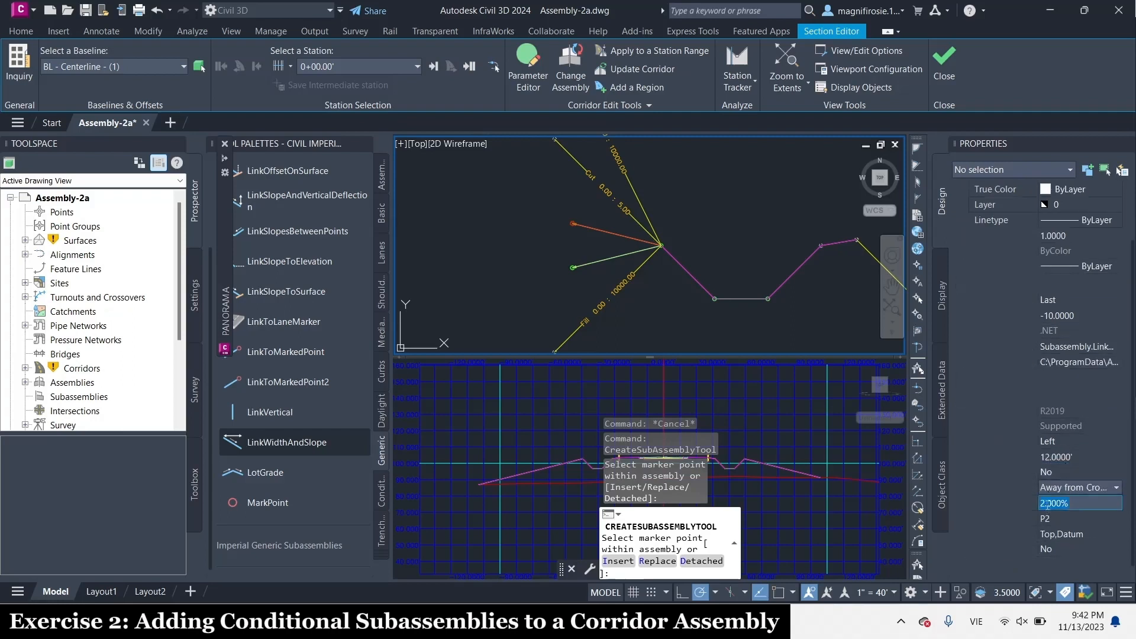
{"action": "type", "text": "-"}
{"action": "key", "text": "Tab"}
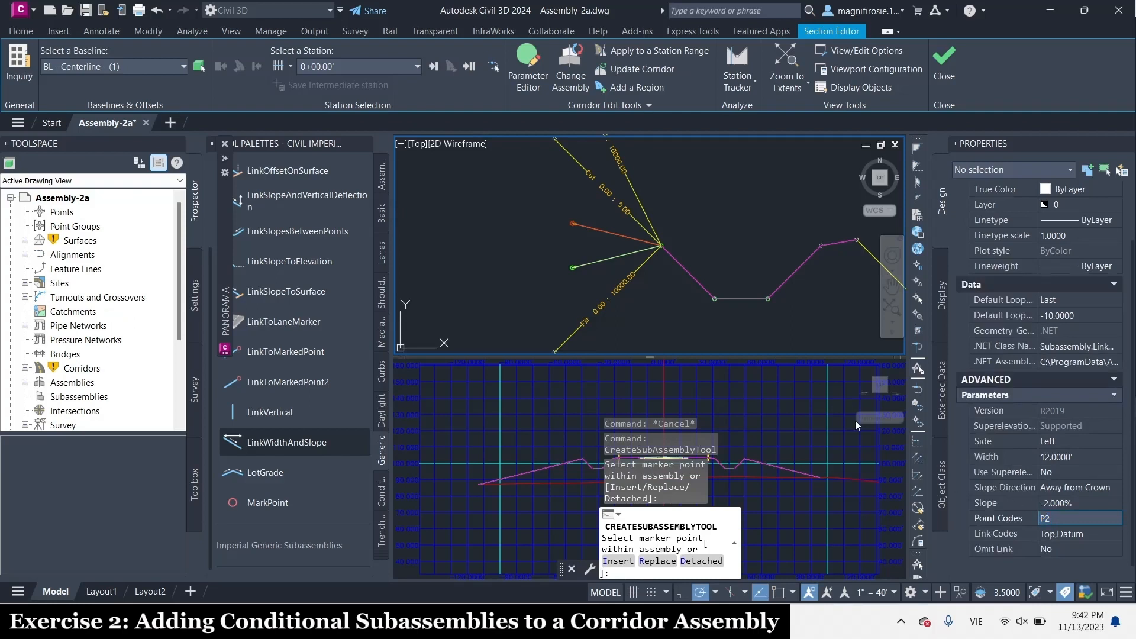
Attach the width-and-slope link to the outer end of the 5' to 10000' conditional cut
{"action": "scroll", "coordinate": [676, 230], "scroll_direction": "down", "scroll_amount": 2}
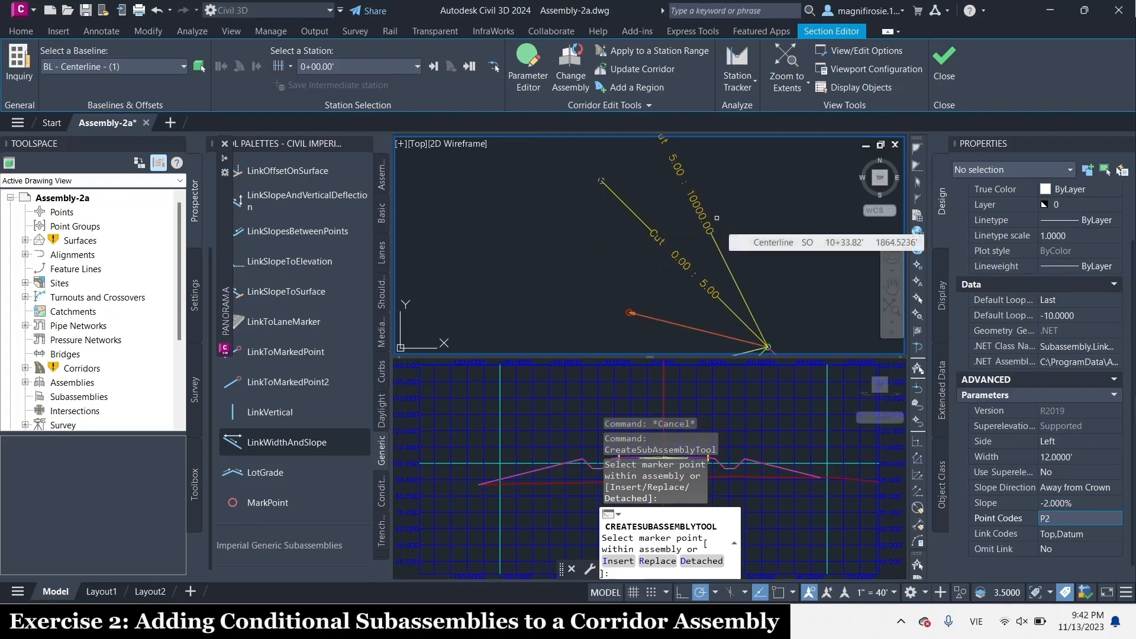
{"action": "scroll", "coordinate": [750, 249], "scroll_direction": "down", "scroll_amount": 2}
{"action": "scroll", "coordinate": [711, 201], "scroll_direction": "down", "scroll_amount": 4}
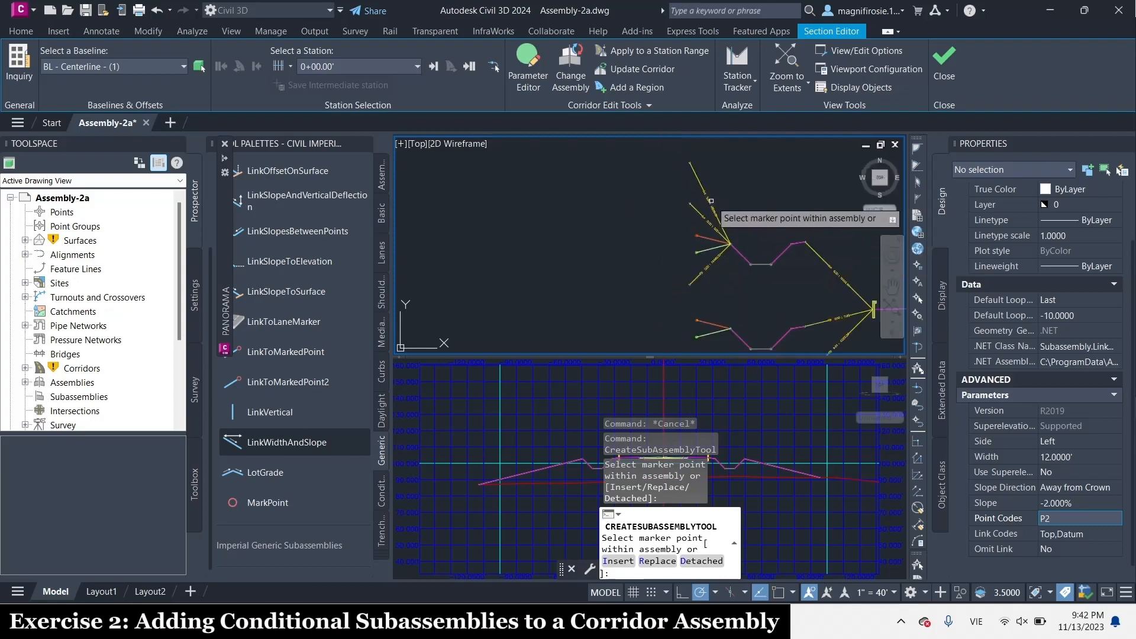
{"action": "scroll", "coordinate": [695, 158], "scroll_direction": "up", "scroll_amount": 4}
{"action": "scroll", "coordinate": [658, 179], "scroll_direction": "up", "scroll_amount": 4}
{"action": "scroll", "coordinate": [709, 189], "scroll_direction": "down", "scroll_amount": 4}
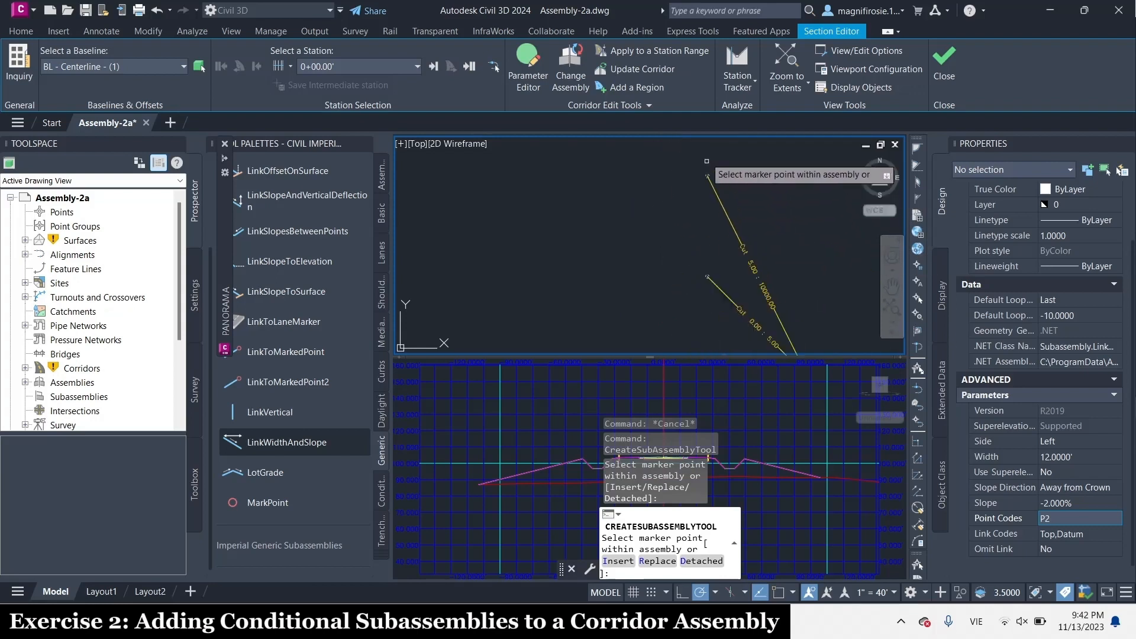
{"action": "scroll", "coordinate": [704, 172], "scroll_direction": "up", "scroll_amount": 3}
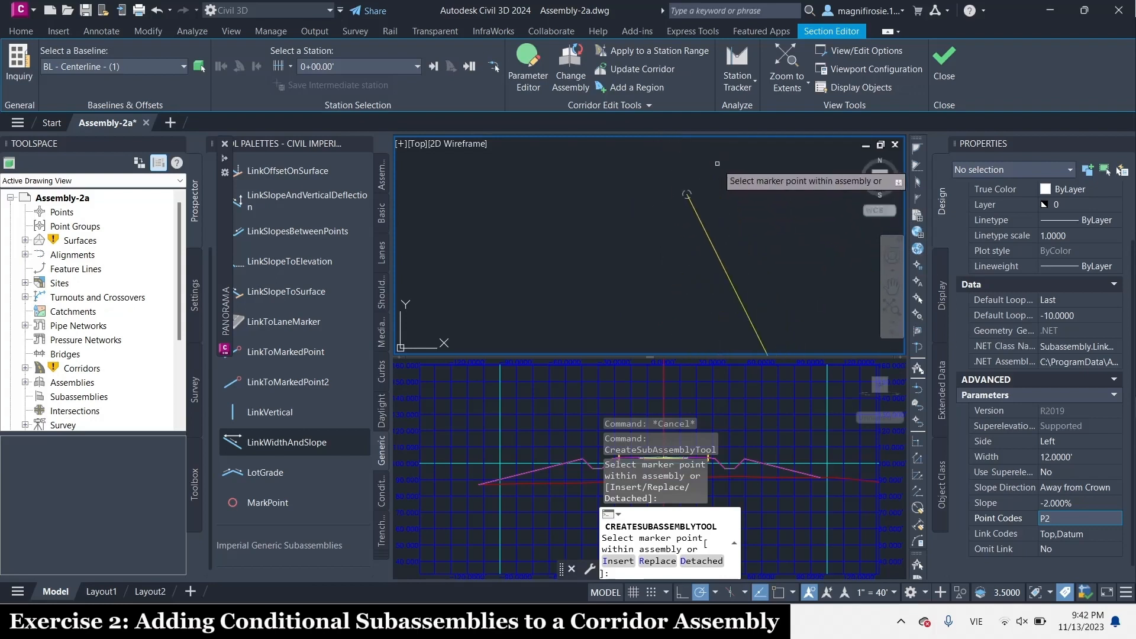
{"action": "left_click", "coordinate": [669, 192]}
{"action": "scroll", "coordinate": [669, 192], "scroll_direction": "down", "scroll_amount": 6}
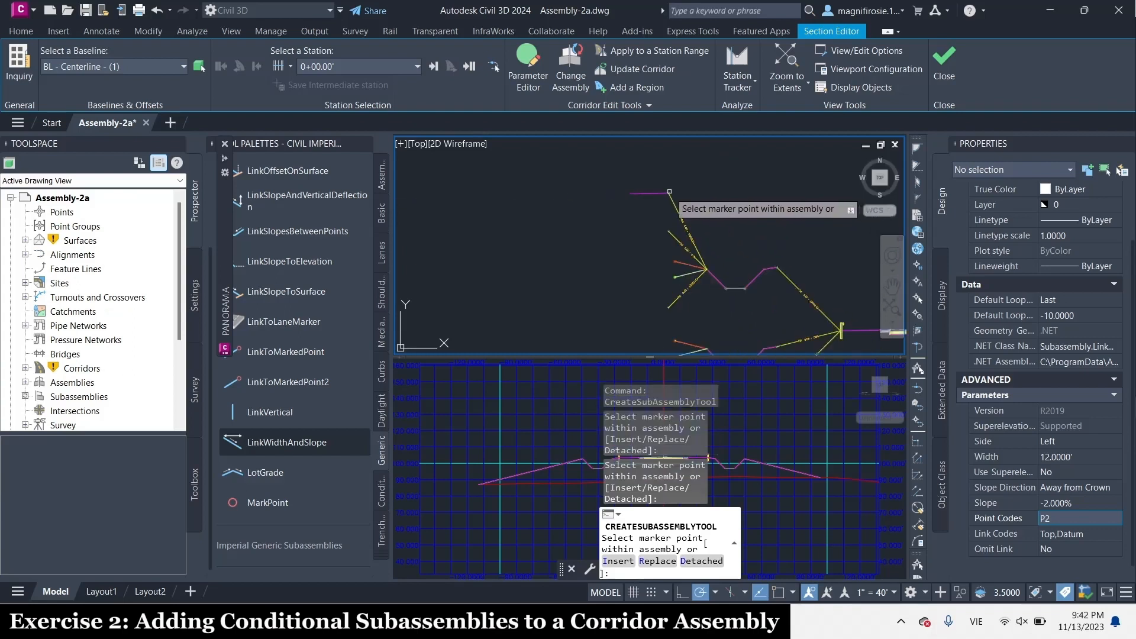
Attach a RetainWallVertical subassembly with its default parameters to the outer end of the 12' link
{"action": "left_click", "coordinate": [381, 556]}
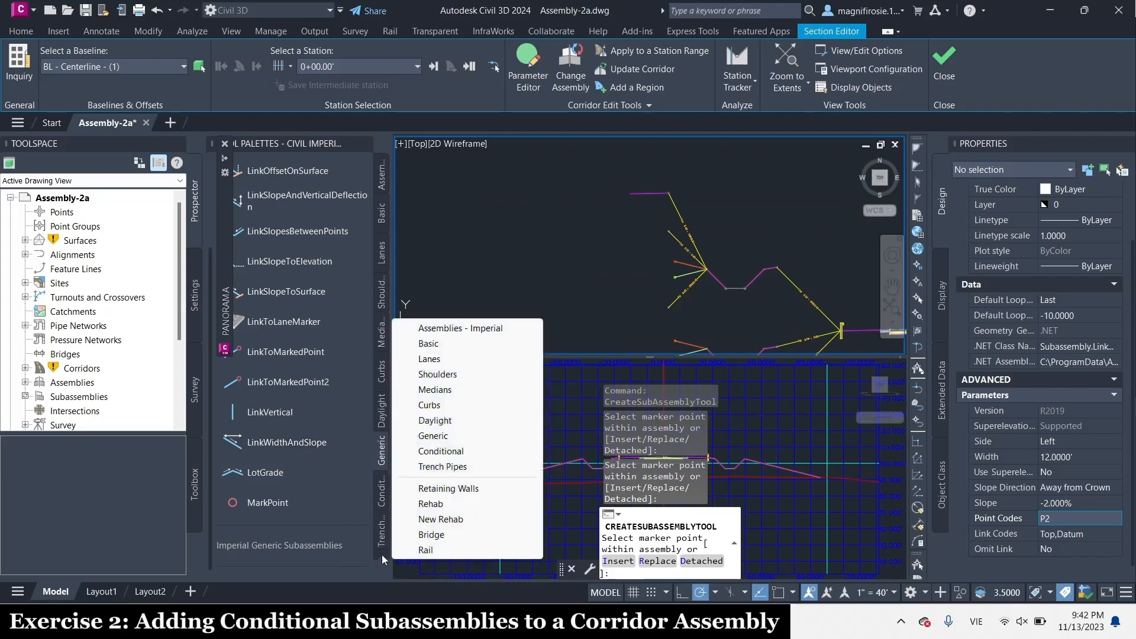
{"action": "left_click", "coordinate": [448, 488]}
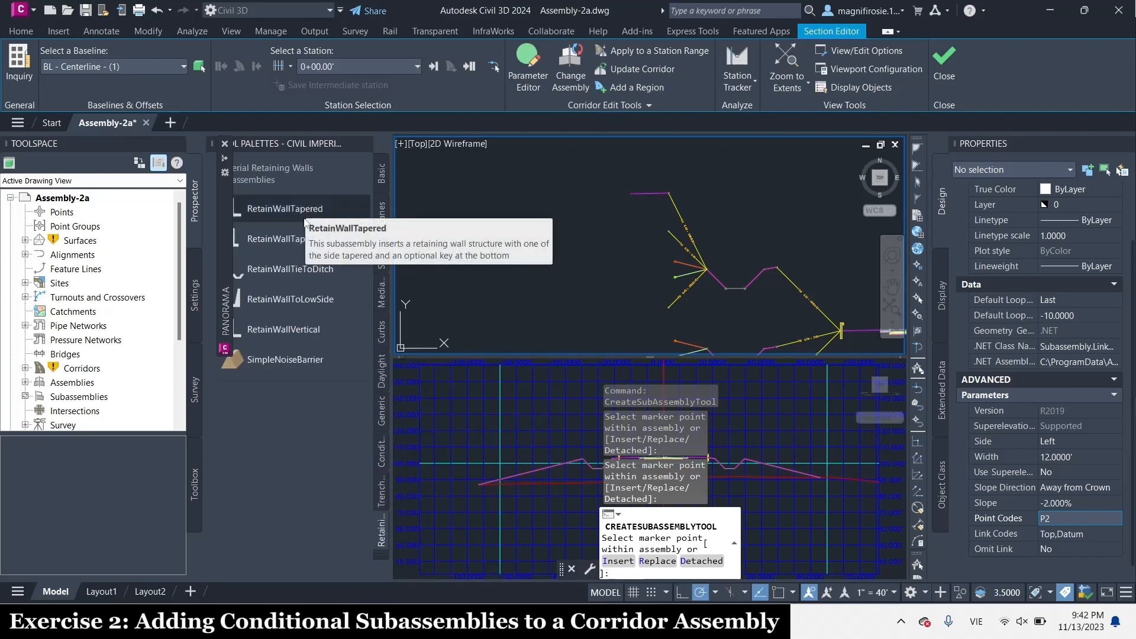
{"action": "left_click", "coordinate": [310, 333]}
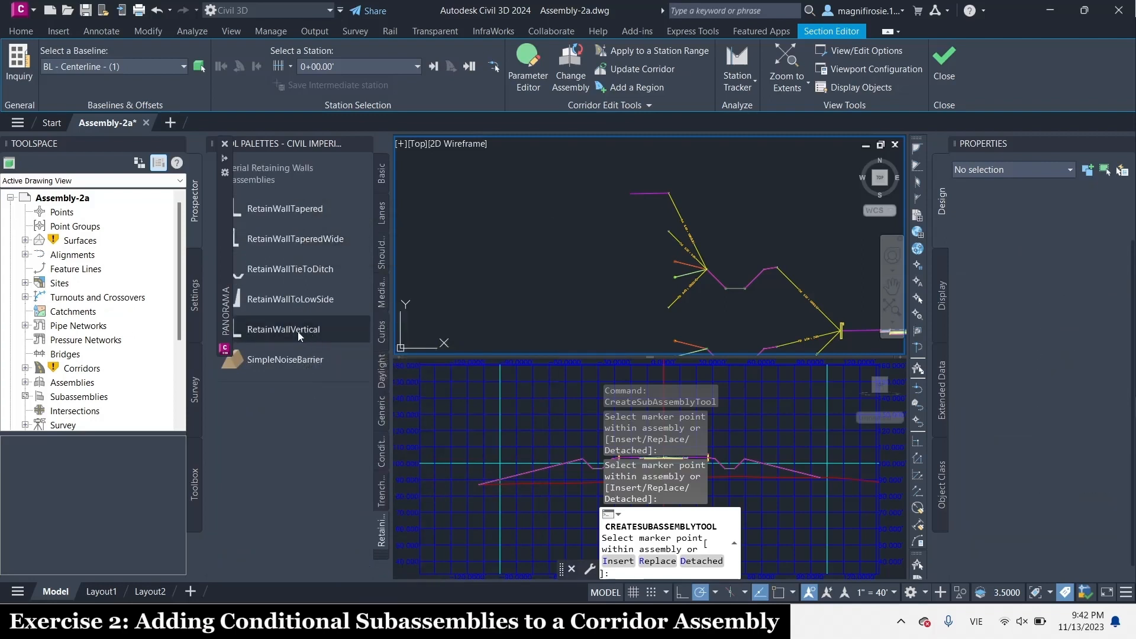
{"action": "left_click", "coordinate": [224, 145]}
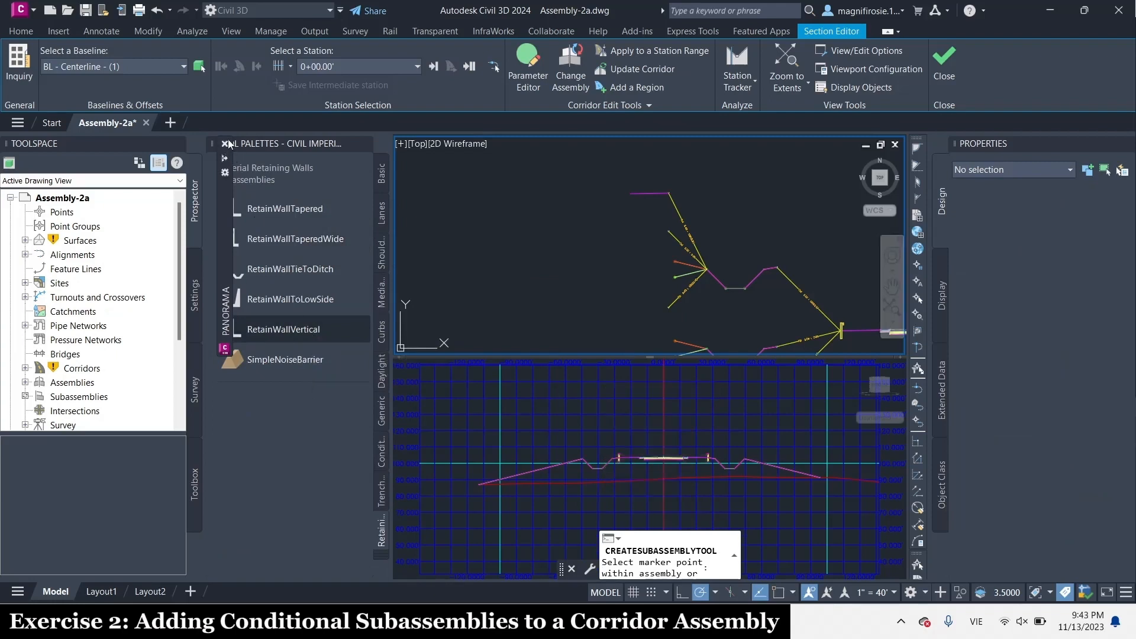
{"action": "left_click", "coordinate": [311, 329]}
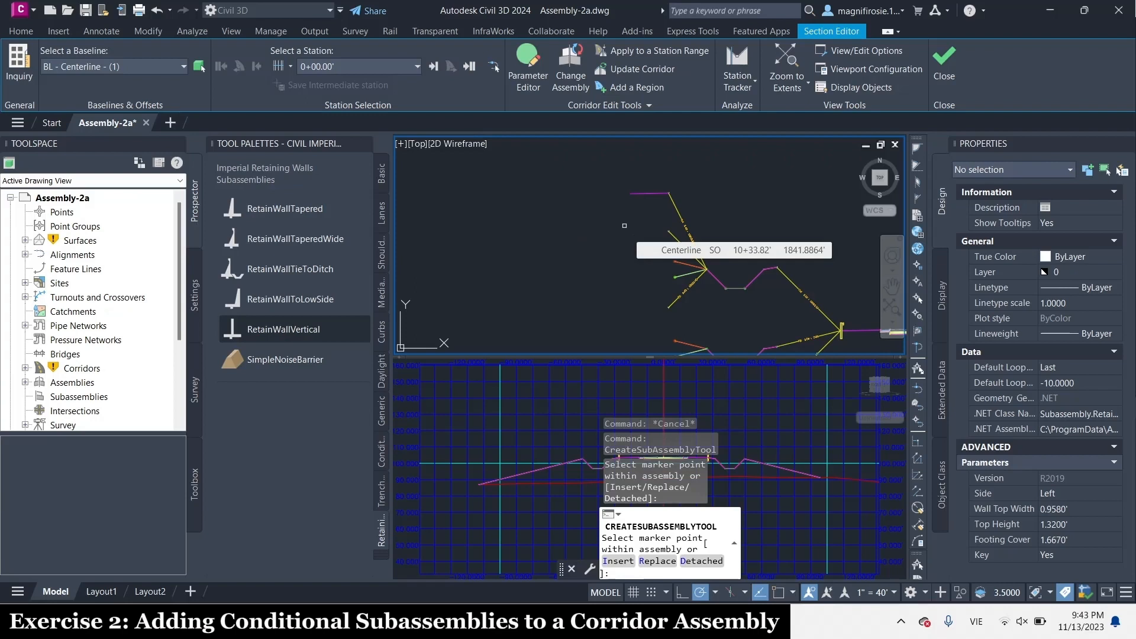
{"action": "scroll", "coordinate": [624, 225], "scroll_direction": "up", "scroll_amount": 5}
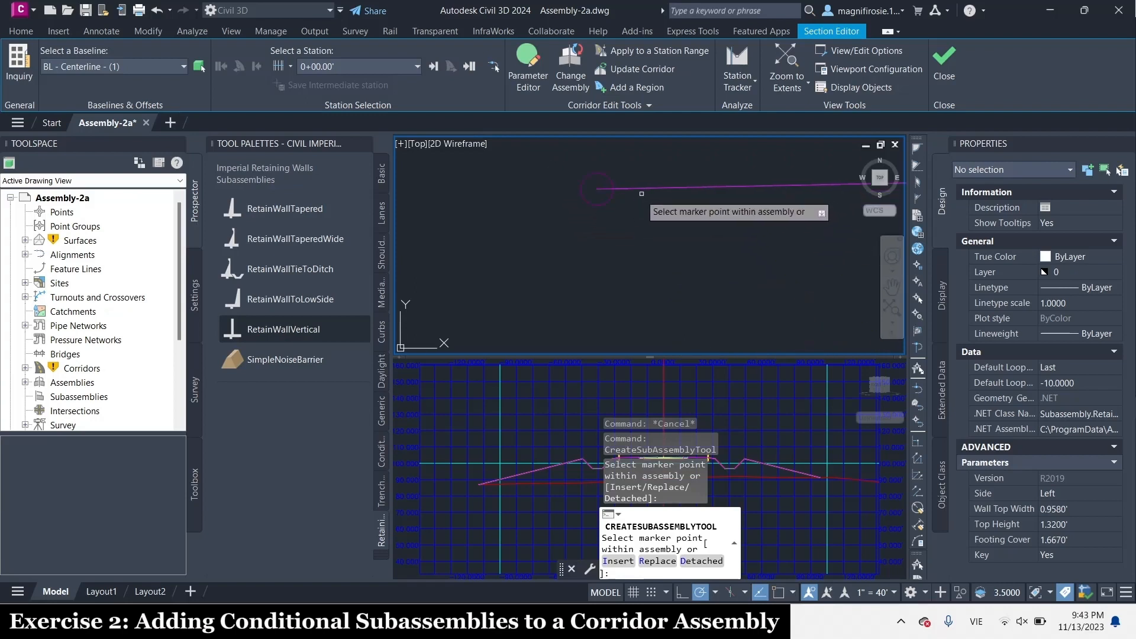
{"action": "scroll", "coordinate": [605, 176], "scroll_direction": "down", "scroll_amount": 2}
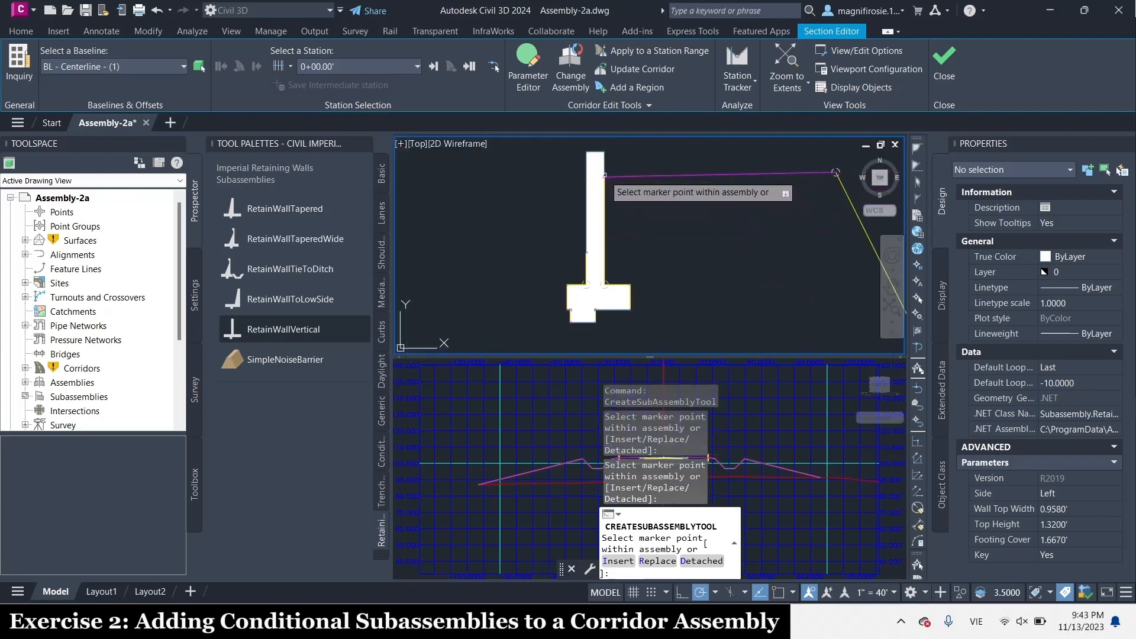
{"action": "scroll", "coordinate": [605, 175], "scroll_direction": "down", "scroll_amount": 3}
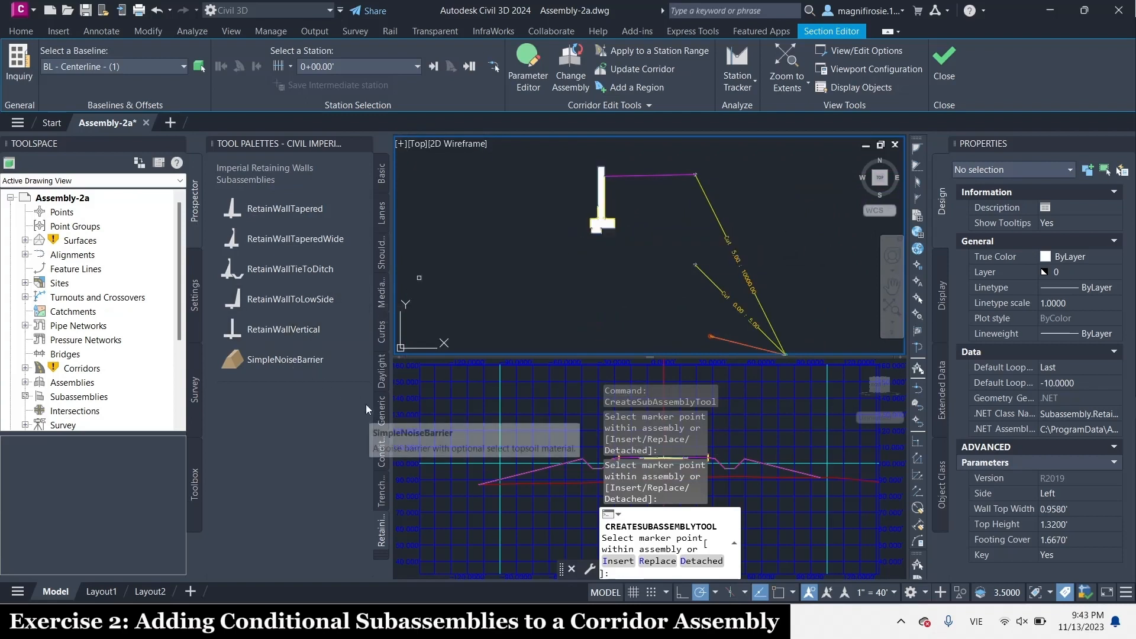
Start a generic LinkOffsetOnSurface subassembly and set its offset from baseline to -60'
{"action": "left_click", "coordinate": [383, 421]}
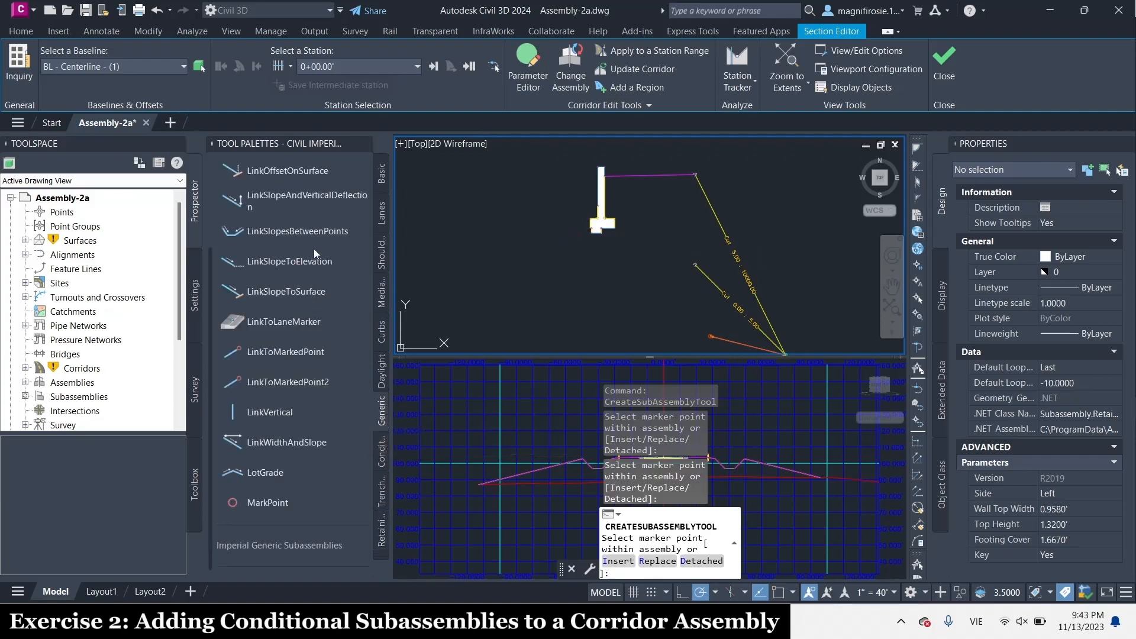
{"action": "left_click", "coordinate": [302, 171]}
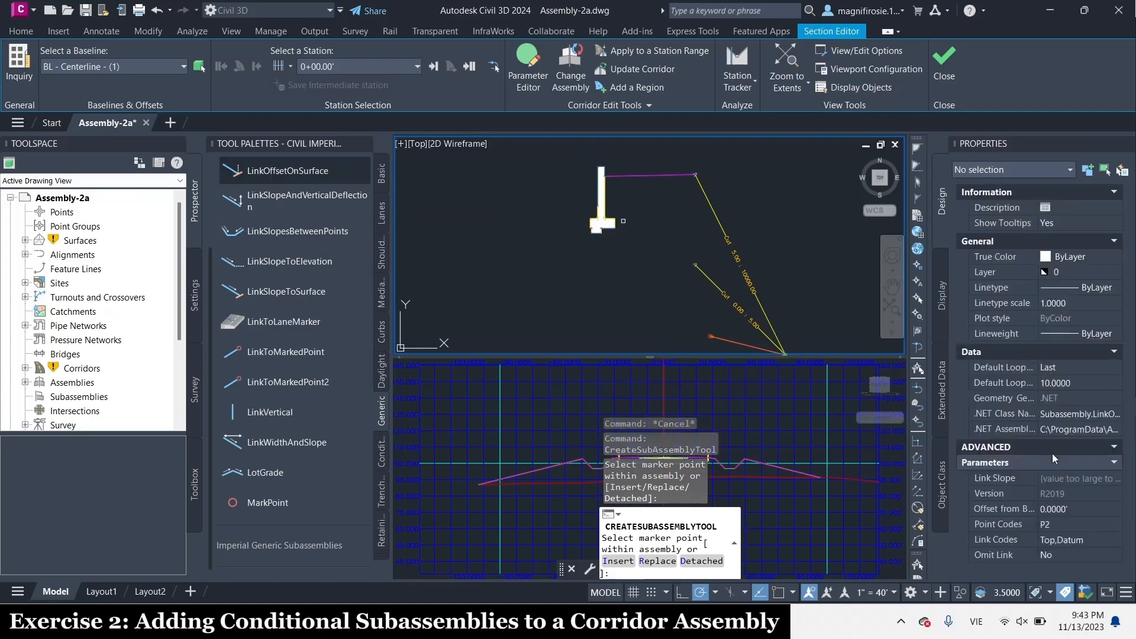
{"action": "left_click", "coordinate": [1069, 511]}
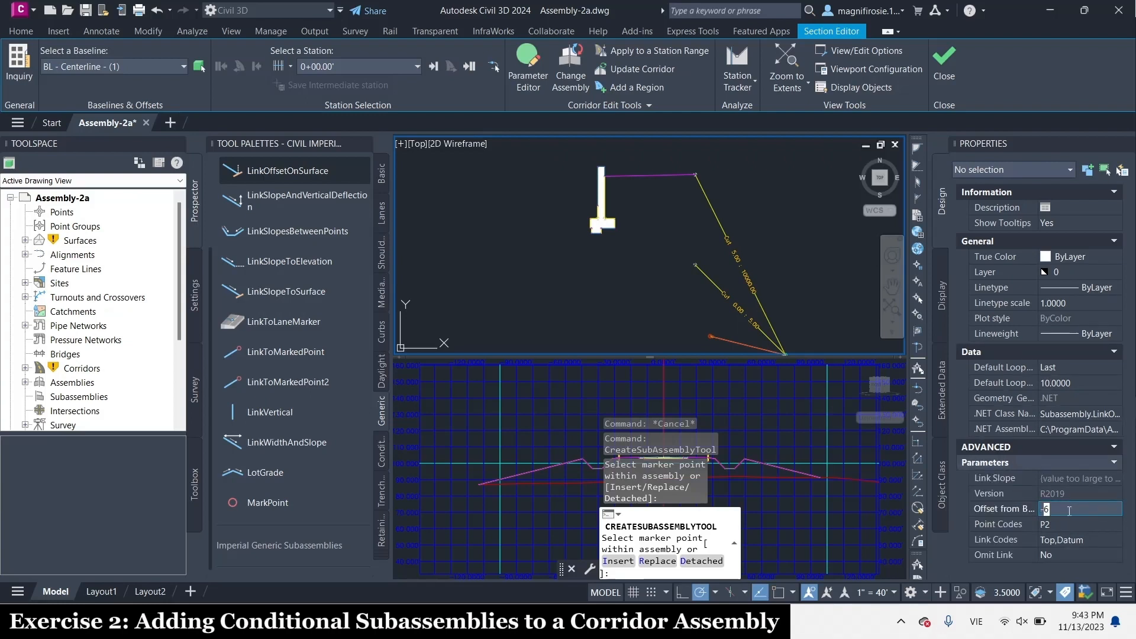
{"action": "key", "text": "Tab"}
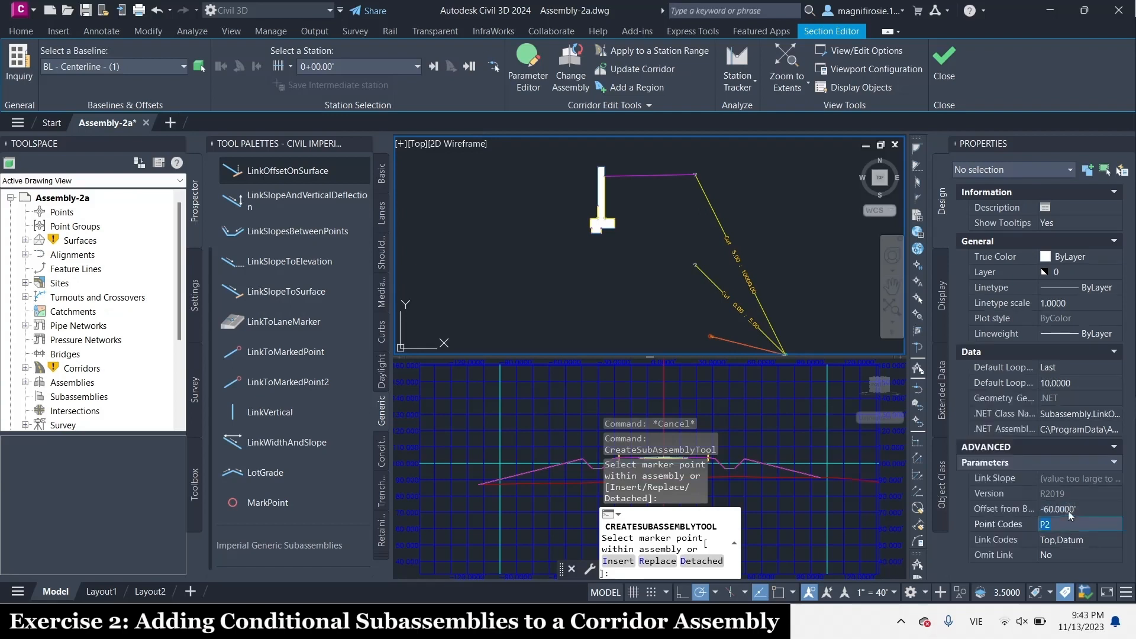
{"action": "left_click", "coordinate": [1079, 554]}
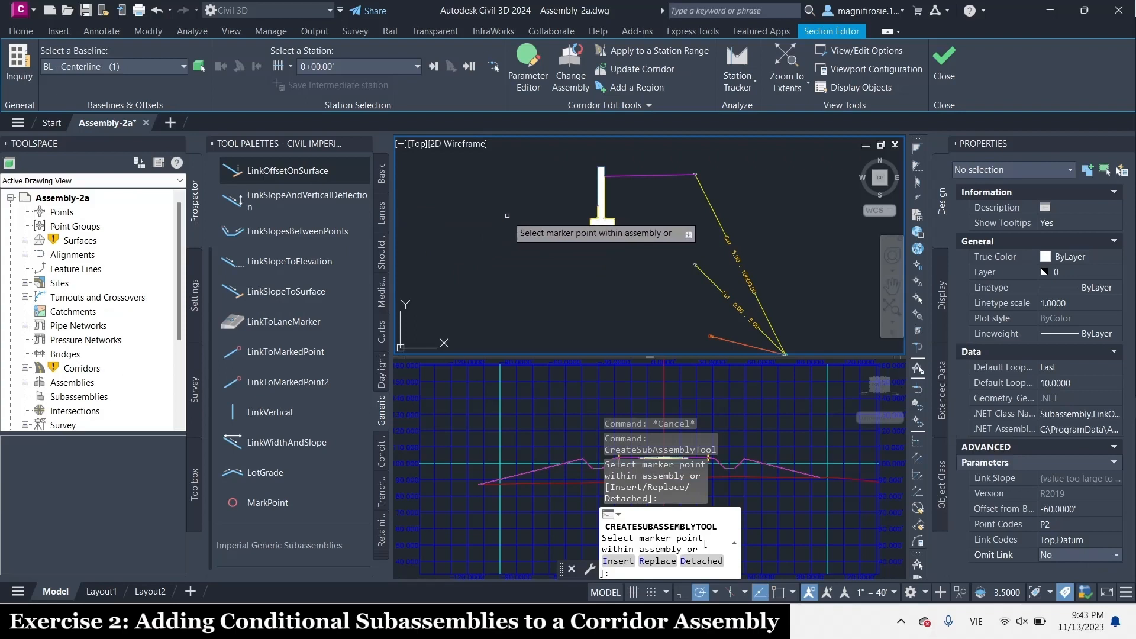
Attach the offset-on-surface link to the outer end of the 0' to 5' conditional cut
{"action": "scroll", "coordinate": [759, 262], "scroll_direction": "up", "scroll_amount": 2}
{"action": "scroll", "coordinate": [759, 262], "scroll_direction": "up", "scroll_amount": 3}
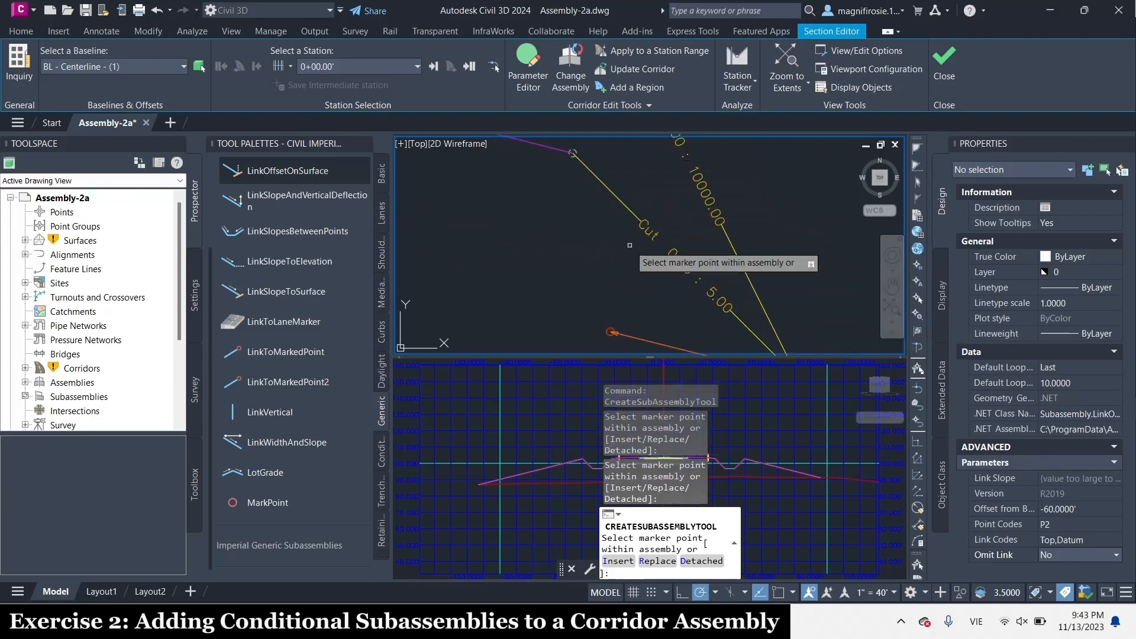
{"action": "scroll", "coordinate": [598, 201], "scroll_direction": "down", "scroll_amount": 5}
{"action": "scroll", "coordinate": [630, 242], "scroll_direction": "up", "scroll_amount": 2}
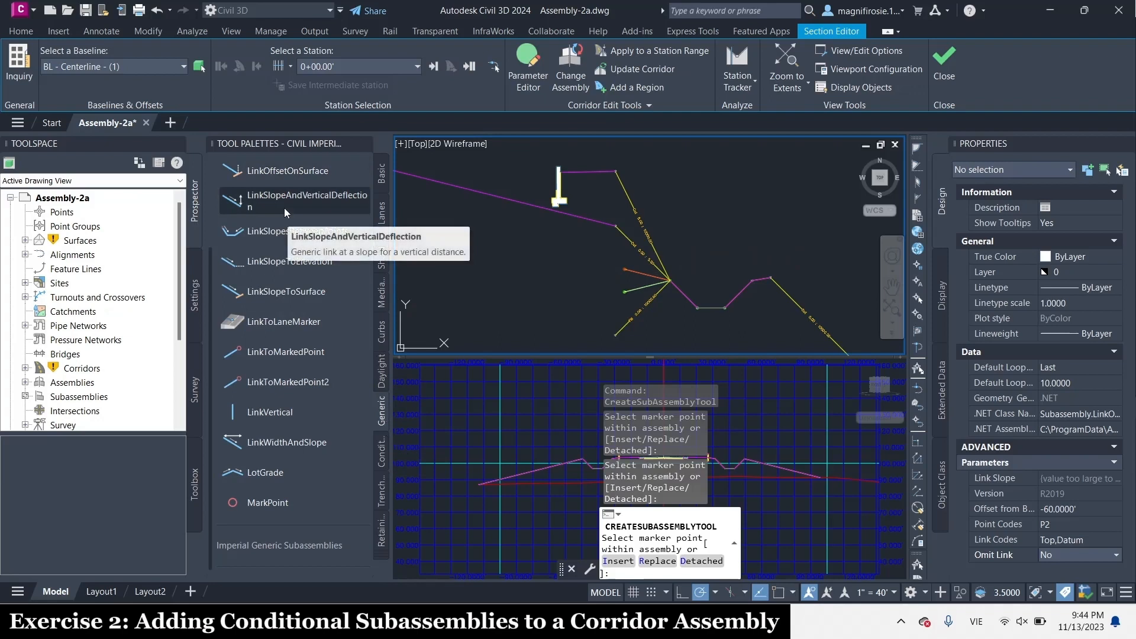
Start a generic LinkSlopeToSurface subassembly with a slope of 4% and its link added in Fill Only
{"action": "left_click", "coordinate": [298, 293]}
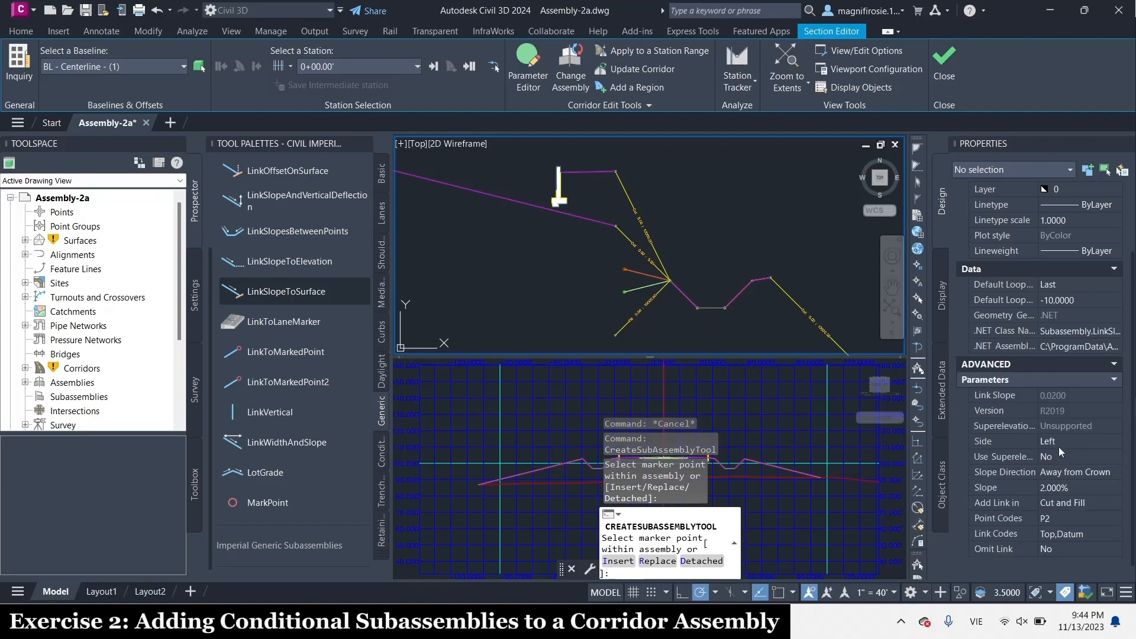
{"action": "left_click", "coordinate": [1063, 488]}
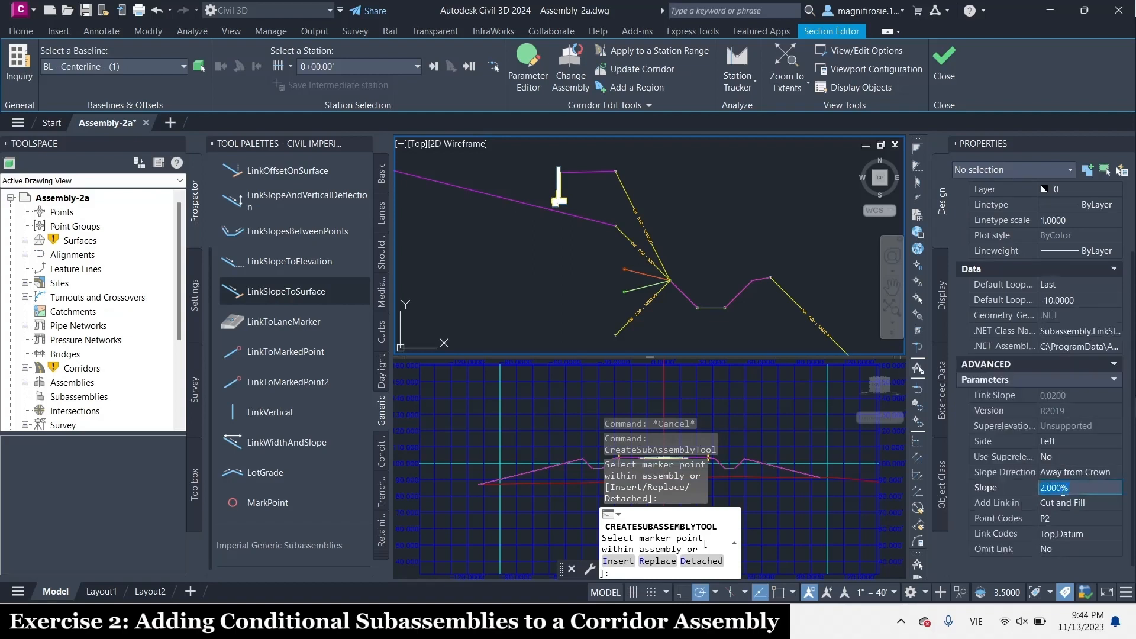
{"action": "type", "text": "4"}
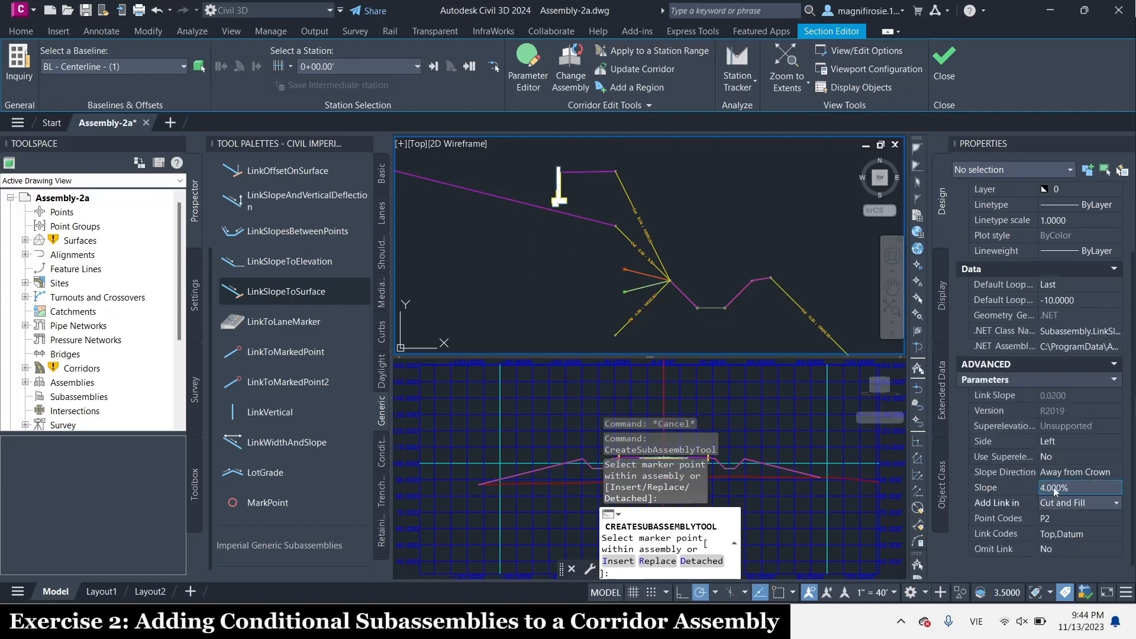
{"action": "key", "text": "Tab"}
{"action": "left_click", "coordinate": [1058, 502]}
{"action": "left_click", "coordinate": [1060, 531]}
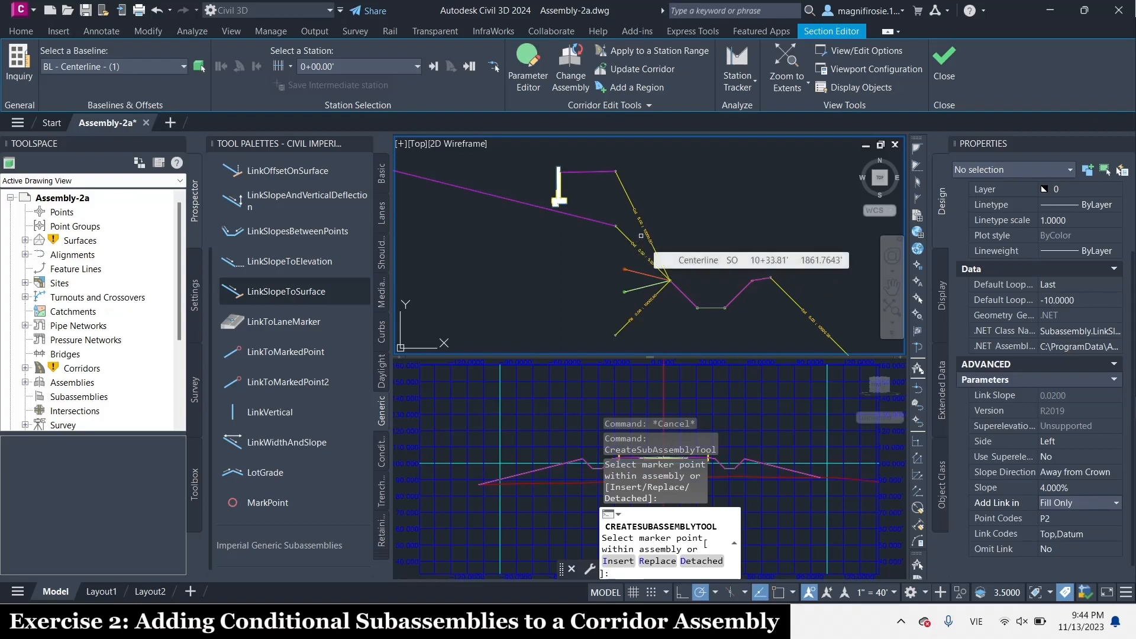
Attach the slope-to-surface link to the outer end of the nested 0' to 10000' conditional fill and end the placement
{"action": "scroll", "coordinate": [666, 314], "scroll_direction": "up", "scroll_amount": 5}
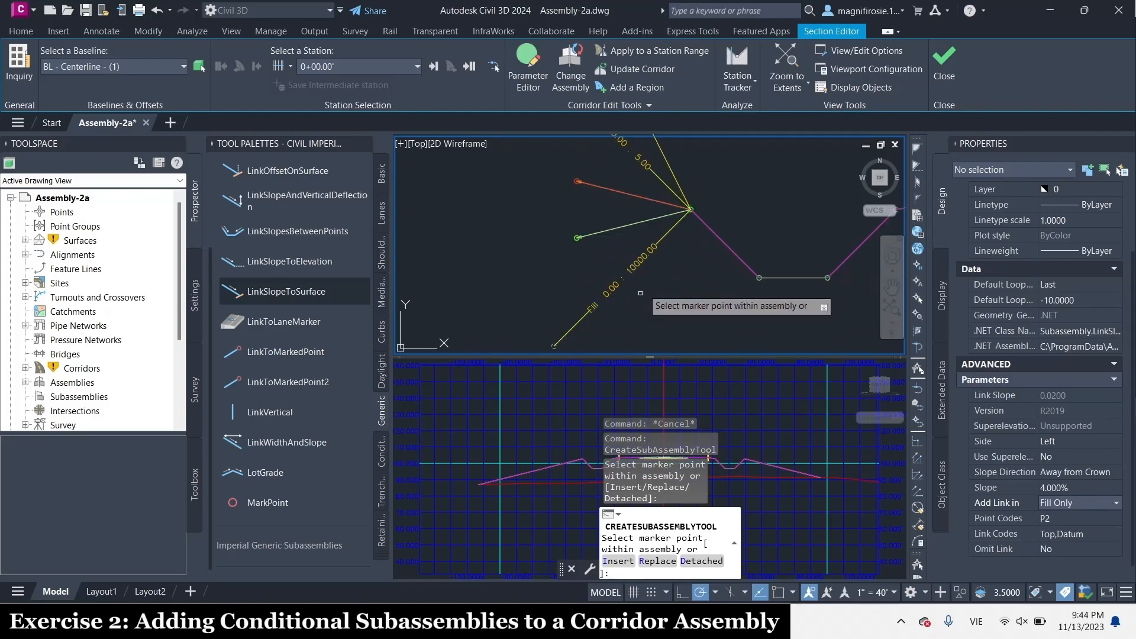
{"action": "scroll", "coordinate": [639, 301], "scroll_direction": "down", "scroll_amount": 3}
{"action": "scroll", "coordinate": [587, 301], "scroll_direction": "up", "scroll_amount": 4}
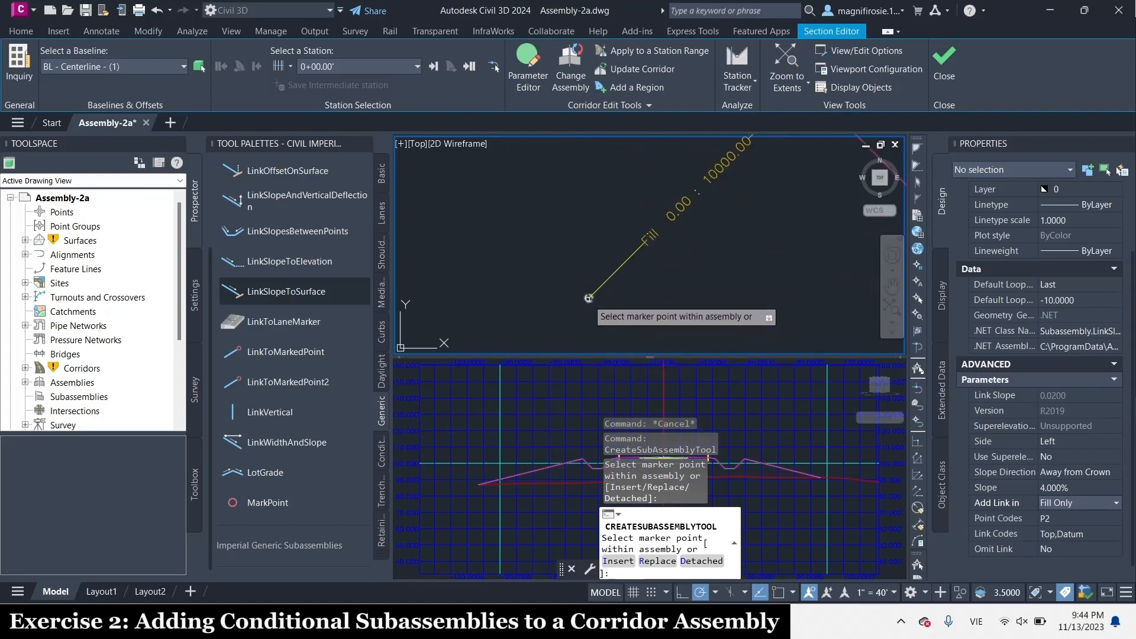
{"action": "scroll", "coordinate": [674, 251], "scroll_direction": "down", "scroll_amount": 4}
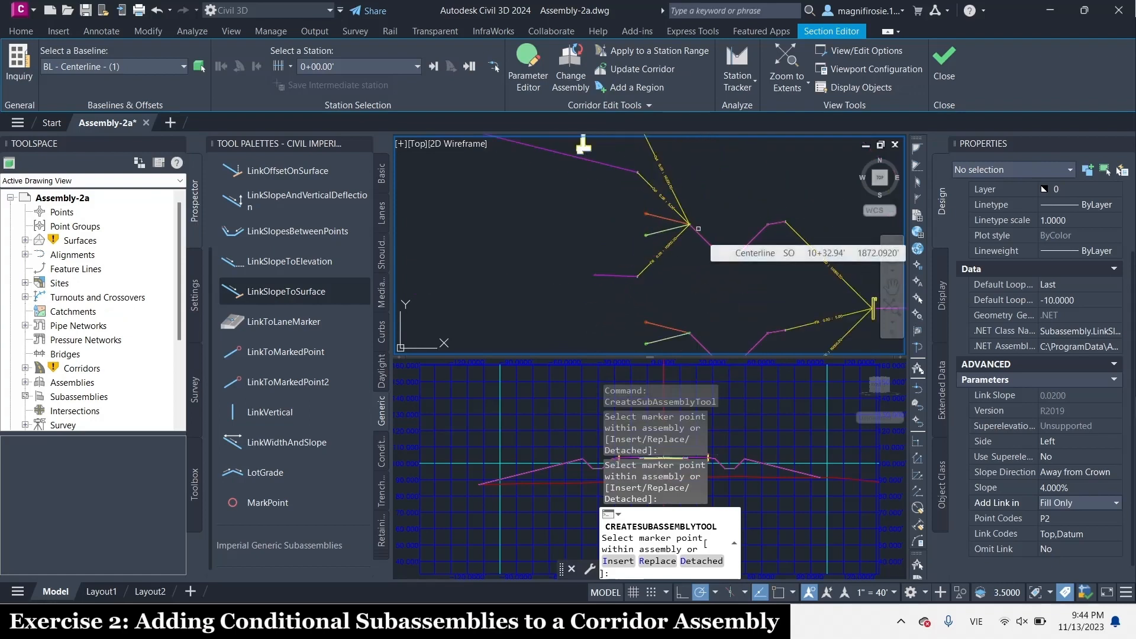
{"action": "scroll", "coordinate": [698, 228], "scroll_direction": "down", "scroll_amount": 2}
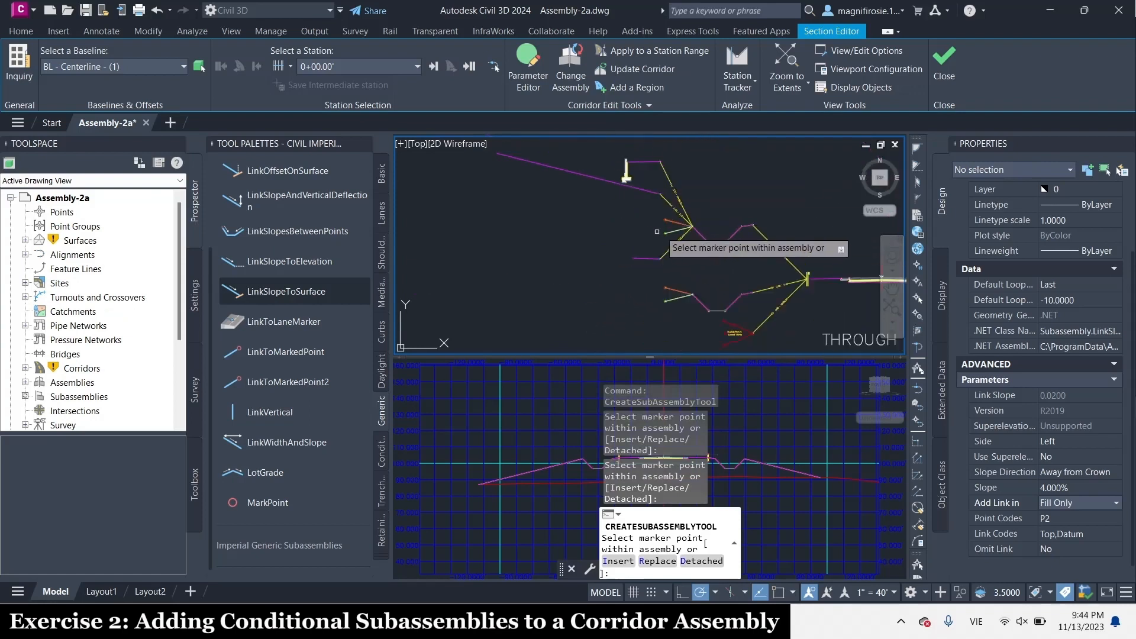
{"action": "middle_click_drag", "start_coordinate": [730, 169], "coordinate": [739, 201]}
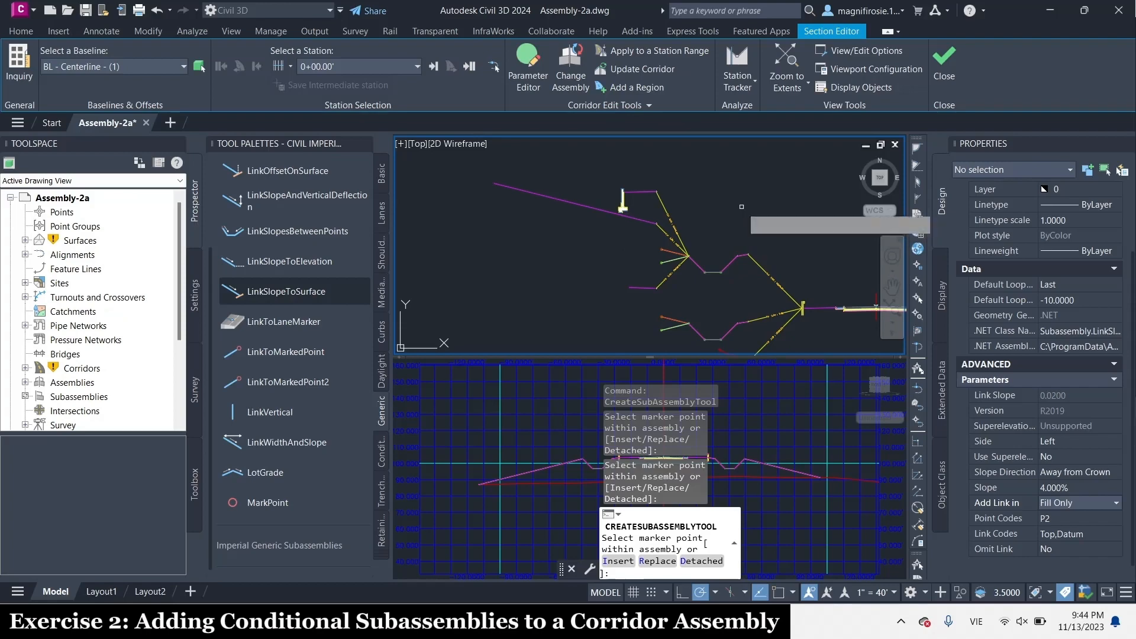
{"action": "key", "text": "Escape"}
{"action": "scroll", "coordinate": [741, 264], "scroll_direction": "down", "scroll_amount": 2}
{"action": "scroll", "coordinate": [741, 264], "scroll_direction": "down", "scroll_amount": 2}
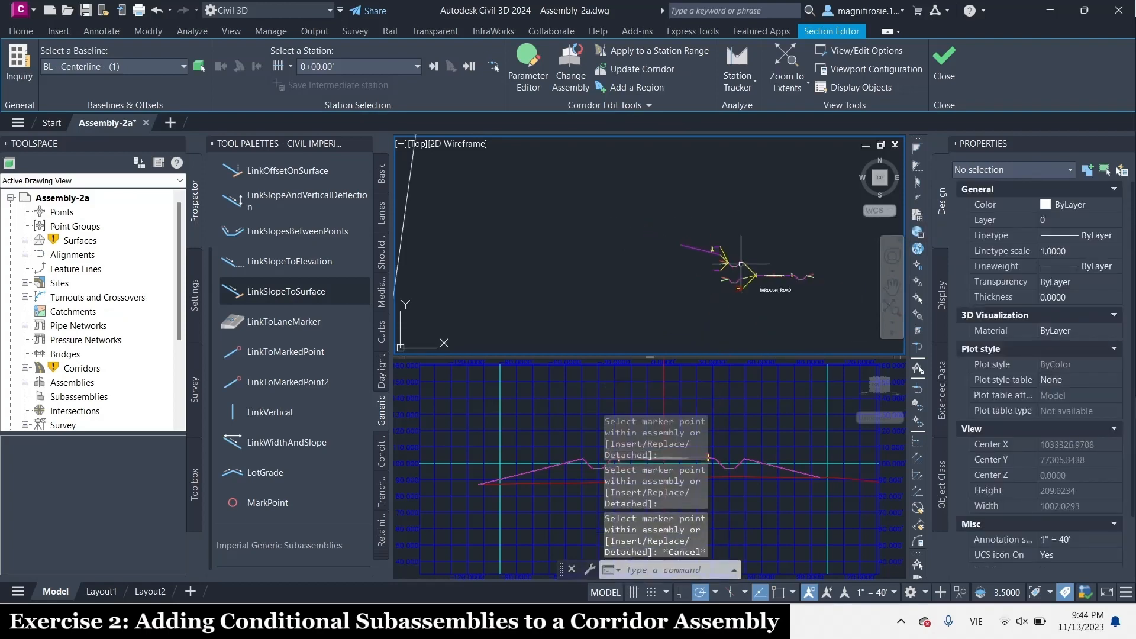
{"action": "scroll", "coordinate": [741, 264], "scroll_direction": "up", "scroll_amount": 3}
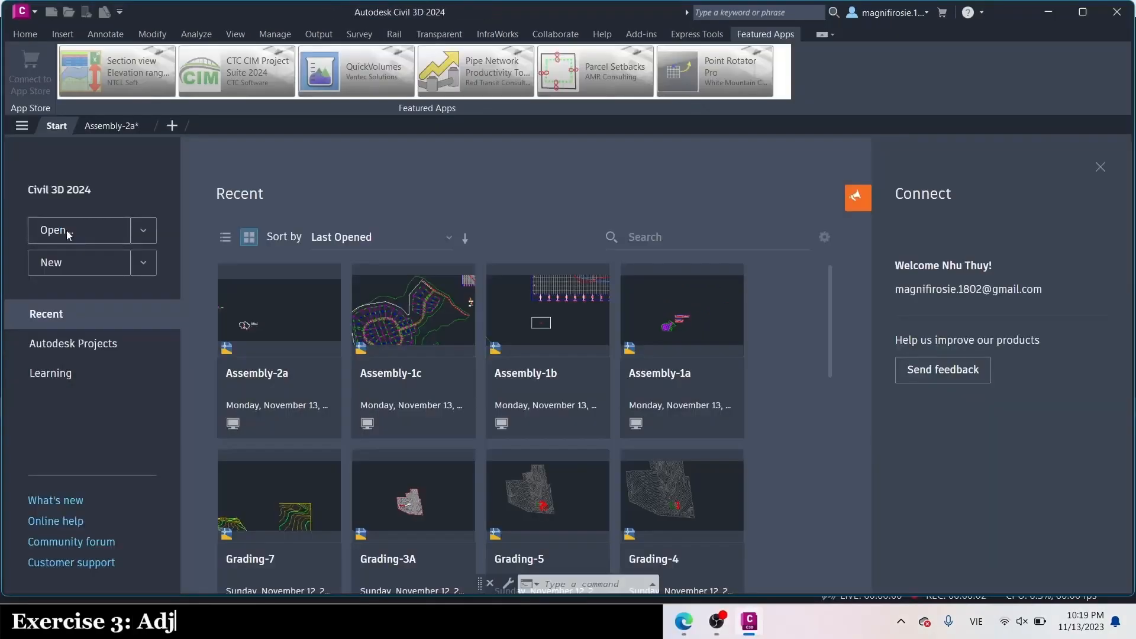
Open the Assembly-2b drawing and maximize the program window
{"action": "left_click", "coordinate": [68, 234]}
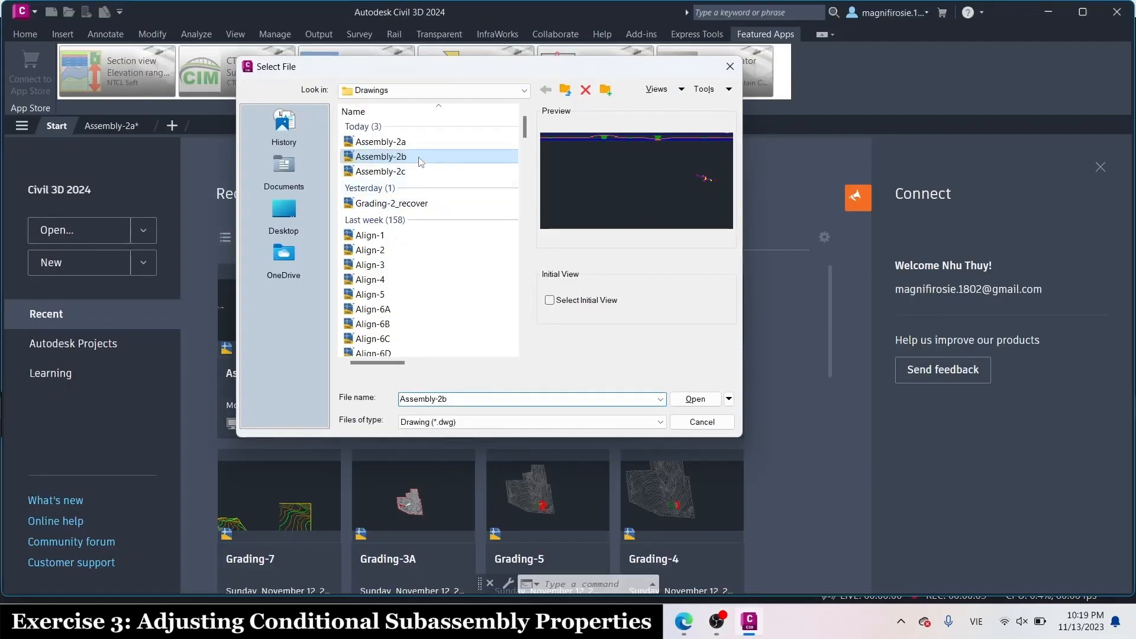
{"action": "left_click", "coordinate": [695, 399]}
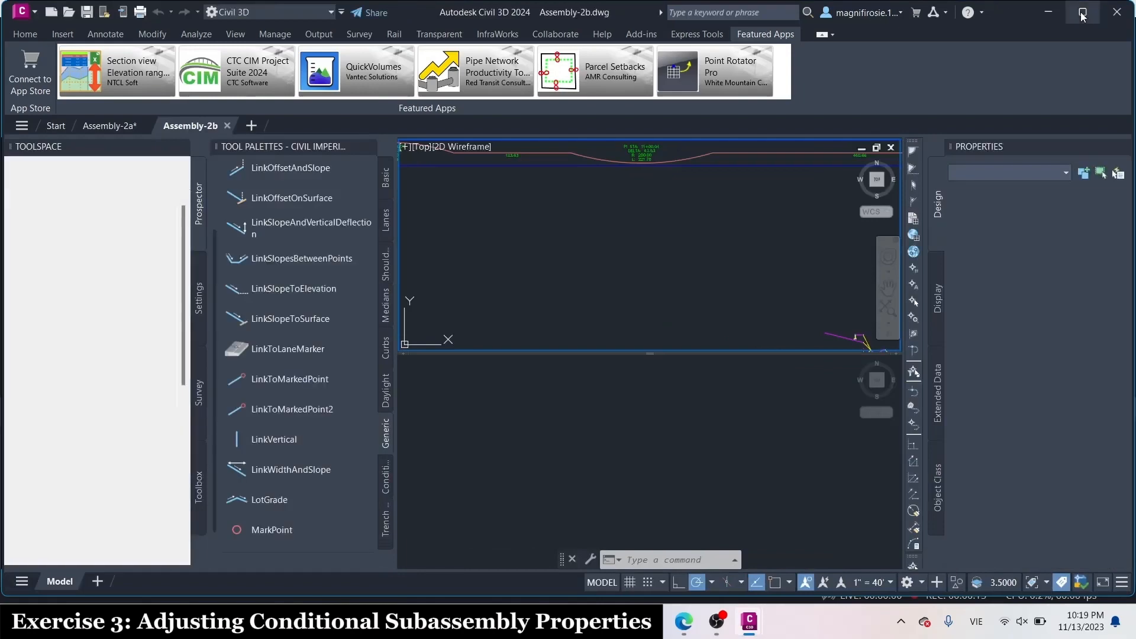
{"action": "left_click", "coordinate": [1083, 17]}
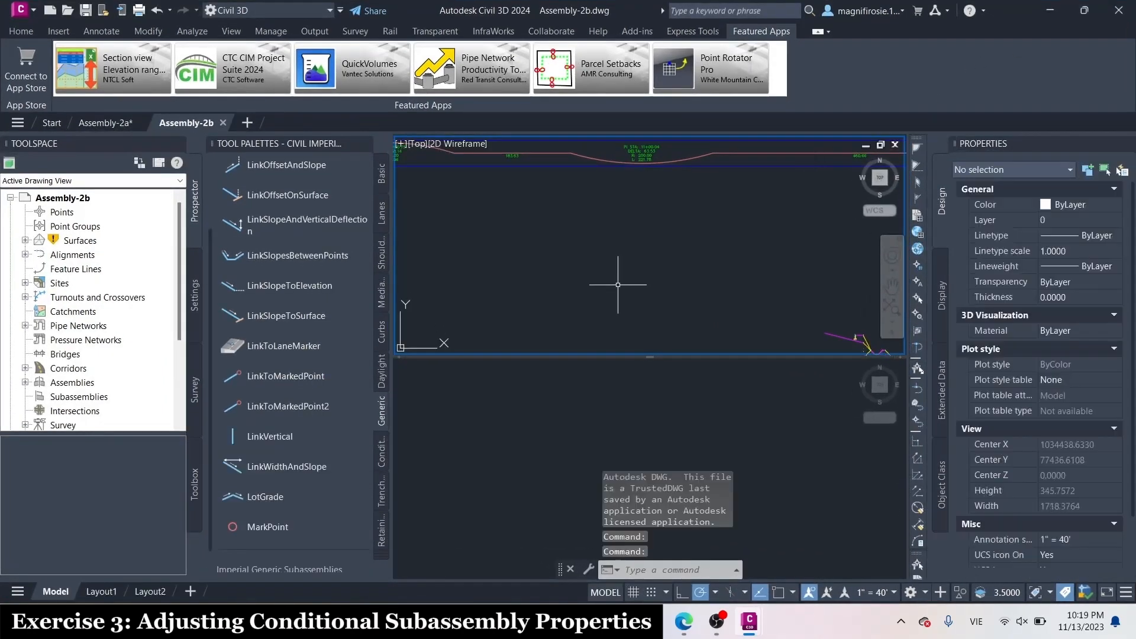
Examine the THROUGH ROAD assembly in one viewport and the corridor plan with its profile view in the other
{"action": "scroll", "coordinate": [618, 285], "scroll_direction": "down", "scroll_amount": 5}
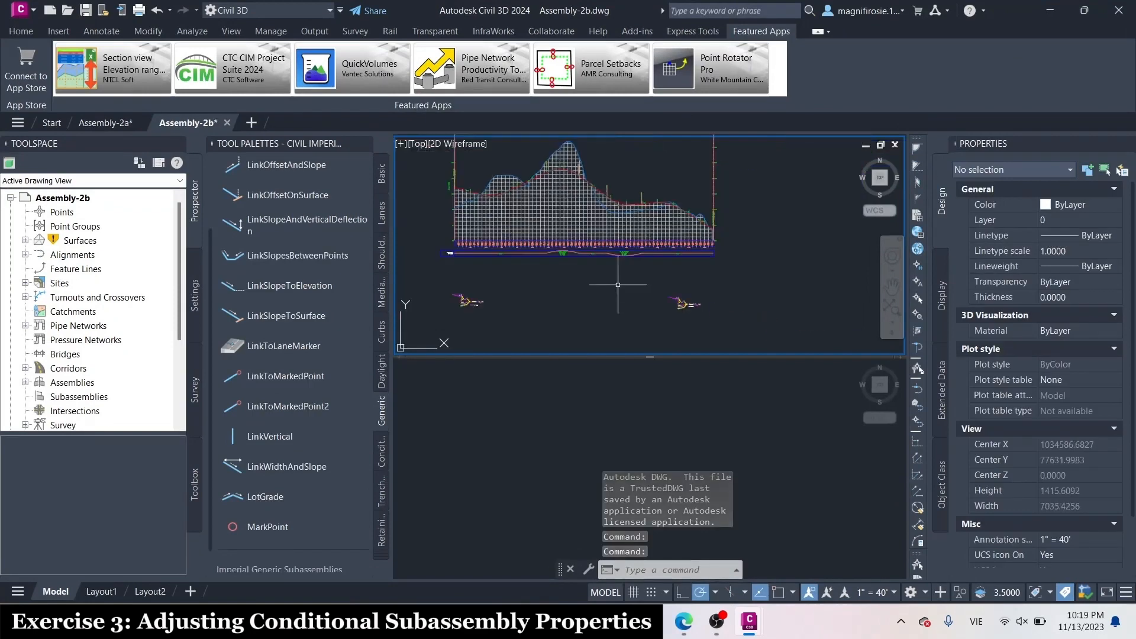
{"action": "scroll", "coordinate": [462, 313], "scroll_direction": "up", "scroll_amount": 8}
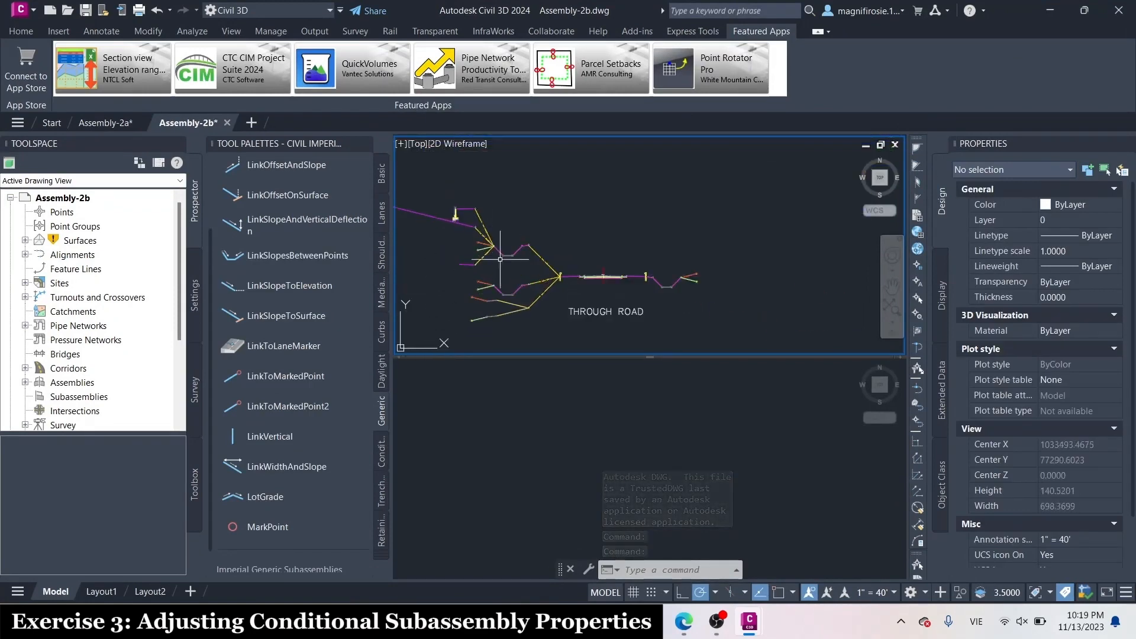
{"action": "scroll", "coordinate": [565, 260], "scroll_direction": "up", "scroll_amount": 3}
{"action": "scroll", "coordinate": [509, 255], "scroll_direction": "down", "scroll_amount": 3}
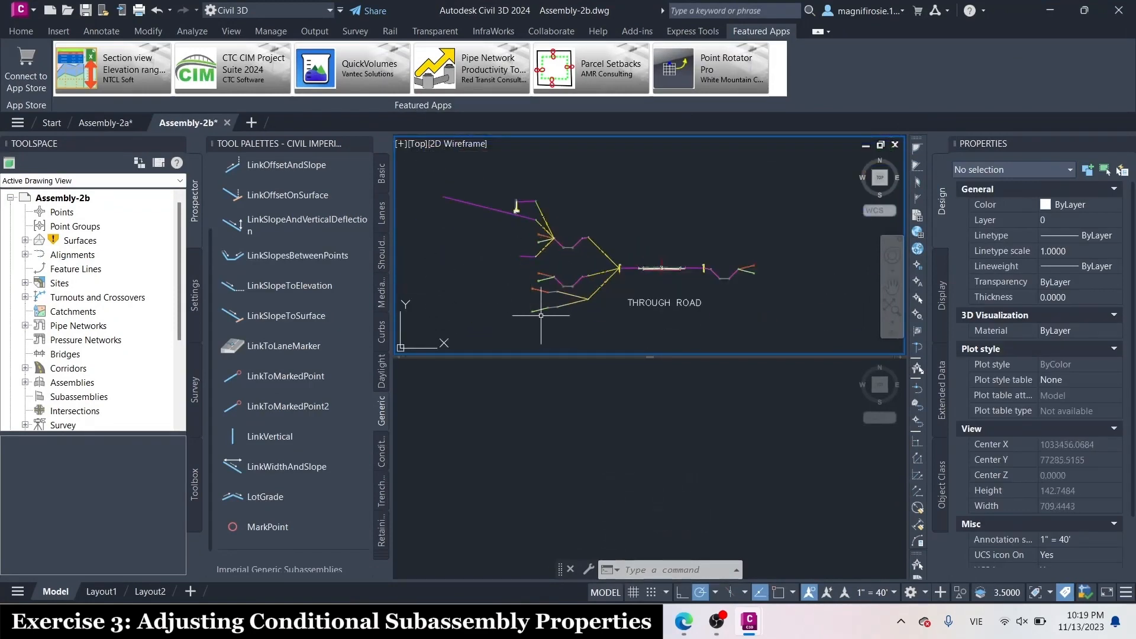
{"action": "scroll", "coordinate": [575, 285], "scroll_direction": "up", "scroll_amount": 2}
{"action": "left_click", "coordinate": [625, 412]}
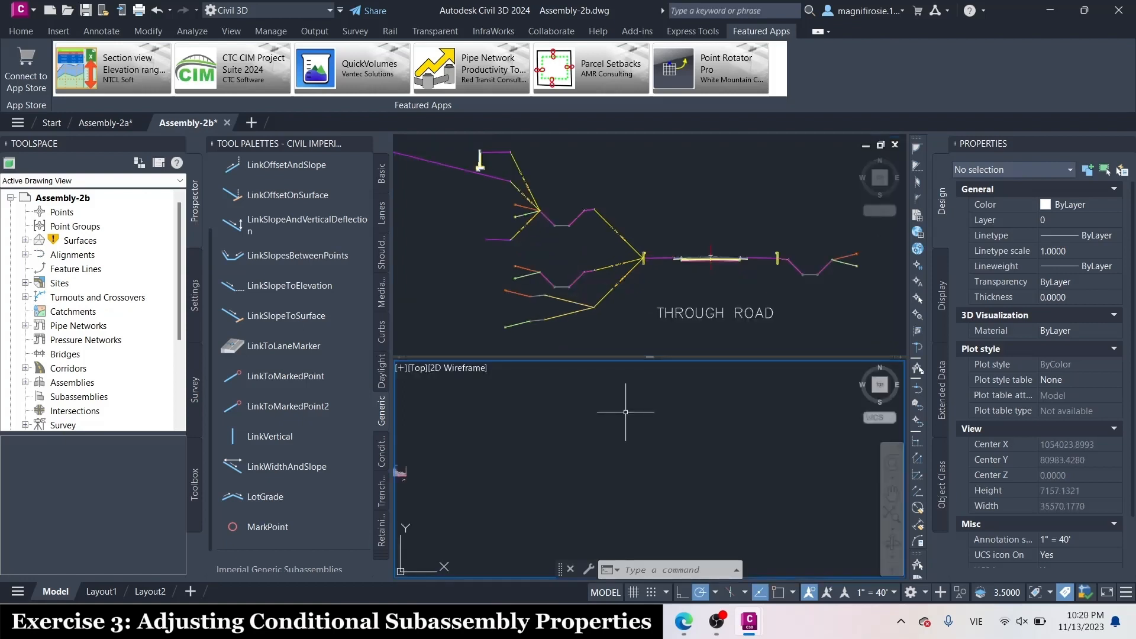
{"action": "scroll", "coordinate": [626, 412], "scroll_direction": "down", "scroll_amount": 6}
{"action": "scroll", "coordinate": [566, 423], "scroll_direction": "up", "scroll_amount": 5}
{"action": "scroll", "coordinate": [566, 457], "scroll_direction": "up", "scroll_amount": 4}
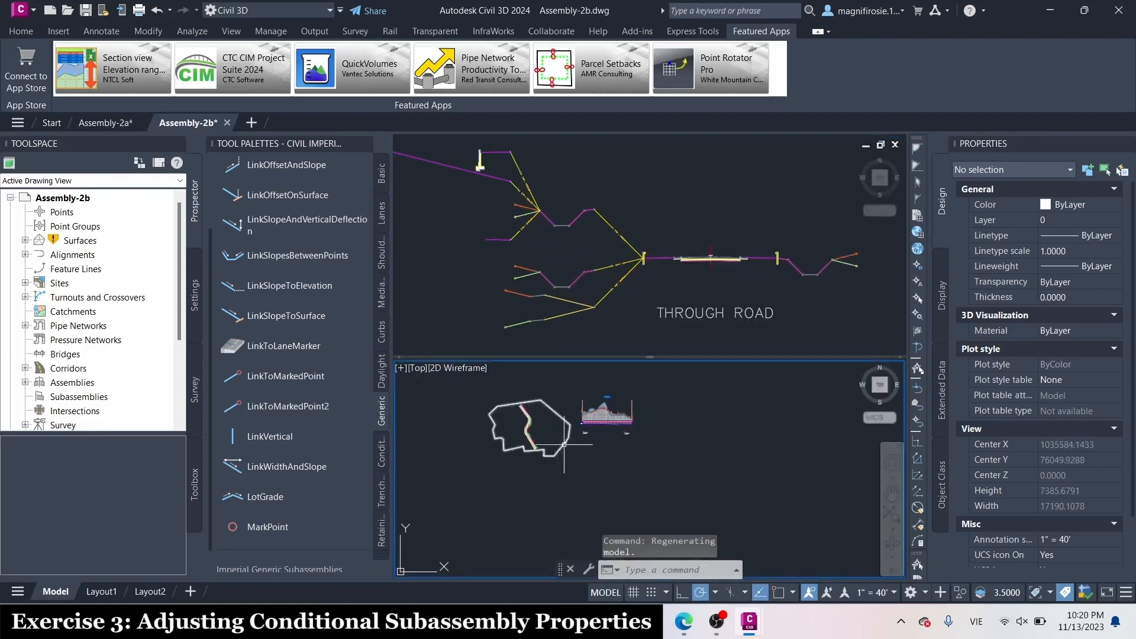
{"action": "scroll", "coordinate": [610, 420], "scroll_direction": "up", "scroll_amount": 3}
{"action": "scroll", "coordinate": [609, 420], "scroll_direction": "down", "scroll_amount": 3}
{"action": "scroll", "coordinate": [672, 467], "scroll_direction": "up", "scroll_amount": 4}
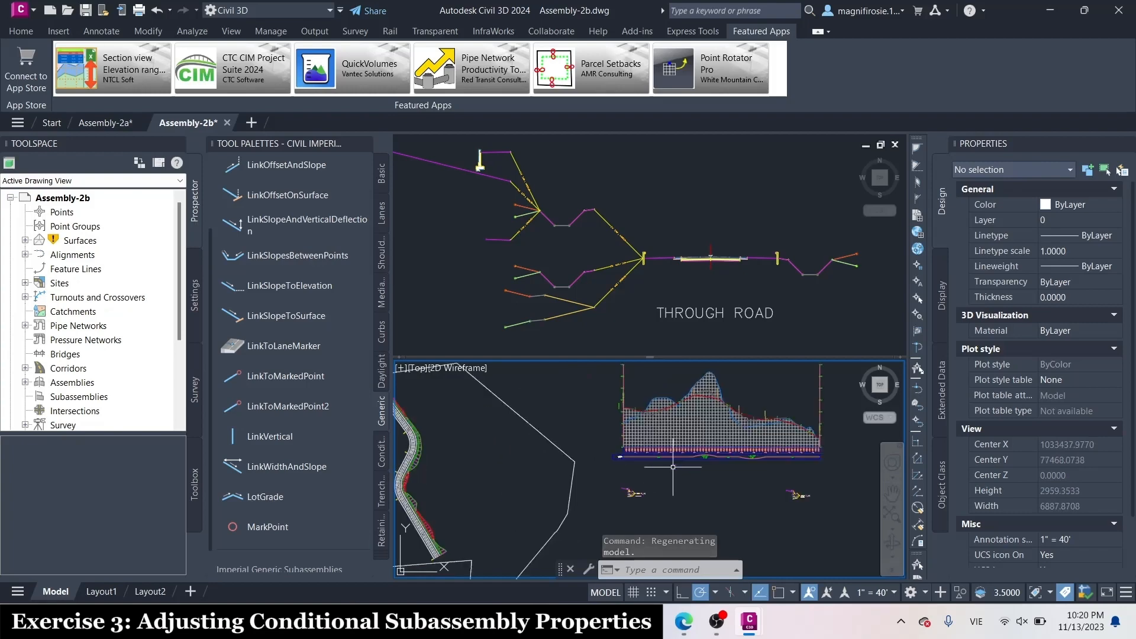
{"action": "mouse_move", "coordinate": [673, 467]}
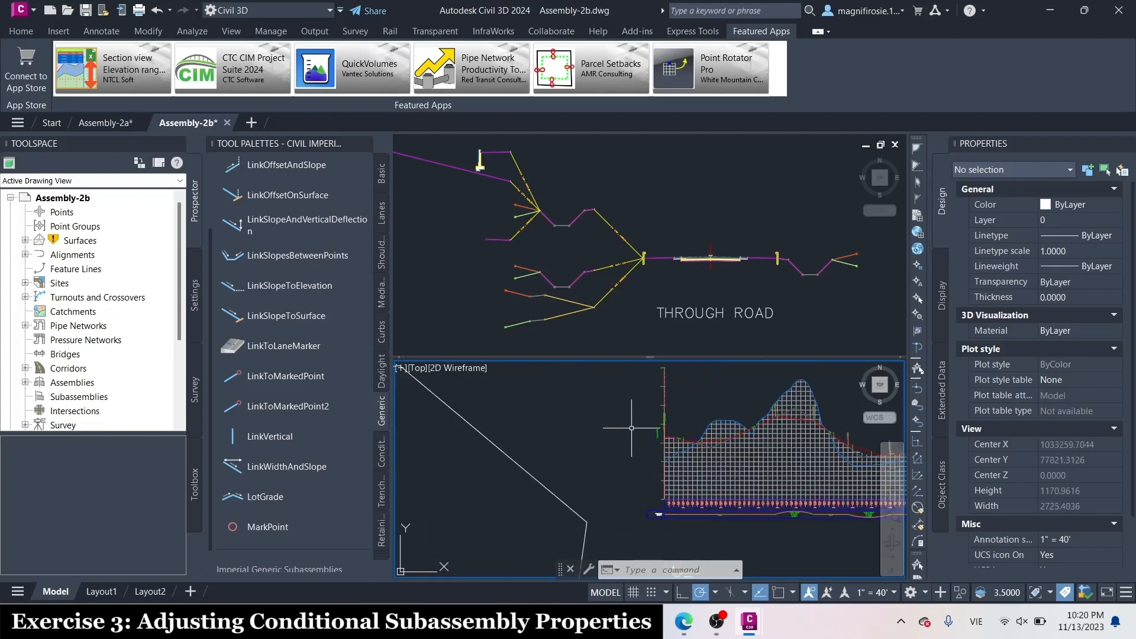
Open the subassembly parameters of the daylight basin attached to the 0' to 10000' conditional cut
{"action": "left_click", "coordinate": [589, 201]}
{"action": "scroll", "coordinate": [589, 201], "scroll_direction": "up", "scroll_amount": 5}
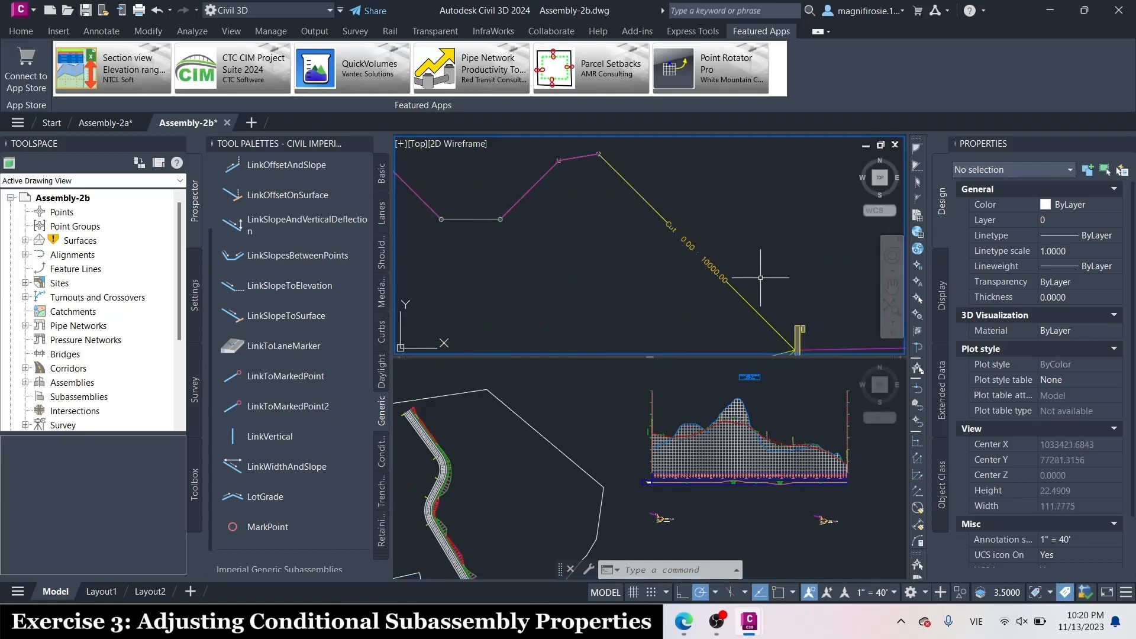
{"action": "scroll", "coordinate": [716, 237], "scroll_direction": "down", "scroll_amount": 5}
{"action": "scroll", "coordinate": [716, 237], "scroll_direction": "up", "scroll_amount": 2}
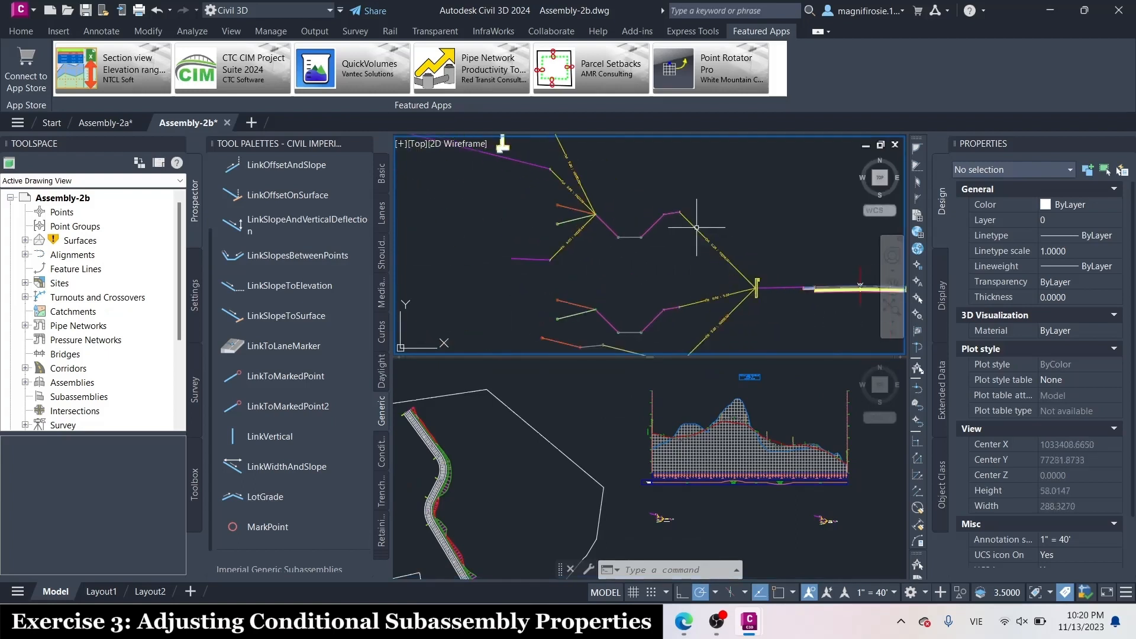
{"action": "left_click", "coordinate": [647, 233]}
{"action": "right_click", "coordinate": [648, 234]}
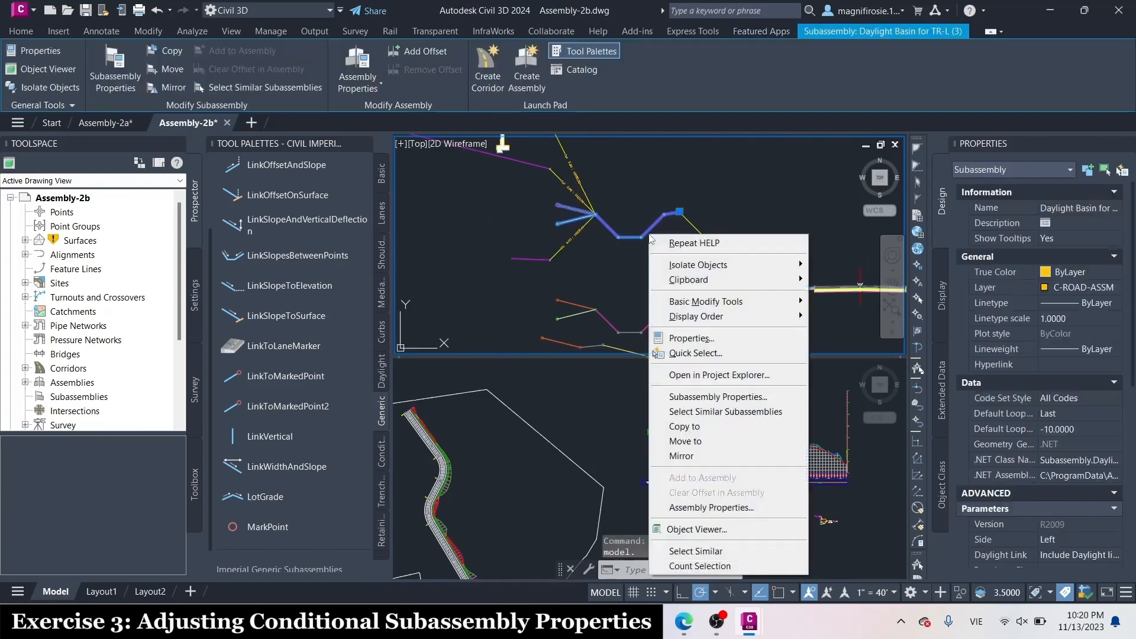
{"action": "left_click", "coordinate": [717, 397]}
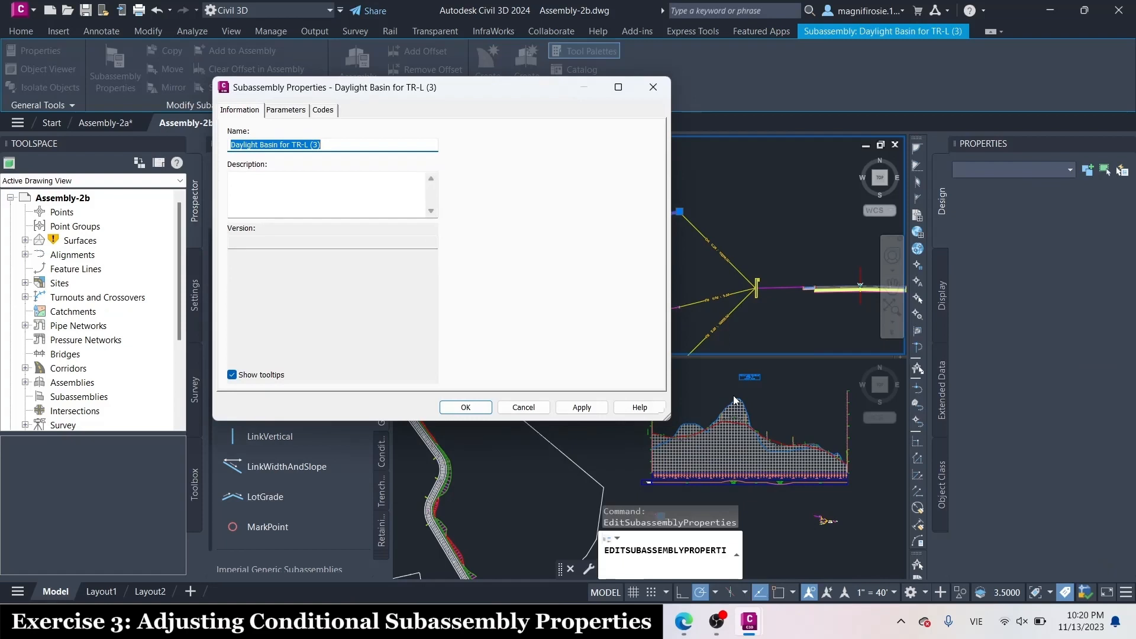
{"action": "left_click", "coordinate": [285, 111]}
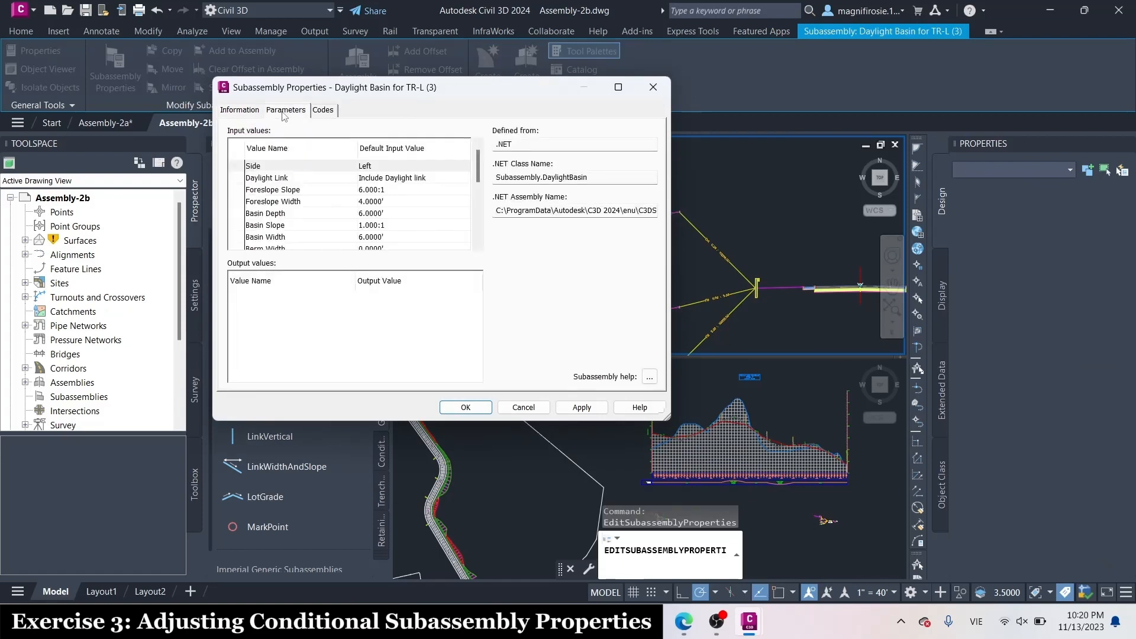
Set the daylight basin's Daylight Link parameter to Omit Daylight link and accept the subassembly properties
{"action": "double_click", "coordinate": [414, 178]}
{"action": "left_click", "coordinate": [420, 248]}
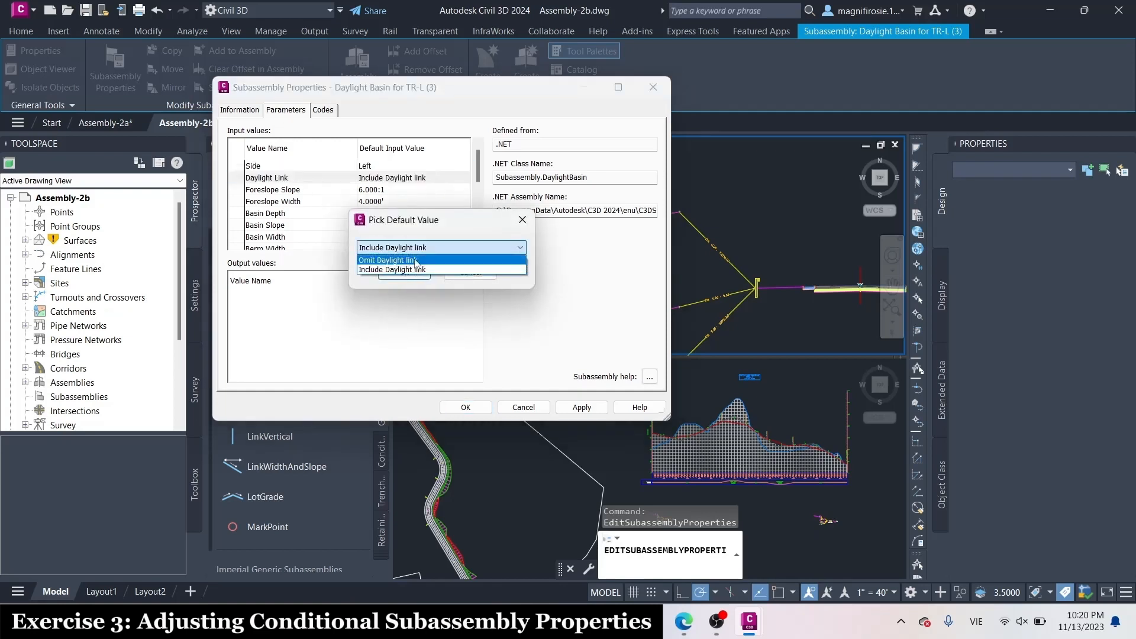
{"action": "left_click", "coordinate": [416, 260]}
{"action": "left_click", "coordinate": [404, 272]}
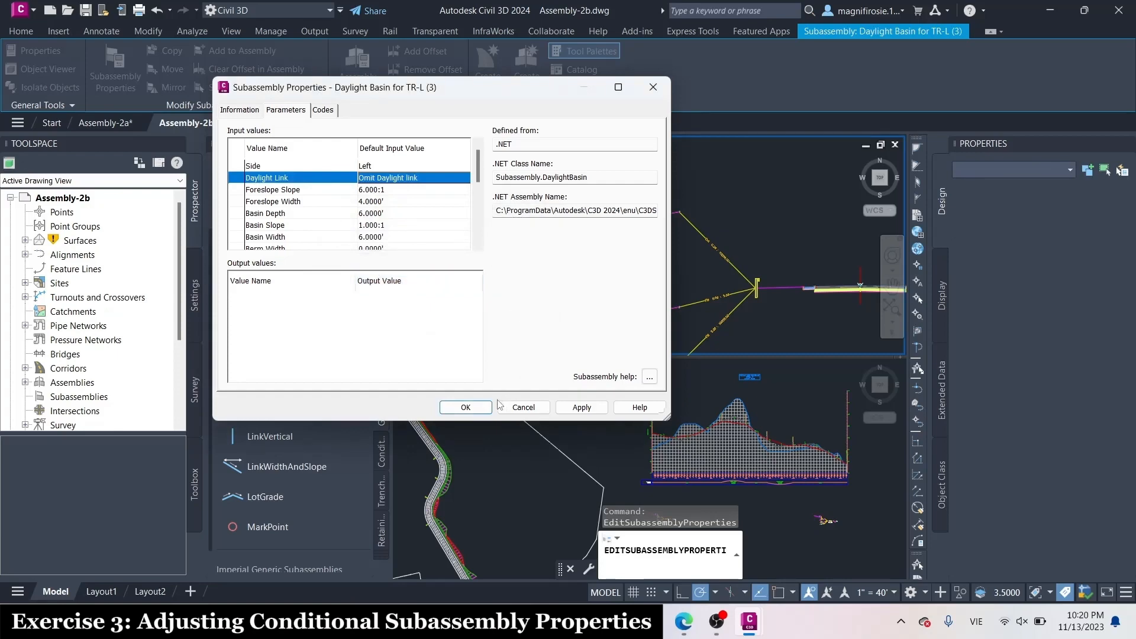
{"action": "left_click", "coordinate": [470, 407]}
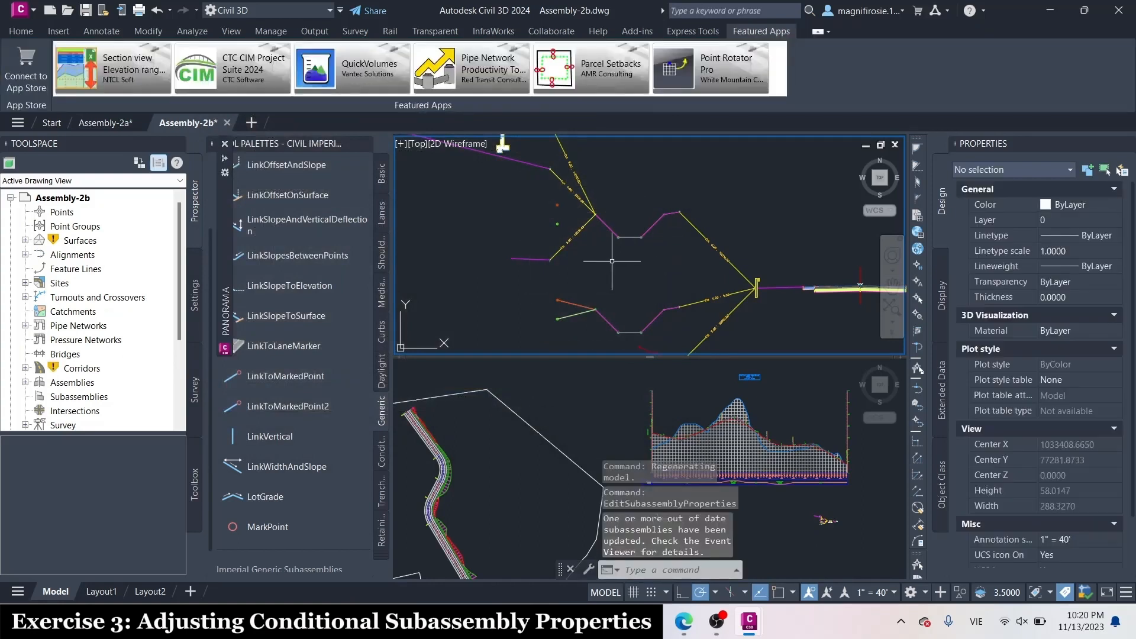
Open the Through Road assembly's properties at its construction tree and review the subassembly items of both groups
{"action": "scroll", "coordinate": [709, 236], "scroll_direction": "up", "scroll_amount": 2}
{"action": "scroll", "coordinate": [704, 239], "scroll_direction": "down", "scroll_amount": 6}
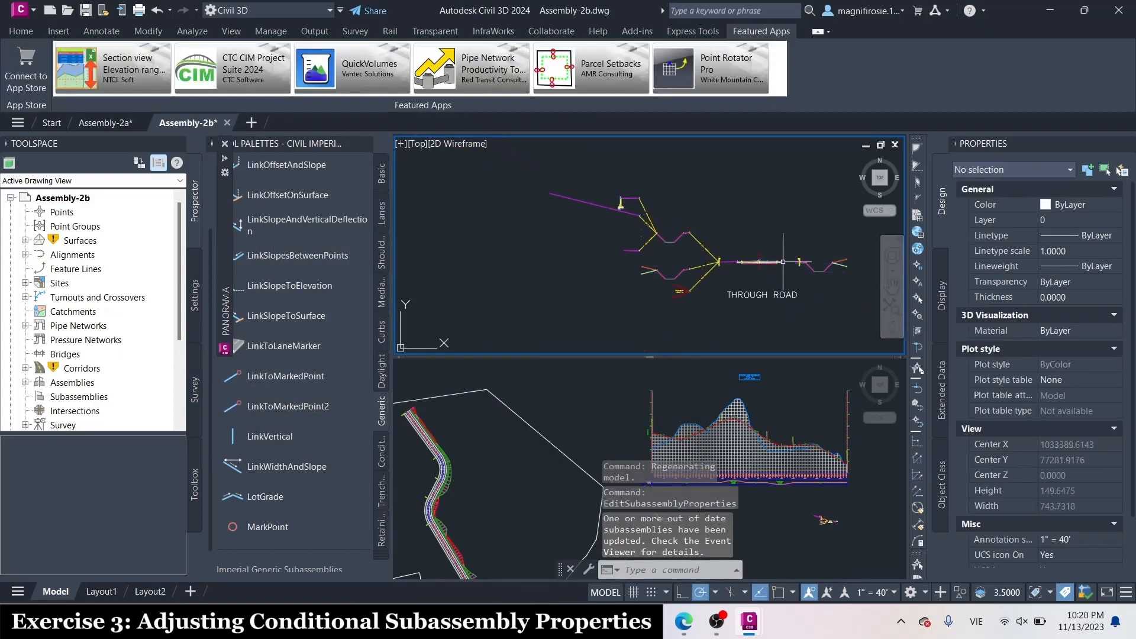
{"action": "scroll", "coordinate": [772, 258], "scroll_direction": "up", "scroll_amount": 10}
{"action": "left_click", "coordinate": [647, 259]}
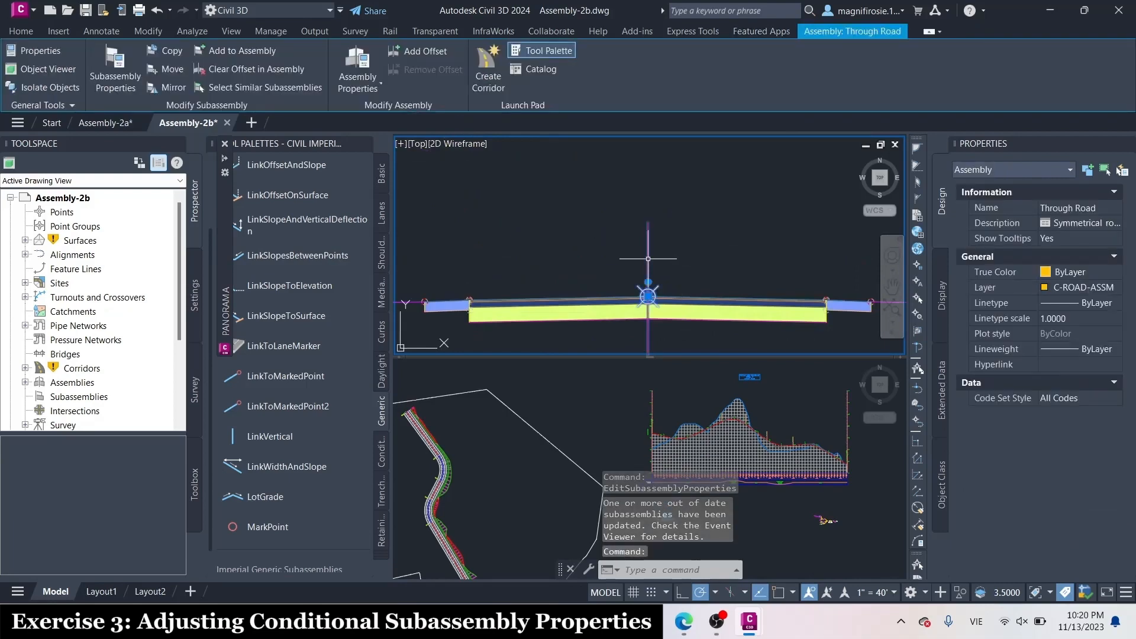
{"action": "right_click", "coordinate": [648, 259]}
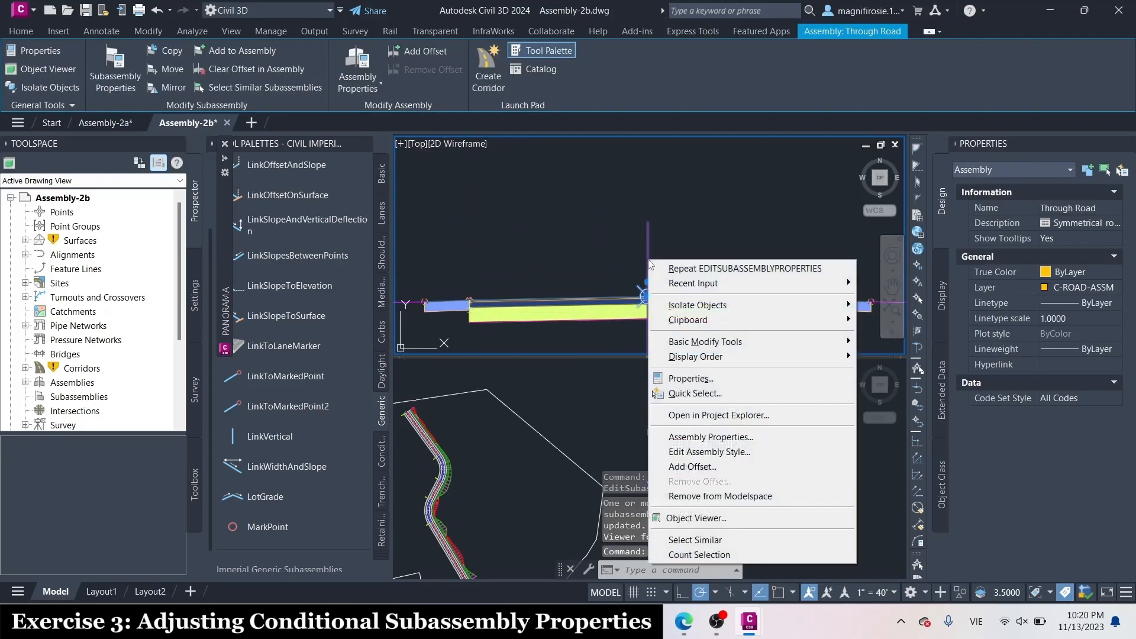
{"action": "left_click", "coordinate": [721, 438]}
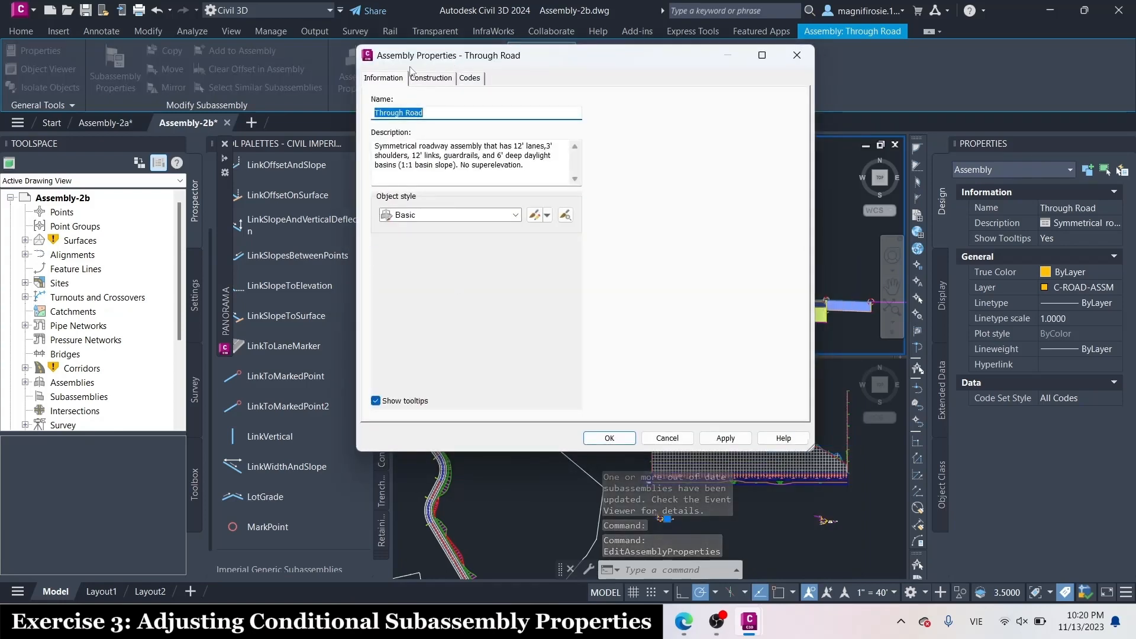
{"action": "left_click", "coordinate": [432, 82]}
{"action": "scroll", "coordinate": [473, 304], "scroll_direction": "down", "scroll_amount": 1}
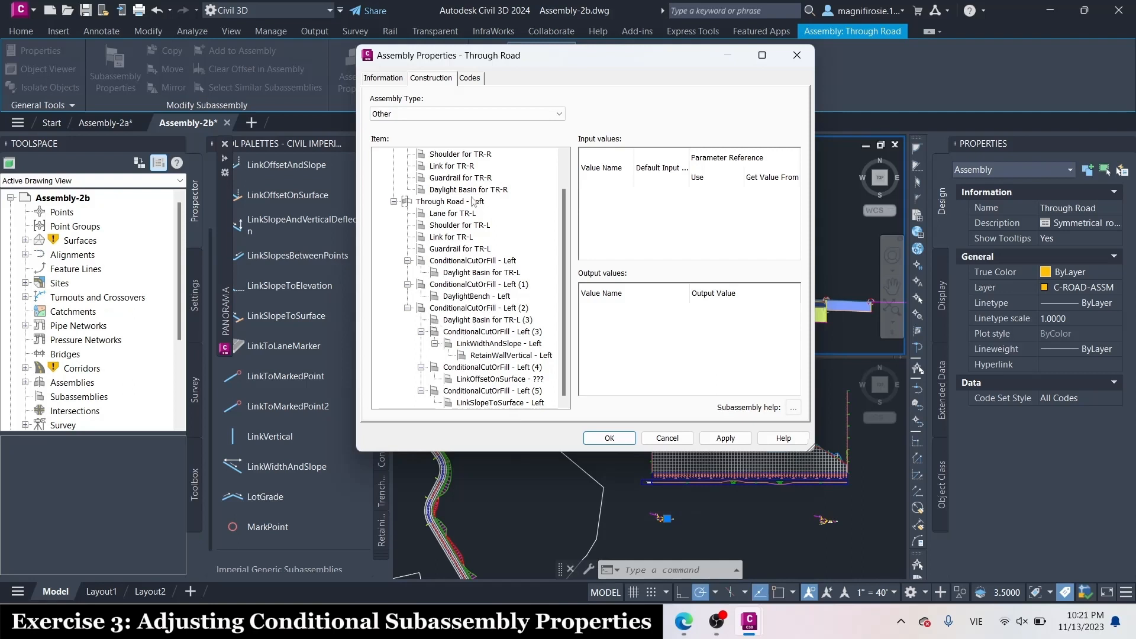
{"action": "scroll", "coordinate": [473, 202], "scroll_direction": "up", "scroll_amount": 1}
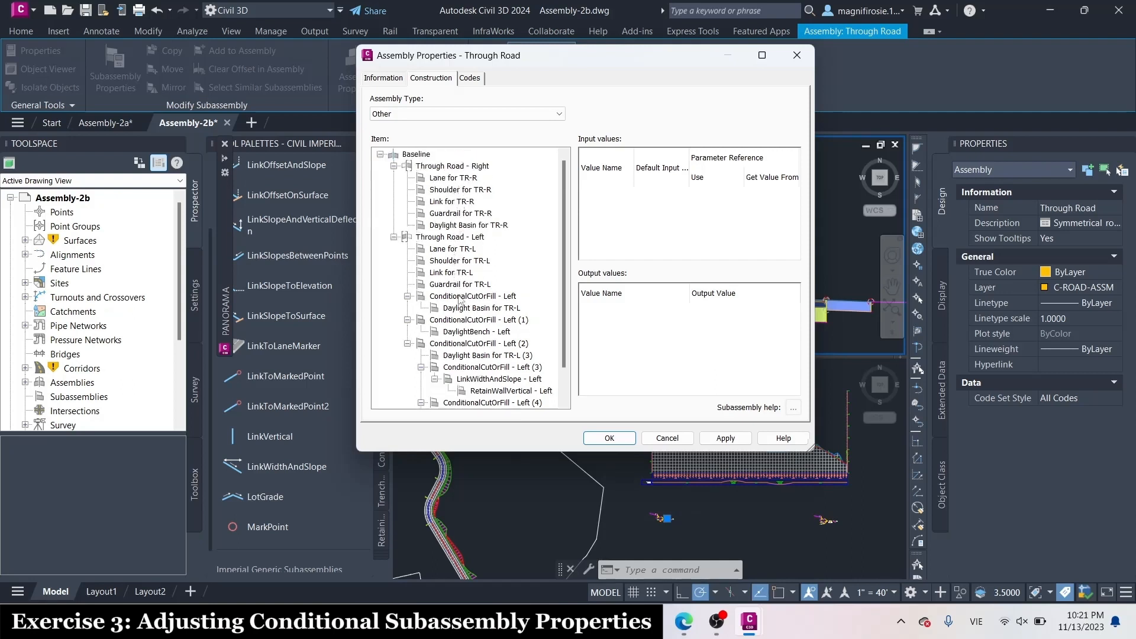
Rename the ConditionalCutOrFill - Left item in the Through Road - Left group as COND Fill 0-5 for TR-L
{"action": "left_click", "coordinate": [459, 297]}
{"action": "double_click", "coordinate": [460, 298]}
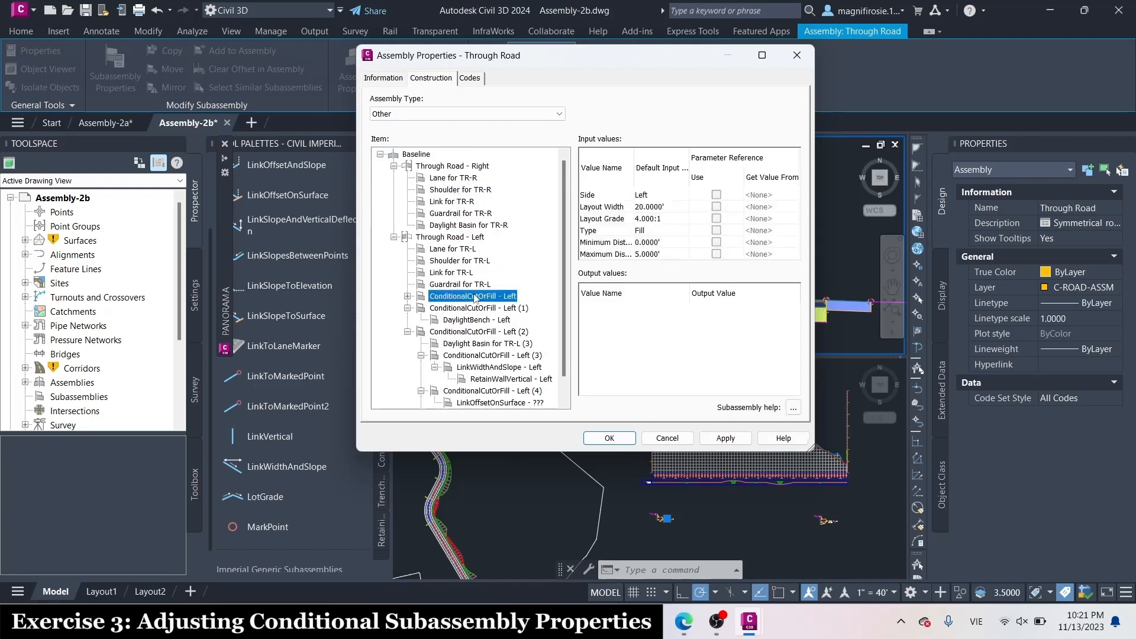
{"action": "left_click", "coordinate": [476, 297]}
{"action": "key", "text": "Caps_Lock"}
{"action": "type", "text": "COND"}
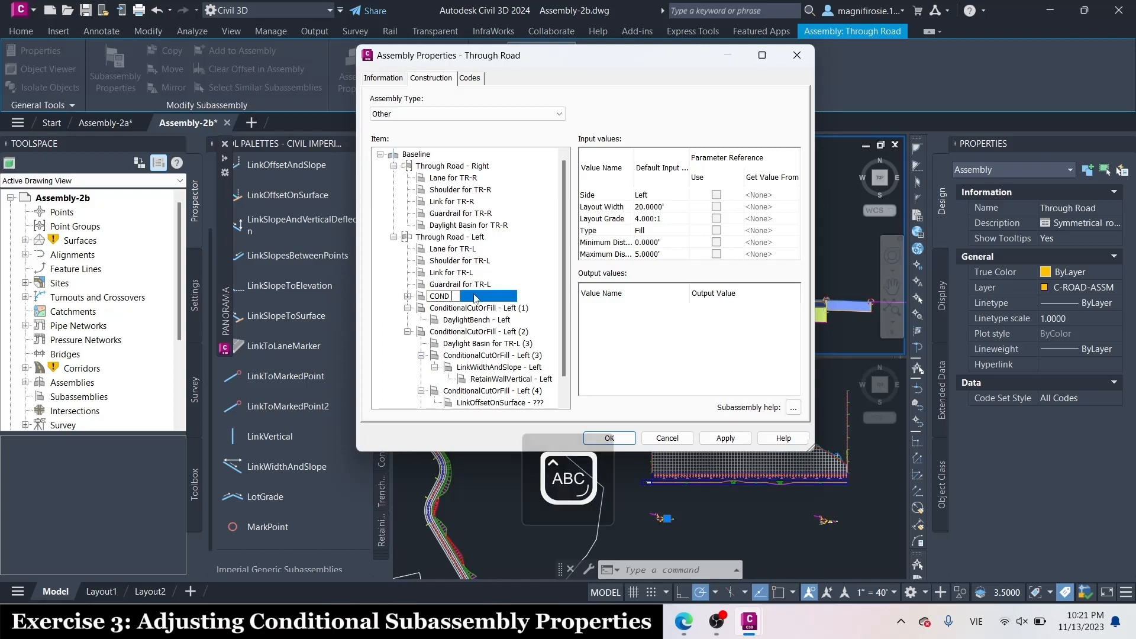
{"action": "key", "text": "Caps_Lock"}
{"action": "type", "text": "Fill"}
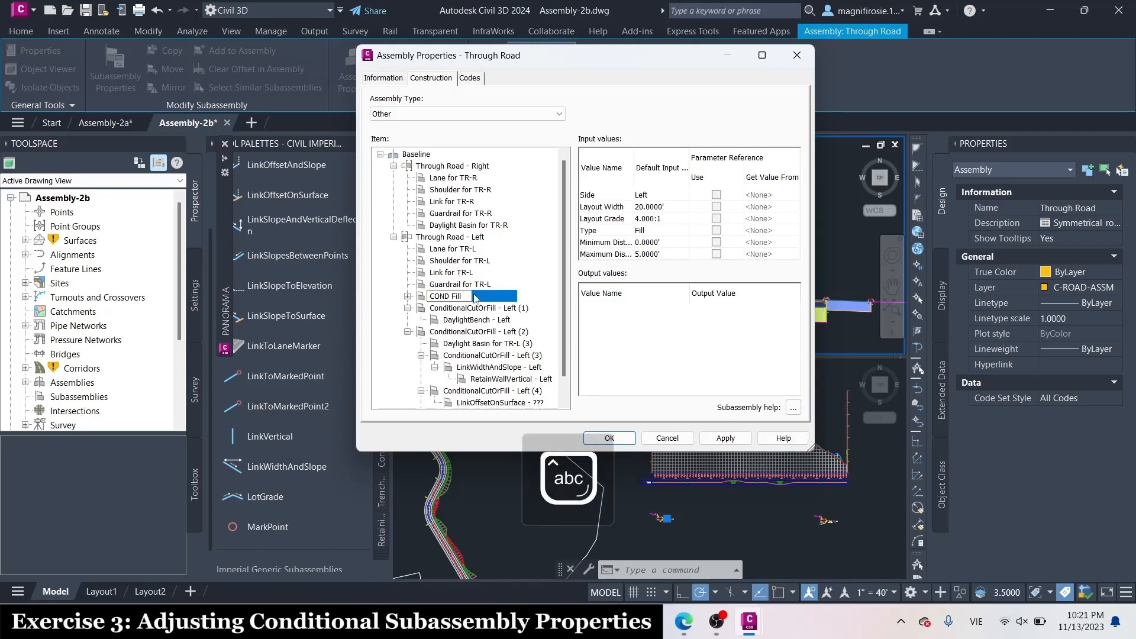
{"action": "key", "text": "Caps_Lock"}
{"action": "type", "text": "0-5"}
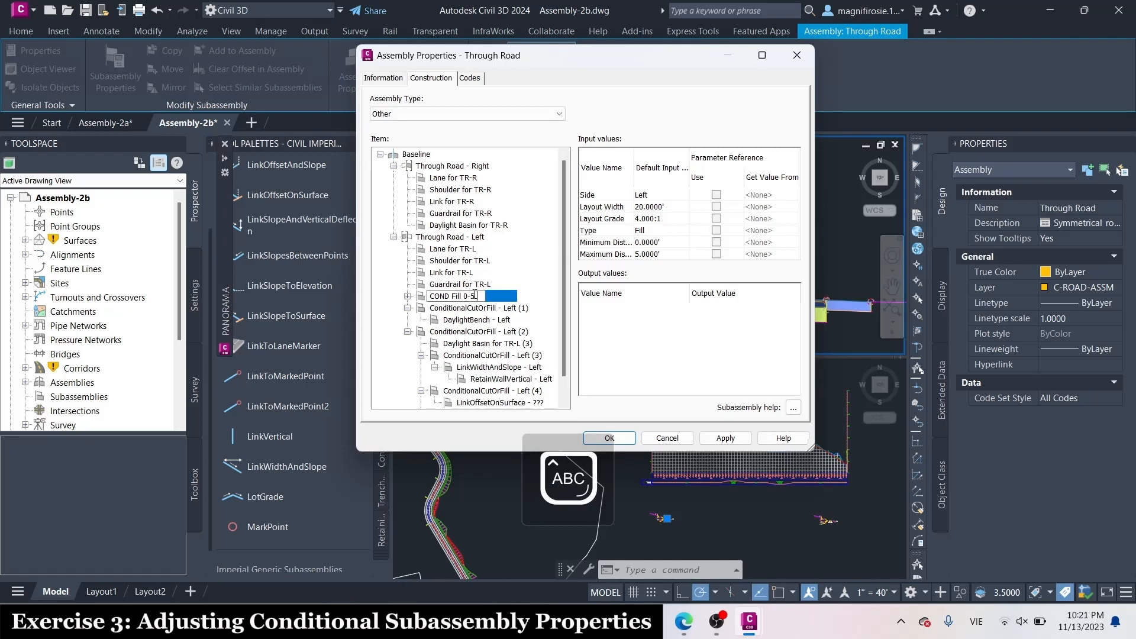
{"action": "key", "text": "Caps_Lock"}
{"action": "type", "text": "for"}
{"action": "key", "text": "Caps_Lock"}
{"action": "type", "text": "R"}
{"action": "key", "text": "BackSpace"}
{"action": "type", "text": "TR-L"}
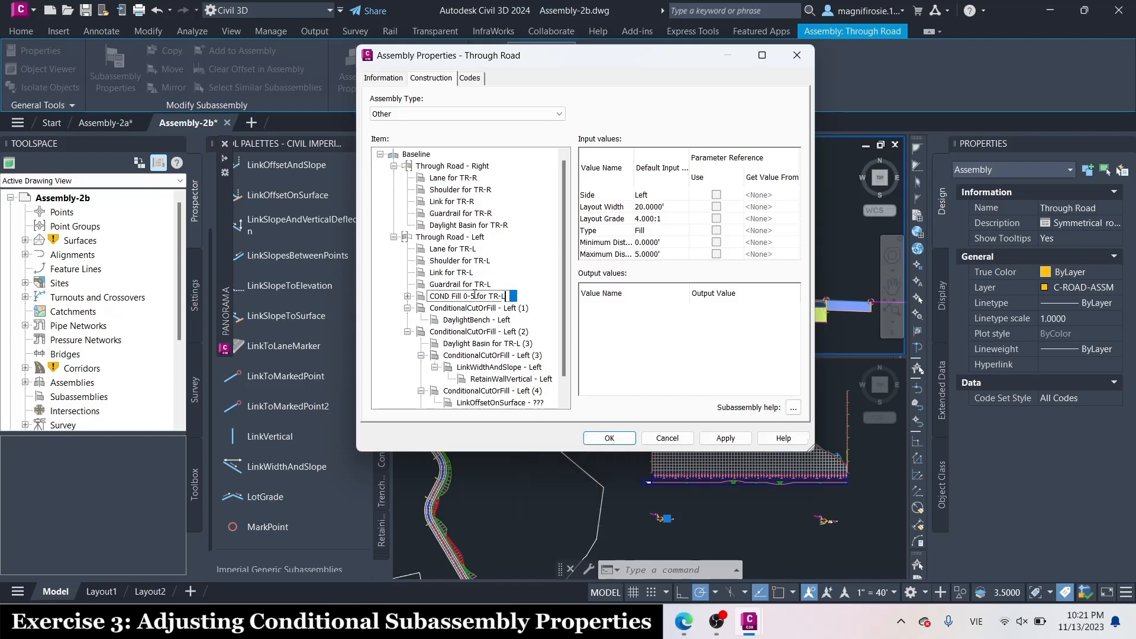
{"action": "key", "text": "Caps_Lock"}
{"action": "key", "text": "Return"}
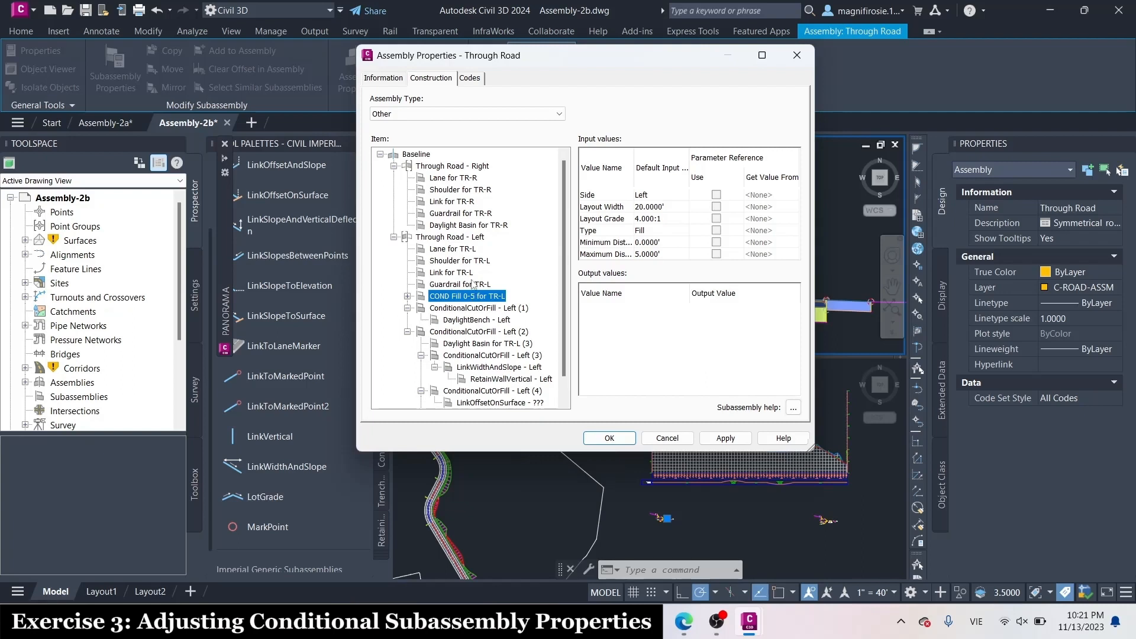
Rename the ConditionalCutOrFill - Left (1) item as COND Fill 5-10000 for TR-L
{"action": "left_click", "coordinate": [506, 308]}
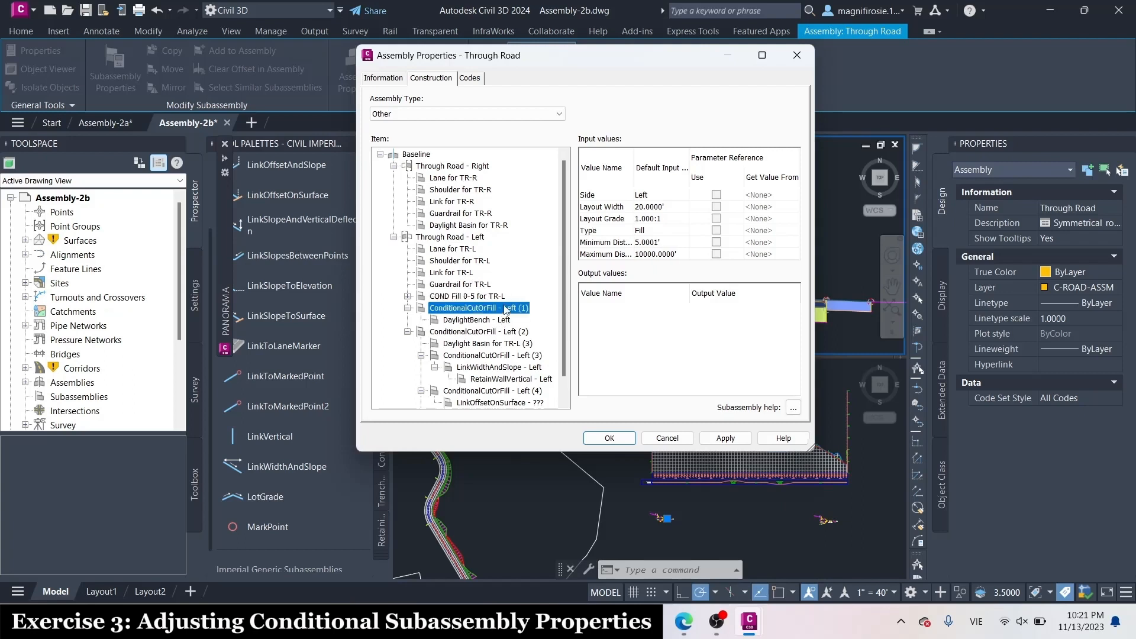
{"action": "left_click", "coordinate": [506, 308]}
{"action": "key", "text": "Caps_Lock"}
{"action": "type", "text": "COND "}
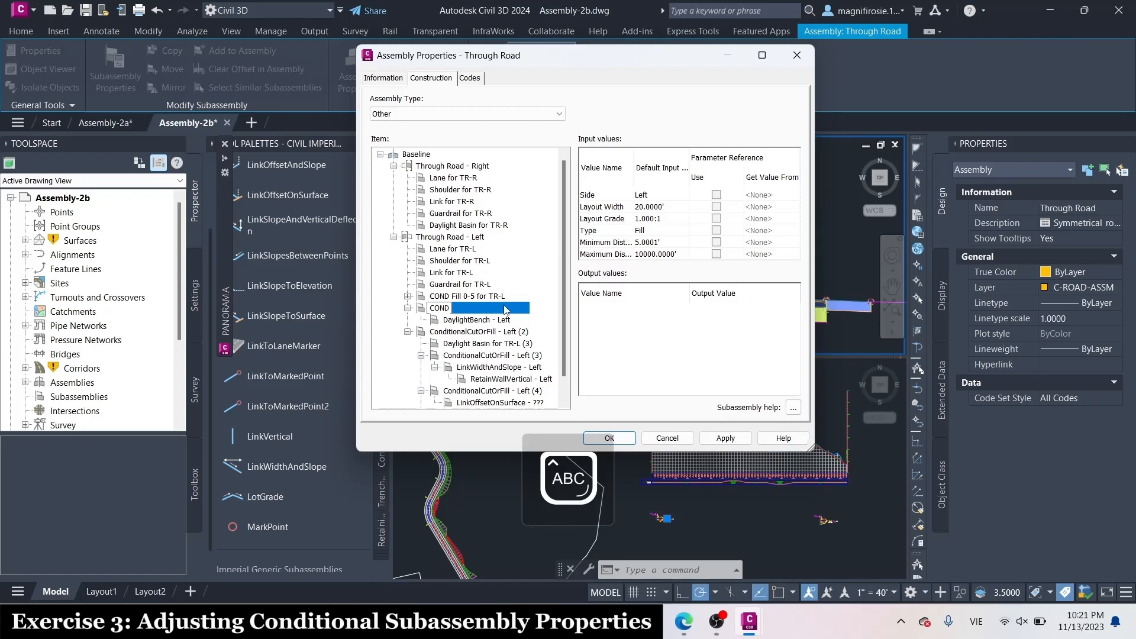
{"action": "type", "text": "F"}
{"action": "key", "text": "Caps_Lock"}
{"action": "type", "text": "ill 5-1"}
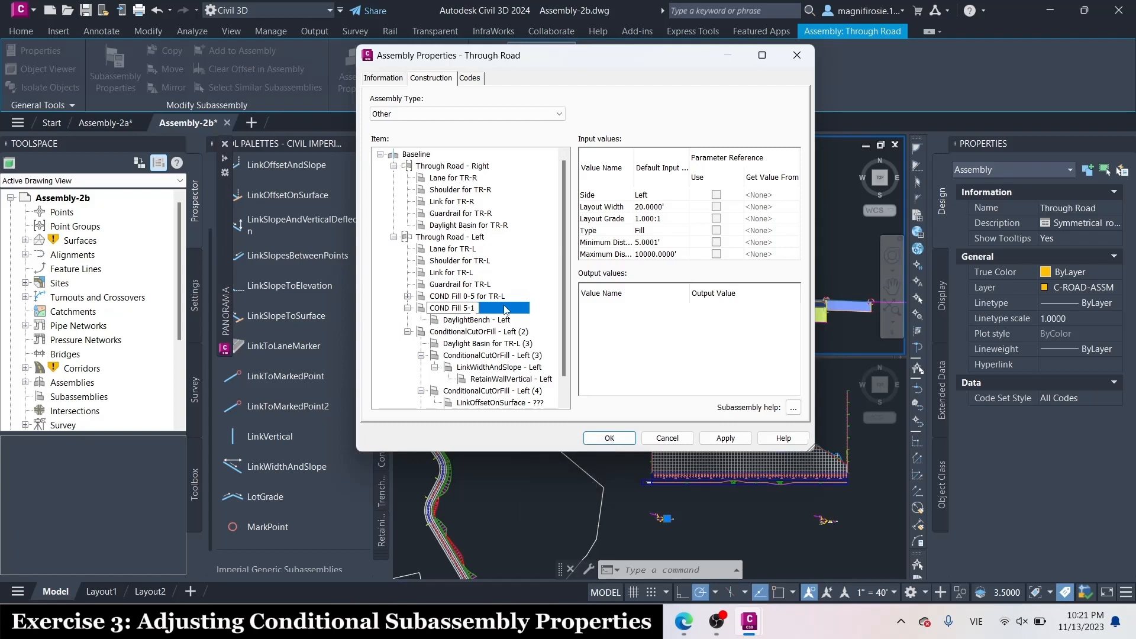
{"action": "type", "text": "0000 for"}
{"action": "key", "text": "Caps_Lock"}
{"action": "type", "text": "TR-L"}
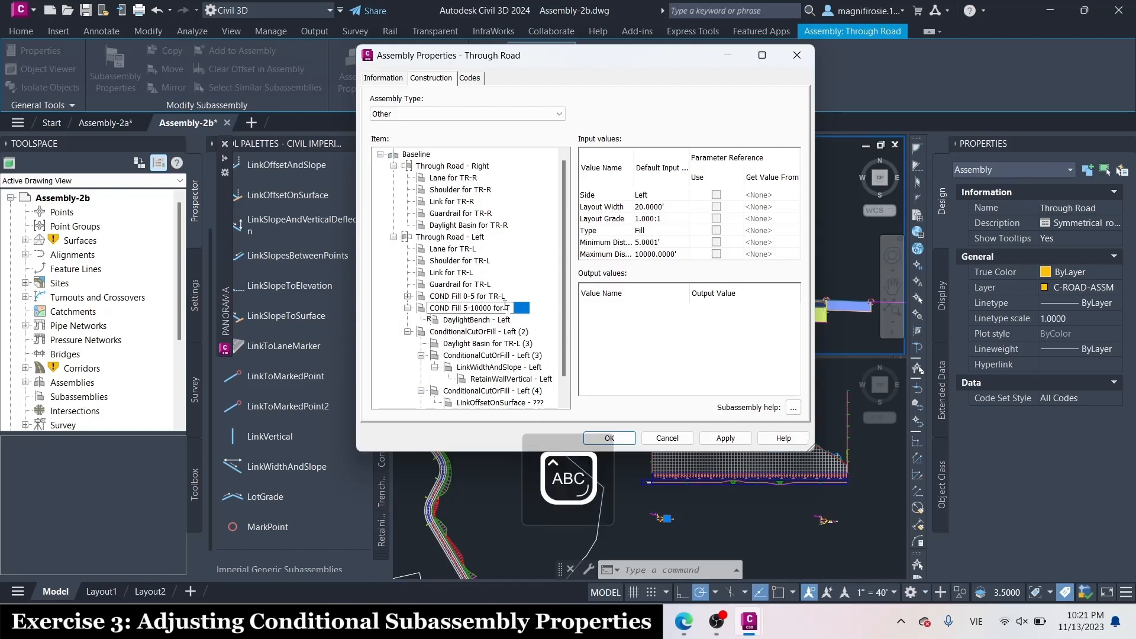
{"action": "key", "text": "Caps_Lock"}
{"action": "key", "text": "Return"}
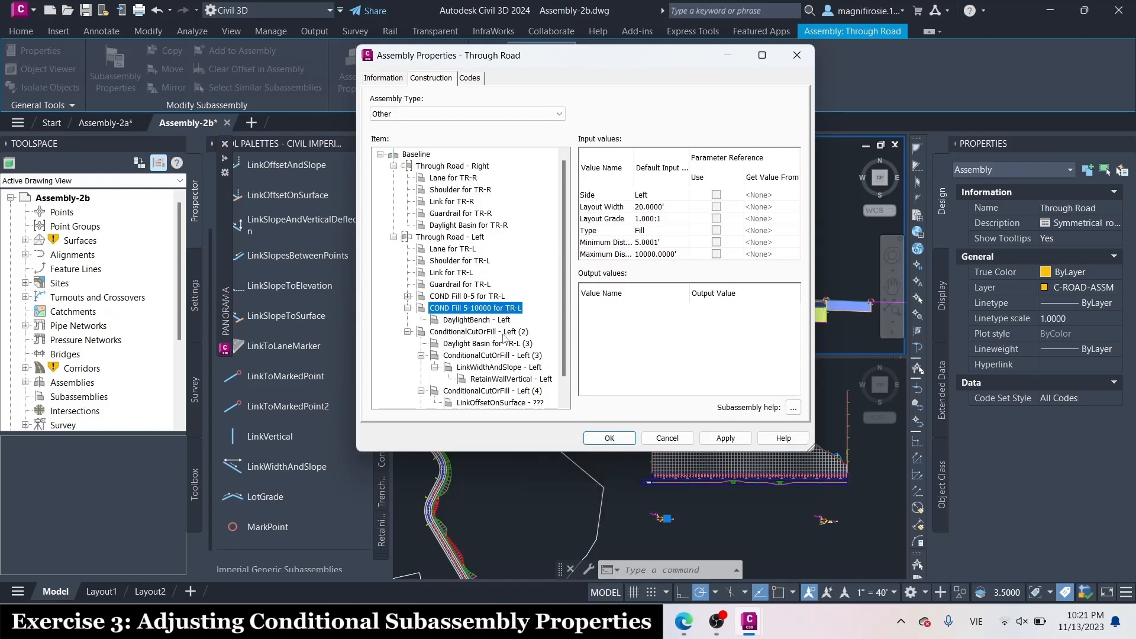
Rename the ConditionalCutOrFill - Left (2) item as COND Cut 0-10000 for TR-L
{"action": "double_click", "coordinate": [505, 332]}
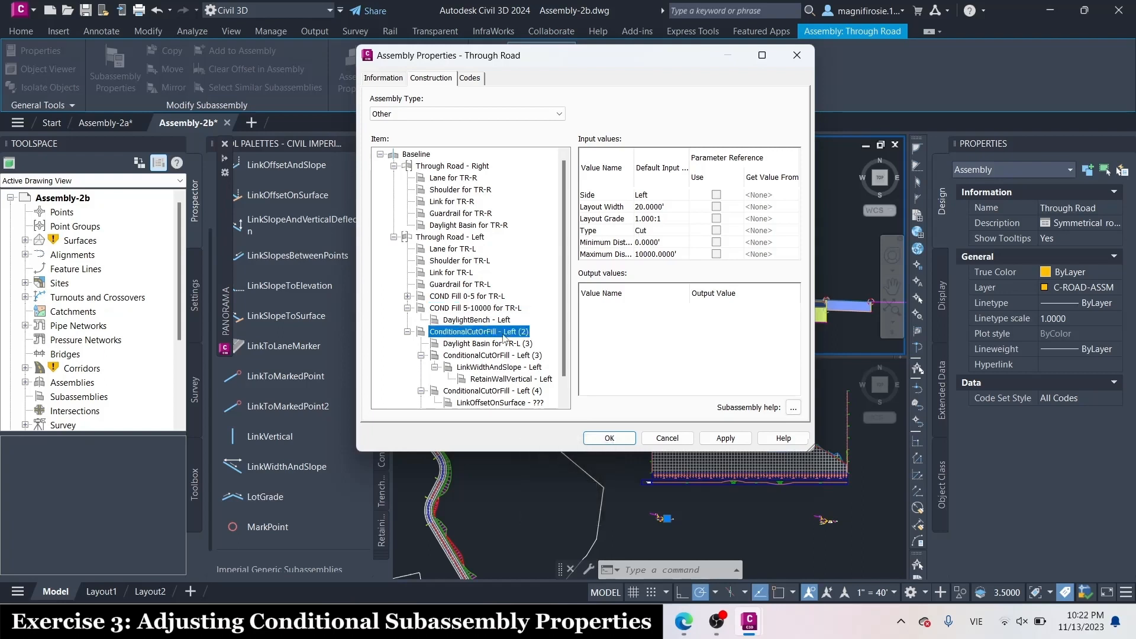
{"action": "double_click", "coordinate": [504, 332]}
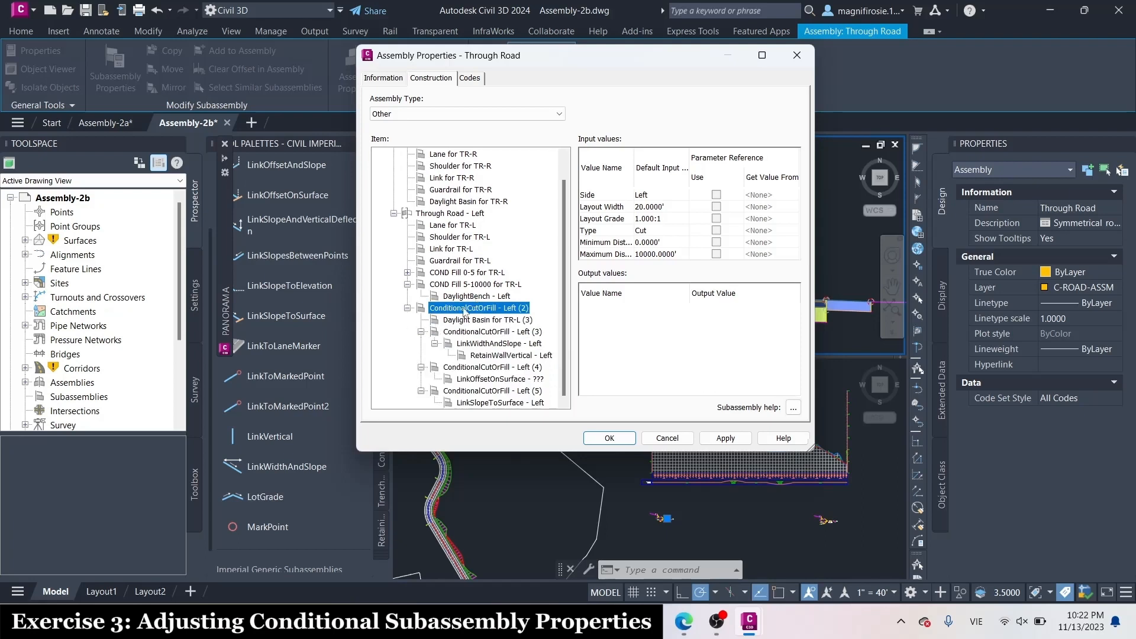
{"action": "left_click", "coordinate": [465, 310]}
{"action": "key", "text": "Caps_Lock"}
{"action": "type", "text": "COND"}
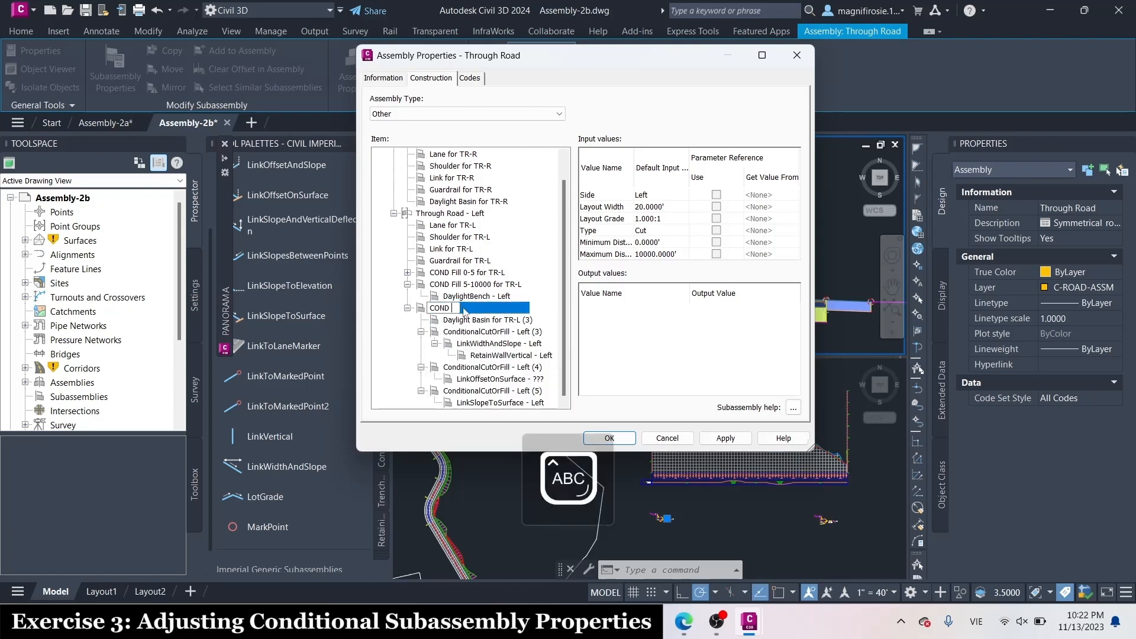
{"action": "key", "text": "Caps_Lock"}
{"action": "type", "text": "Cut 0-1"}
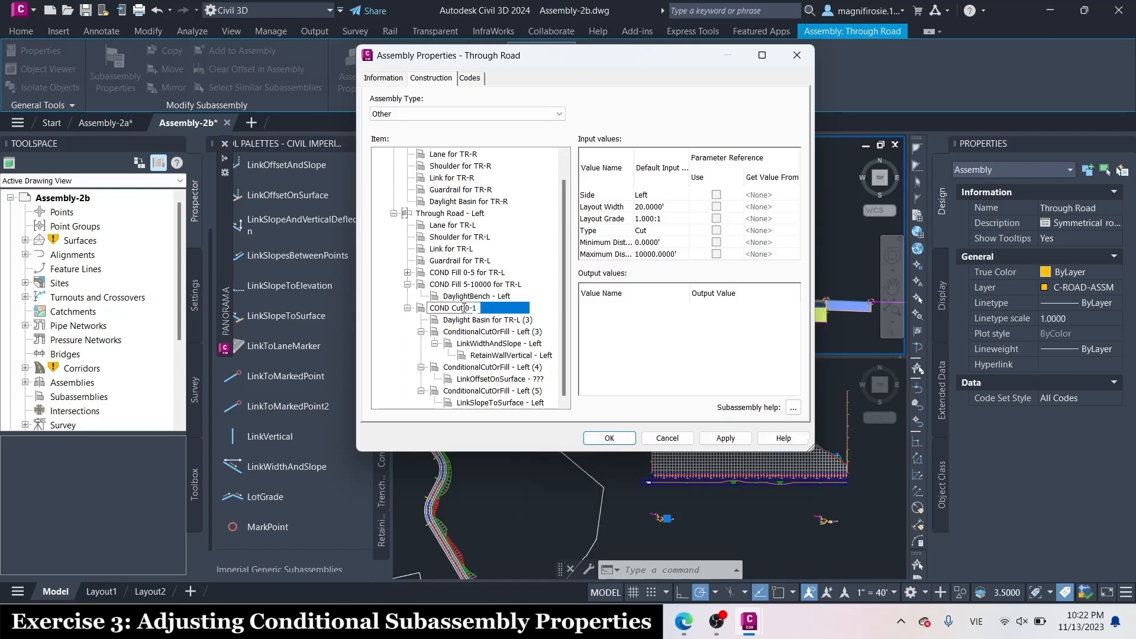
{"action": "type", "text": "0000"}
{"action": "type", "text": " for"}
{"action": "key", "text": "Caps_Lock"}
{"action": "type", "text": "TR-"}
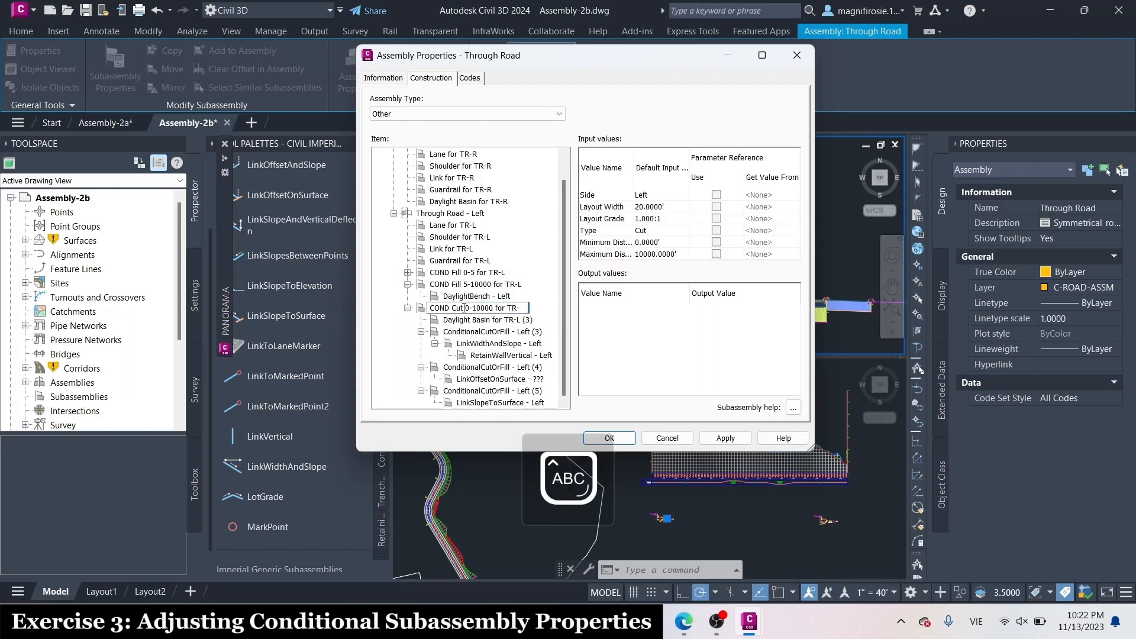
{"action": "type", "text": "KL"}
{"action": "key", "text": "Caps_Lock"}
{"action": "key", "text": "Return"}
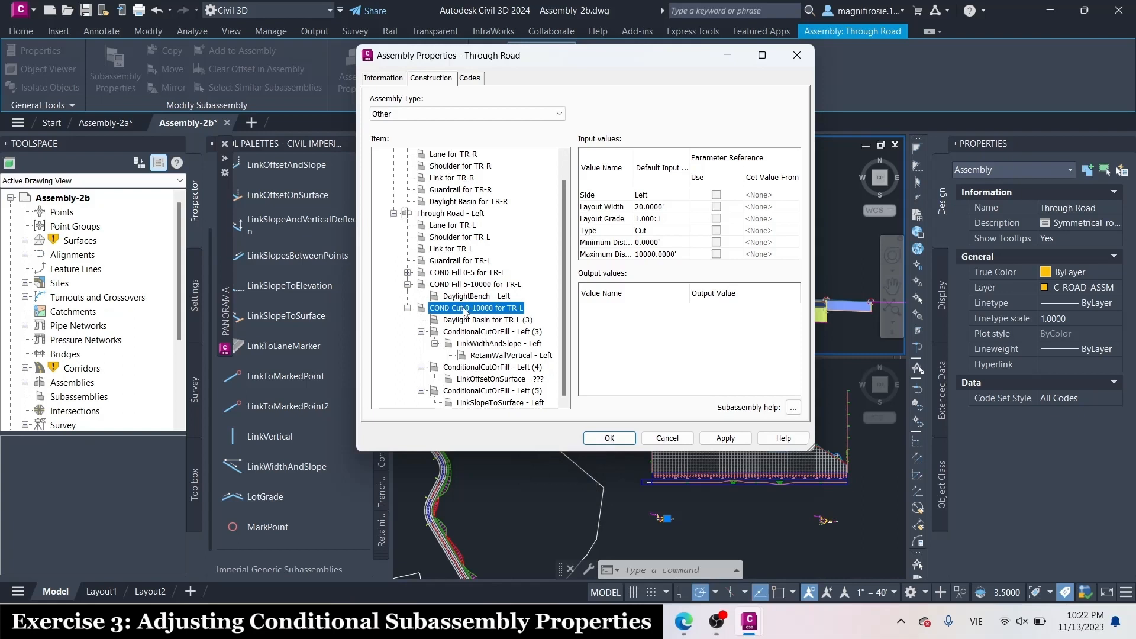
Rename the DaylightBench - Left item under the 5-10000 conditional fill as Daylight Bench (Fill) for TR-L
{"action": "left_click", "coordinate": [481, 297]}
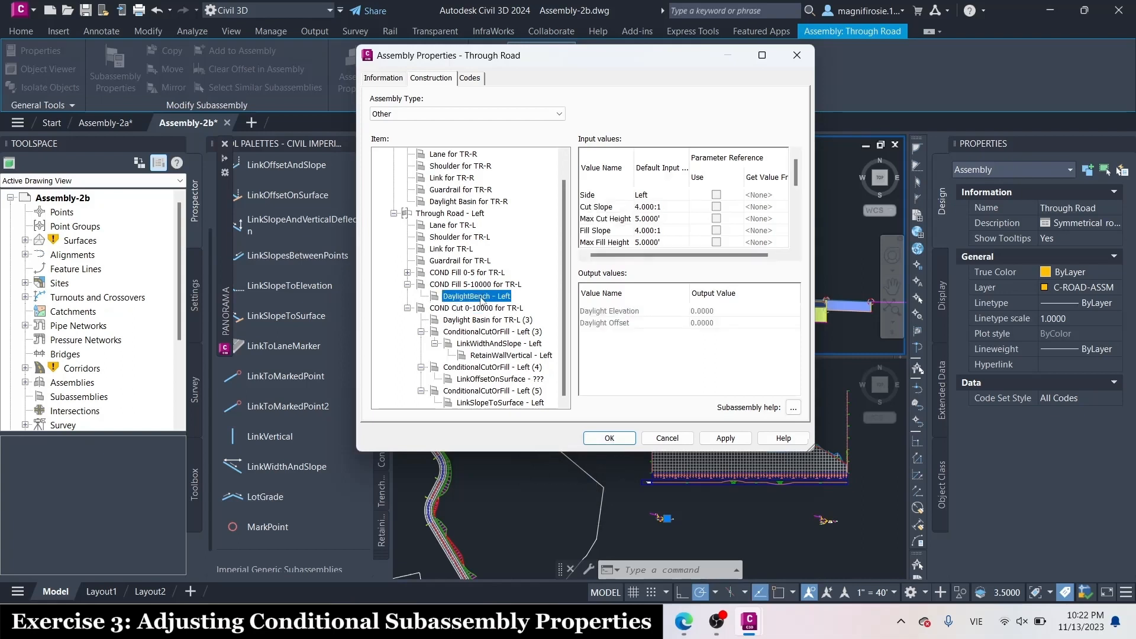
{"action": "left_click", "coordinate": [481, 297]}
{"action": "left_click", "coordinate": [468, 297]}
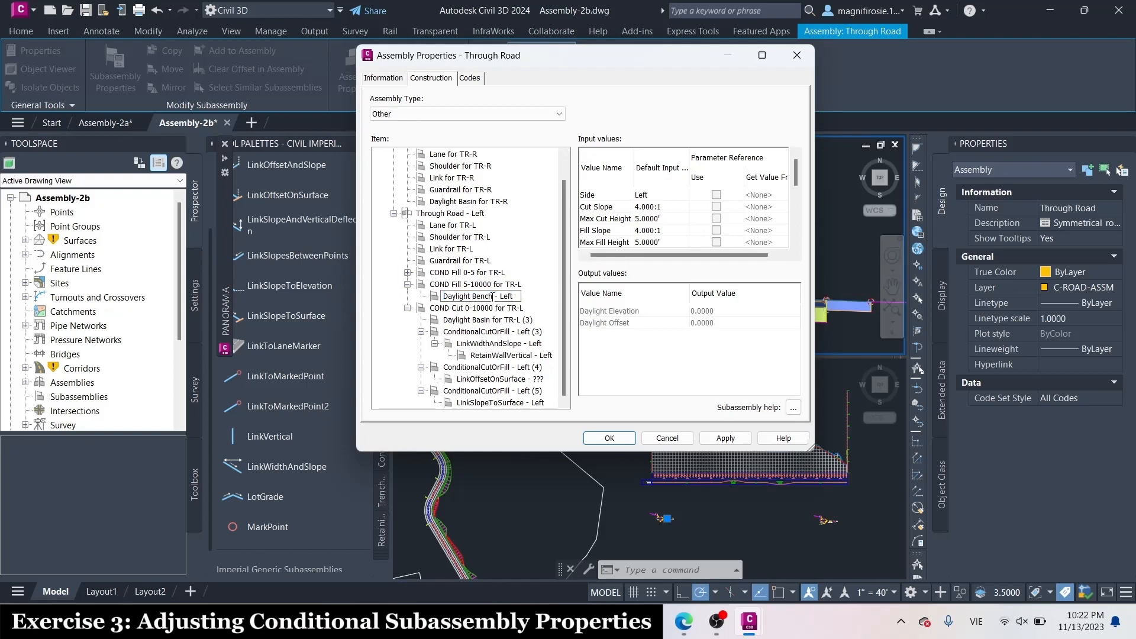
{"action": "left_click_drag", "start_coordinate": [491, 297], "coordinate": [557, 297]}
{"action": "key", "text": "Delete"}
{"action": "type", "text": "(Fil"}
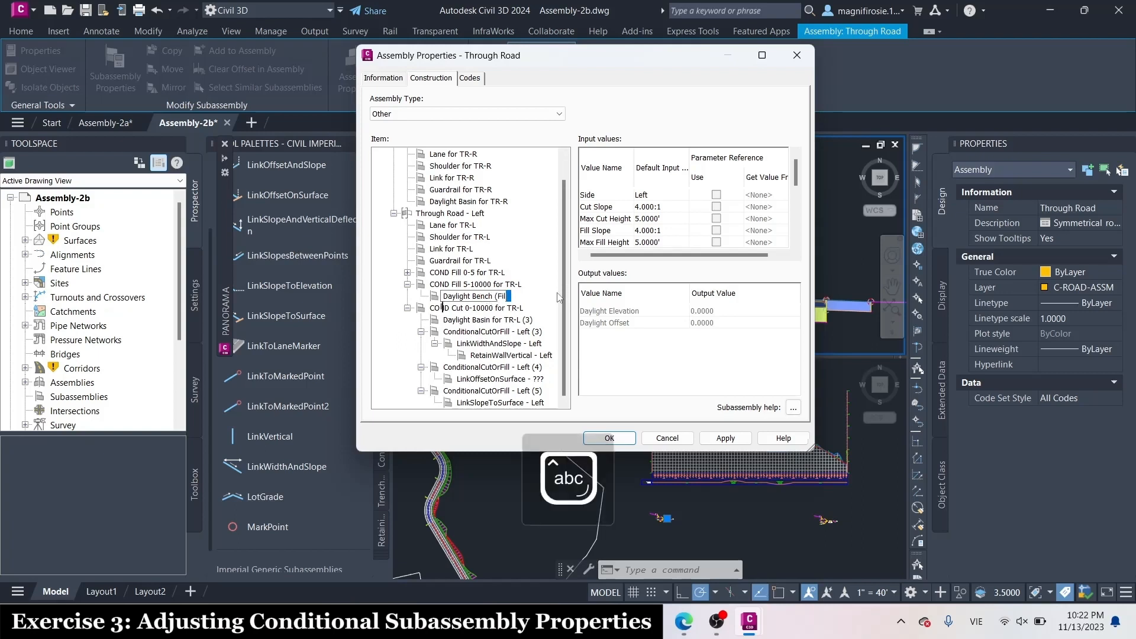
{"action": "type", "text": "l)"}
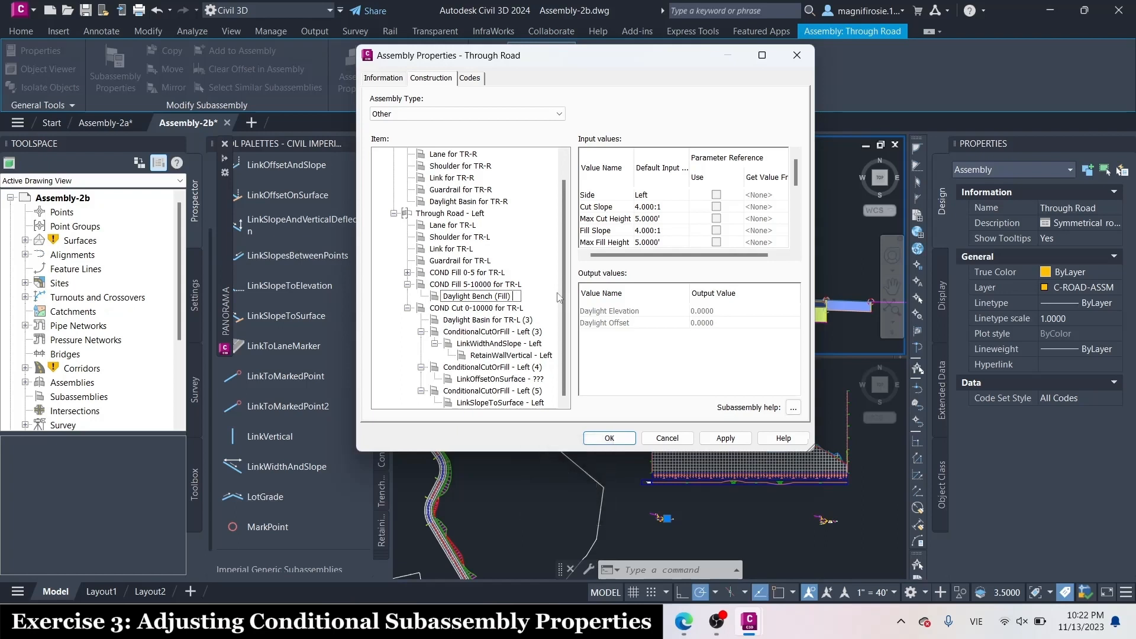
{"action": "key", "text": "Return"}
{"action": "key", "text": "Caps_Lock"}
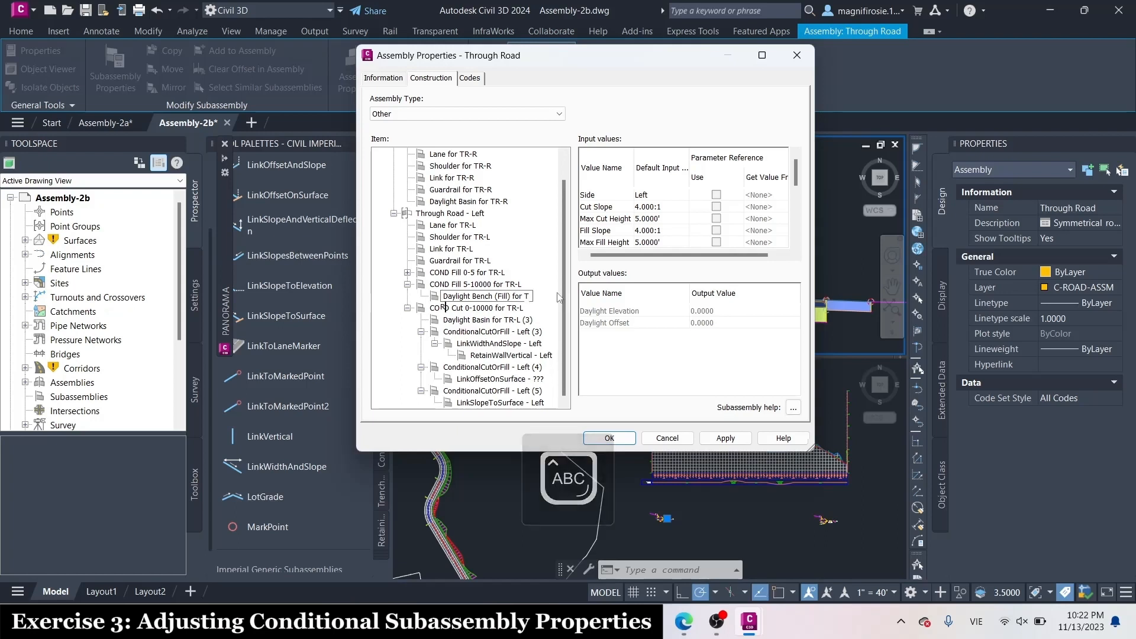
{"action": "type", "text": "R-L"}
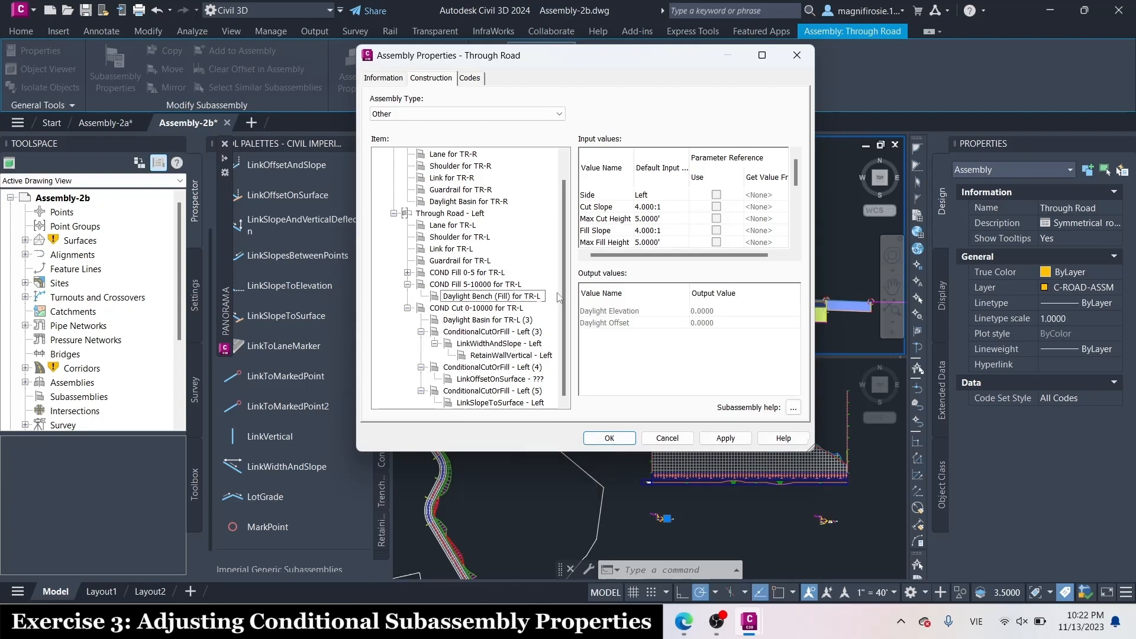
Rename the Daylight Basin for TR-L (3) item under the 0-10000 conditional cut as Daylight Basin (Fill) for TR-L
{"action": "left_click", "coordinate": [529, 322]}
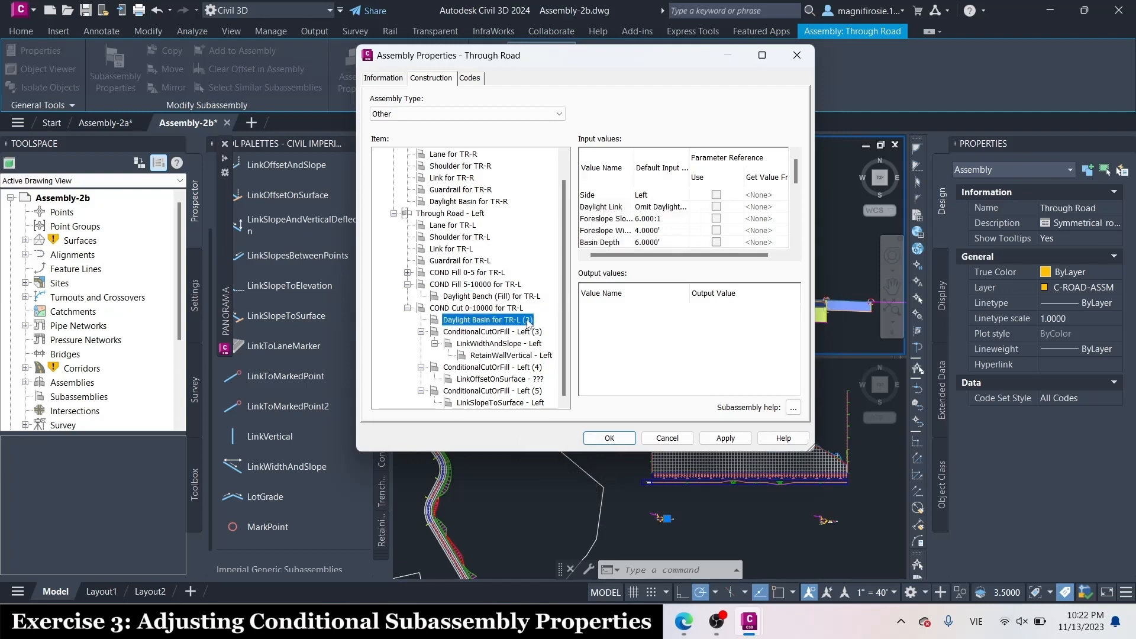
{"action": "left_click", "coordinate": [514, 321]}
{"action": "left_click_drag", "start_coordinate": [505, 321], "coordinate": [550, 323]}
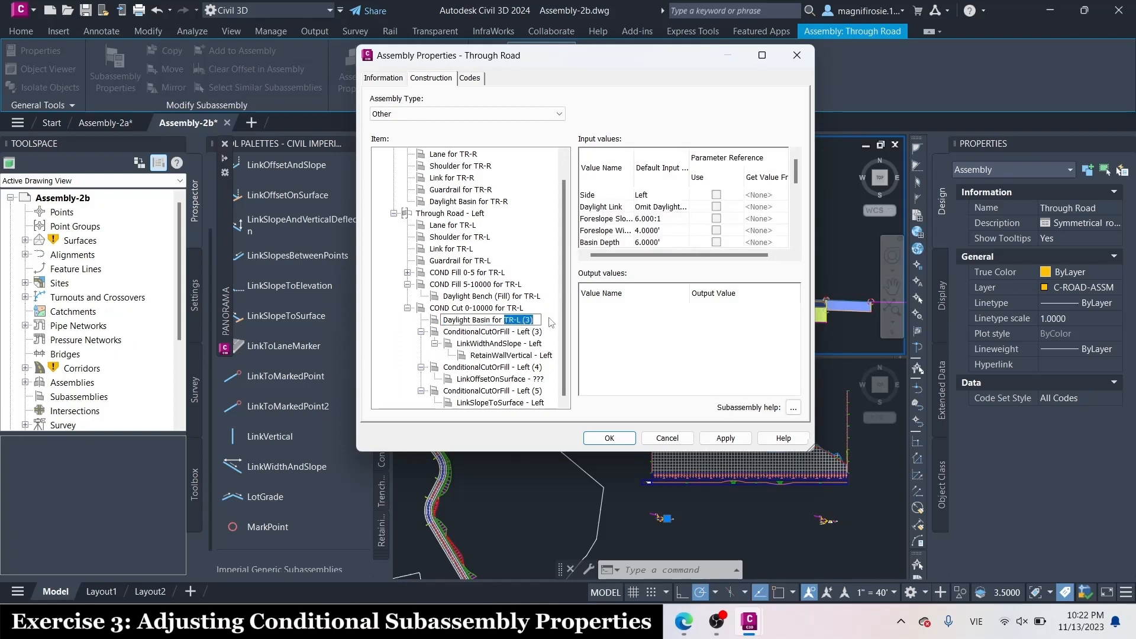
{"action": "key", "text": "BackSpace"}
{"action": "key", "text": "BackSpace"}
{"action": "key", "text": "BackSpace"}
{"action": "key", "text": "BackSpace"}
{"action": "type", "text": "("}
{"action": "key", "text": "Caps_Lock"}
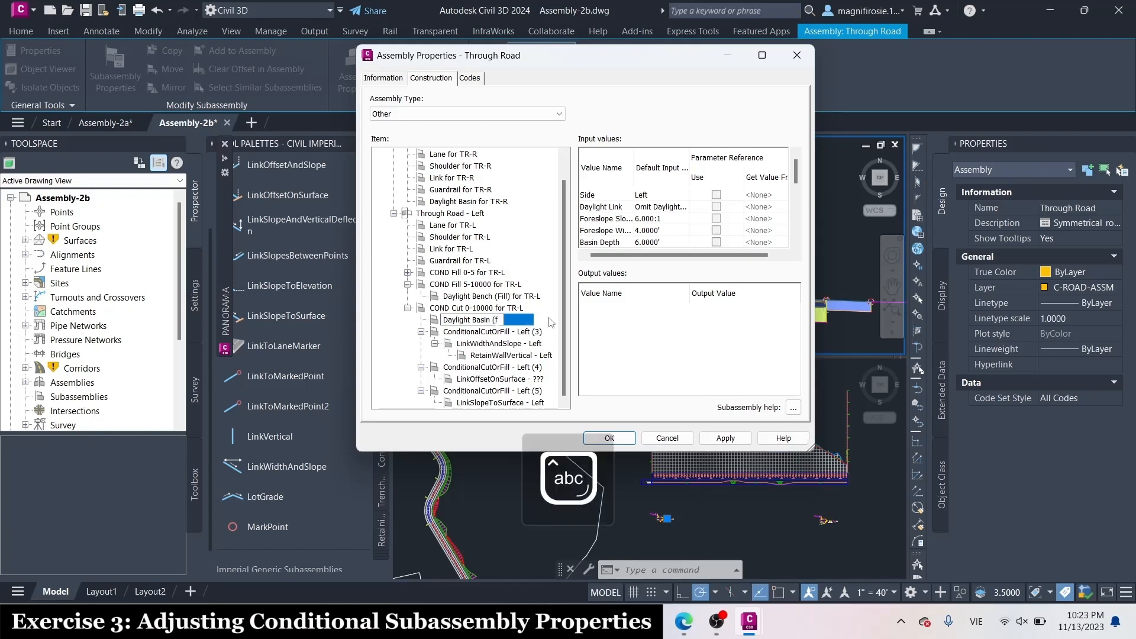
{"action": "type", "text": "F"}
{"action": "key", "text": "Caps_Lock"}
{"action": "type", "text": "ill) fo"}
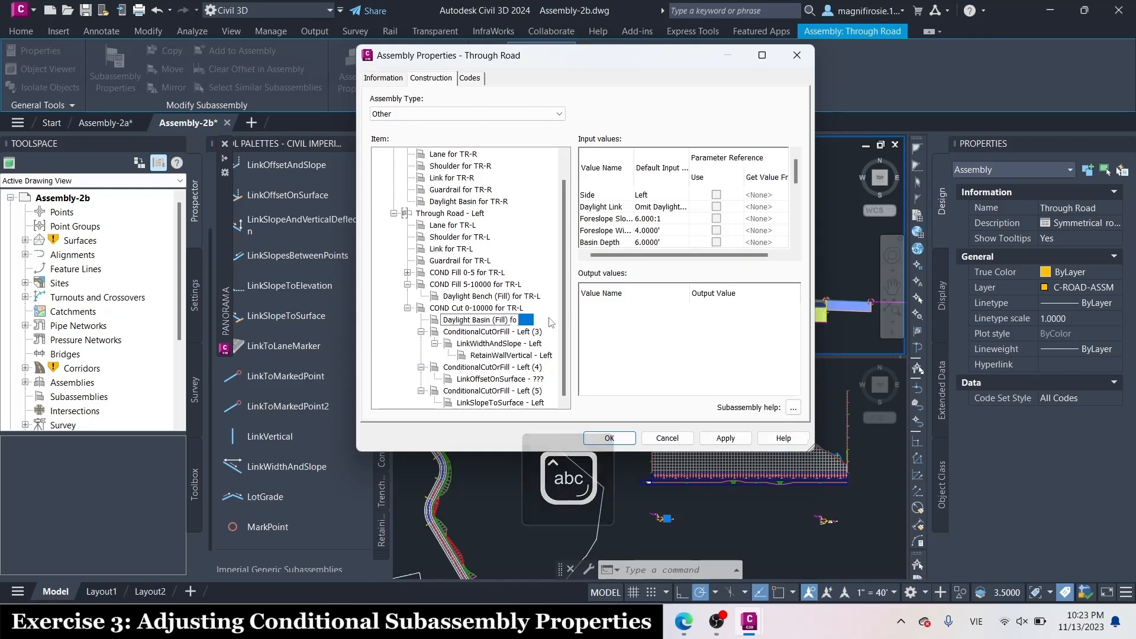
{"action": "type", "text": "r"}
{"action": "key", "text": "Caps_Lock"}
{"action": "type", "text": "T"}
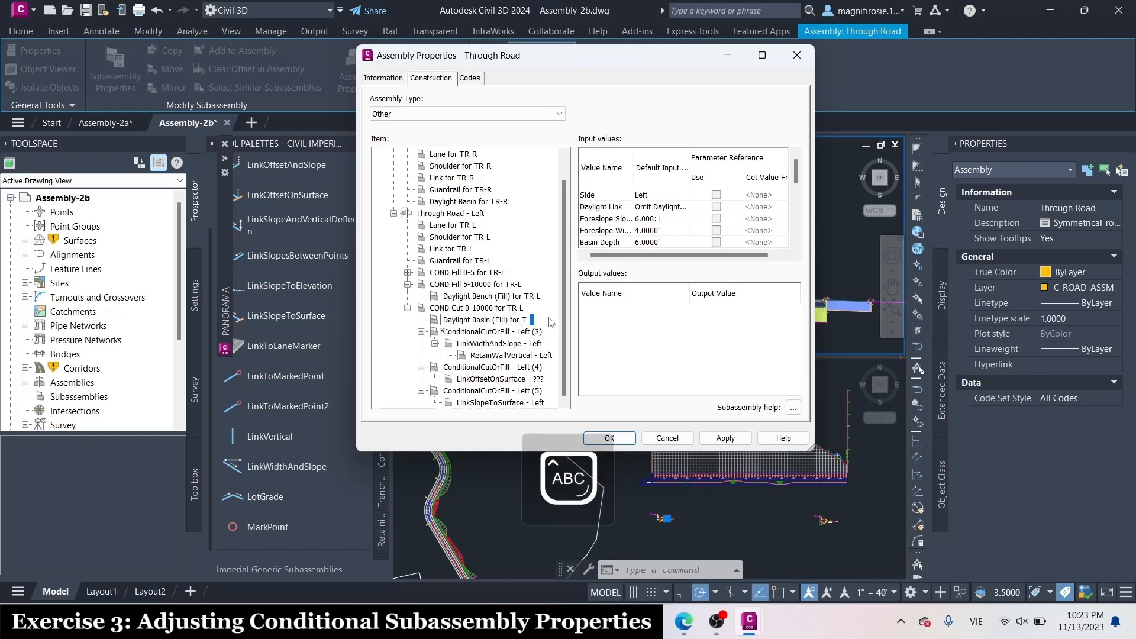
{"action": "type", "text": "R-L"}
{"action": "key", "text": "Return"}
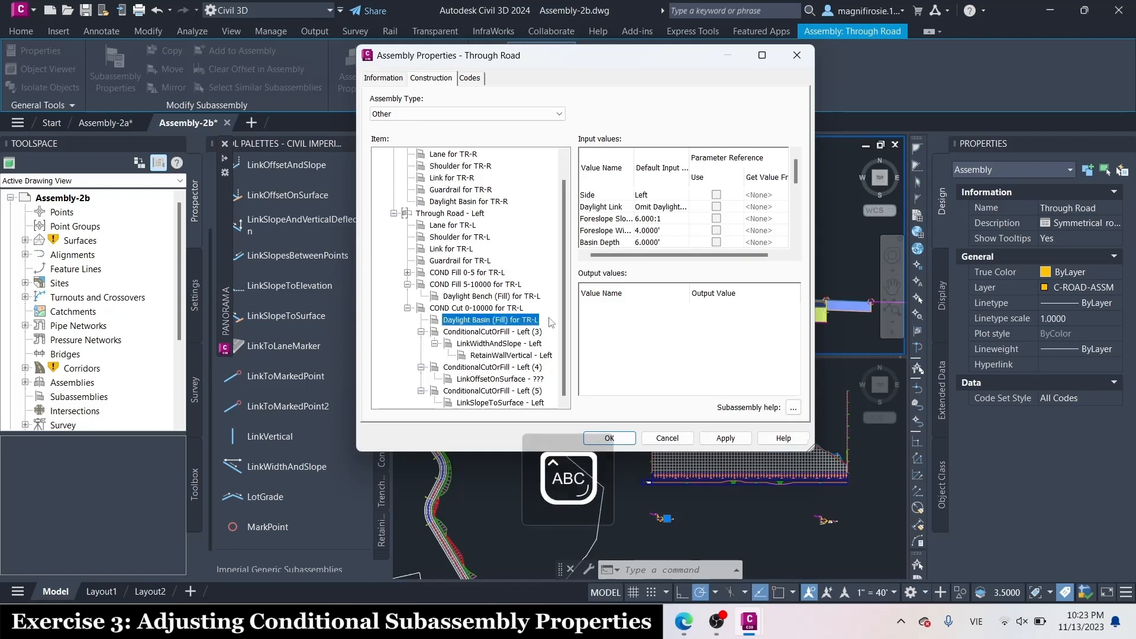
Rename the ConditionalCutOrFill - Left (3) item as COND Cut 0-10000 -- Cut 5-10000 for TR-L
{"action": "left_click", "coordinate": [513, 333]}
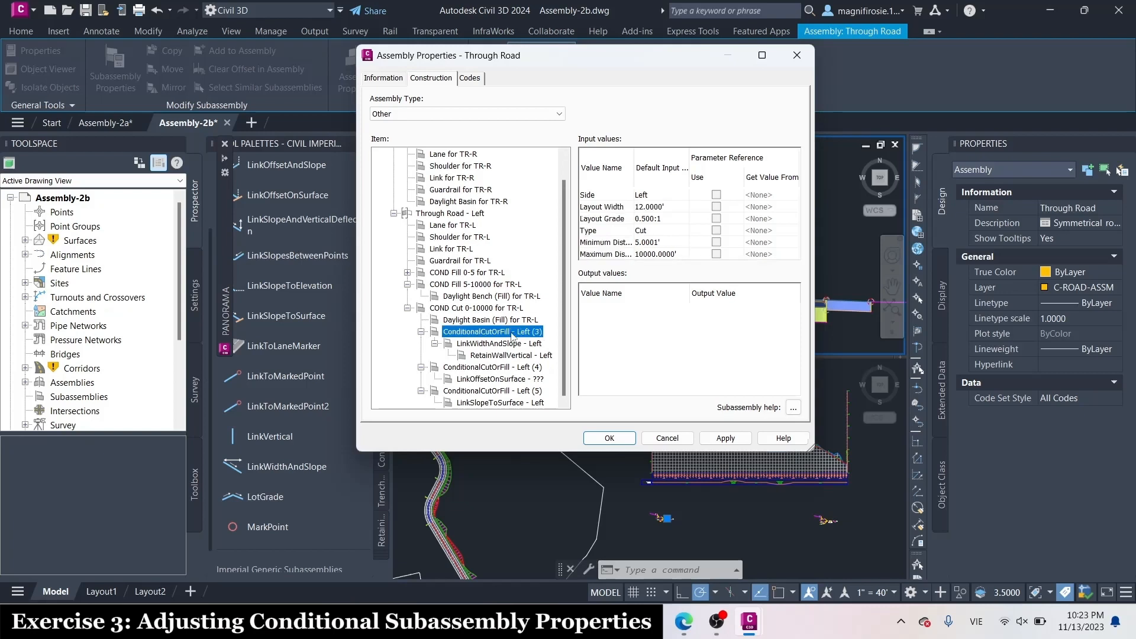
{"action": "left_click", "coordinate": [513, 333]}
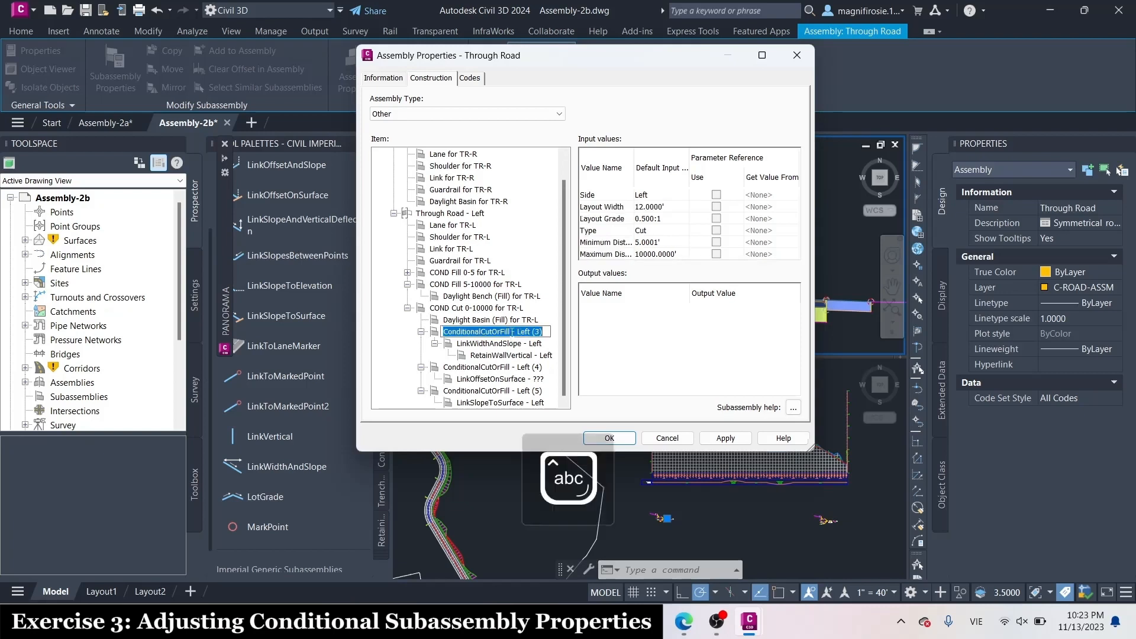
{"action": "type", "text": "cond"}
{"action": "key", "text": "BackSpace"}
{"action": "key", "text": "BackSpace"}
{"action": "key", "text": "BackSpace"}
{"action": "key", "text": "BackSpace"}
{"action": "key", "text": "Caps_Lock"}
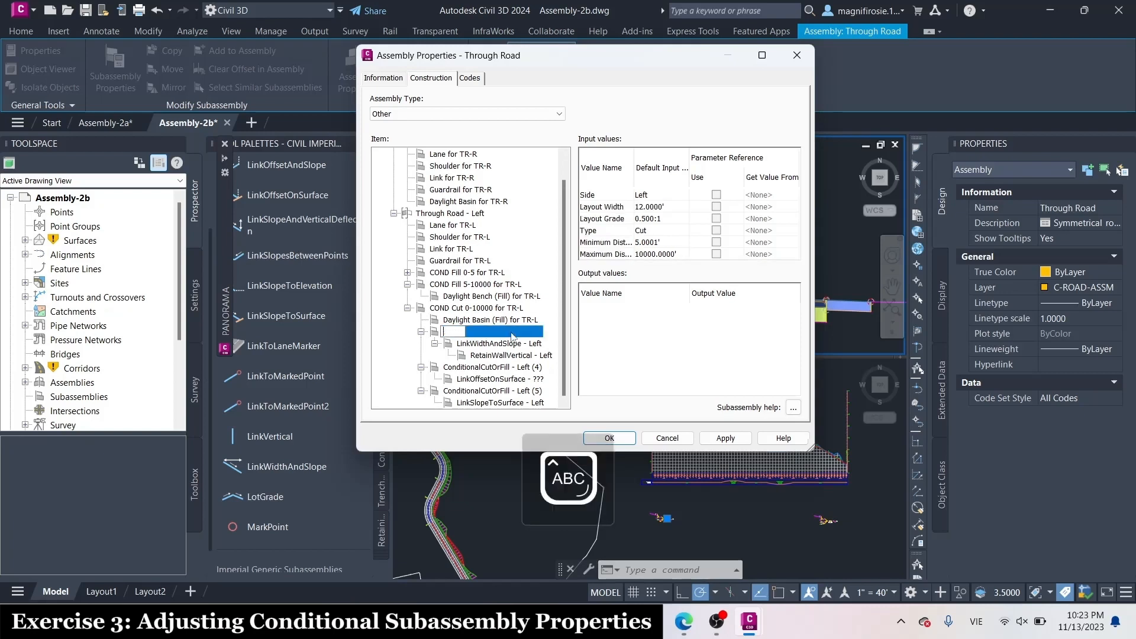
{"action": "type", "text": "COND C"}
{"action": "key", "text": "Caps_Lock"}
{"action": "type", "text": "ut"}
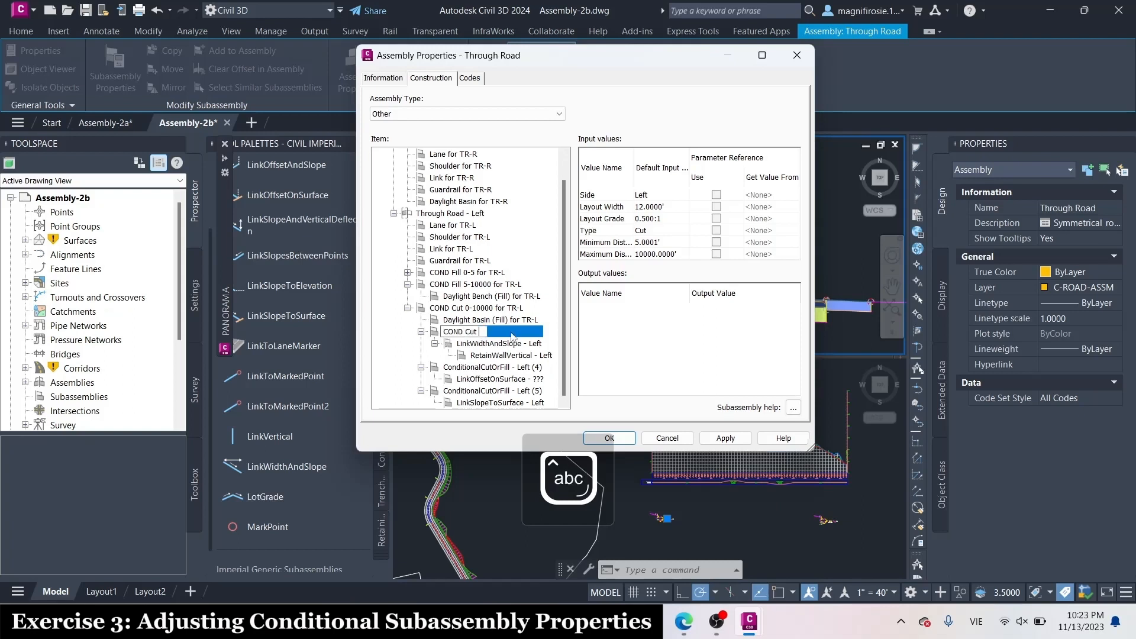
{"action": "type", "text": " 0-10000"}
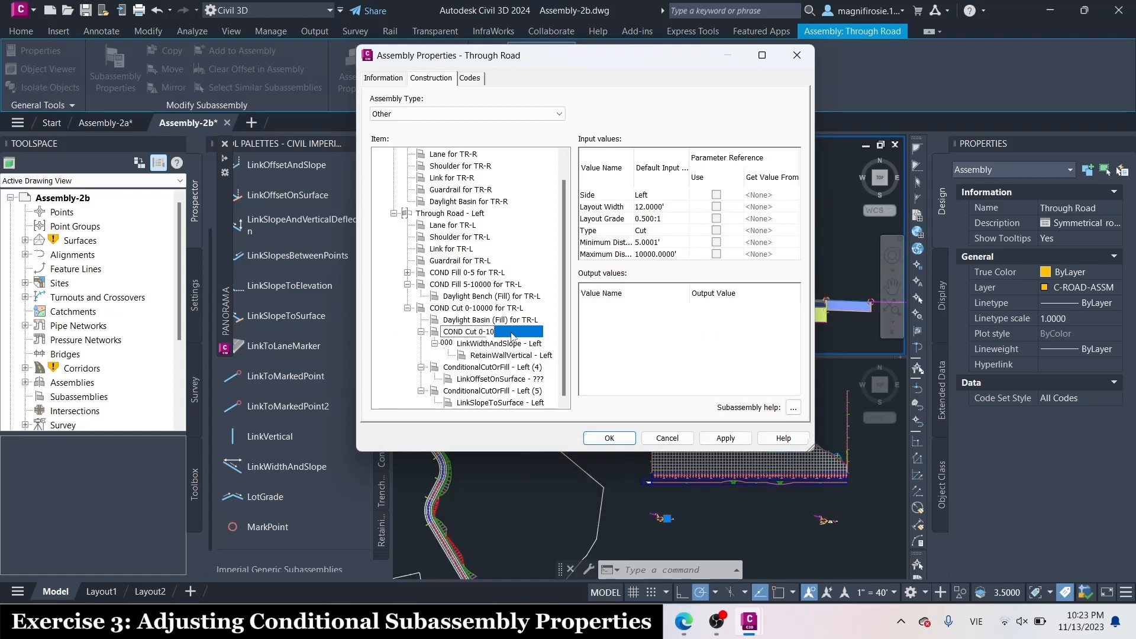
{"action": "type", "text": " --"}
{"action": "key", "text": "Caps_Lock"}
{"action": "type", "text": "C"}
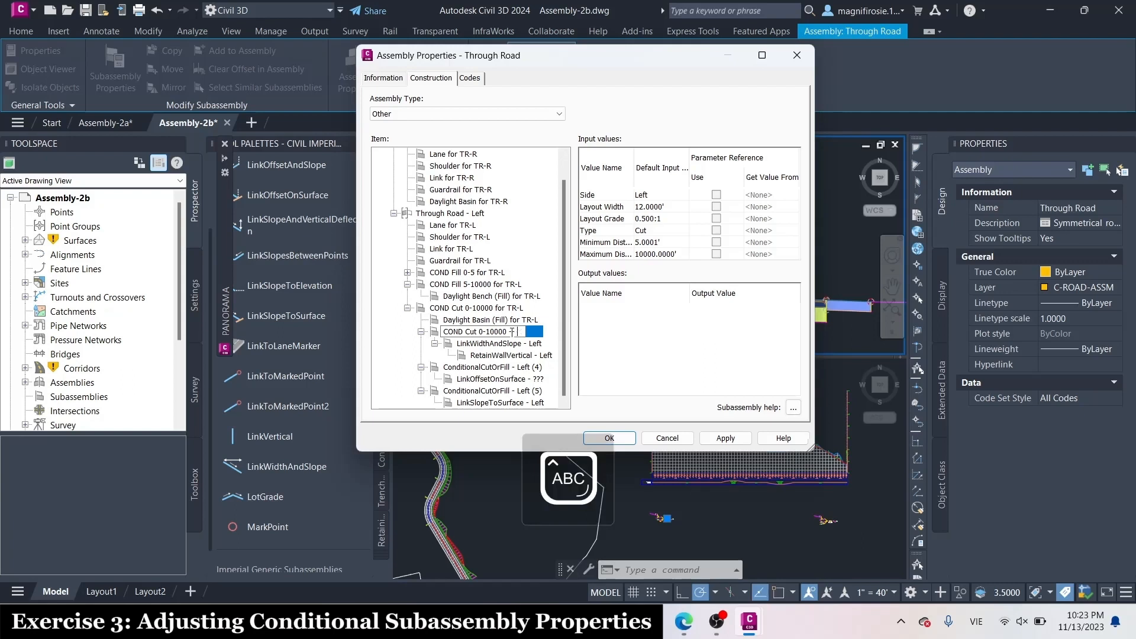
{"action": "key", "text": "Caps_Lock"}
{"action": "type", "text": "ut 5-1"}
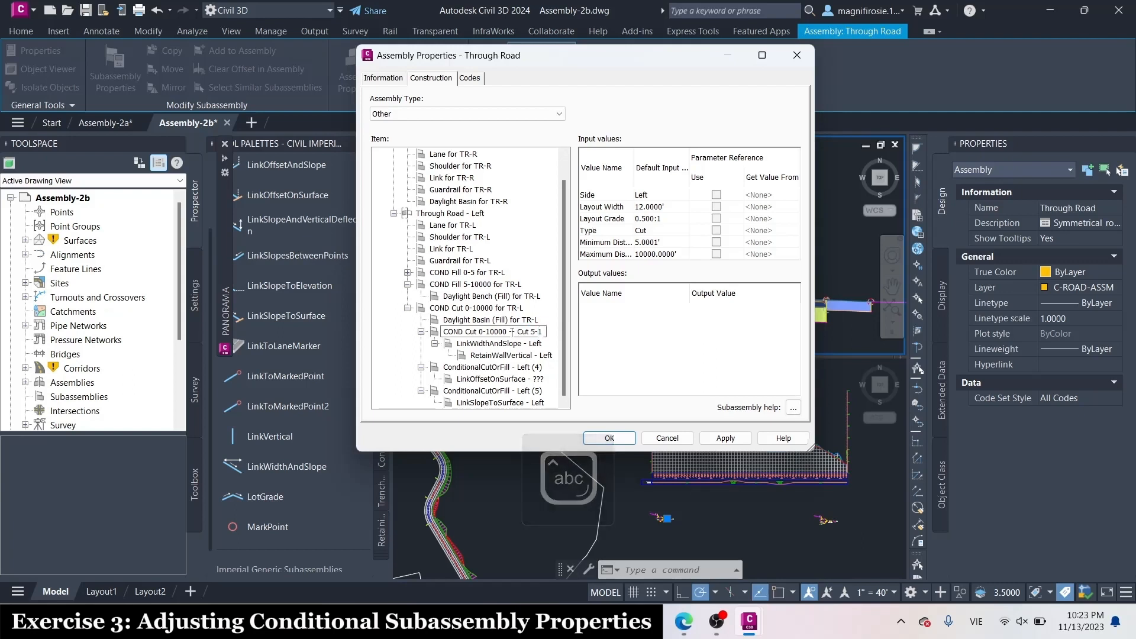
{"action": "type", "text": "0"}
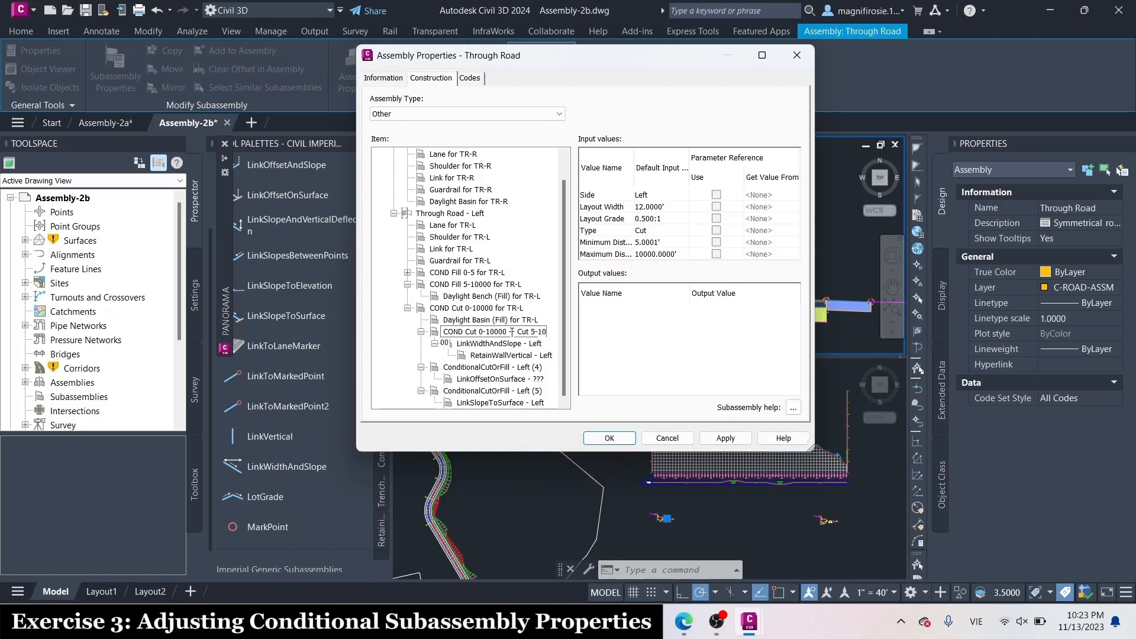
{"action": "type", "text": "000 f"}
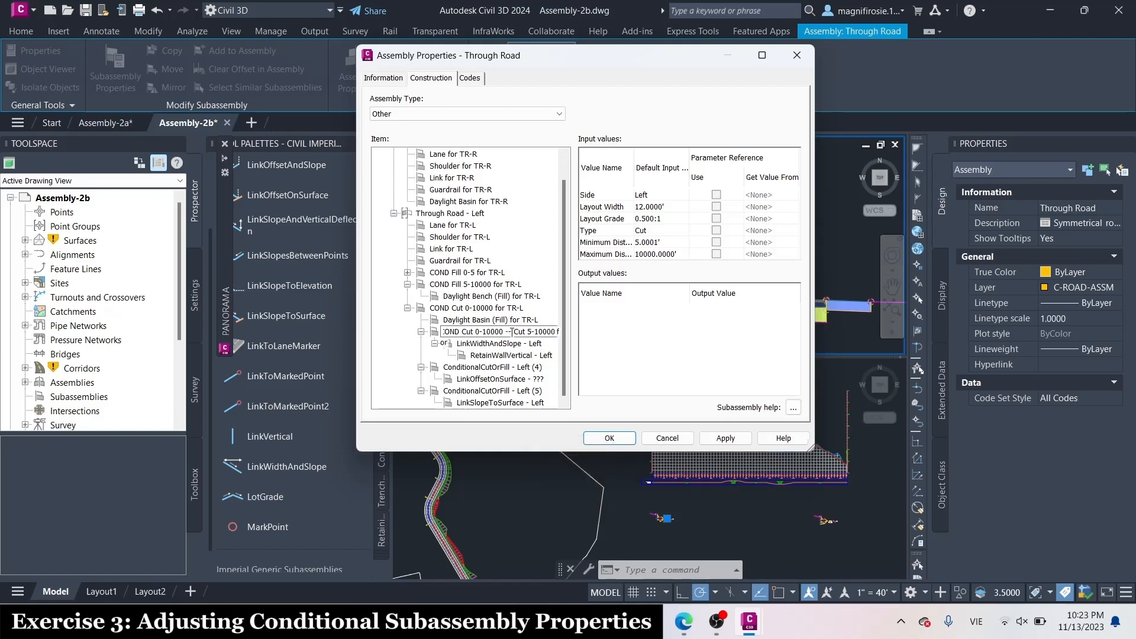
{"action": "type", "text": "or TR-L"}
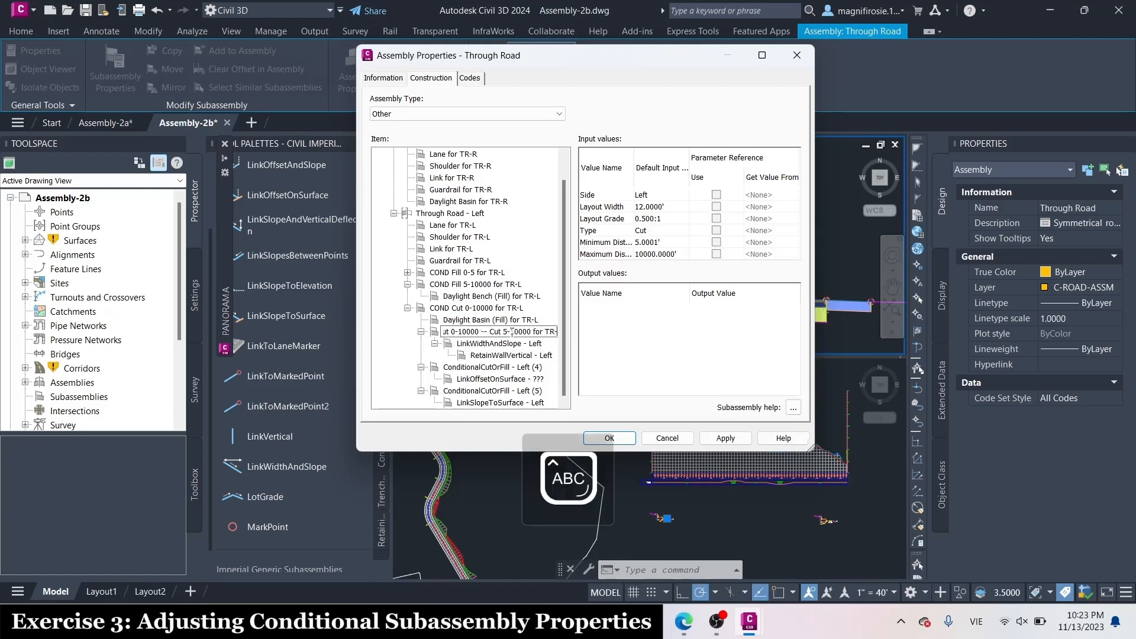
{"action": "key", "text": "Caps_Lock"}
{"action": "key", "text": "Return"}
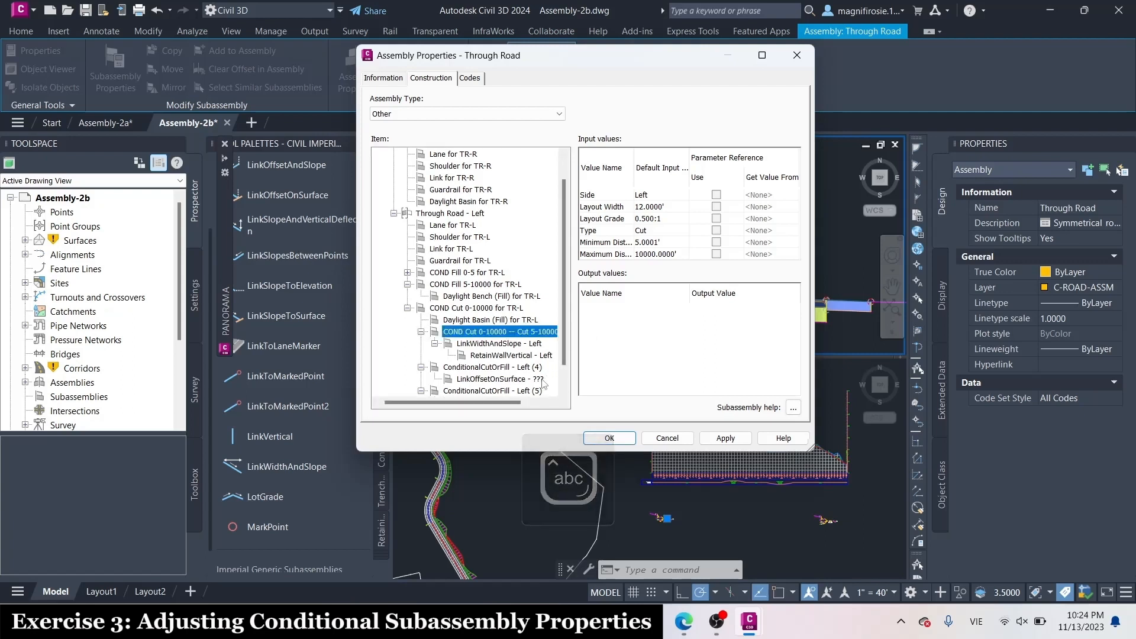
Rename the ConditionalCutOrFill - Left (4) item as COND Cut o-10000 -- Cut 0-5 for TR-L
{"action": "scroll", "coordinate": [497, 370], "scroll_direction": "down", "scroll_amount": 1}
{"action": "double_click", "coordinate": [503, 344]}
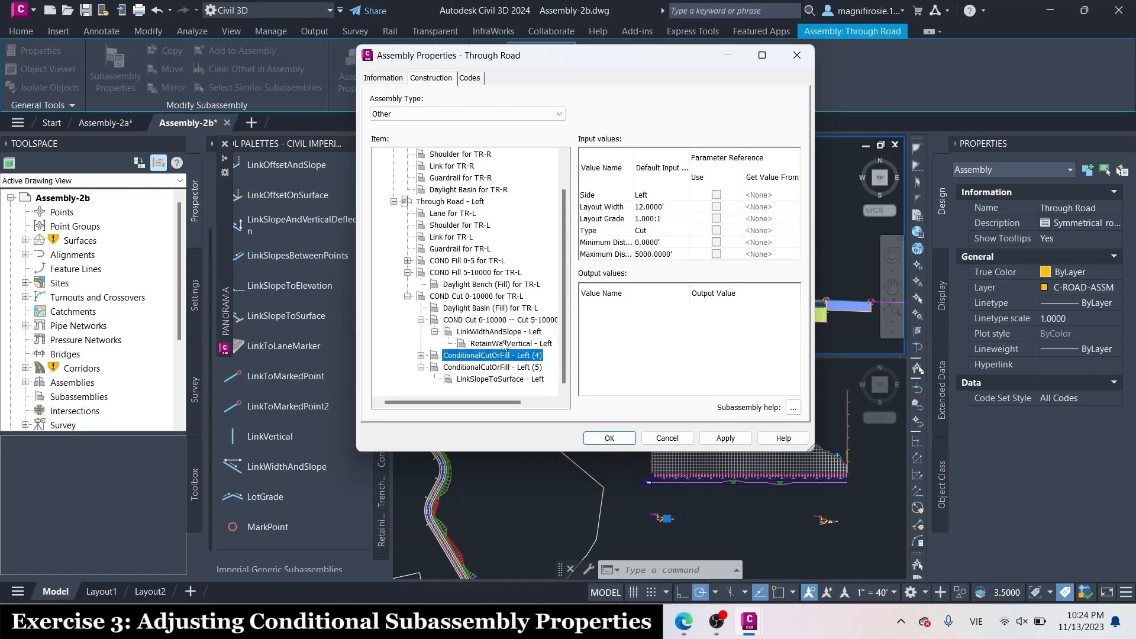
{"action": "left_click", "coordinate": [420, 355]}
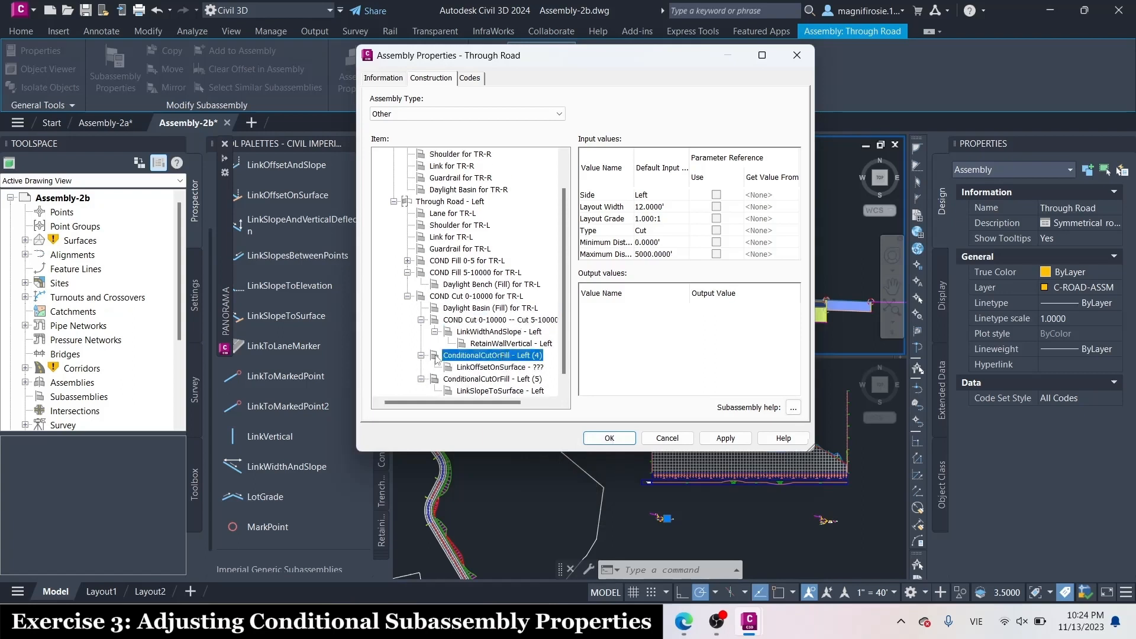
{"action": "left_click", "coordinate": [477, 355]}
{"action": "key", "text": "Caps_Lock"}
{"action": "type", "text": "COND C"}
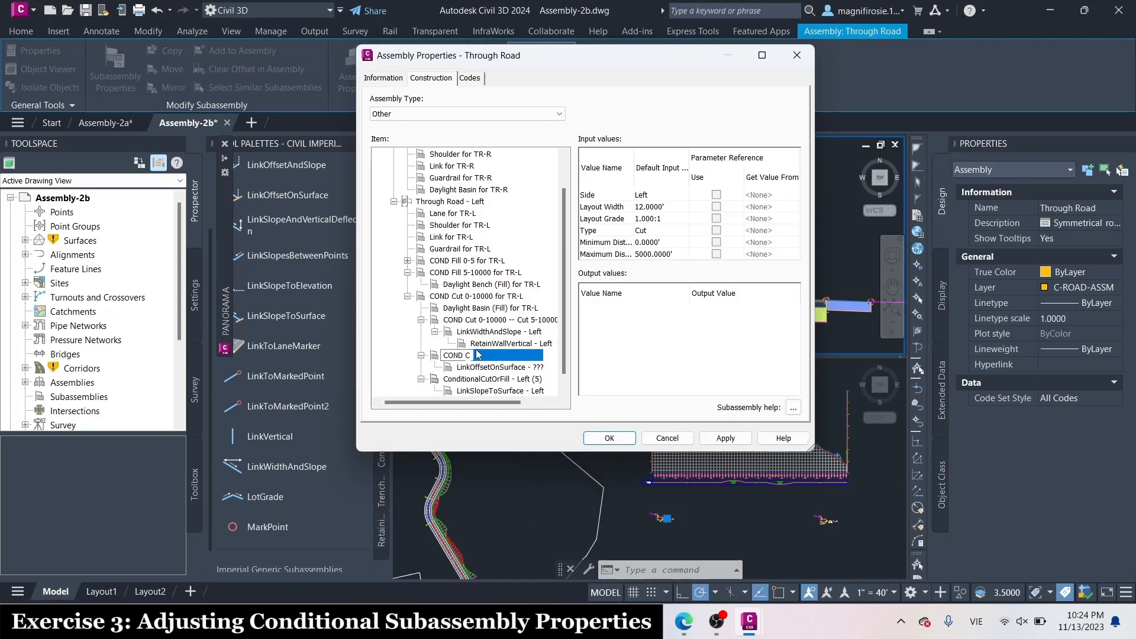
{"action": "key", "text": "Caps_Lock"}
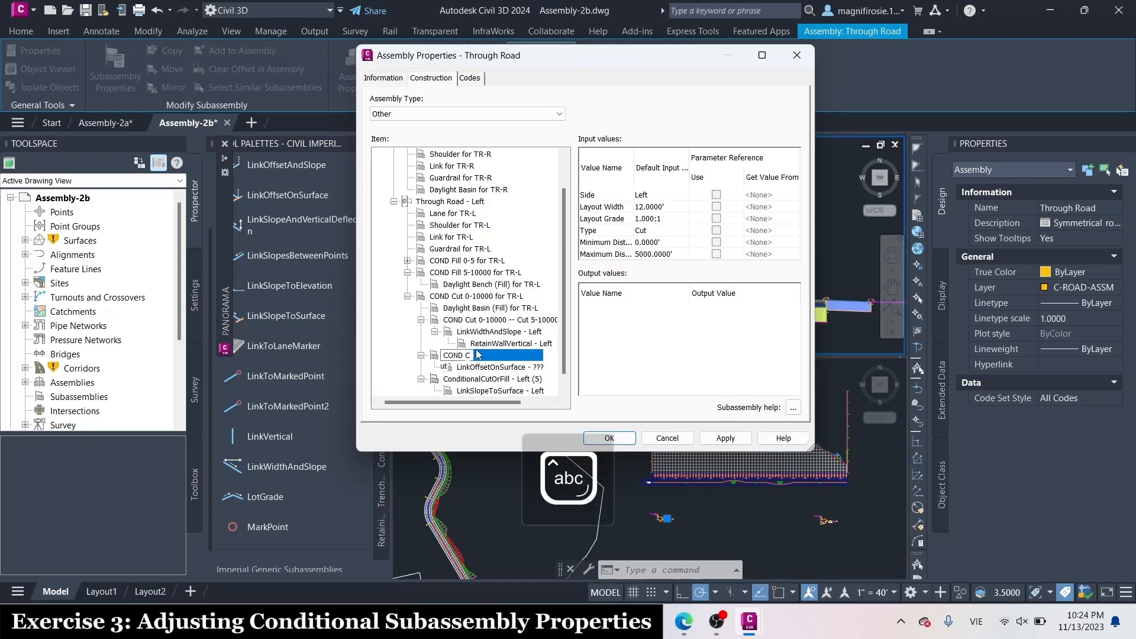
{"action": "type", "text": "Cut 0-10000"}
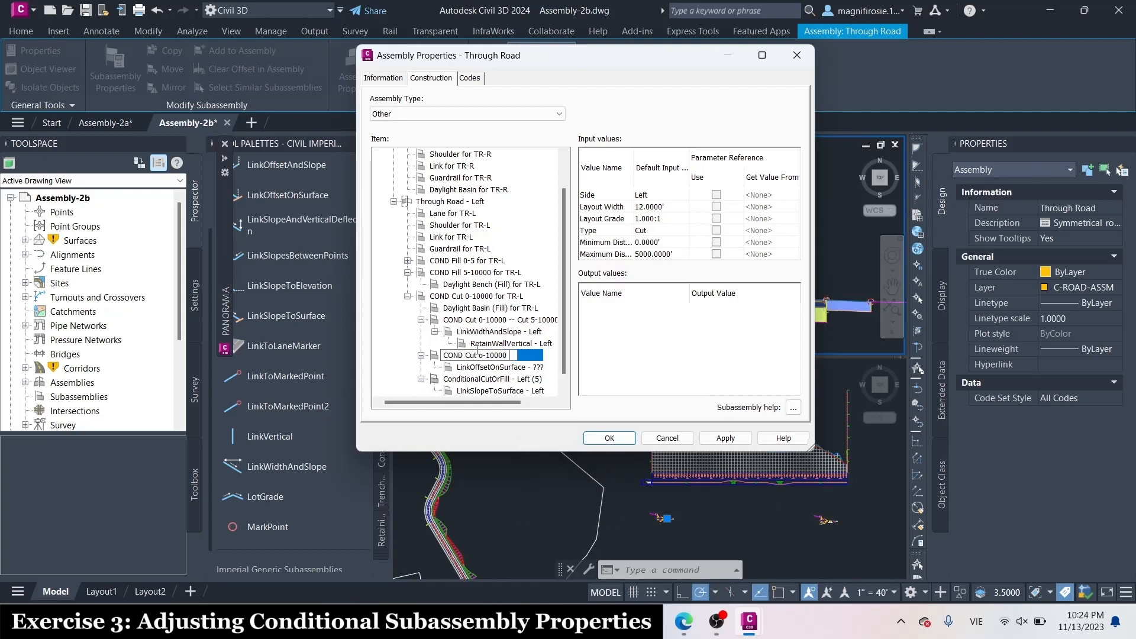
{"action": "type", "text": " --"}
{"action": "key", "text": "Caps_Lock"}
{"action": "type", "text": "C"}
{"action": "key", "text": "Caps_Lock"}
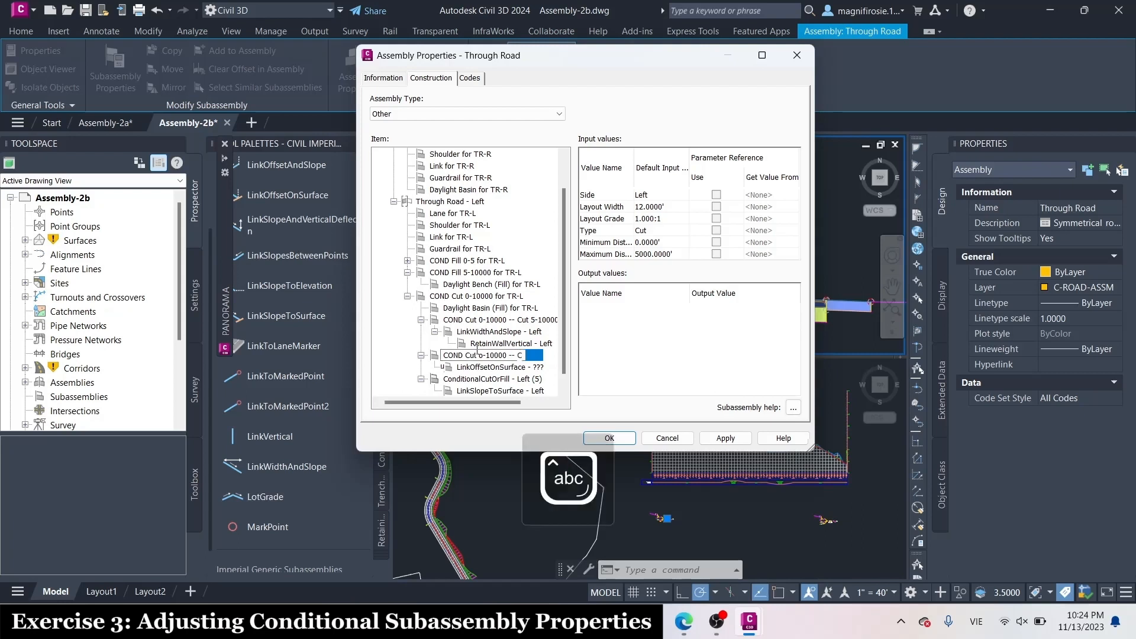
{"action": "type", "text": "ut"}
{"action": "key", "text": "Caps_Lock"}
{"action": "type", "text": "0-5"}
{"action": "key", "text": "Caps_Lock"}
{"action": "type", "text": "for"}
{"action": "key", "text": "Caps_Lock"}
{"action": "type", "text": "TR-L"}
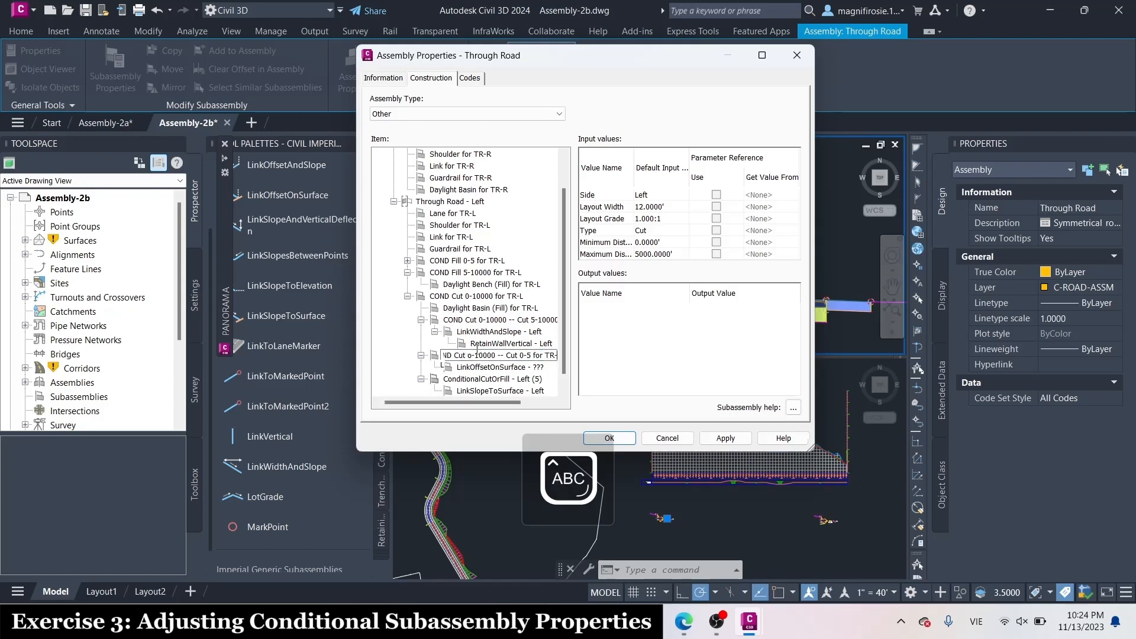
{"action": "key", "text": "Caps_Lock"}
{"action": "key", "text": "Return"}
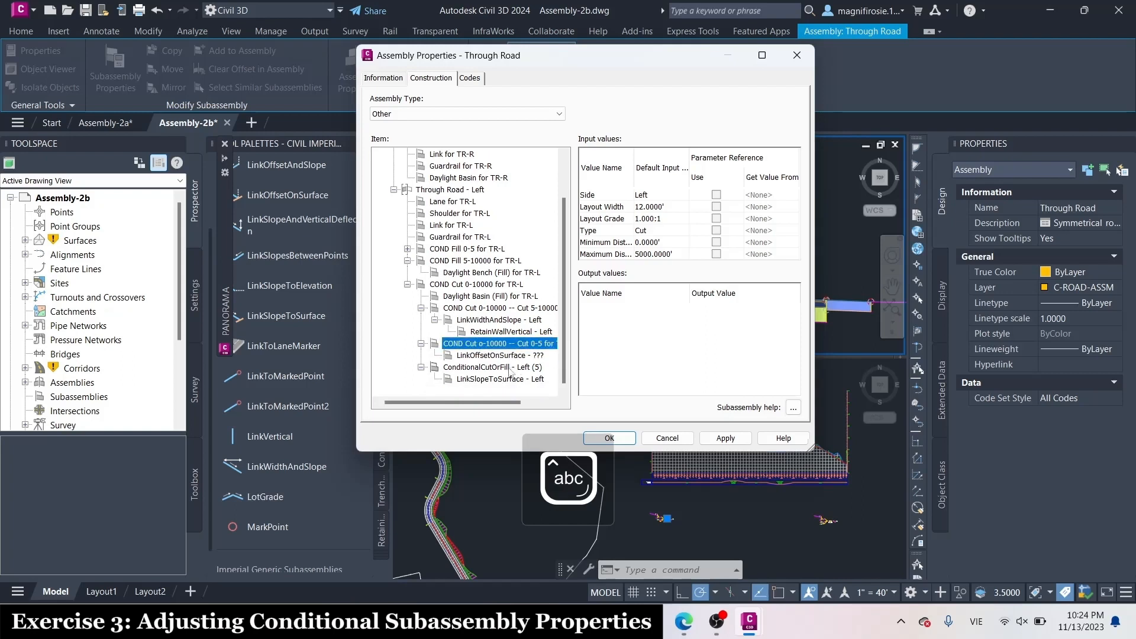
Rename the ConditionalCutOrFill - Left (5) item as COND Fill o-10000 -- Cut 0-5 for TR-L
{"action": "double_click", "coordinate": [505, 368]}
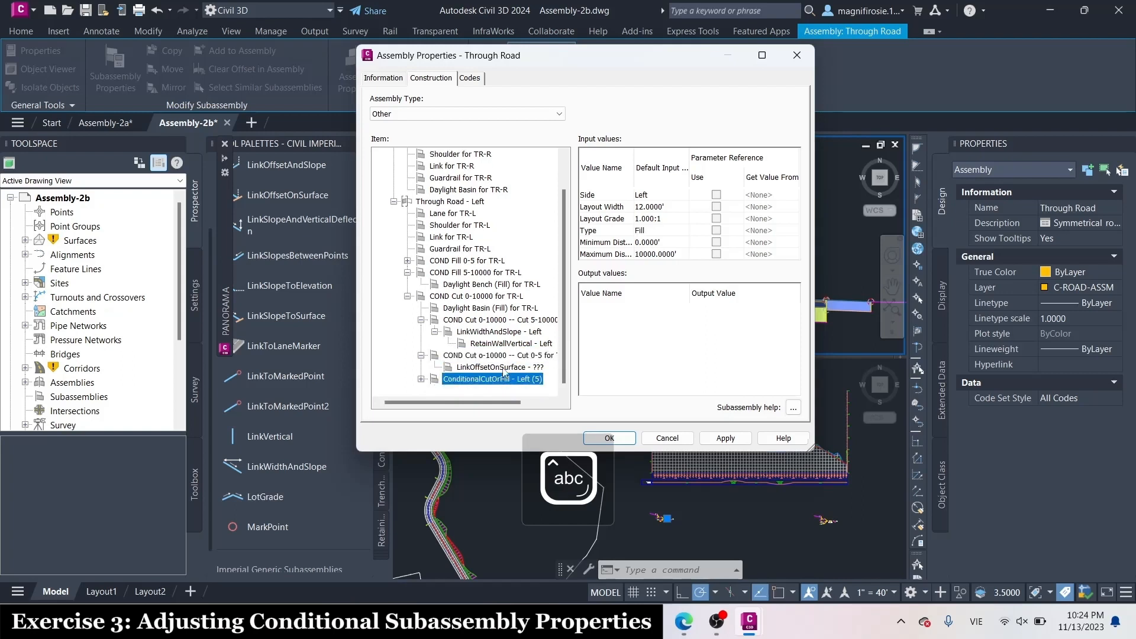
{"action": "double_click", "coordinate": [479, 379]}
{"action": "left_click", "coordinate": [479, 368]}
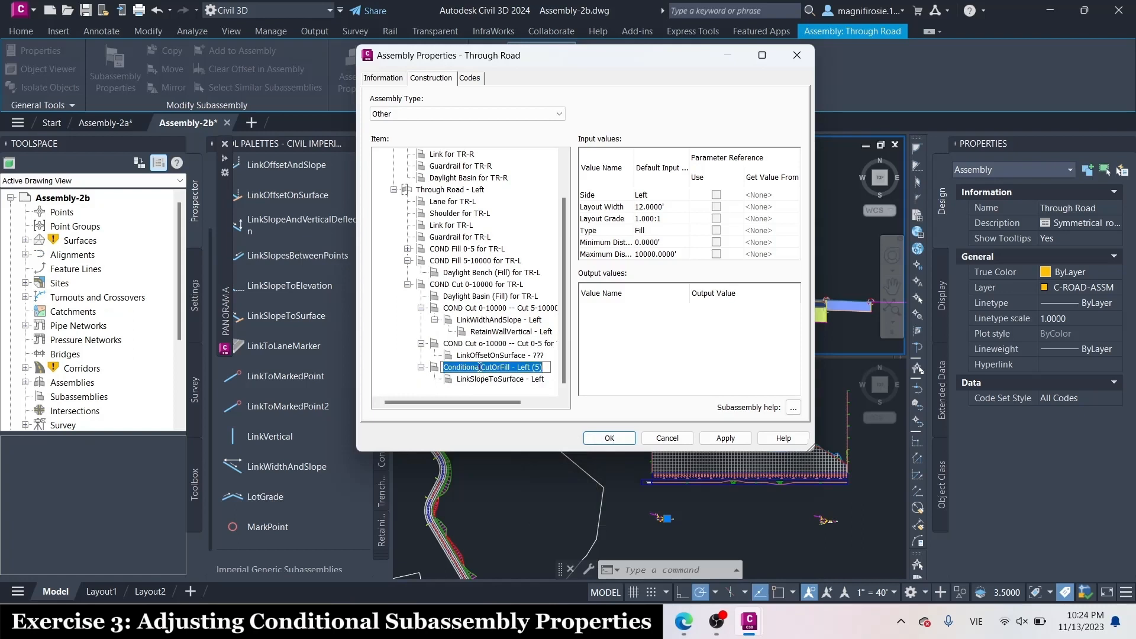
{"action": "key", "text": "Caps_Lock"}
{"action": "type", "text": "COND"}
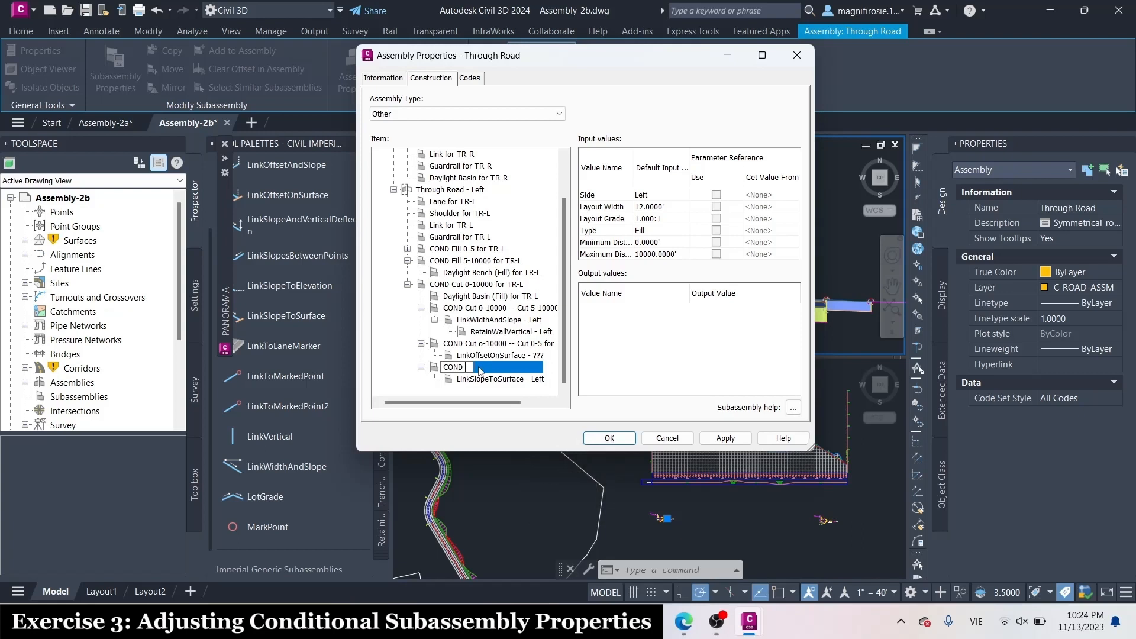
{"action": "type", "text": "F"}
{"action": "key", "text": "Caps_Lock"}
{"action": "type", "text": "il"}
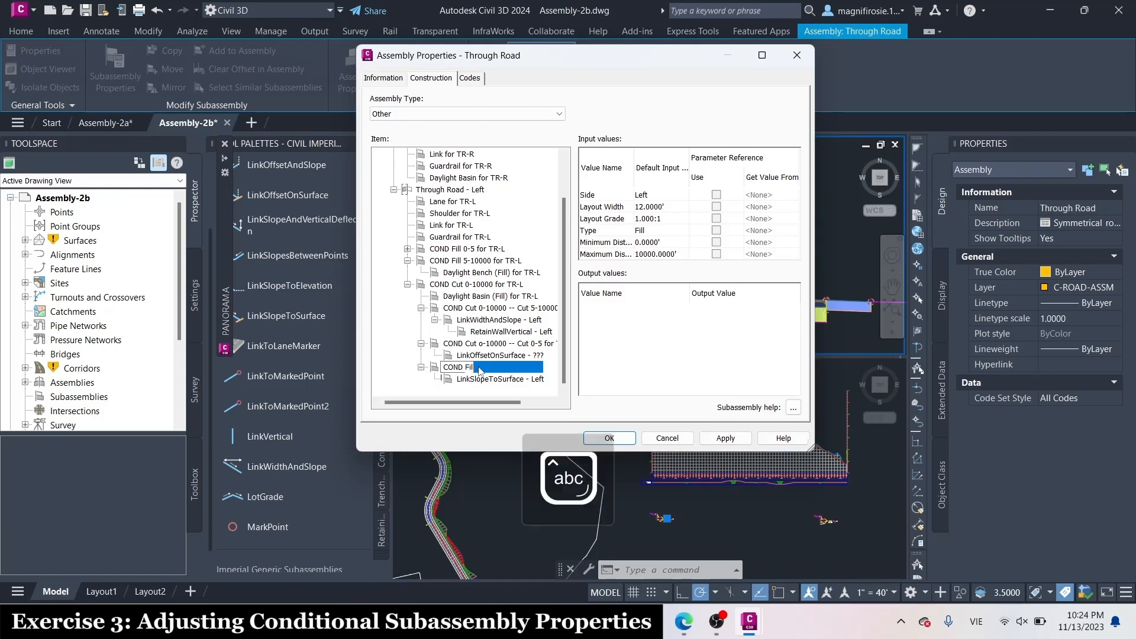
{"action": "type", "text": "l o-1000"}
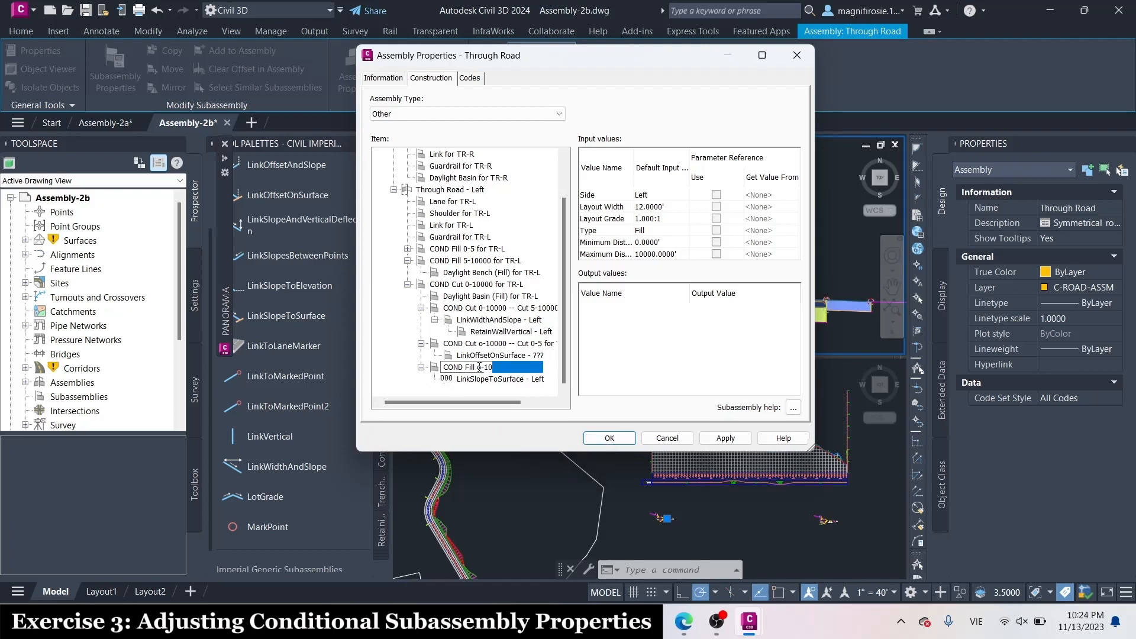
{"action": "type", "text": "0 --"}
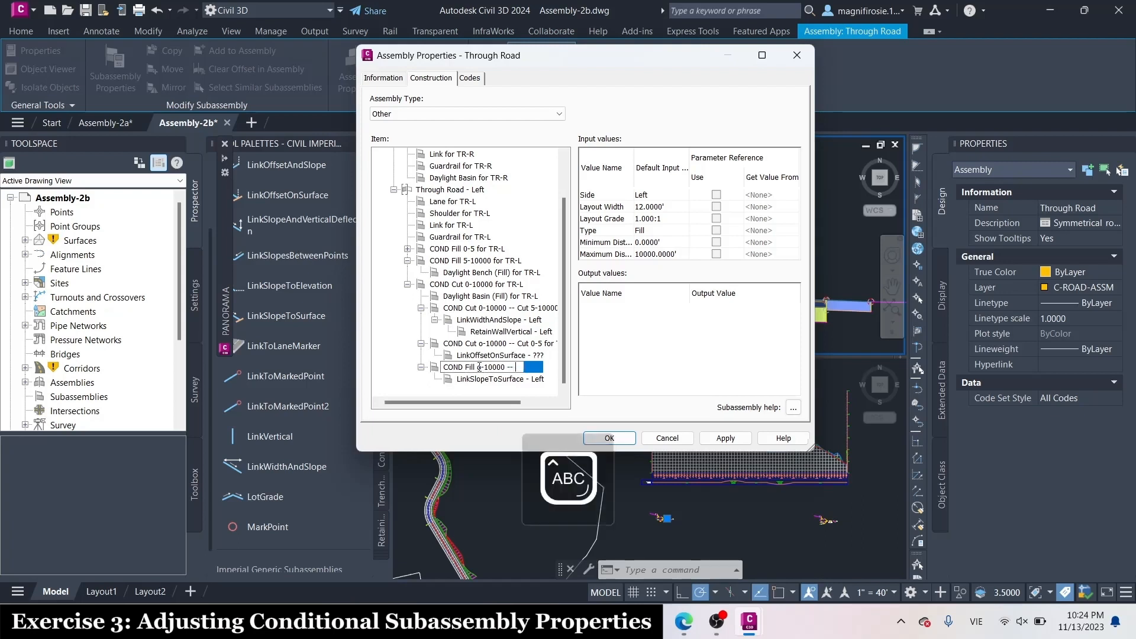
{"action": "key", "text": "Caps_Lock"}
{"action": "type", "text": "Cut"}
{"action": "key", "text": "Caps_Lock"}
{"action": "type", "text": "0-5 for"}
{"action": "key", "text": "Caps_Lock"}
{"action": "key", "text": "Caps_Lock"}
{"action": "type", "text": "TR-"}
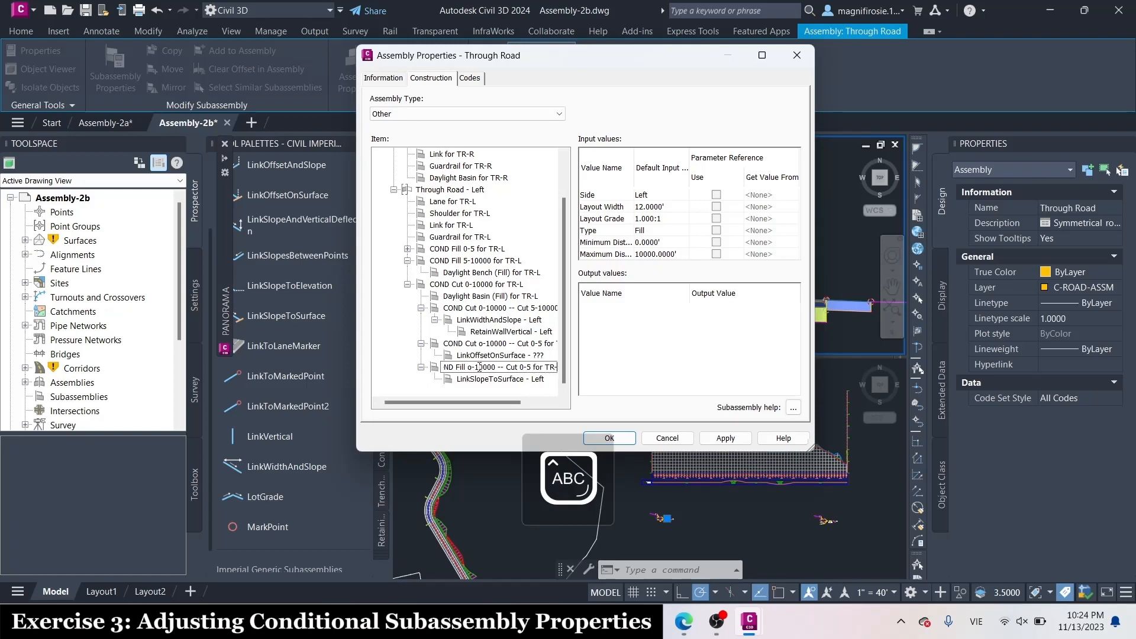
{"action": "type", "text": "L"}
{"action": "key", "text": "Return"}
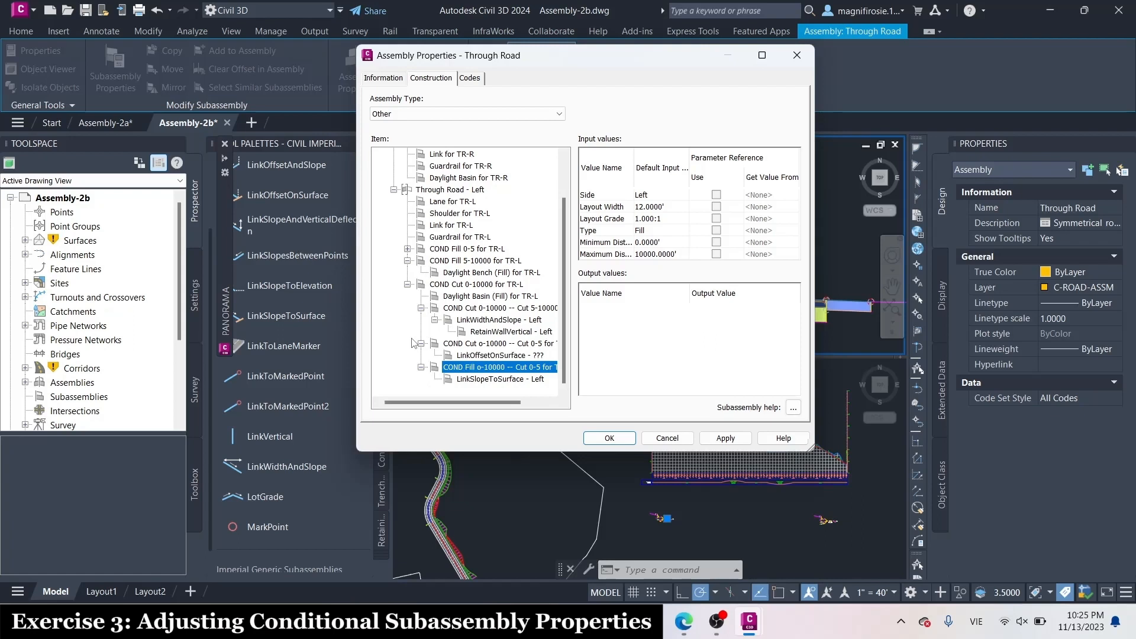
Correct the name of the conditional fill item above LinkSlopeToSurface - Left to COND Fill 0-10000 -- Cut 0-10000 for TR-L
{"action": "left_click", "coordinate": [518, 371]}
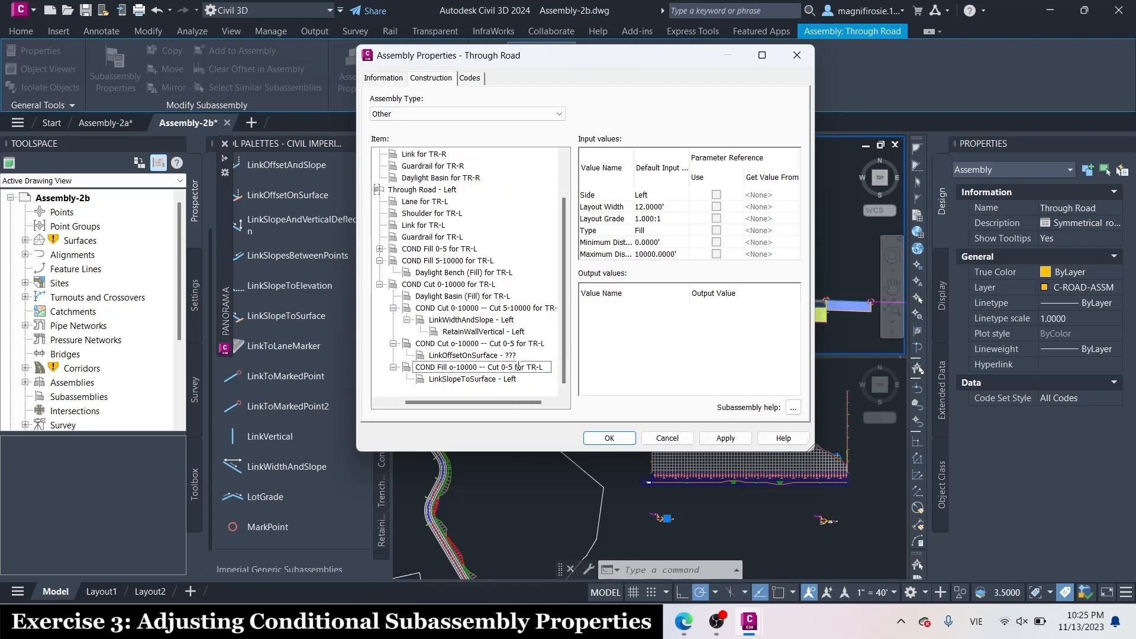
{"action": "key", "text": "BackSpace"}
{"action": "type", "text": "10000"}
{"action": "left_click", "coordinate": [452, 367]}
{"action": "key", "text": "BackSpace"}
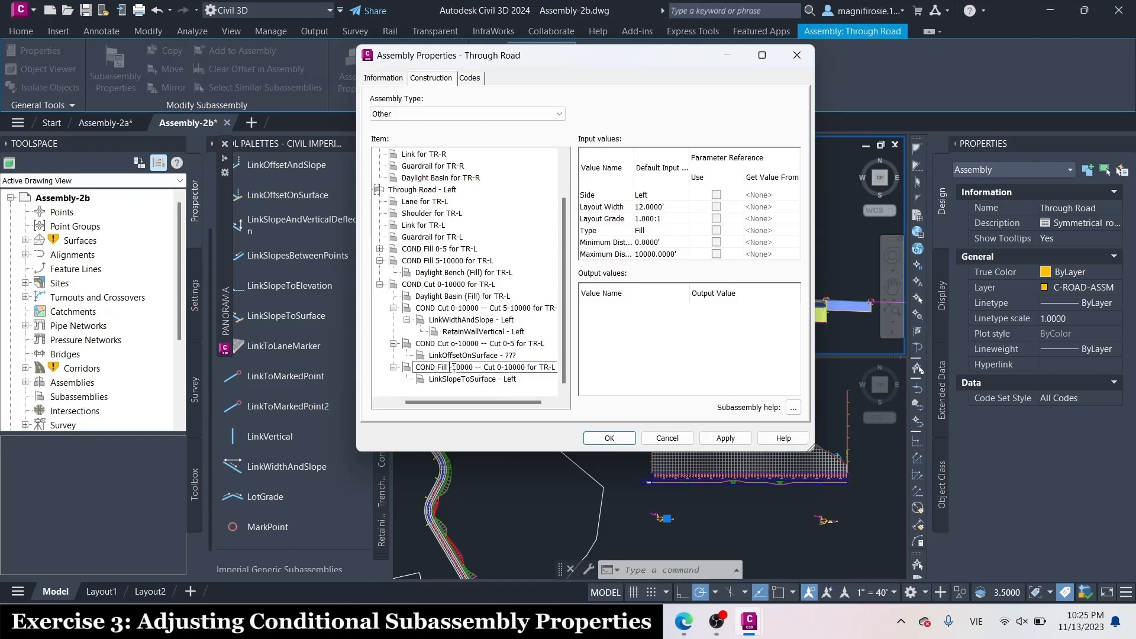
{"action": "type", "text": "0-"}
{"action": "key", "text": "Return"}
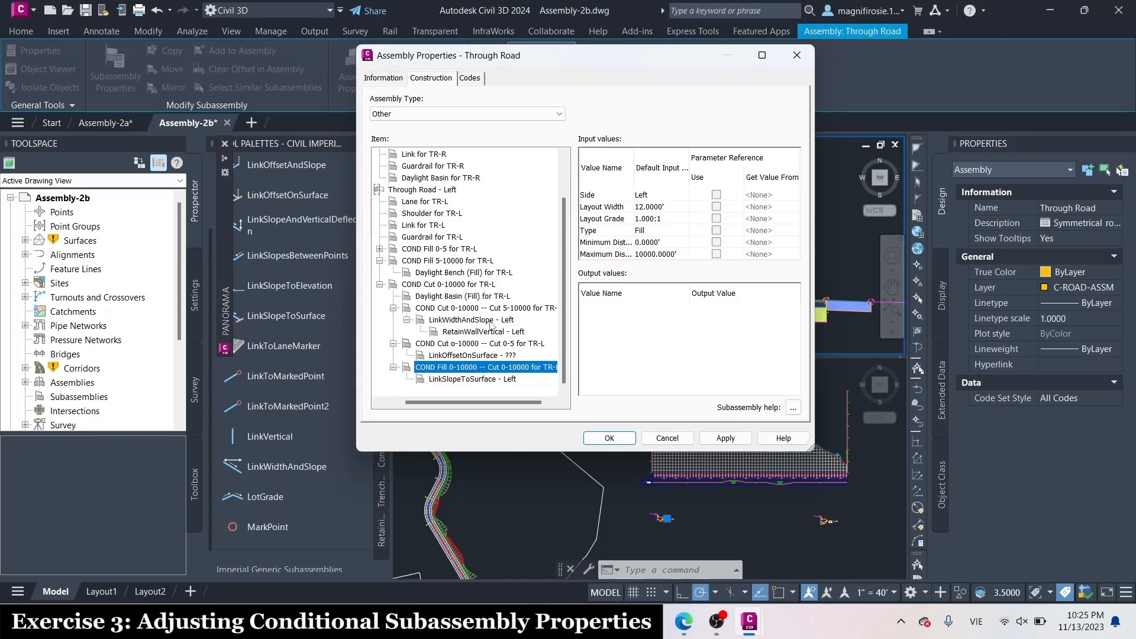
Rename the LinkWidthAndSlope - Left item as Daylight Width Slope (Cut 0-10000 -- Cut 5-10000) for TR-L
{"action": "left_click", "coordinate": [491, 321]}
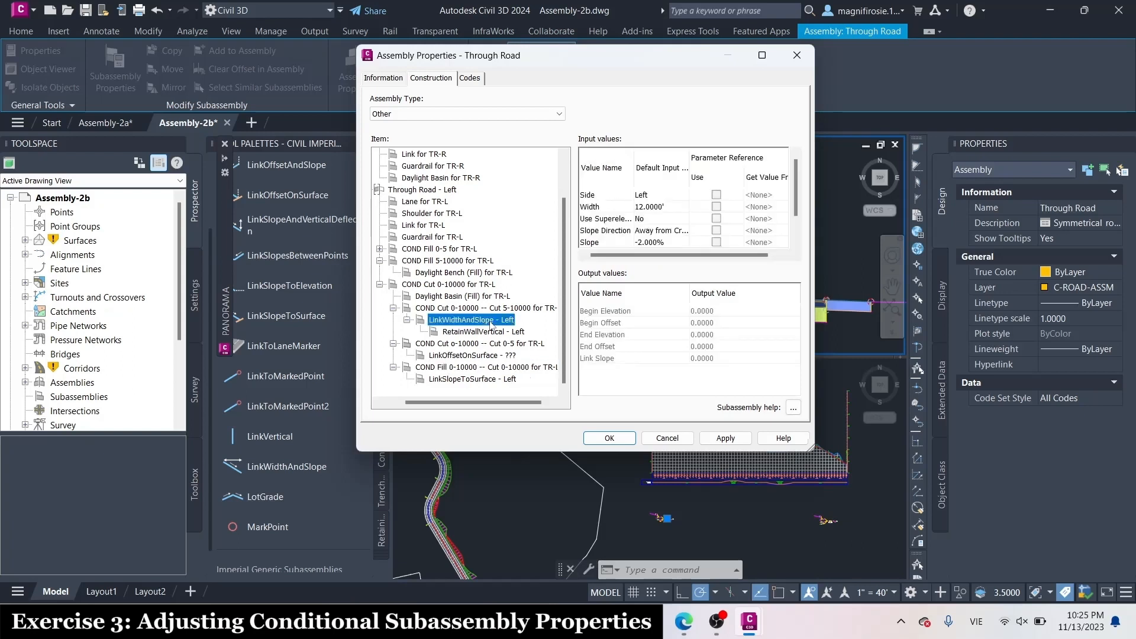
{"action": "left_click", "coordinate": [490, 321]}
{"action": "key", "text": "Caps_Lock"}
{"action": "type", "text": "d"}
{"action": "key", "text": "Caps_Lock"}
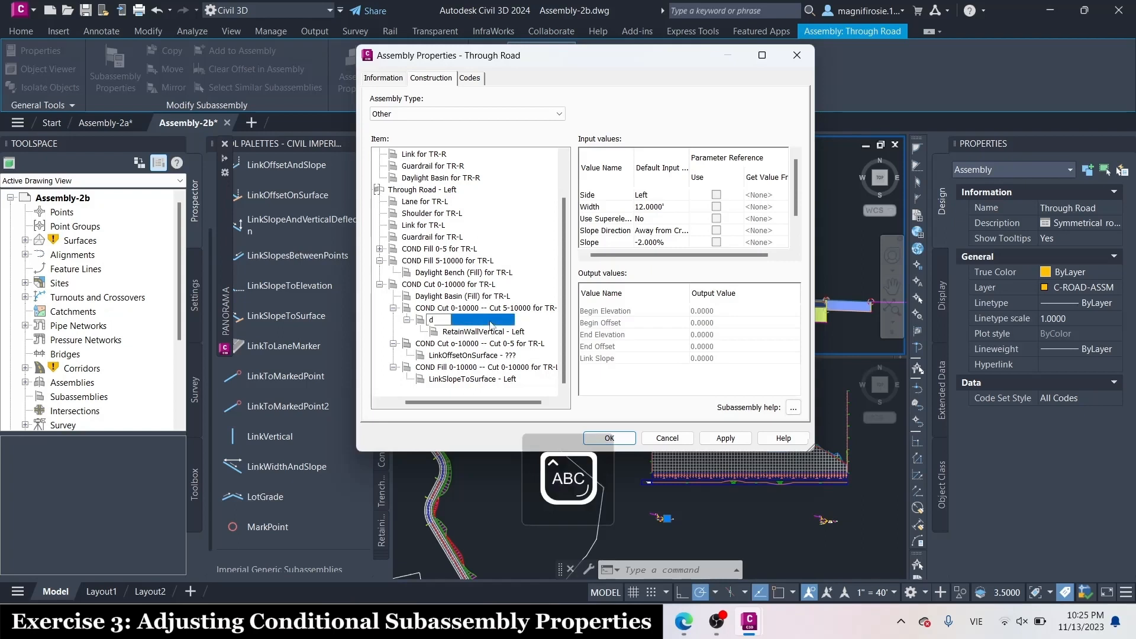
{"action": "type", "text": "AY"}
{"action": "key", "text": "Caps_Lock"}
{"action": "key", "text": "BackSpace"}
{"action": "key", "text": "BackSpace"}
{"action": "type", "text": "Daylight"}
{"action": "key", "text": "Caps_Lock"}
{"action": "type", "text": "U"}
{"action": "key", "text": "Caps_Lock"}
{"action": "key", "text": "BackSpace"}
{"action": "key", "text": "Caps_Lock"}
{"action": "type", "text": "W"}
{"action": "key", "text": "Caps_Lock"}
{"action": "type", "text": "idth"}
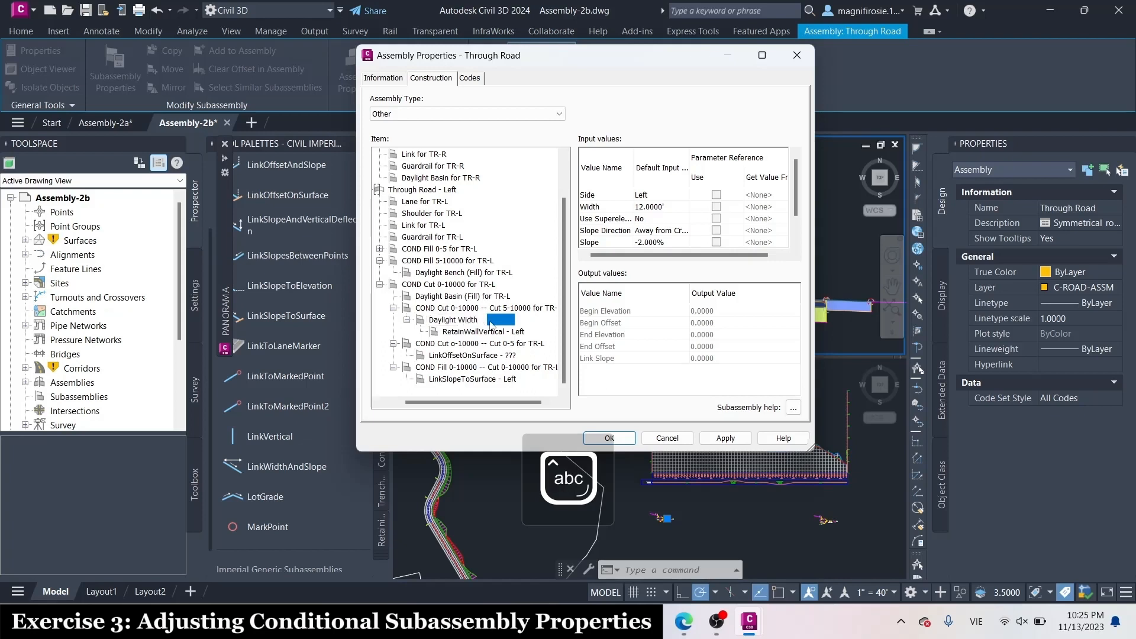
{"action": "key", "text": "Caps_Lock"}
{"action": "type", "text": "S"}
{"action": "key", "text": "Caps_Lock"}
{"action": "type", "text": "lope ("}
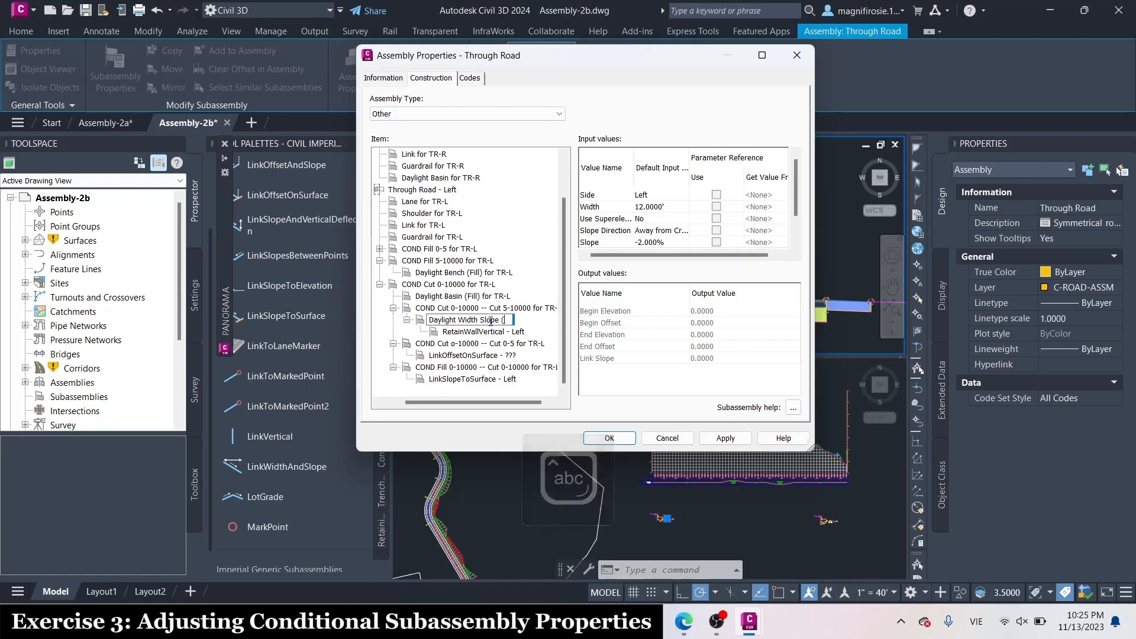
{"action": "key", "text": "Caps_Lock"}
{"action": "type", "text": "(C"}
{"action": "key", "text": "Caps_Lock"}
{"action": "key", "text": "Caps_Lock"}
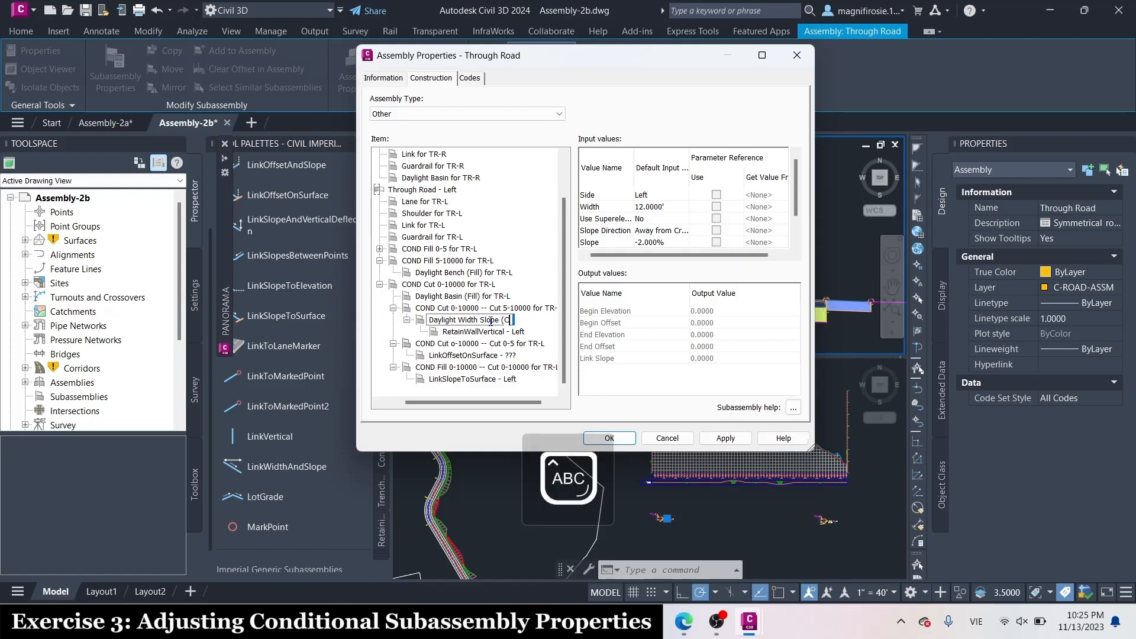
{"action": "key", "text": "Caps_Lock"}
{"action": "type", "text": "ut 0-1000"}
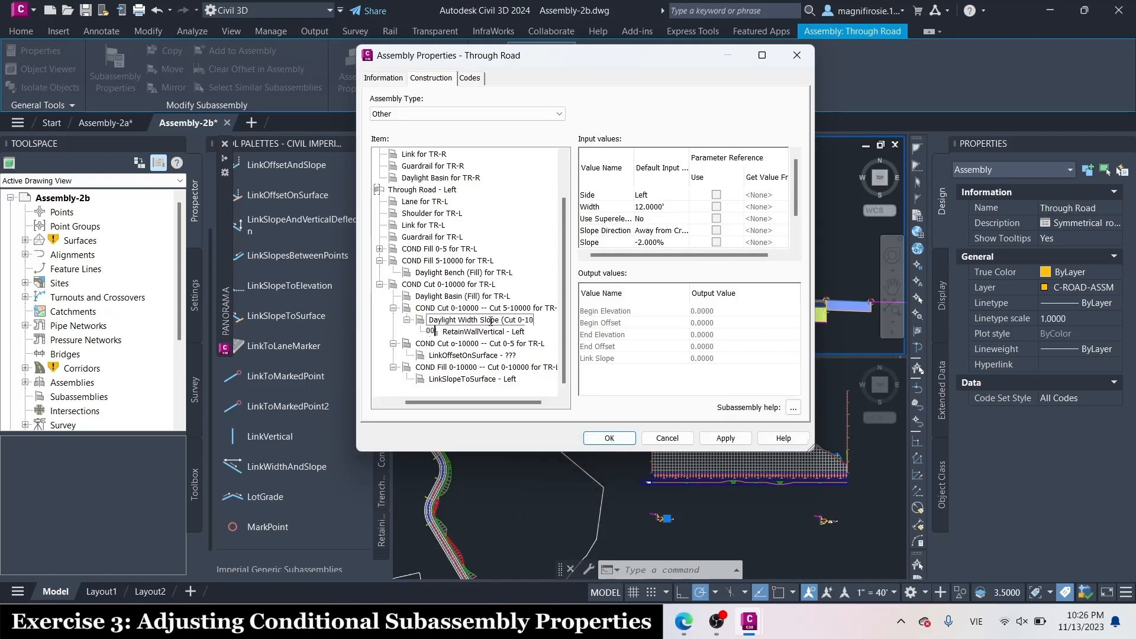
{"action": "type", "text": "0 --"}
{"action": "key", "text": "Caps_Lock"}
{"action": "type", "text": "C"}
{"action": "key", "text": "Caps_Lock"}
{"action": "type", "text": "ut"}
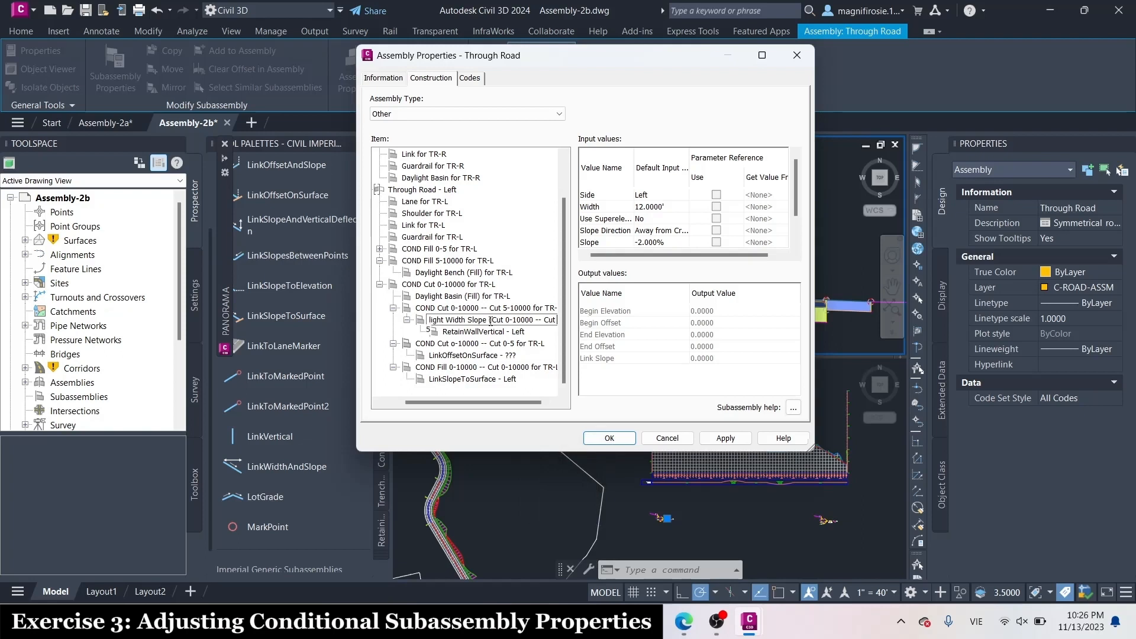
{"action": "type", "text": "5-10000"}
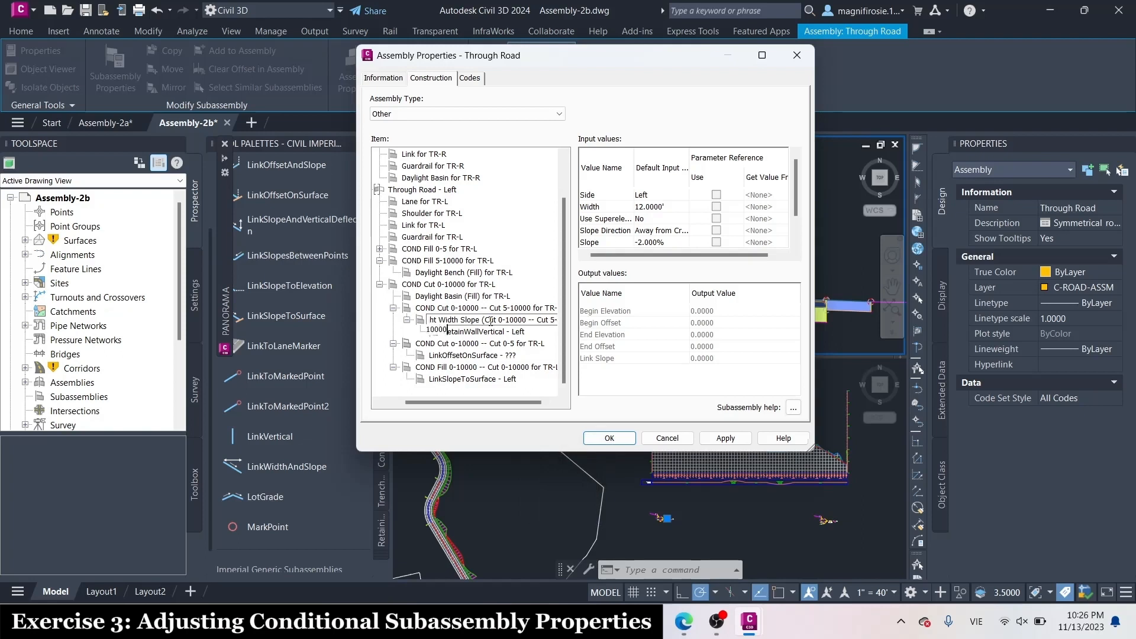
{"action": "type", "text": ") fo"}
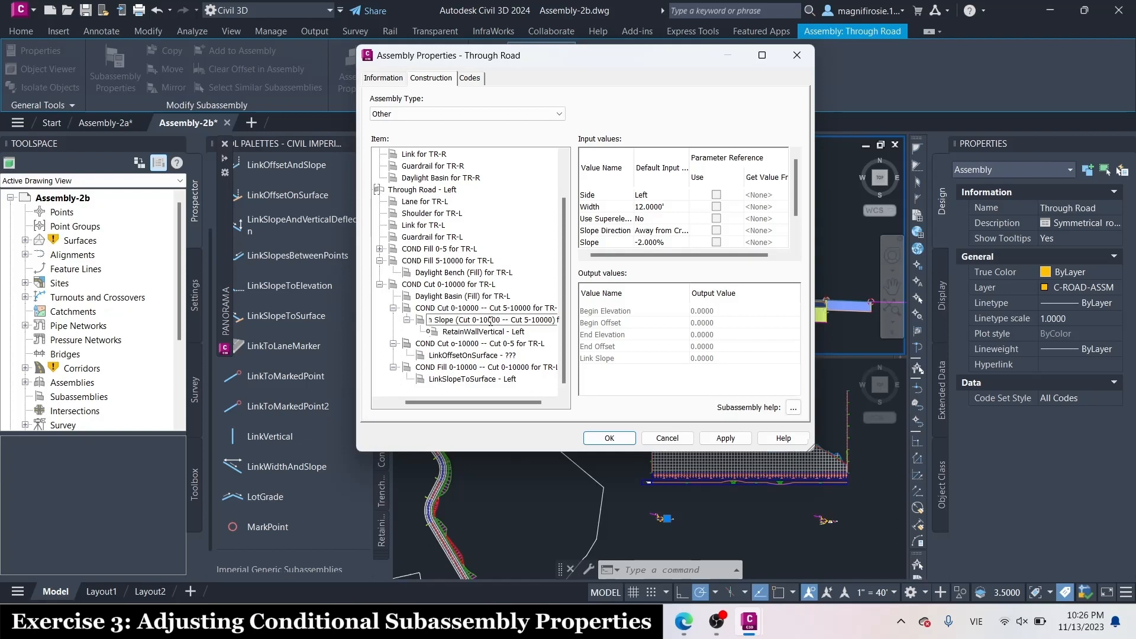
{"action": "type", "text": "r"}
{"action": "key", "text": "Caps_Lock"}
{"action": "type", "text": "TR-"}
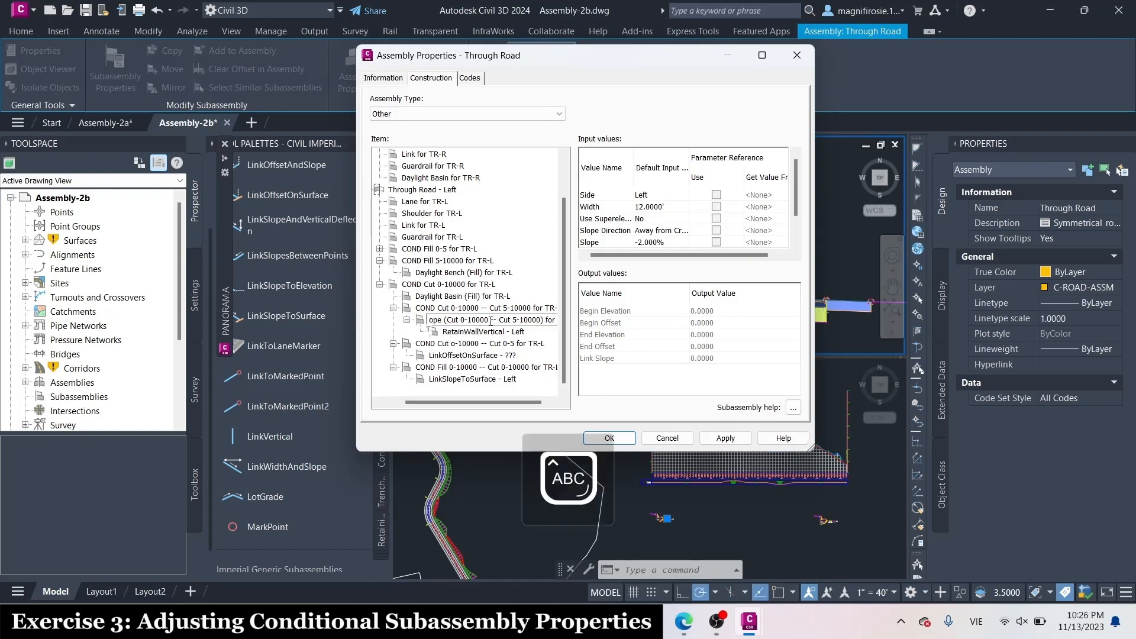
{"action": "type", "text": "L"}
{"action": "key", "text": "Caps_Lock"}
{"action": "key", "text": "Return"}
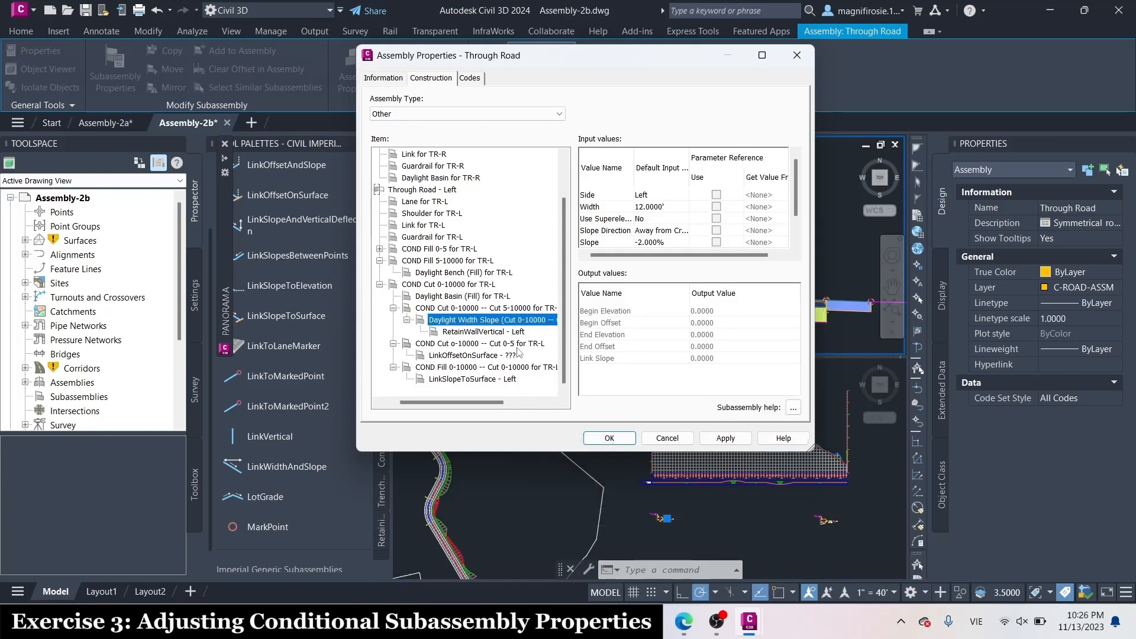
Rename the RetainWallVertical - Left item as Retaining Wall (Cut 0-10000 -- Cut 5-10000) for TR-L
{"action": "left_click", "coordinate": [491, 332]}
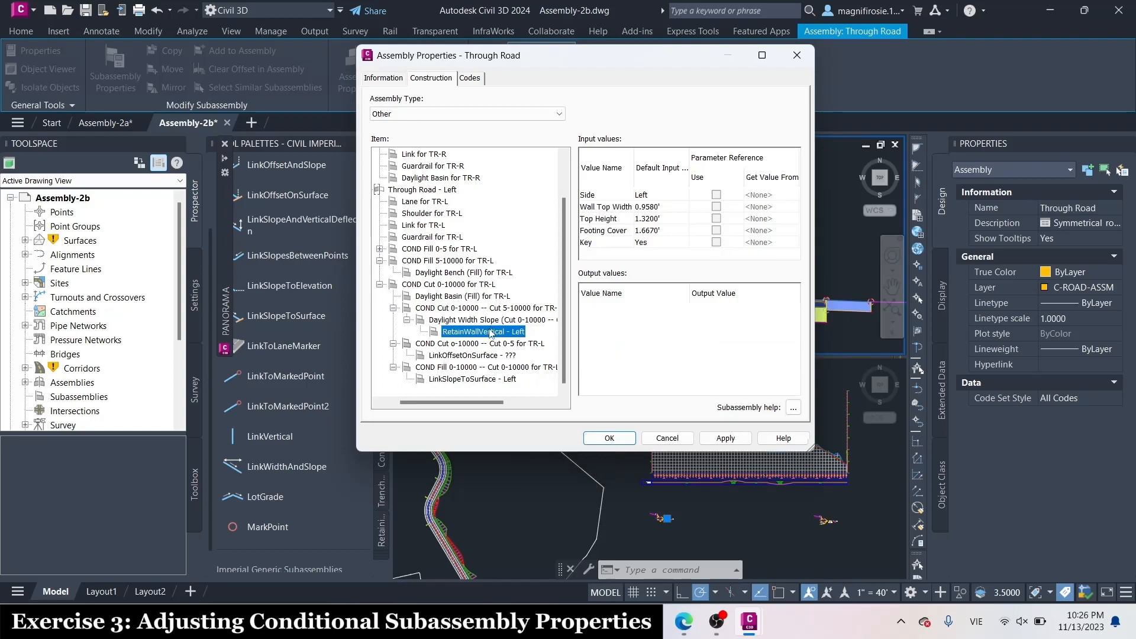
{"action": "left_click", "coordinate": [491, 333]}
{"action": "key", "text": "Caps_Lock"}
{"action": "type", "text": "R"}
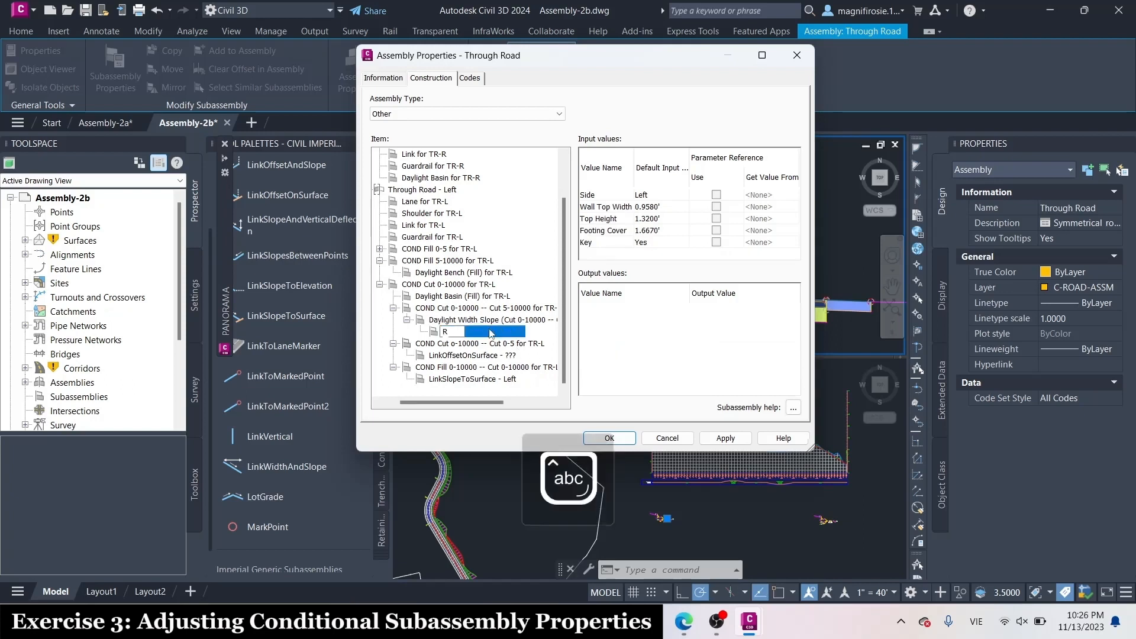
{"action": "type", "text": "etaining"}
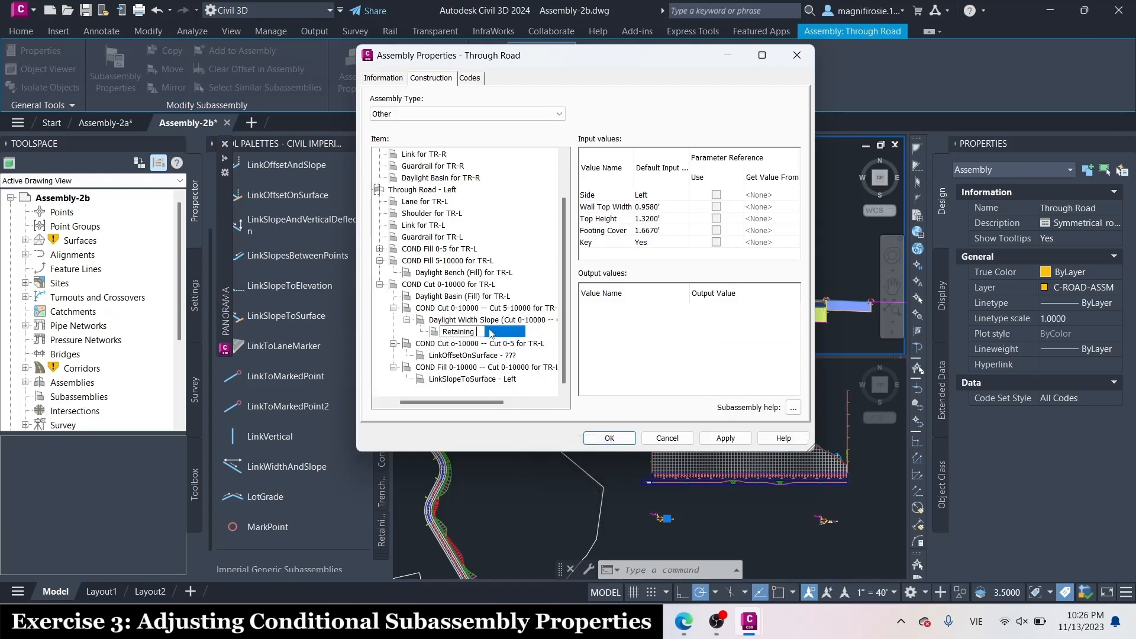
{"action": "key", "text": "Caps_Lock"}
{"action": "type", "text": "U"}
{"action": "key", "text": "Caps_Lock"}
{"action": "key", "text": "BackSpace"}
{"action": "key", "text": "Caps_Lock"}
{"action": "type", "text": "W"}
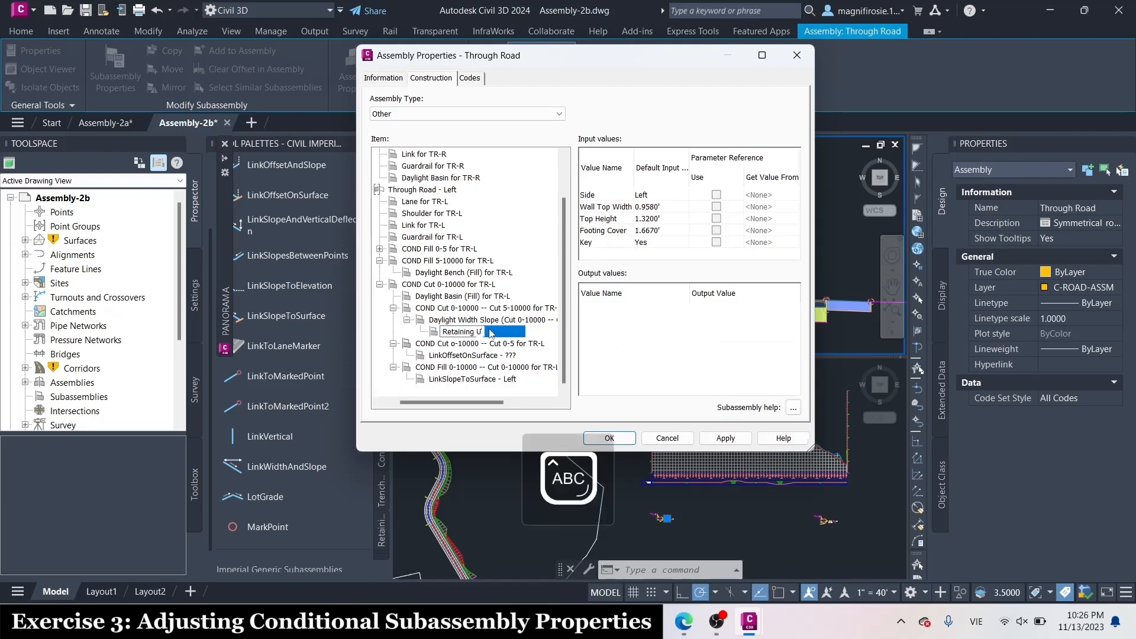
{"action": "key", "text": "Caps_Lock"}
{"action": "type", "text": "all ("}
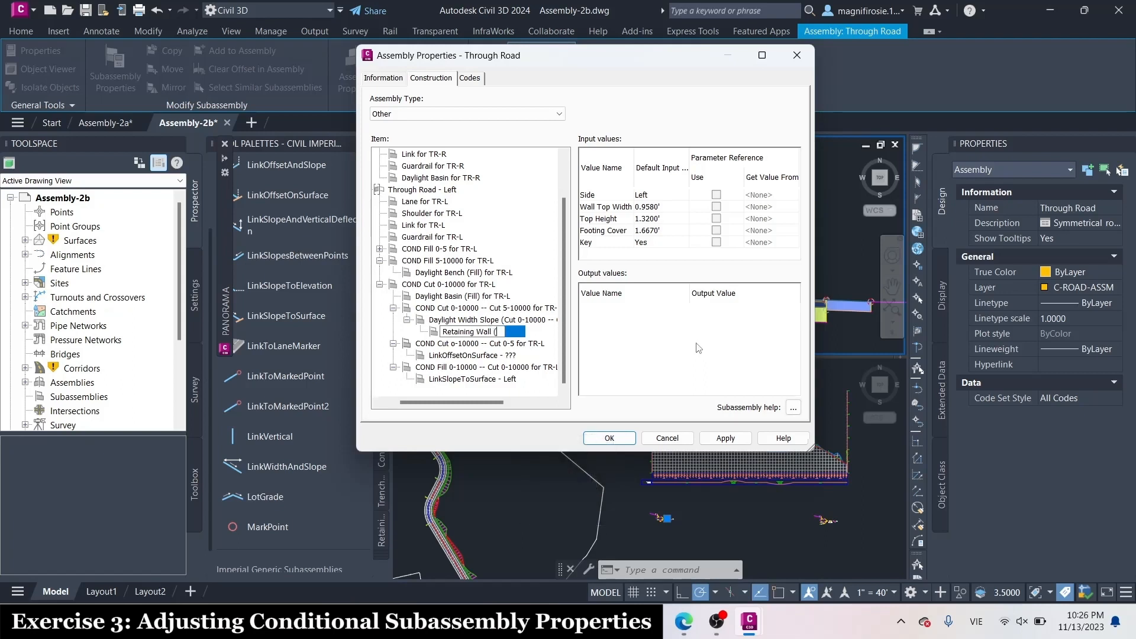
{"action": "key", "text": "Caps_Lock"}
{"action": "type", "text": "(C"}
{"action": "key", "text": "Caps_Lock"}
{"action": "type", "text": "ut "}
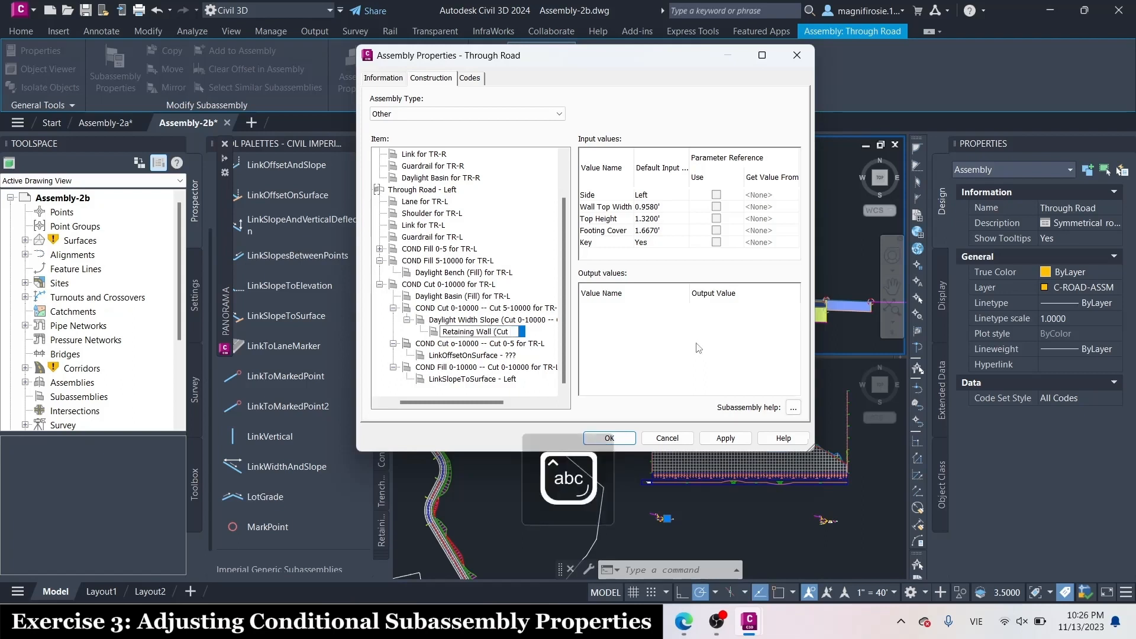
{"action": "type", "text": "0-10"}
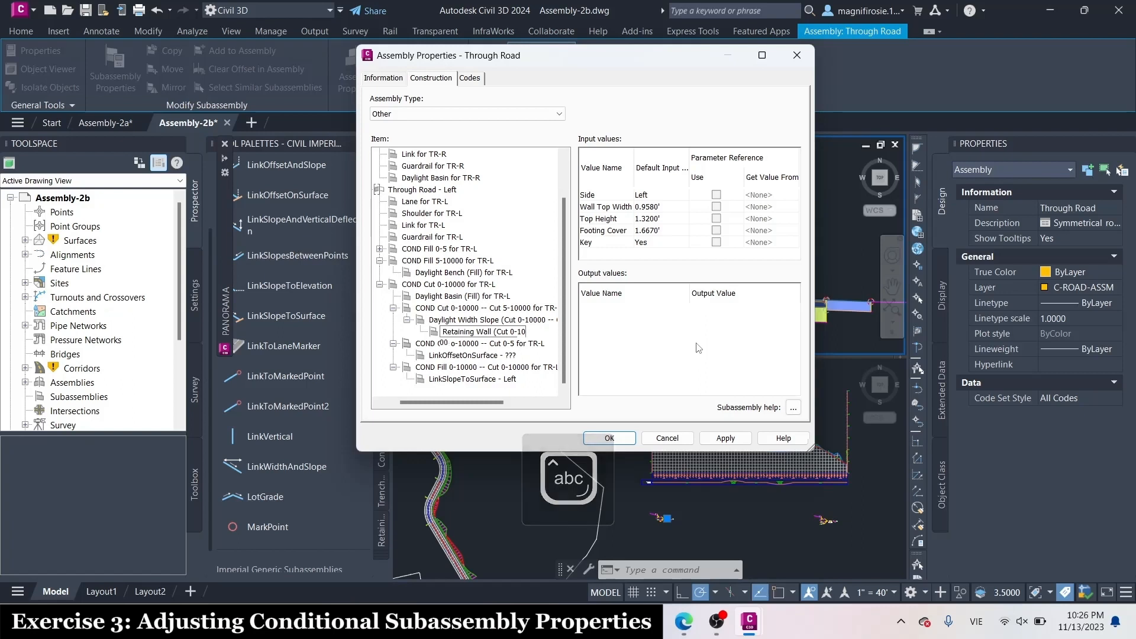
{"action": "type", "text": "000 --"}
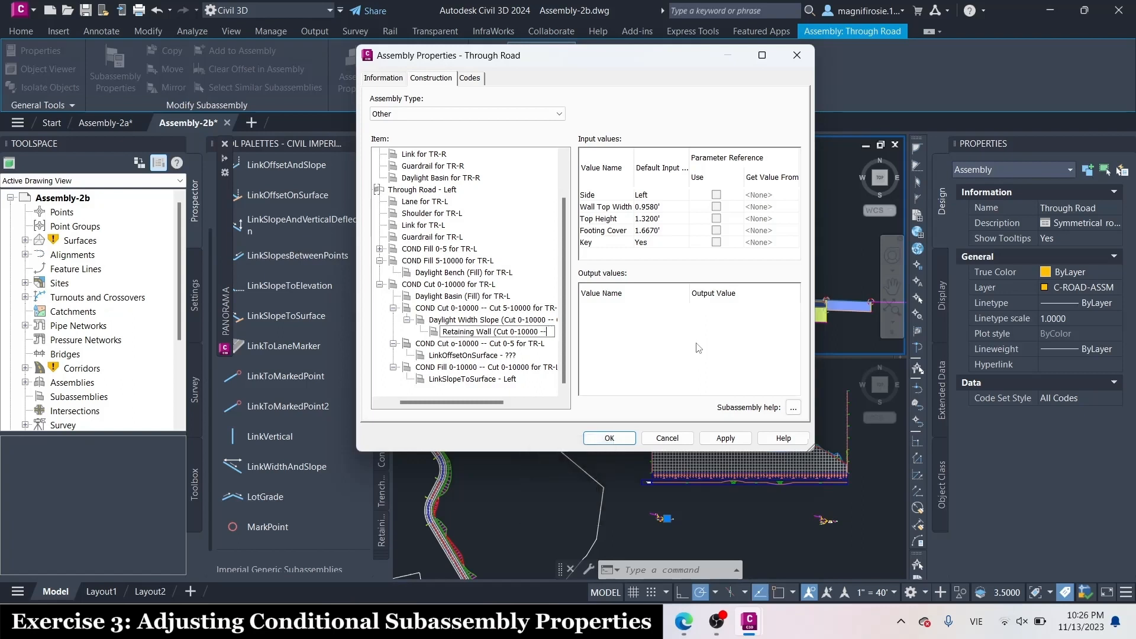
{"action": "key", "text": "Caps_Lock"}
{"action": "type", "text": "X"}
{"action": "key", "text": "BackSpace"}
{"action": "type", "text": "C"}
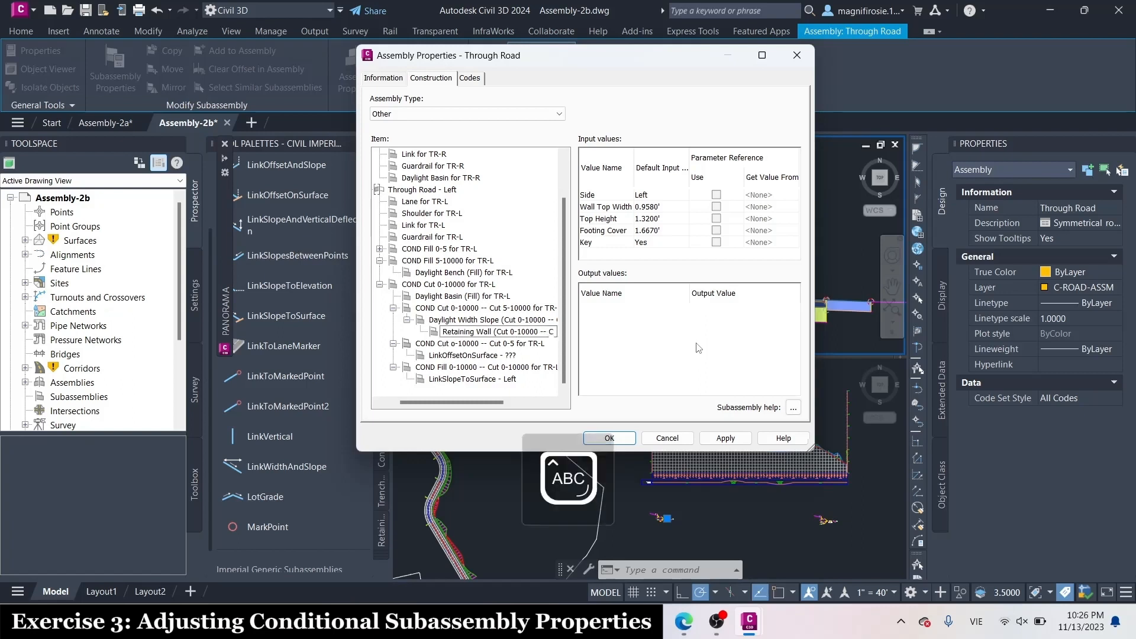
{"action": "key", "text": "Caps_Lock"}
{"action": "type", "text": "ut 5-"}
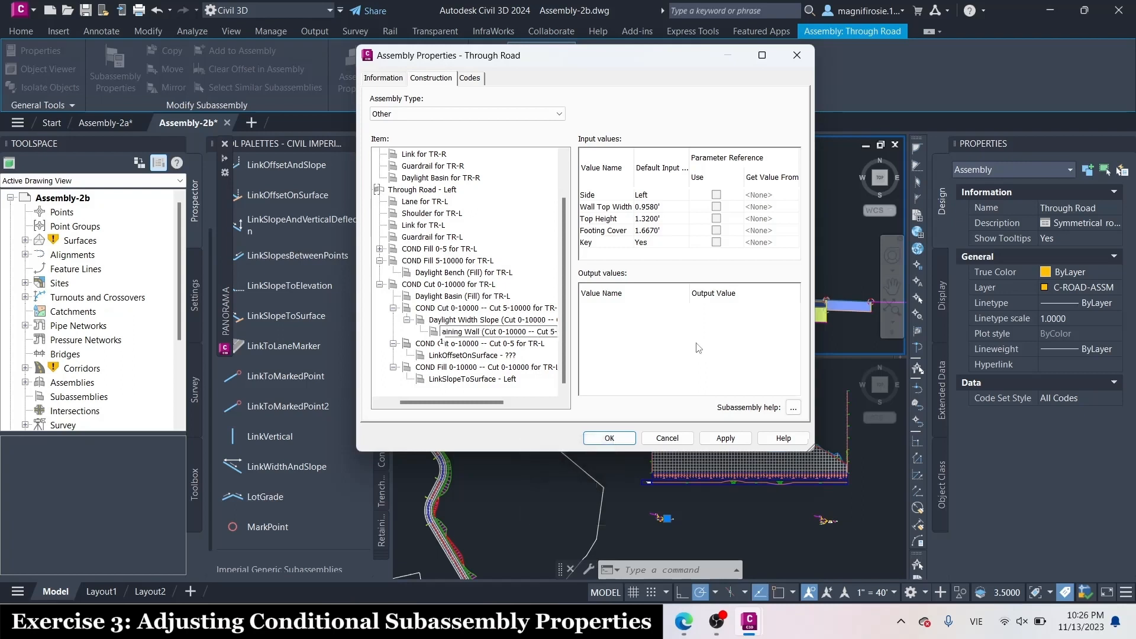
{"action": "type", "text": "10000) for"}
{"action": "key", "text": "Caps_Lock"}
{"action": "type", "text": "TR"}
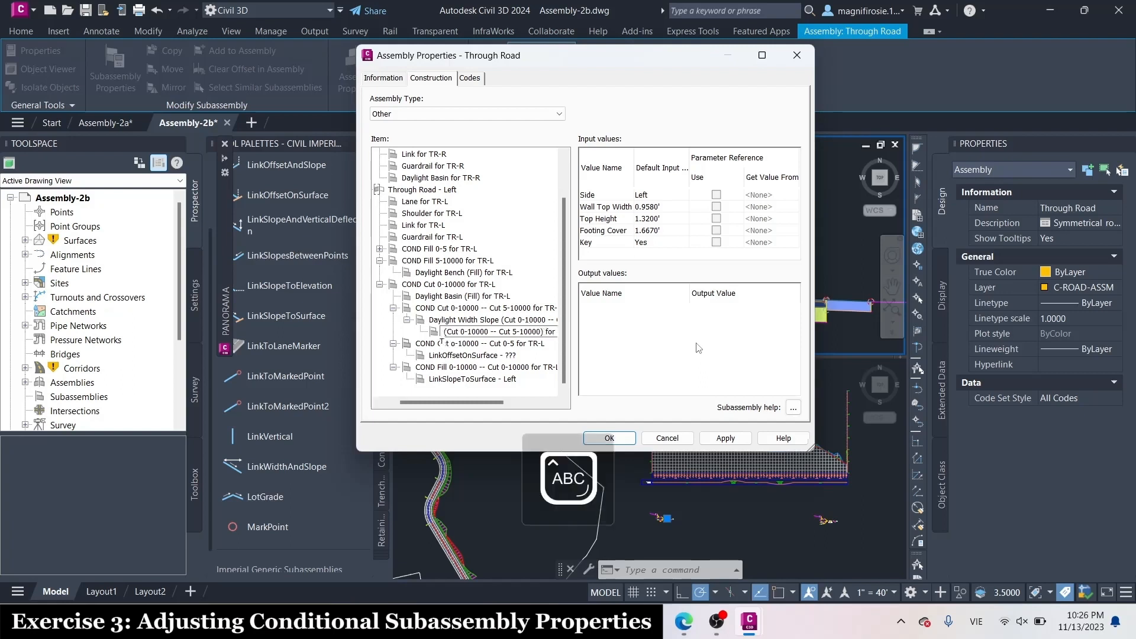
{"action": "type", "text": "-L"}
{"action": "key", "text": "Caps_Lock"}
{"action": "key", "text": "Return"}
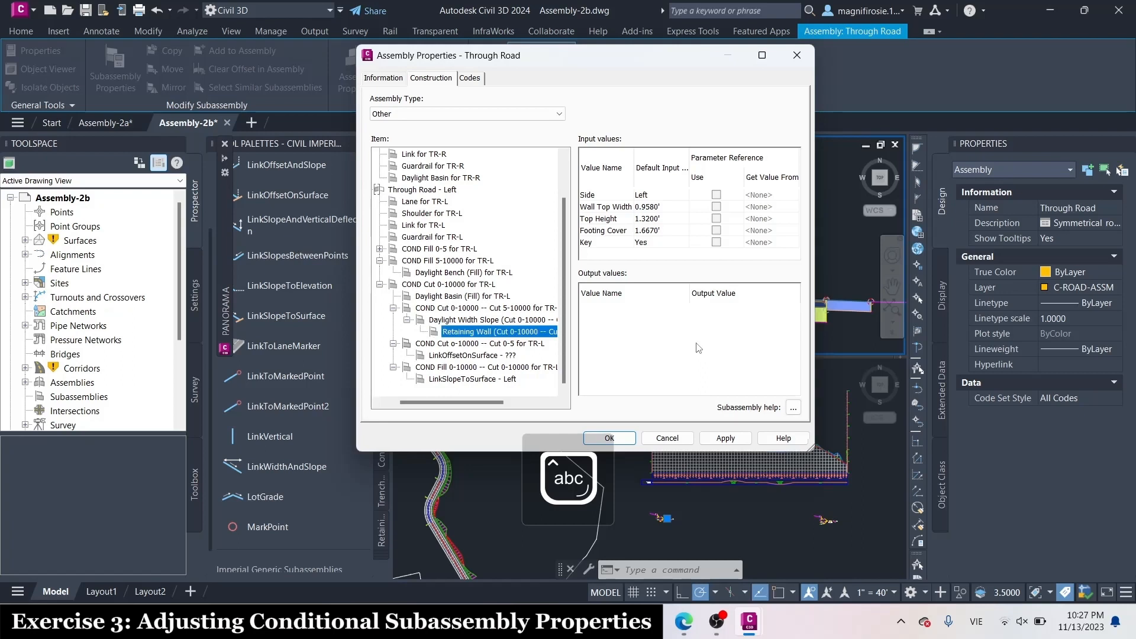
Rename the LinkOffsetOnSurface - ??? item as Daylight Offset On Surface (Cut 0-10000 -- Cut 0-5) for TR-L
{"action": "left_click", "coordinate": [477, 355]}
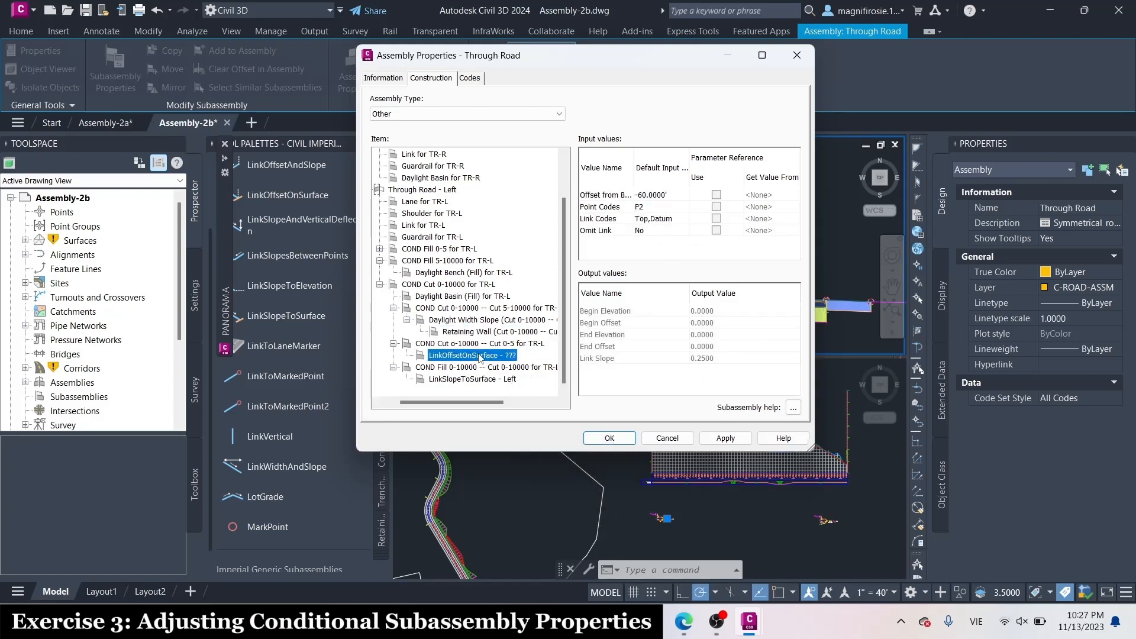
{"action": "left_click", "coordinate": [479, 355]}
{"action": "key", "text": "Caps_Lock"}
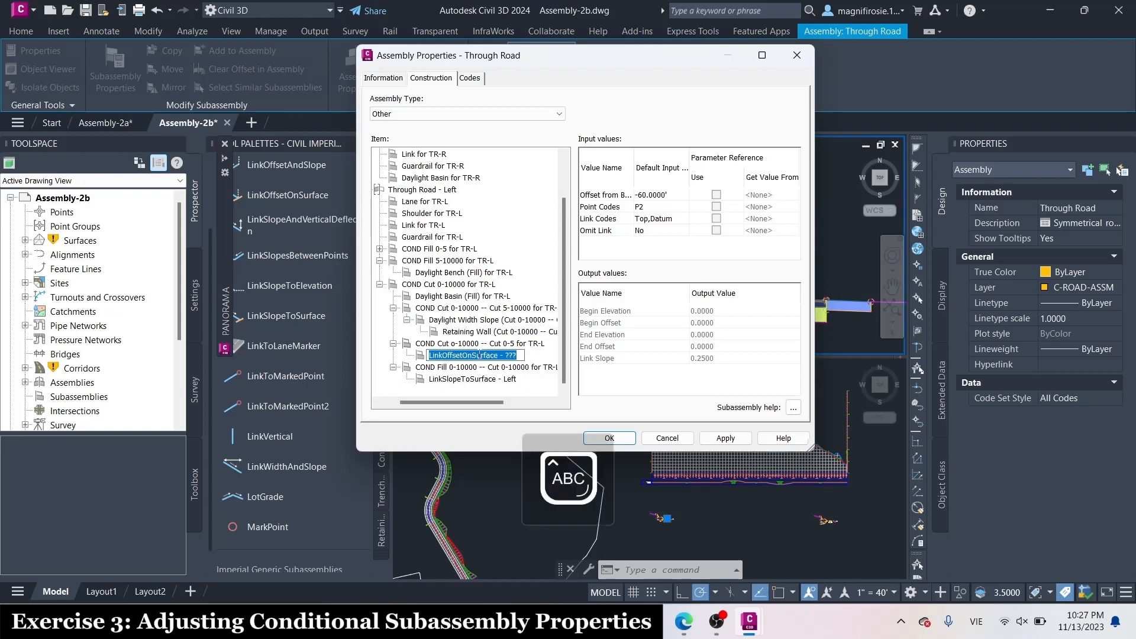
{"action": "type", "text": "D"}
{"action": "key", "text": "Caps_Lock"}
{"action": "type", "text": "aylight"}
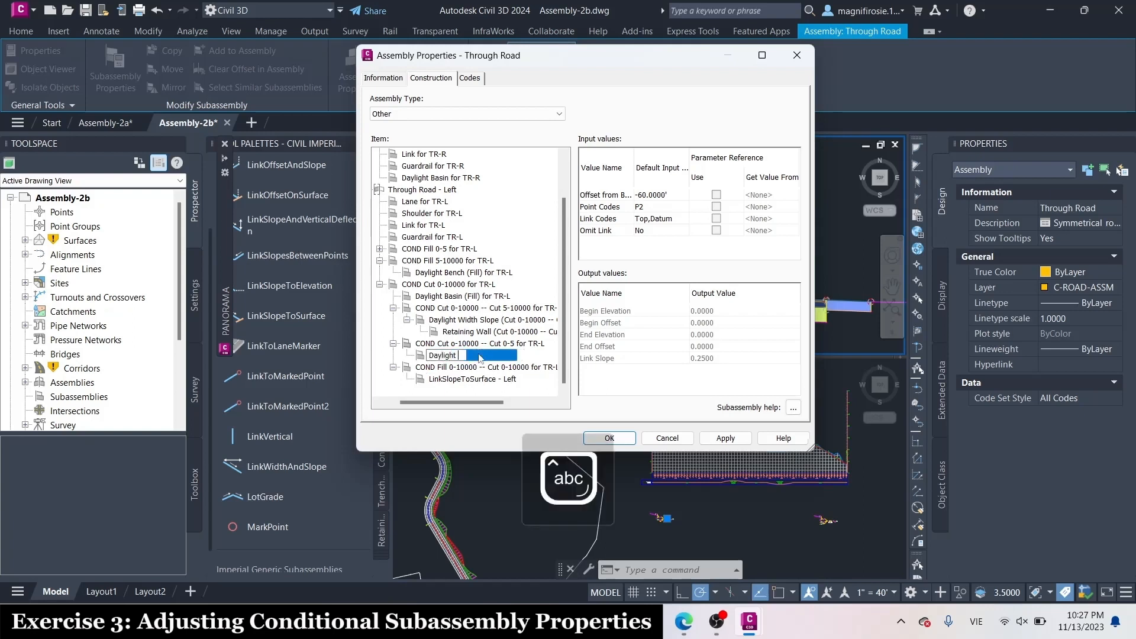
{"action": "key", "text": "Caps_Lock"}
{"action": "type", "text": "O"}
{"action": "key", "text": "Caps_Lock"}
{"action": "type", "text": "ffset"}
{"action": "key", "text": "Caps_Lock"}
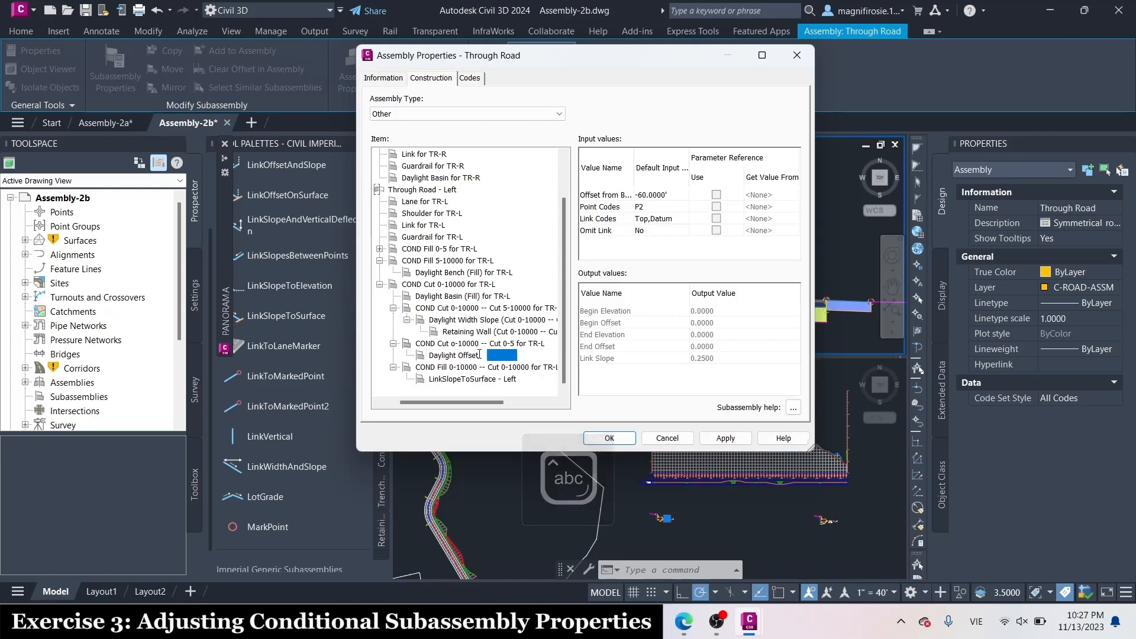
{"action": "type", "text": "O"}
{"action": "key", "text": "Caps_Lock"}
{"action": "type", "text": "n"}
{"action": "key", "text": "Caps_Lock"}
{"action": "type", "text": "S"}
{"action": "key", "text": "Caps_Lock"}
{"action": "type", "text": "u"}
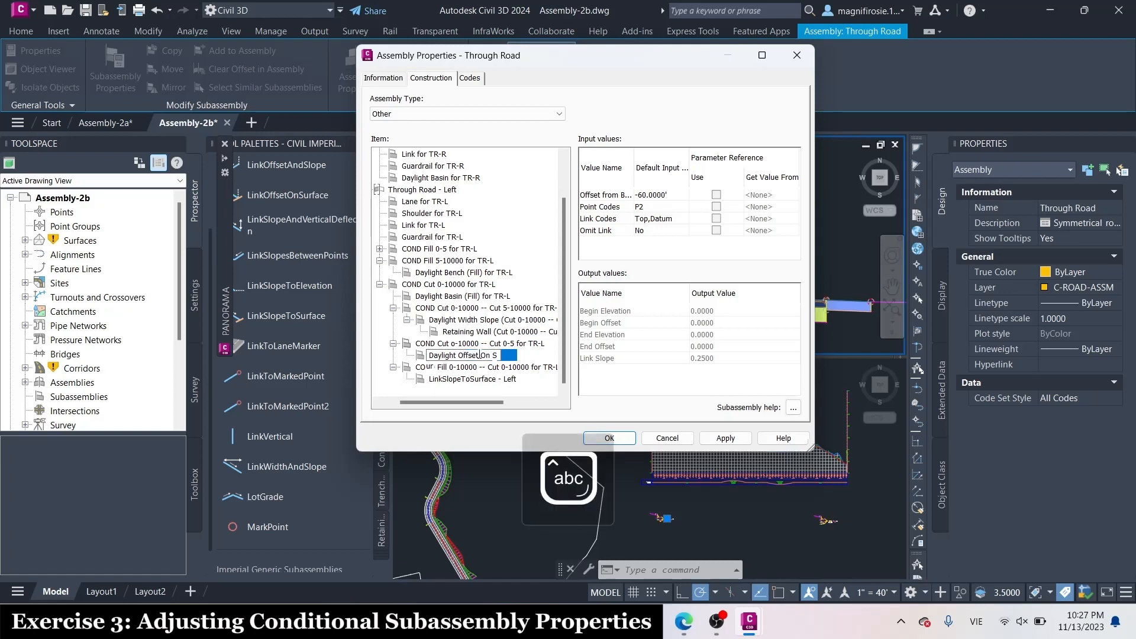
{"action": "type", "text": "rface ("}
{"action": "key", "text": "Caps_Lock"}
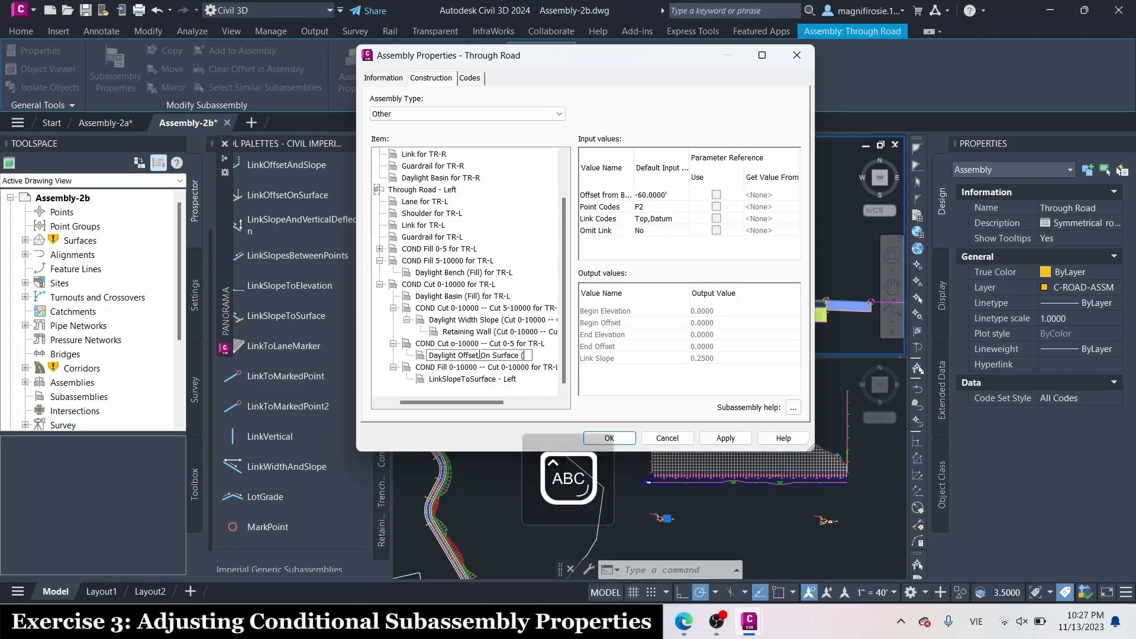
{"action": "type", "text": "C"}
{"action": "key", "text": "Caps_Lock"}
{"action": "type", "text": "ut 0-10000"}
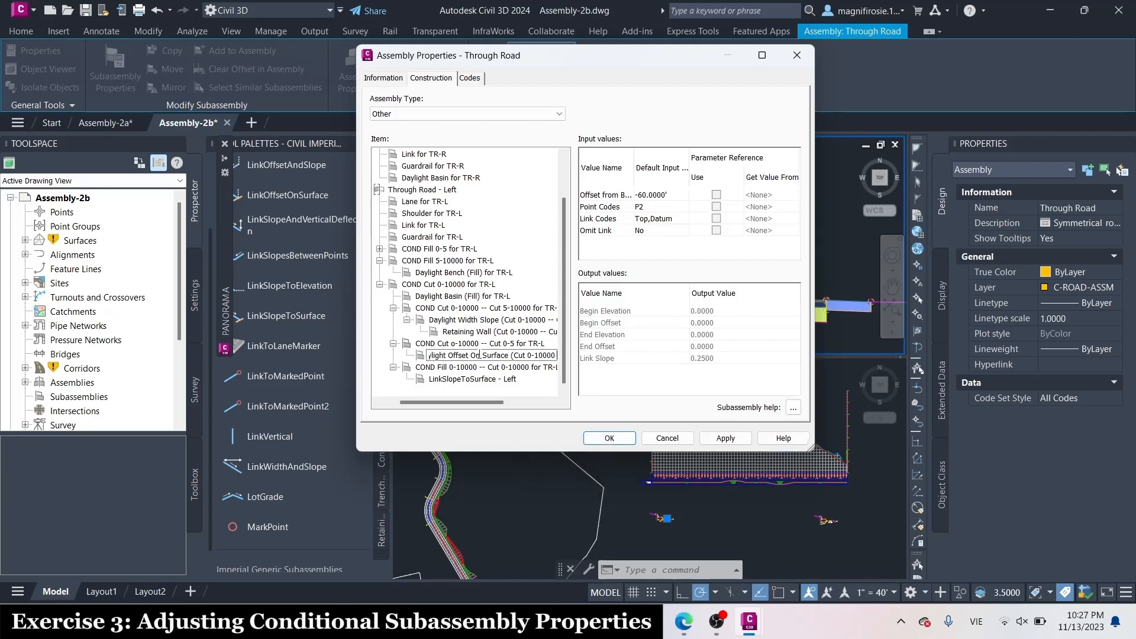
{"action": "type", "text": "--"}
{"action": "key", "text": "Caps_Lock"}
{"action": "type", "text": "C"}
{"action": "key", "text": "Caps_Lock"}
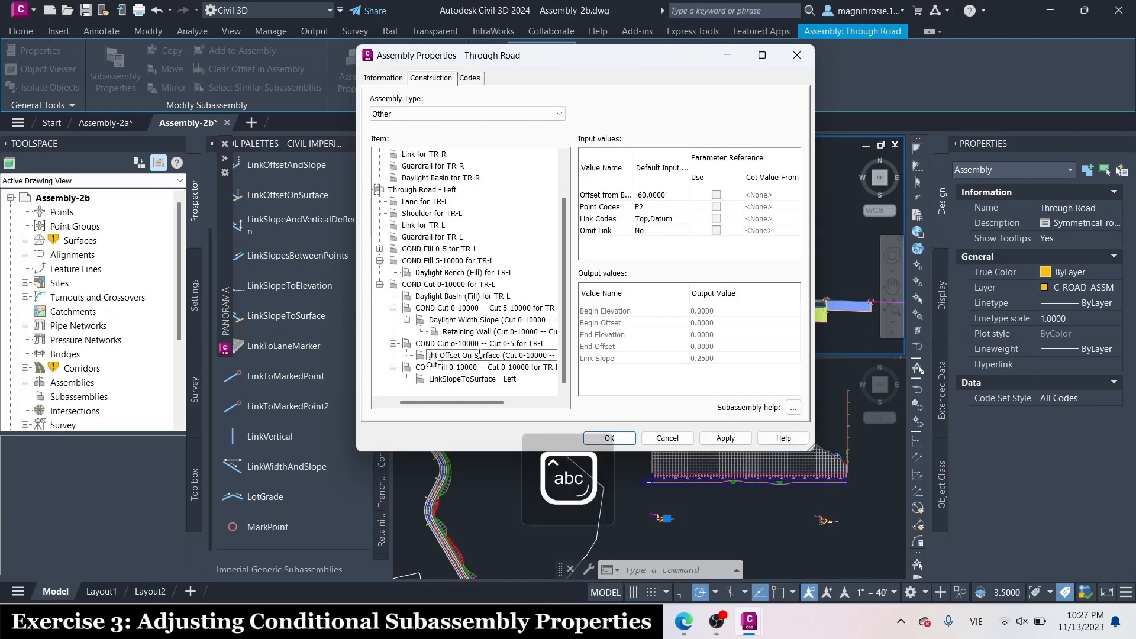
{"action": "type", "text": "ut 0-"}
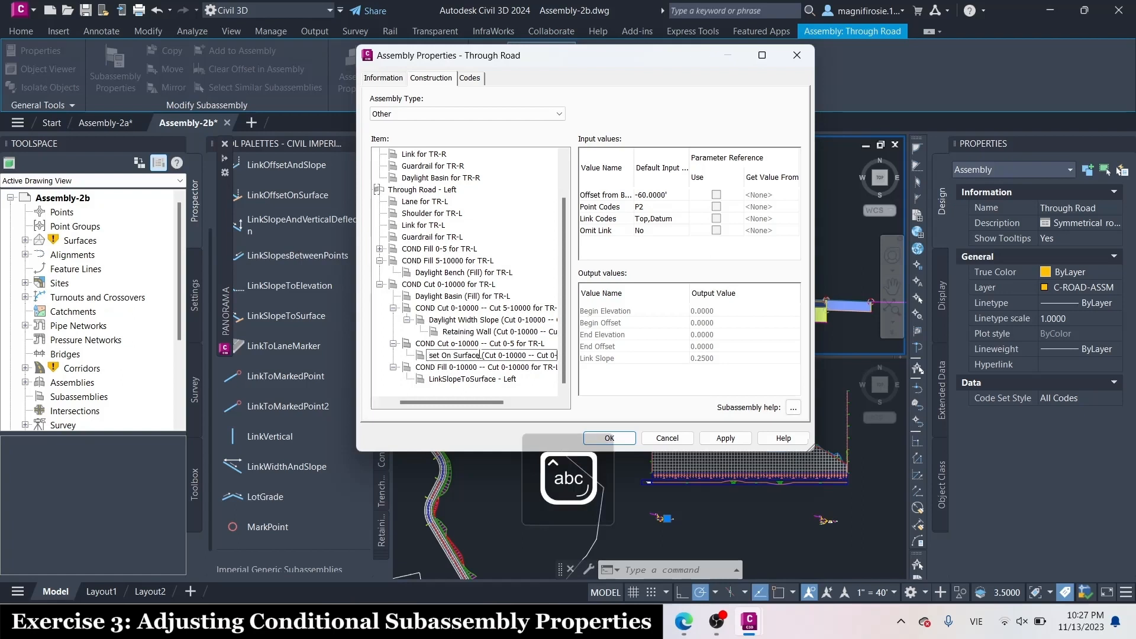
{"action": "type", "text": "5)"}
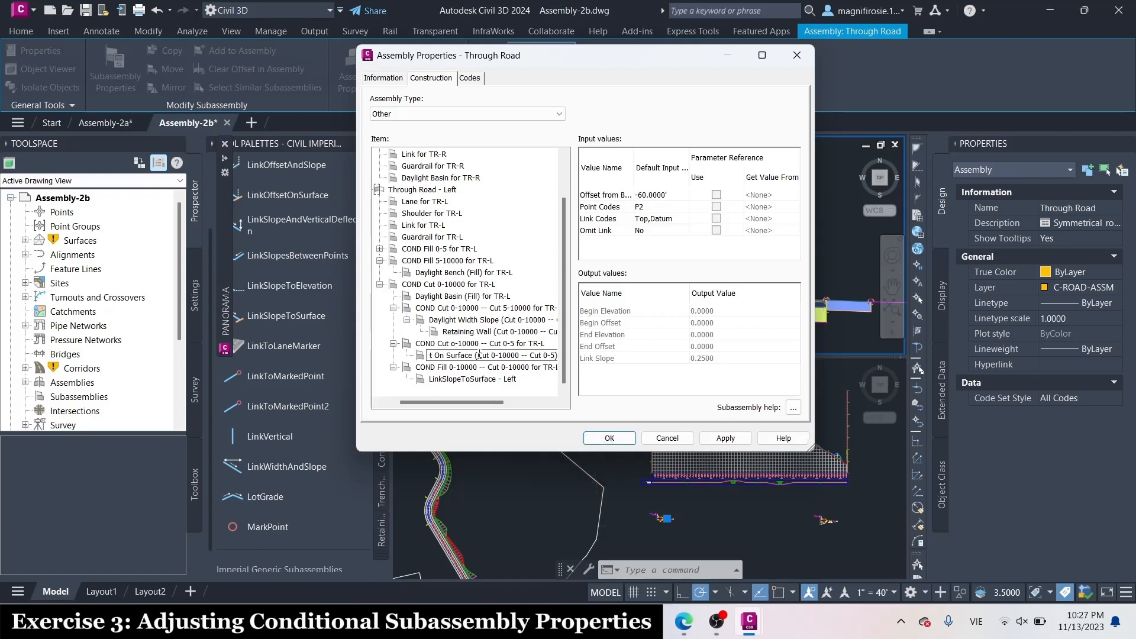
{"action": "type", "text": " for"}
{"action": "key", "text": "Caps_Lock"}
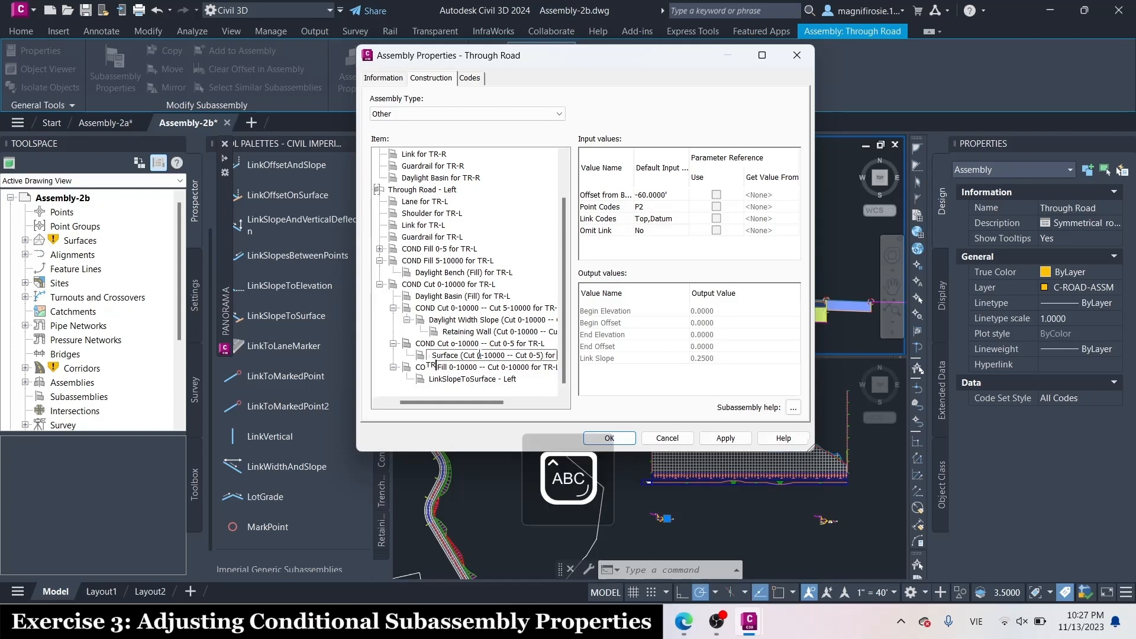
{"action": "type", "text": "TR-L"}
{"action": "key", "text": "Caps_Lock"}
{"action": "key", "text": "Return"}
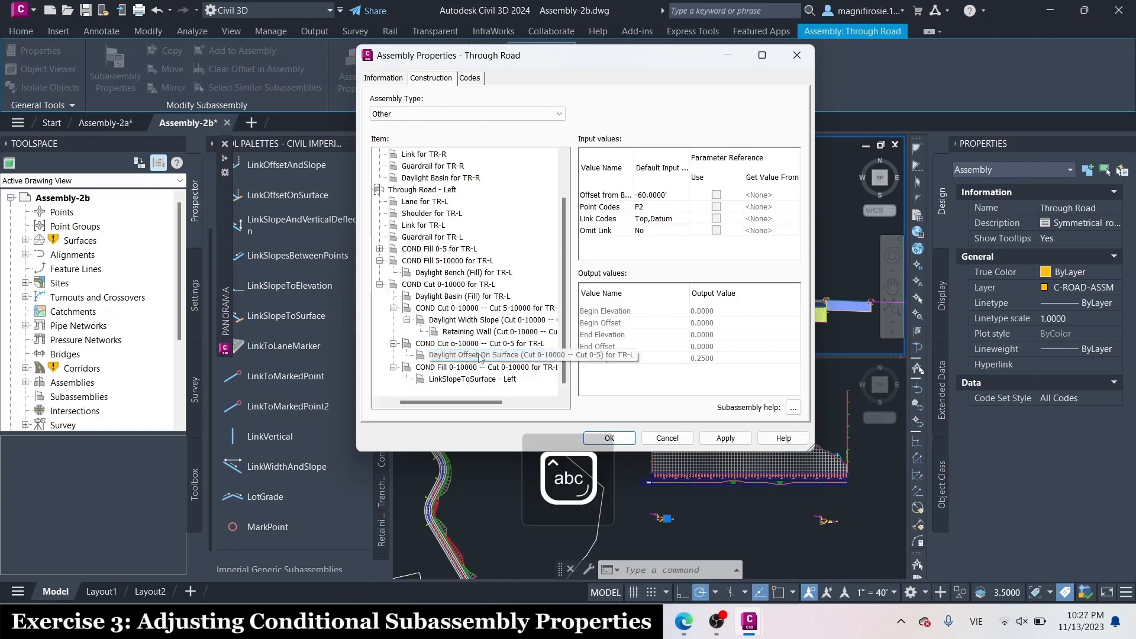
Rename the LinkSlopeToSurface - Left item as Daylight Slope To Surface (Cut 0-10000 -- Fill 0-10000) for TR-L and accept the assembly properties
{"action": "left_click", "coordinate": [491, 379]}
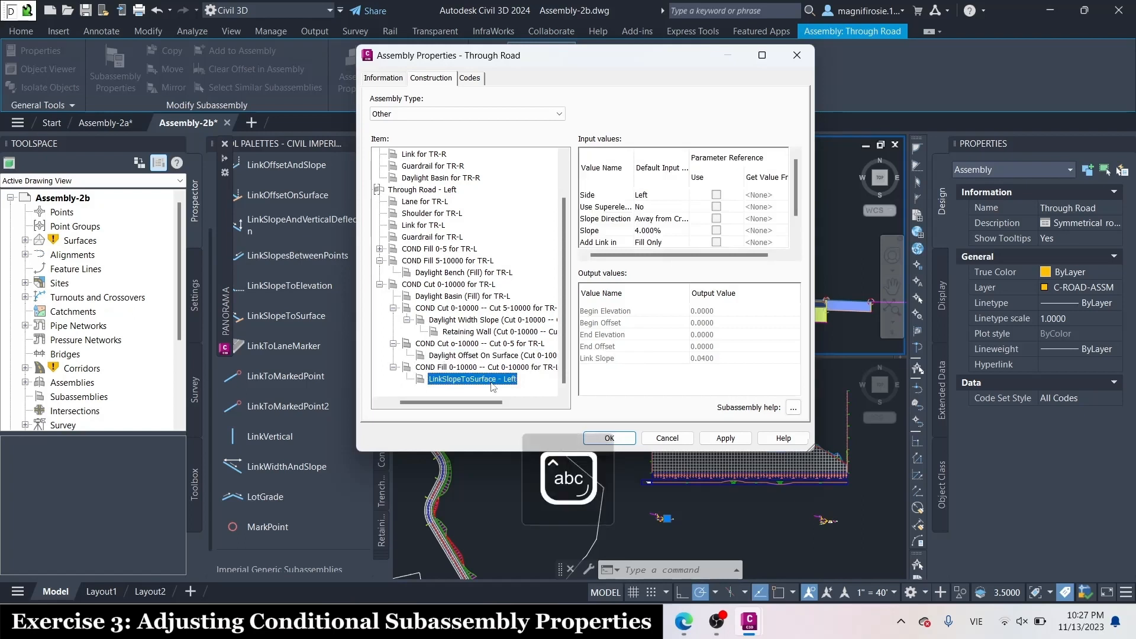
{"action": "type", "text": "ay"}
{"action": "left_click", "coordinate": [491, 382]}
{"action": "type", "text": "d"}
{"action": "key", "text": "BackSpace"}
{"action": "key", "text": "Caps_Lock"}
{"action": "type", "text": "D"}
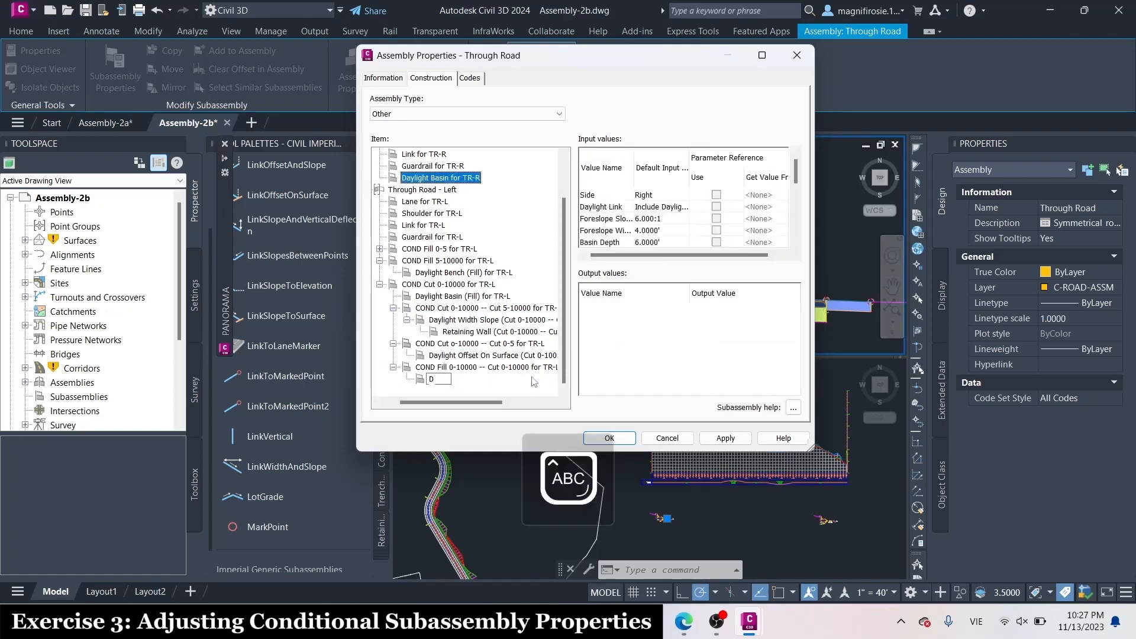
{"action": "key", "text": "Caps_Lock"}
{"action": "type", "text": "aylight"}
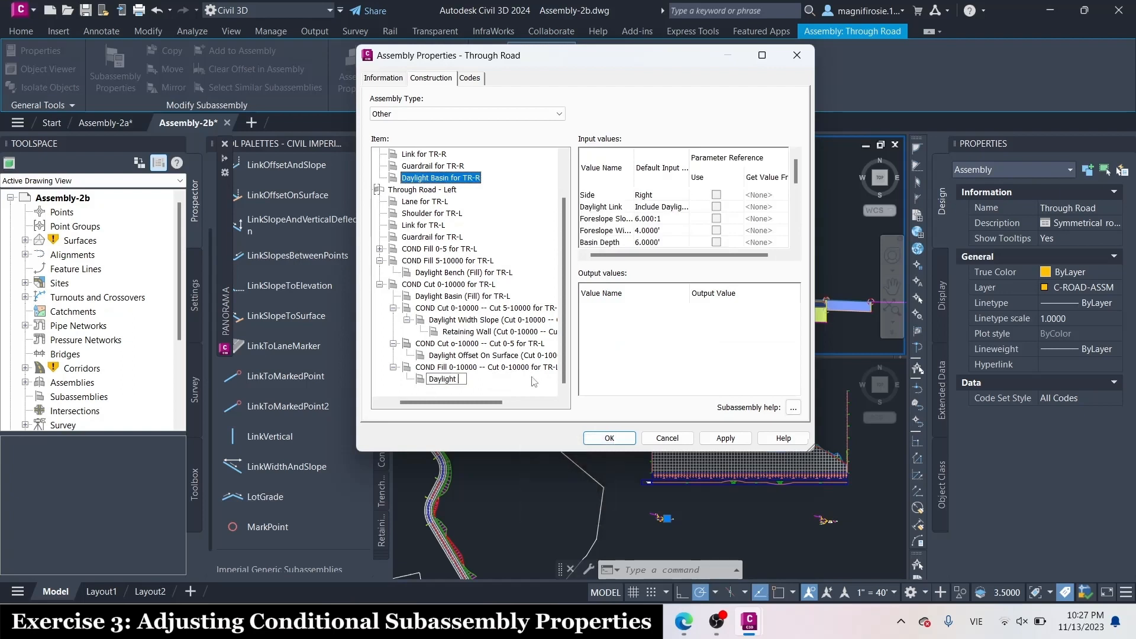
{"action": "key", "text": "Caps_Lock"}
{"action": "type", "text": "S"}
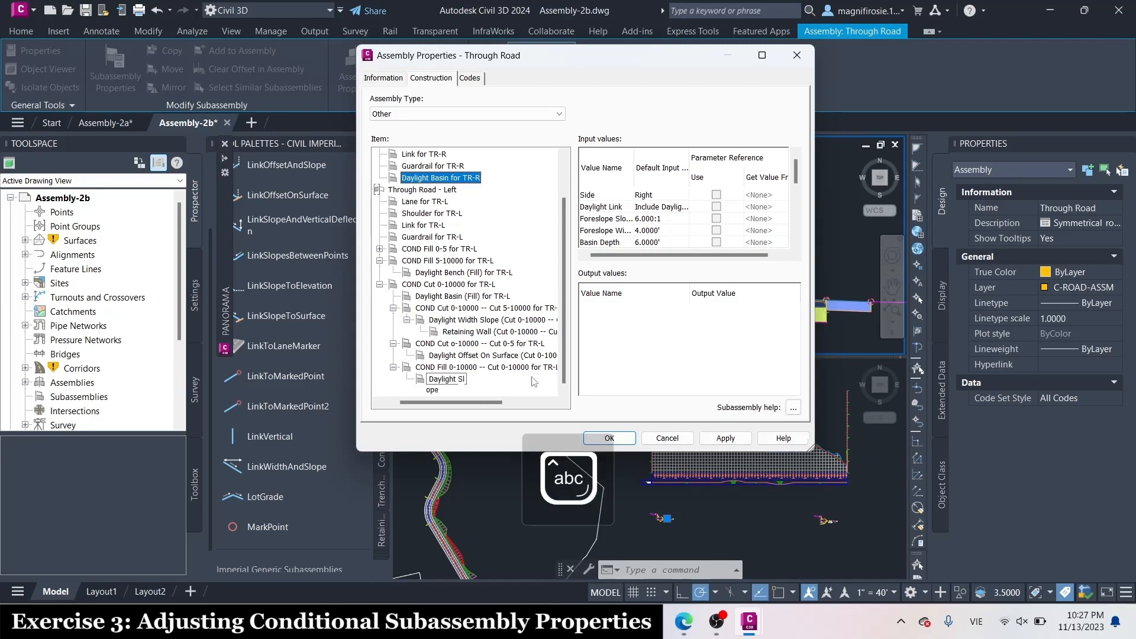
{"action": "type", "text": "lope"}
{"action": "key", "text": "Caps_Lock"}
{"action": "type", "text": "T"}
{"action": "key", "text": "Caps_Lock"}
{"action": "type", "text": "o S"}
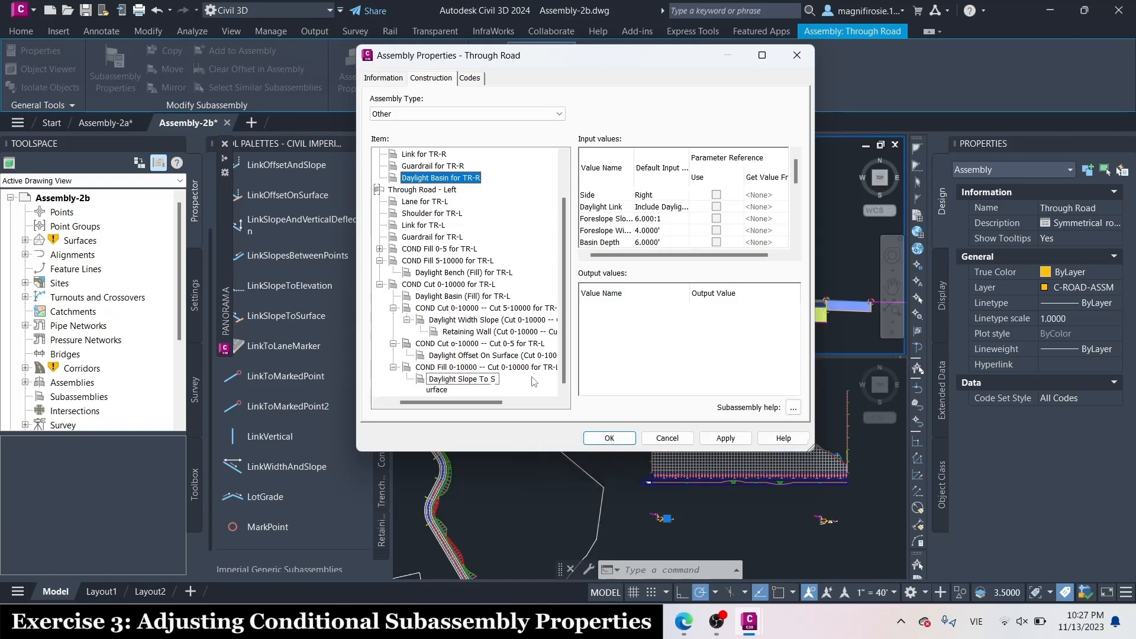
{"action": "type", "text": "urface ("}
{"action": "key", "text": "Caps_Lock"}
{"action": "type", "text": "C"}
{"action": "key", "text": "Caps_Lock"}
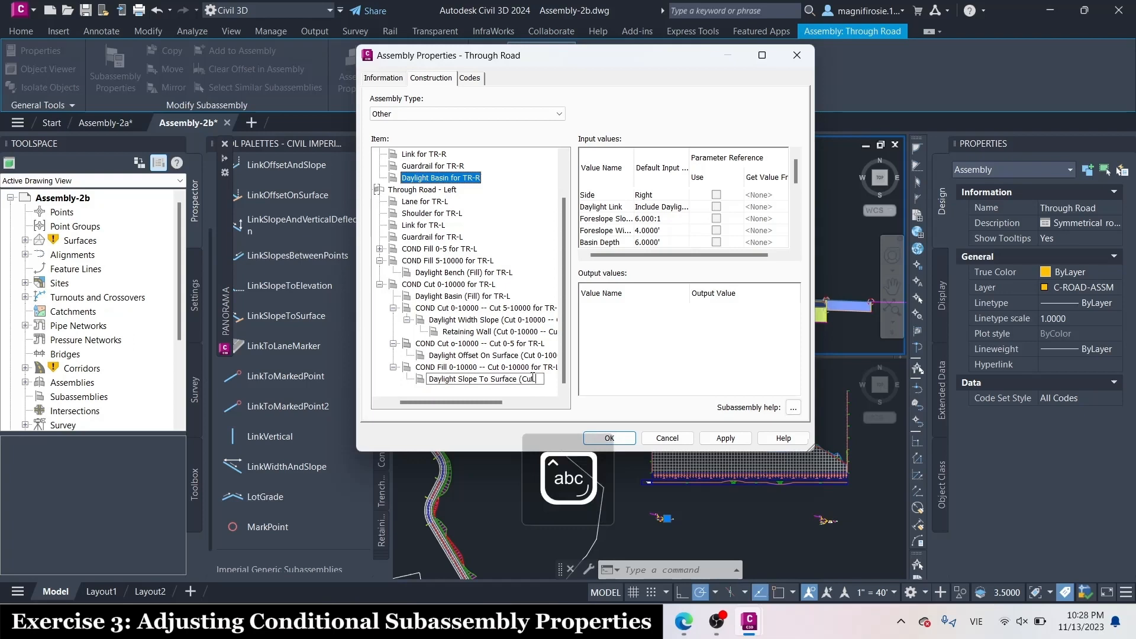
{"action": "type", "text": "ut 0-100"}
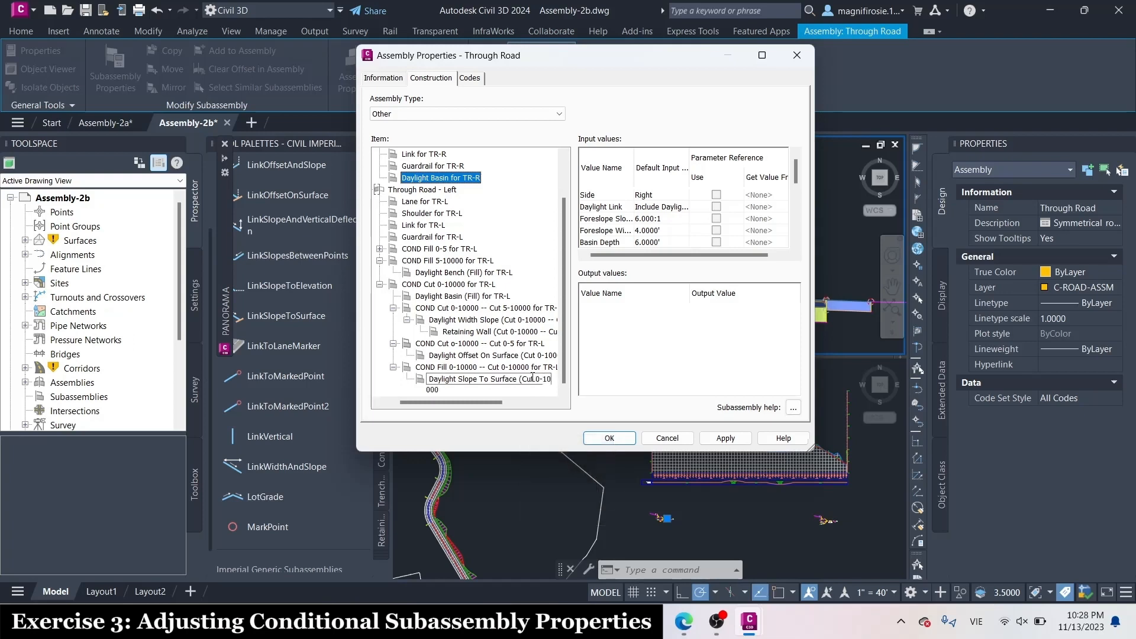
{"action": "type", "text": "00 --"}
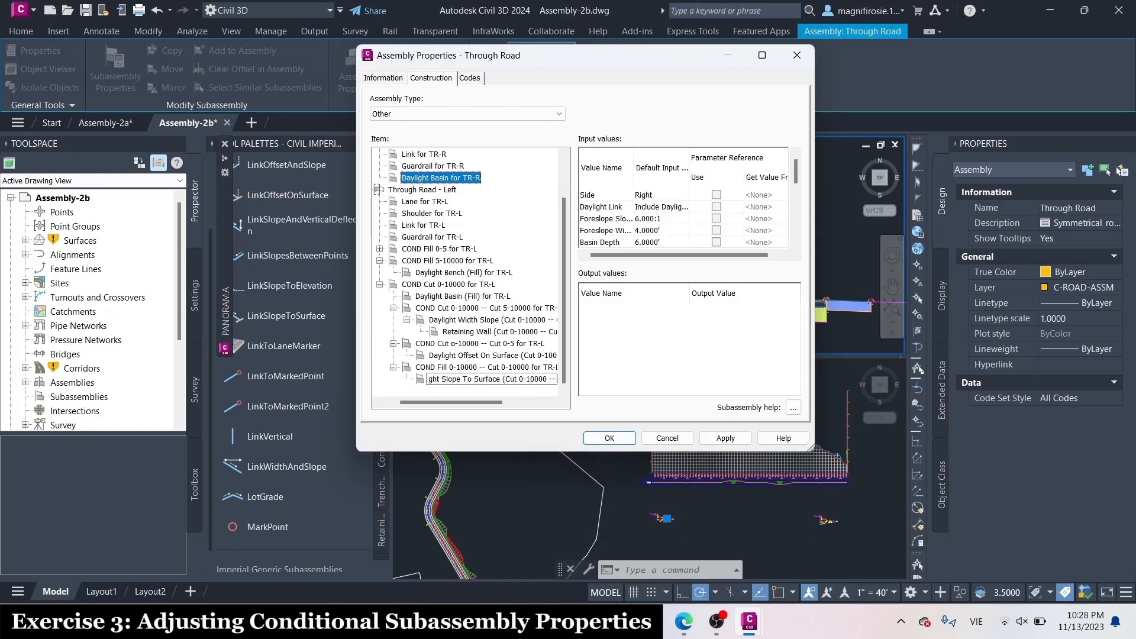
{"action": "key", "text": "Caps_Lock"}
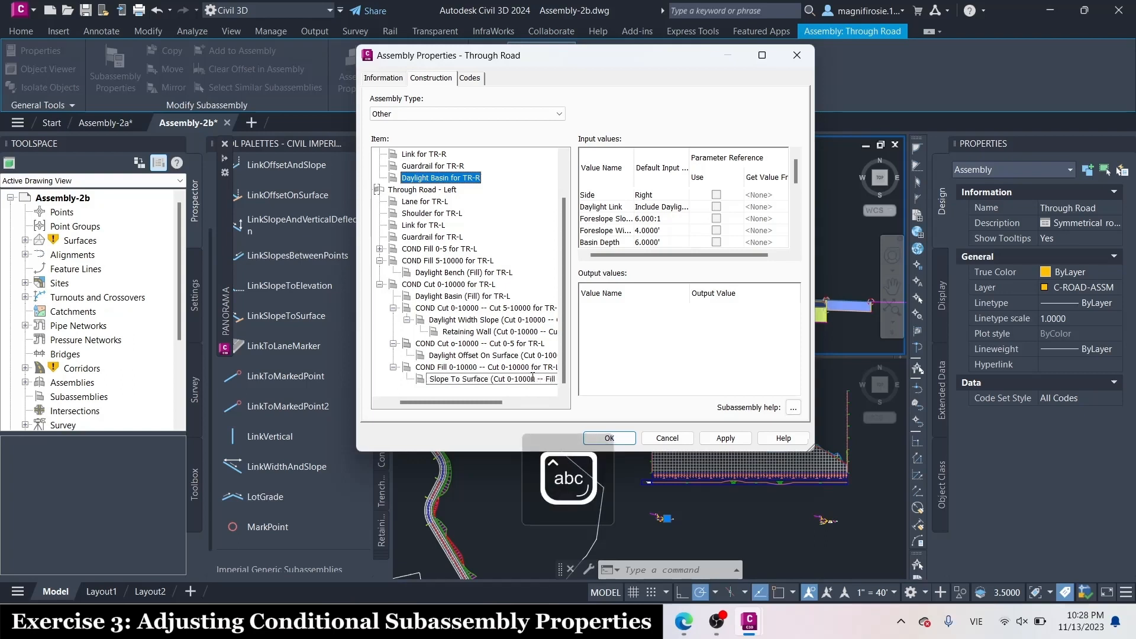
{"action": "type", "text": "0-10000"}
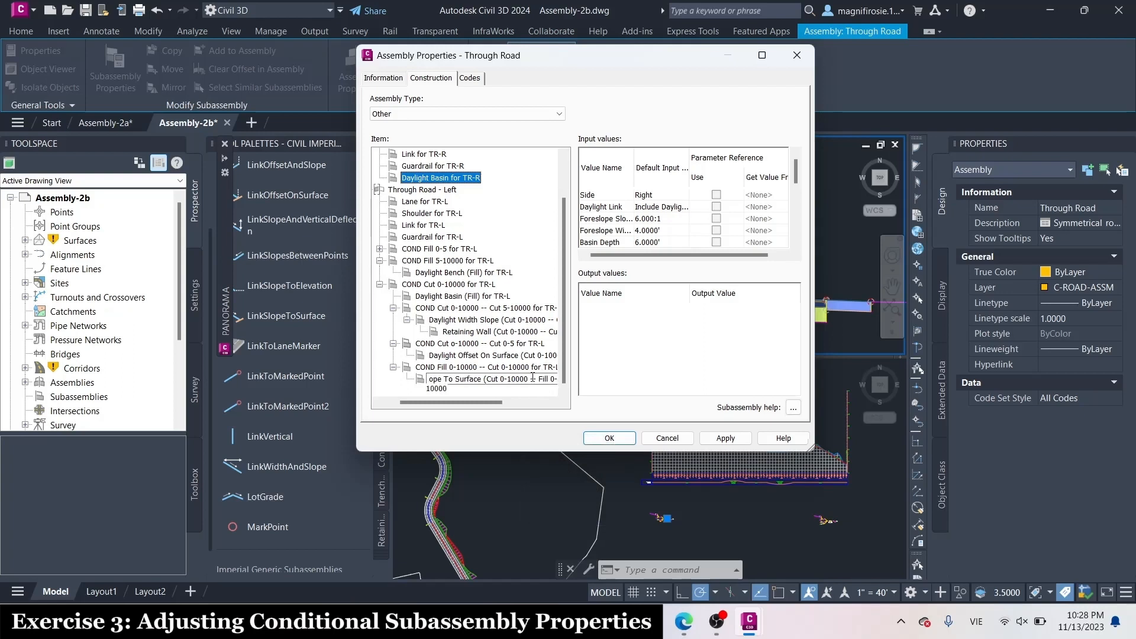
{"action": "type", "text": ") for"}
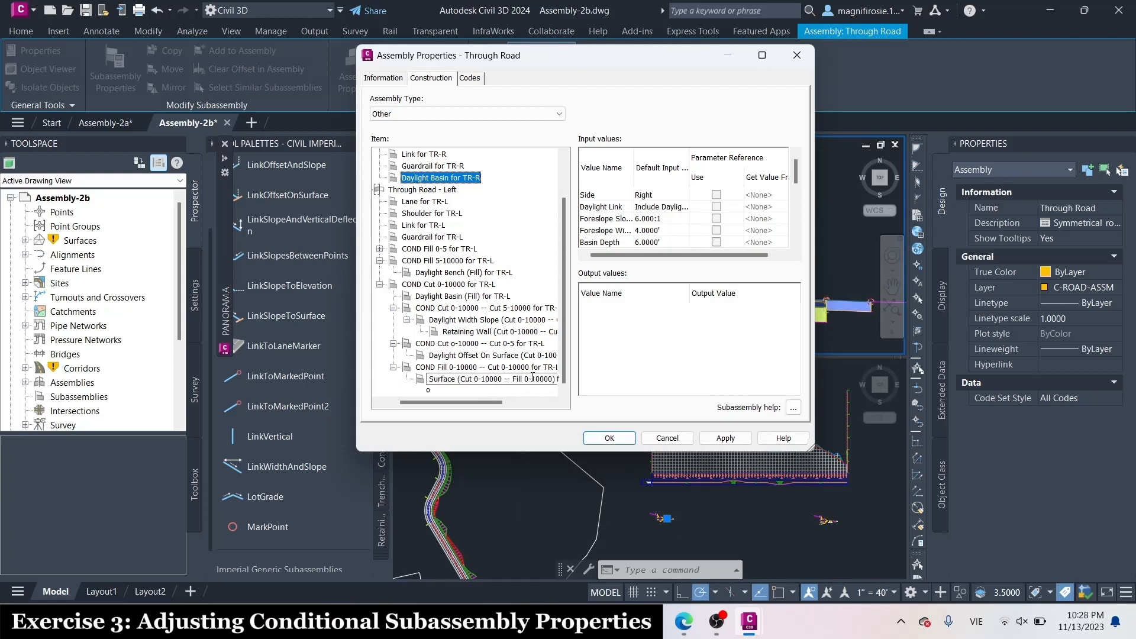
{"action": "key", "text": "Caps_Lock"}
{"action": "type", "text": "TR-"}
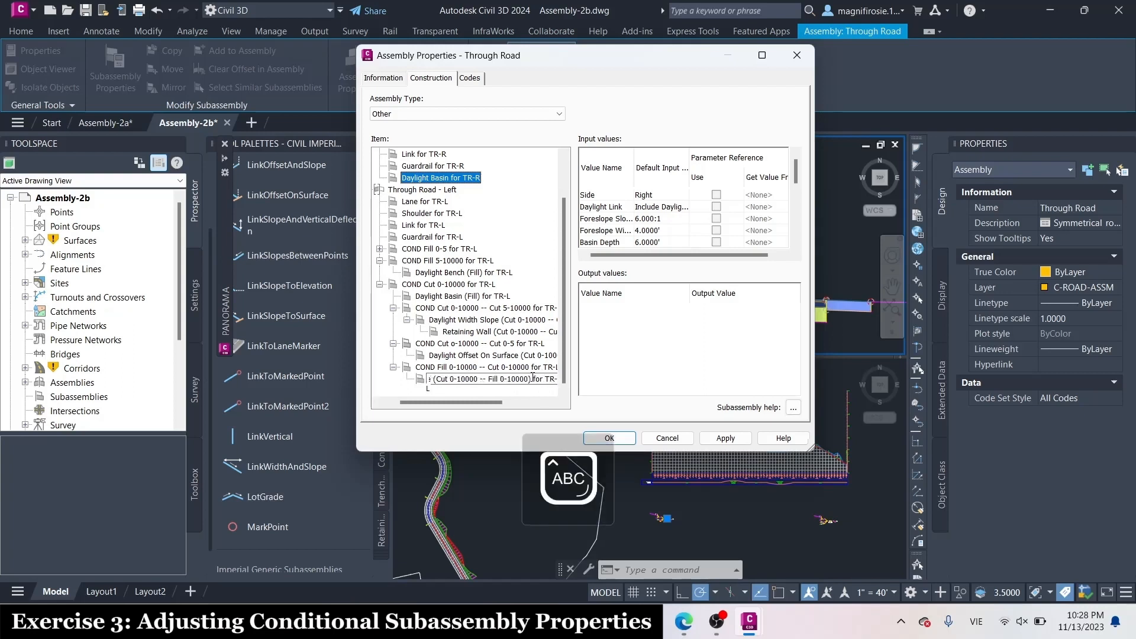
{"action": "key", "text": "Caps_Lock"}
{"action": "key", "text": "Return"}
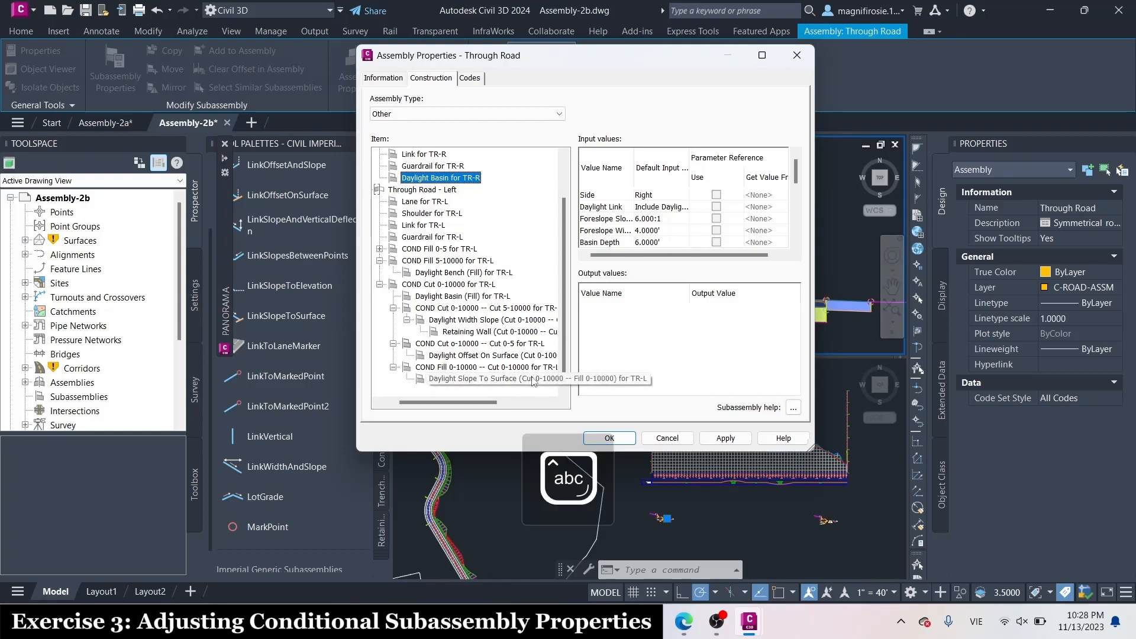
{"action": "left_click", "coordinate": [620, 437]}
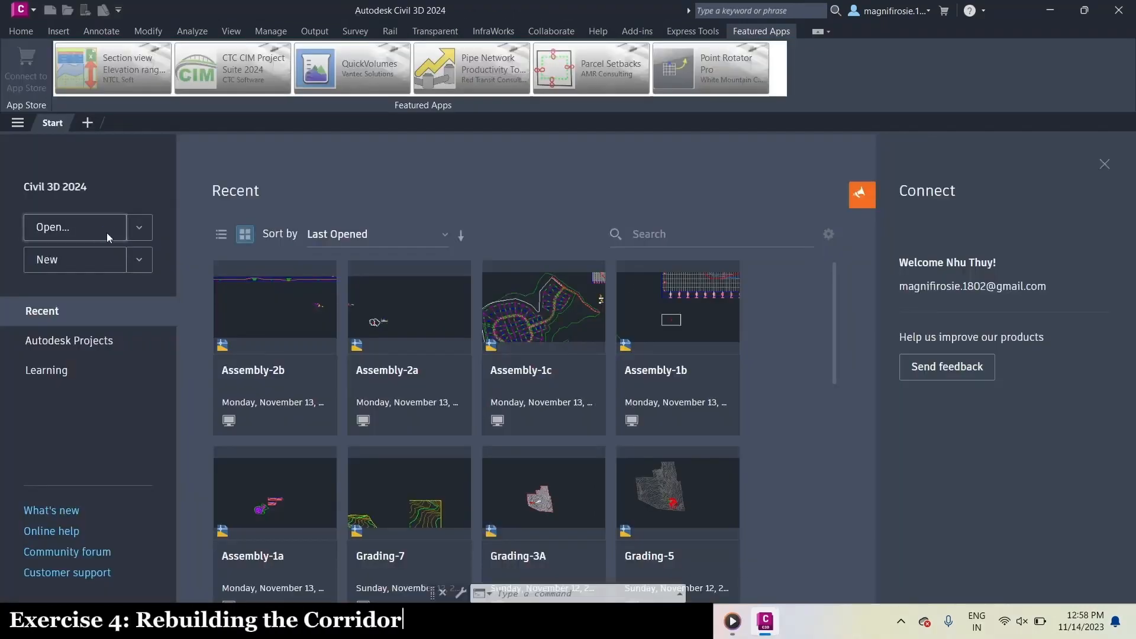
Open the Assembly-2c drawing and show the site plan and profile in the empty lower viewport
{"action": "left_click", "coordinate": [107, 234]}
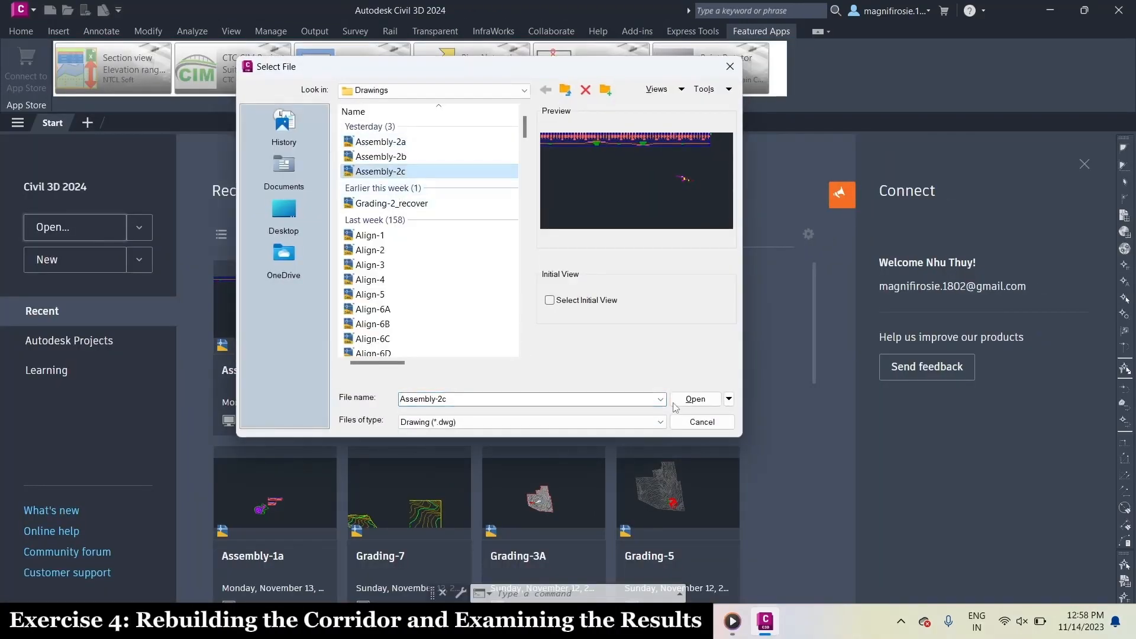
{"action": "left_click", "coordinate": [695, 399]}
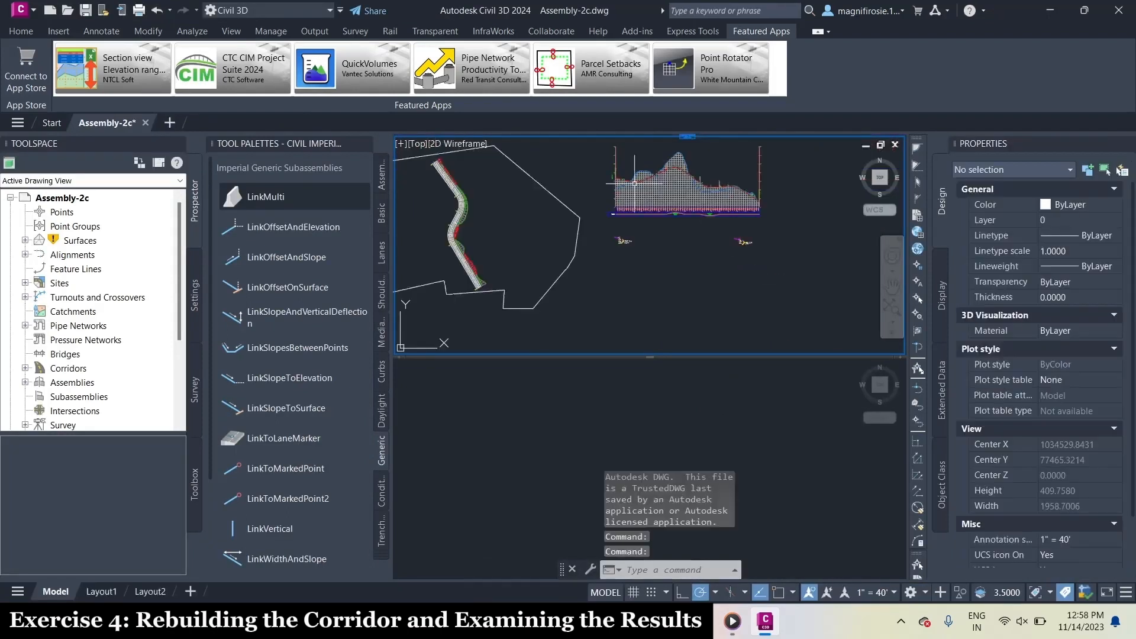
{"action": "left_click", "coordinate": [747, 434]}
{"action": "scroll", "coordinate": [747, 434], "scroll_direction": "down", "scroll_amount": 2}
{"action": "middle_click_drag", "start_coordinate": [542, 485], "coordinate": [548, 520]}
{"action": "scroll", "coordinate": [548, 520], "scroll_direction": "up", "scroll_amount": 6}
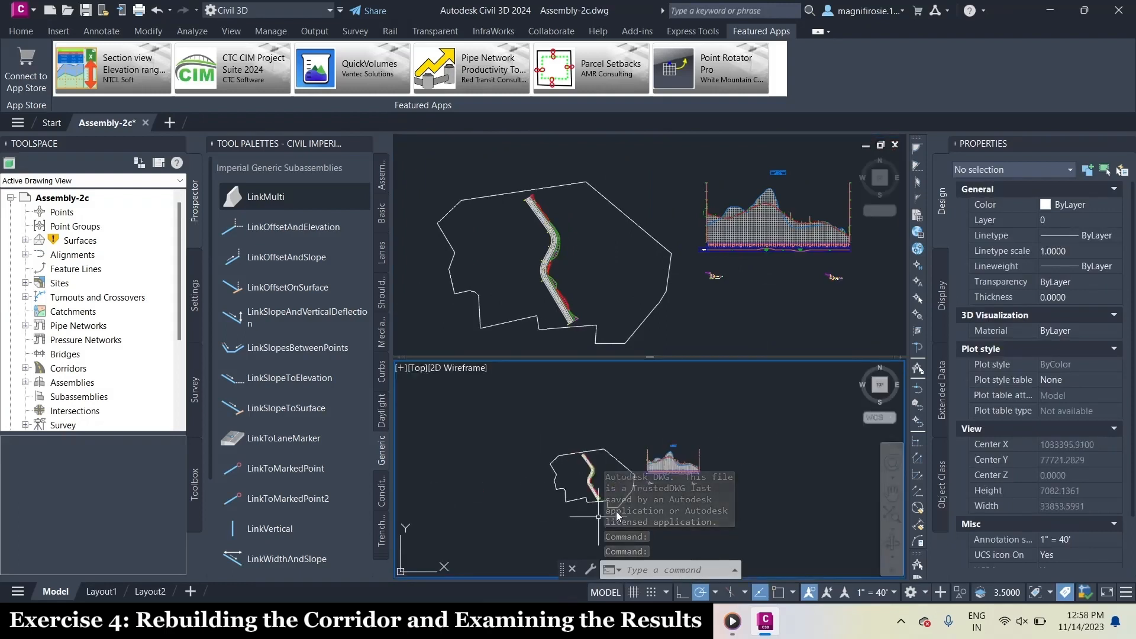
{"action": "scroll", "coordinate": [628, 468], "scroll_direction": "up", "scroll_amount": 2}
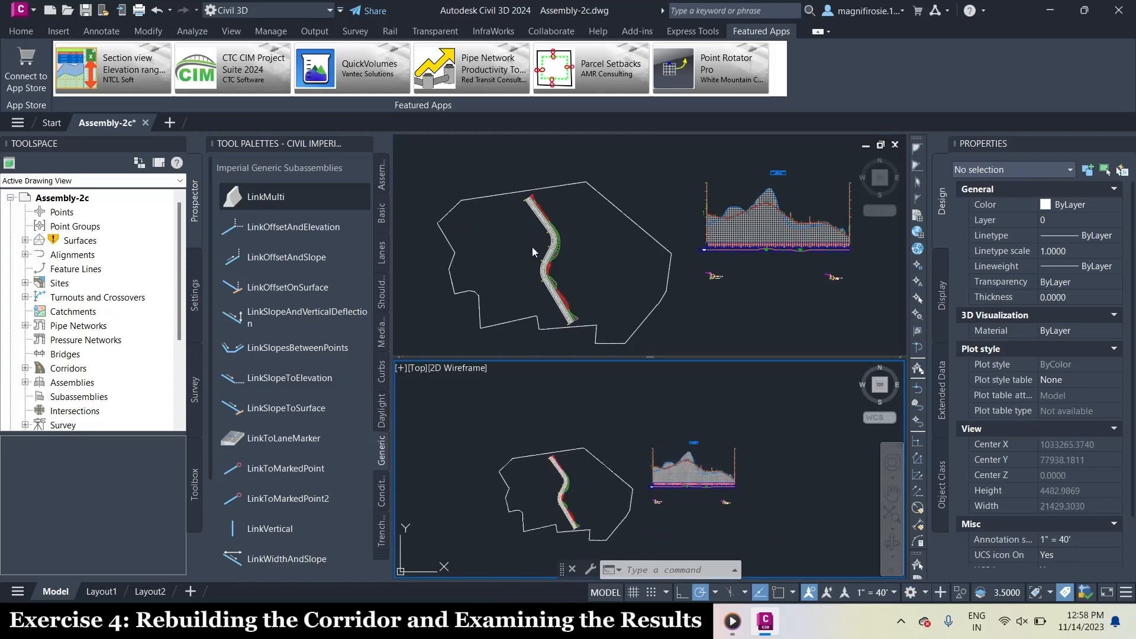
Open the target mapping for all targets of Corridor - (1) through its corridor properties
{"action": "left_click", "coordinate": [554, 243]}
{"action": "left_click", "coordinate": [553, 240]}
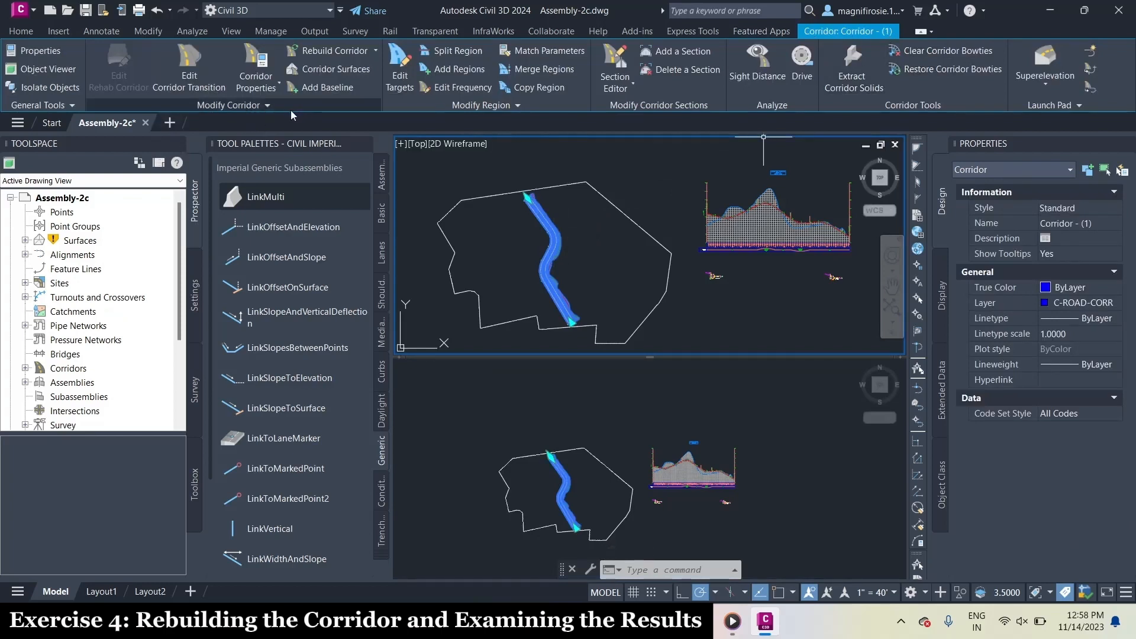
{"action": "left_click", "coordinate": [270, 83]}
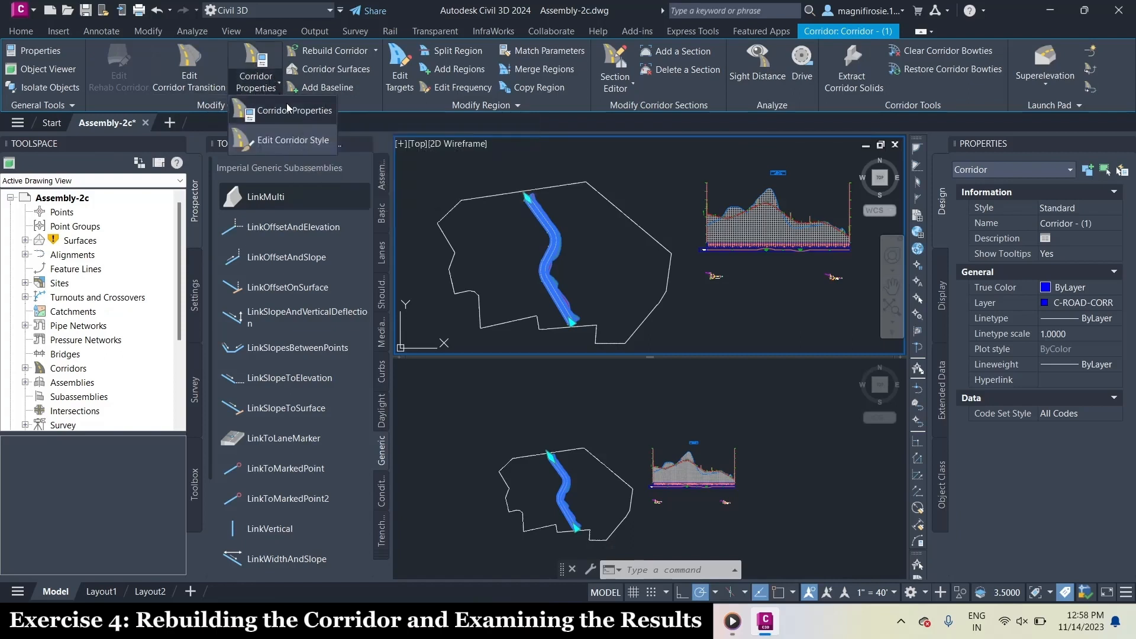
{"action": "left_click", "coordinate": [287, 103]}
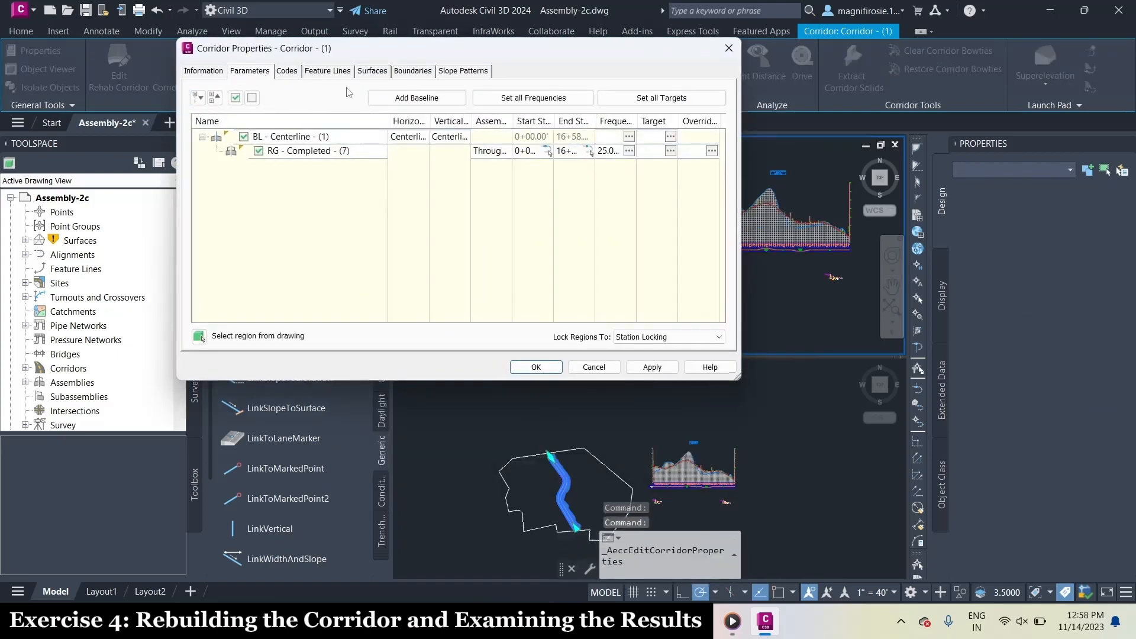
{"action": "left_click", "coordinate": [678, 104]}
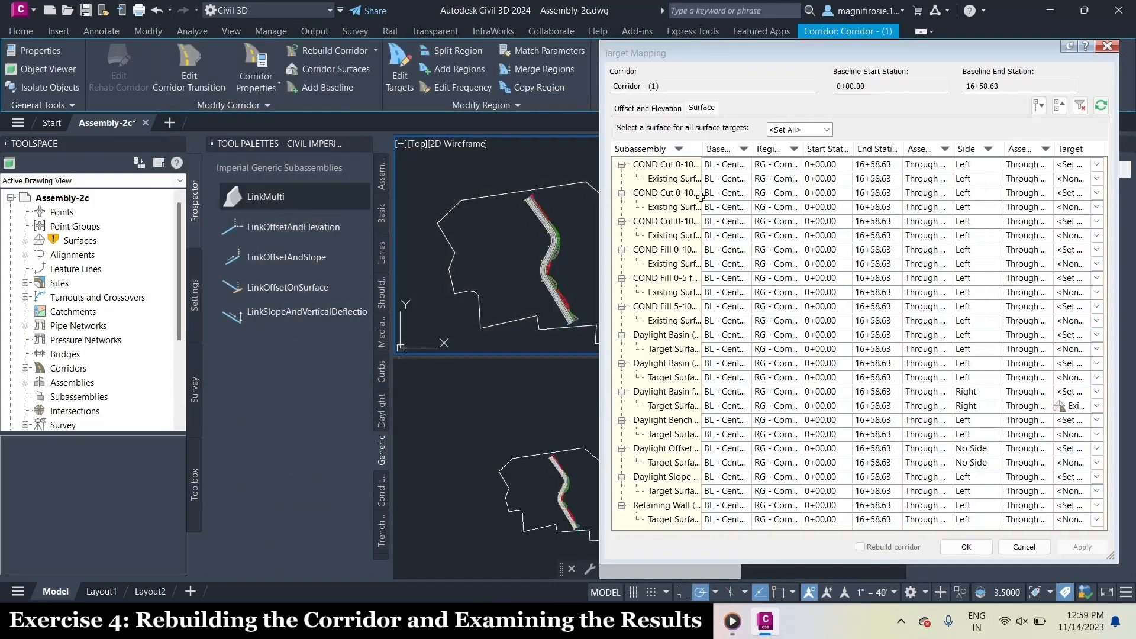
Set Existing Ground as the surface for all surface targets and apply the corridor properties with a corridor rebuild
{"action": "left_click", "coordinate": [667, 111]}
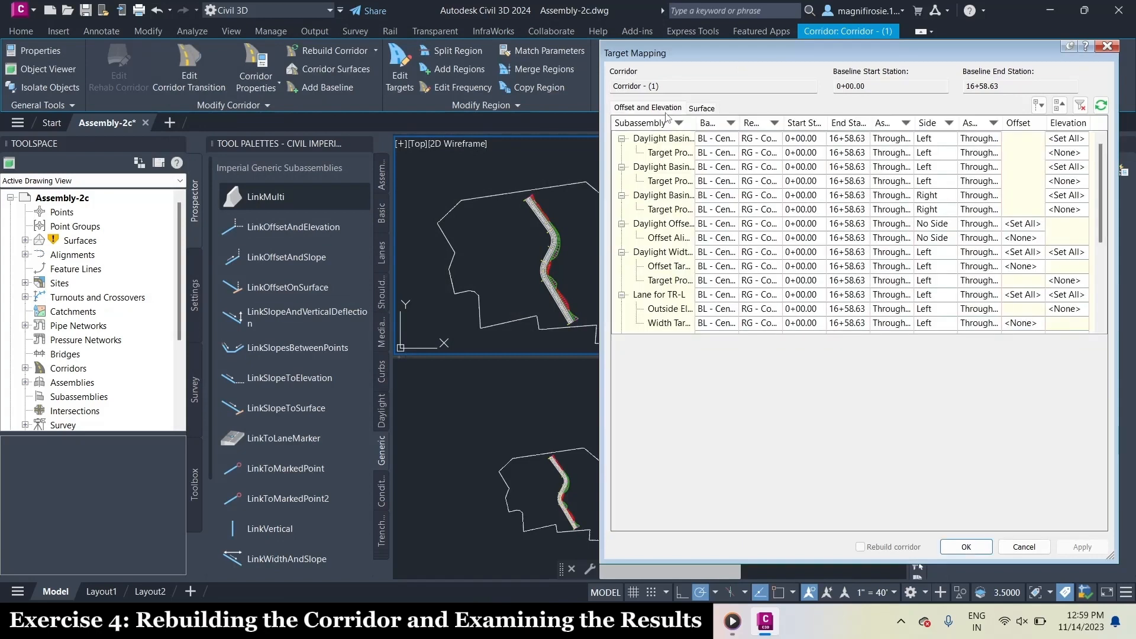
{"action": "left_click", "coordinate": [711, 110]}
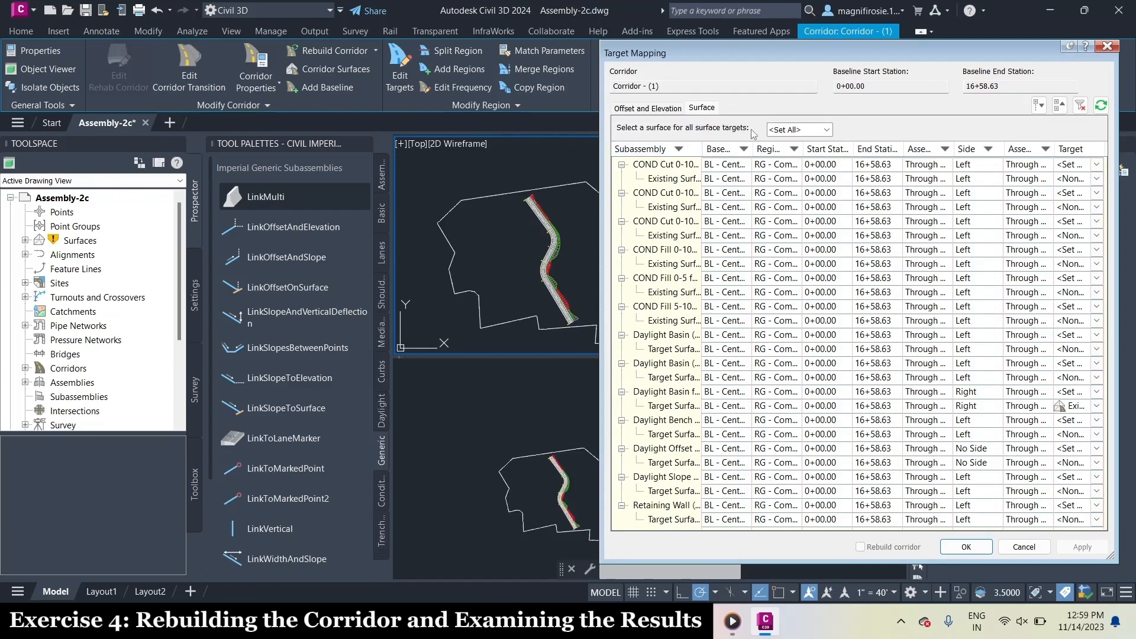
{"action": "left_click", "coordinate": [800, 130]}
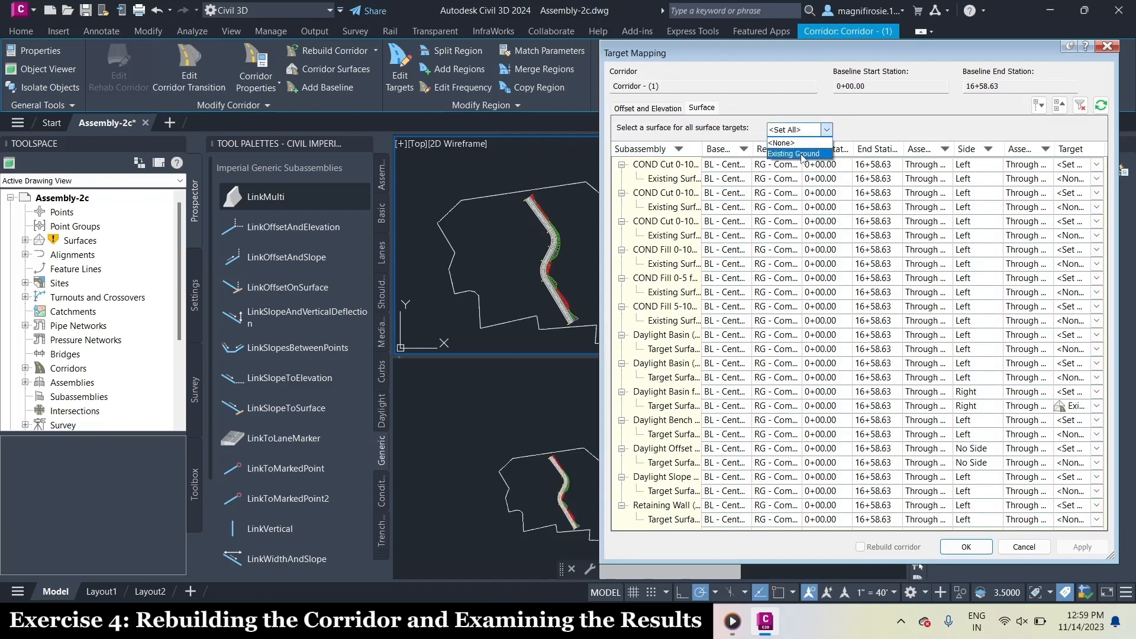
{"action": "left_click", "coordinate": [801, 154]}
{"action": "left_click", "coordinate": [1098, 179]}
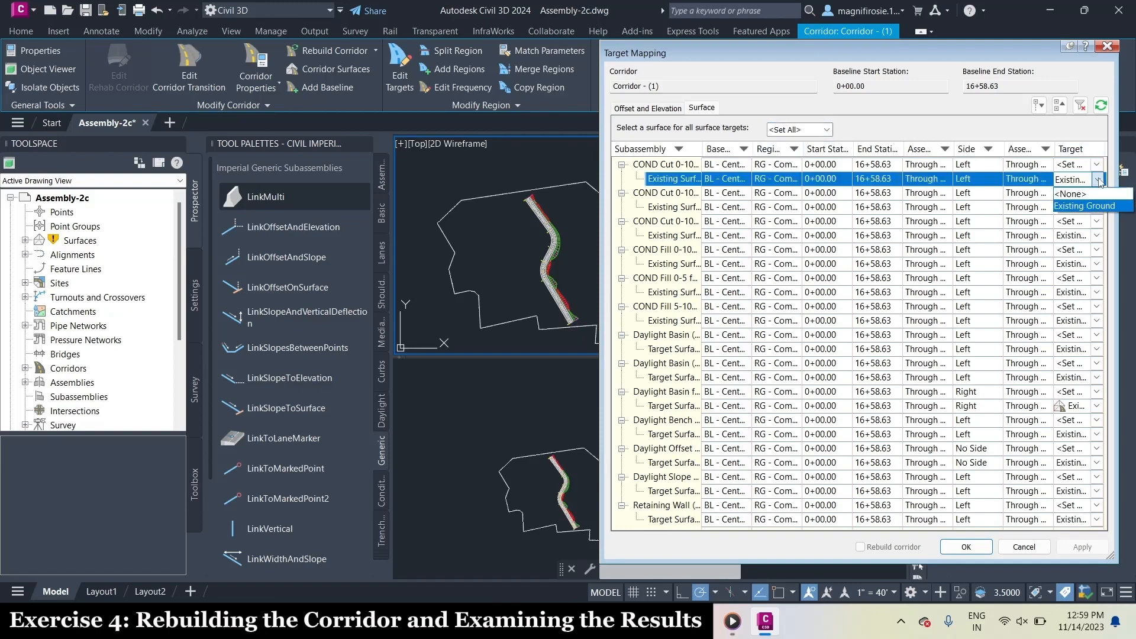
{"action": "left_click", "coordinate": [1099, 180]}
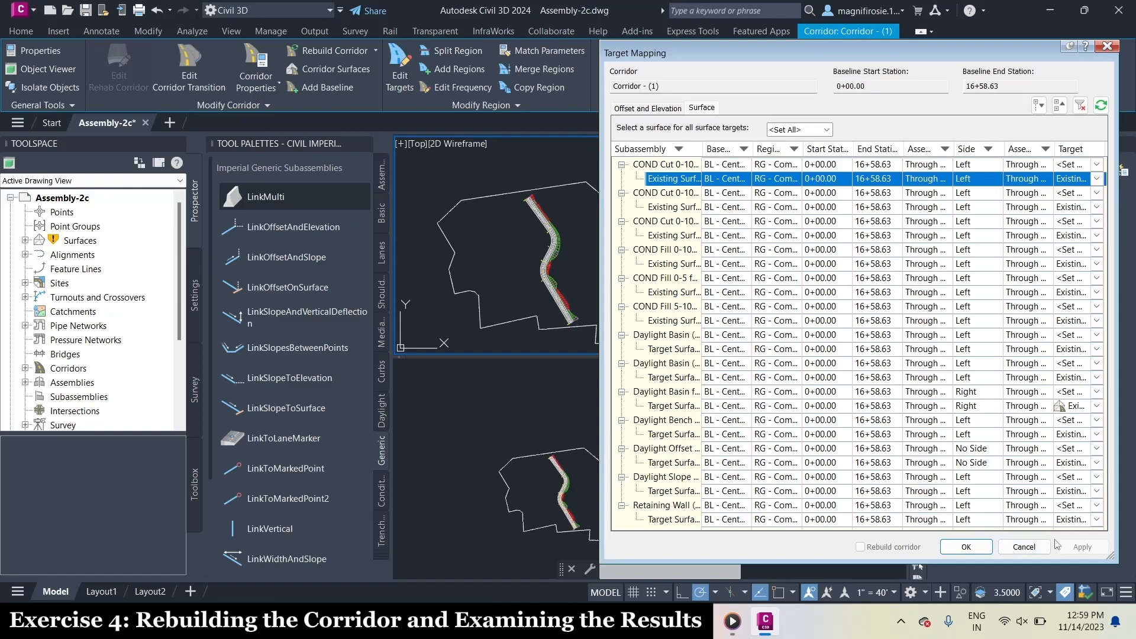
{"action": "left_click", "coordinate": [974, 547]}
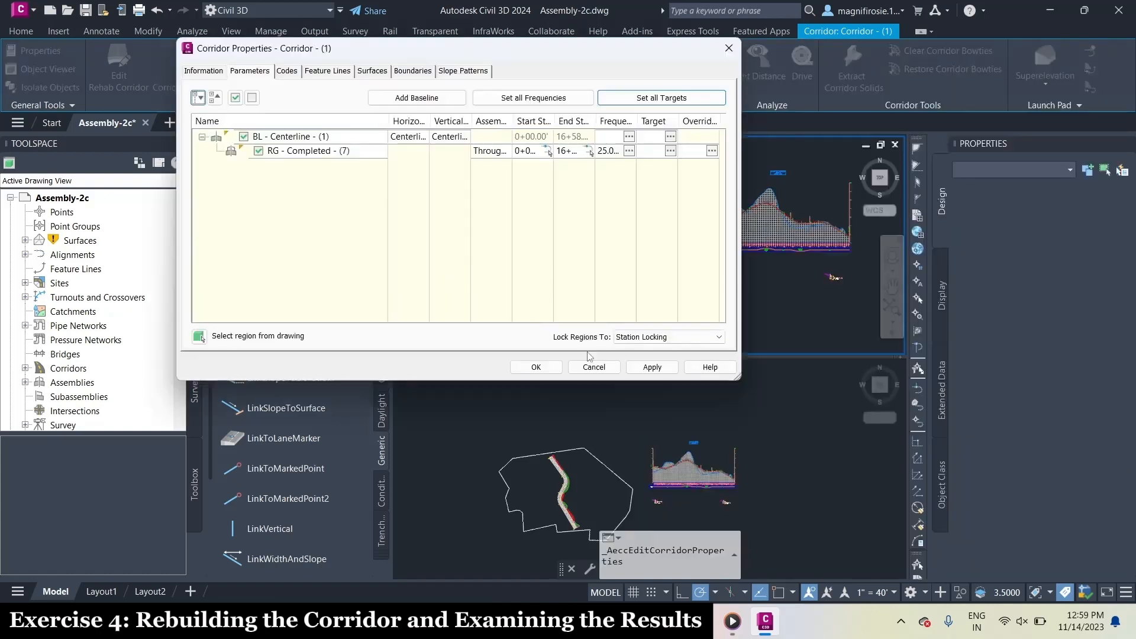
{"action": "left_click", "coordinate": [539, 367]}
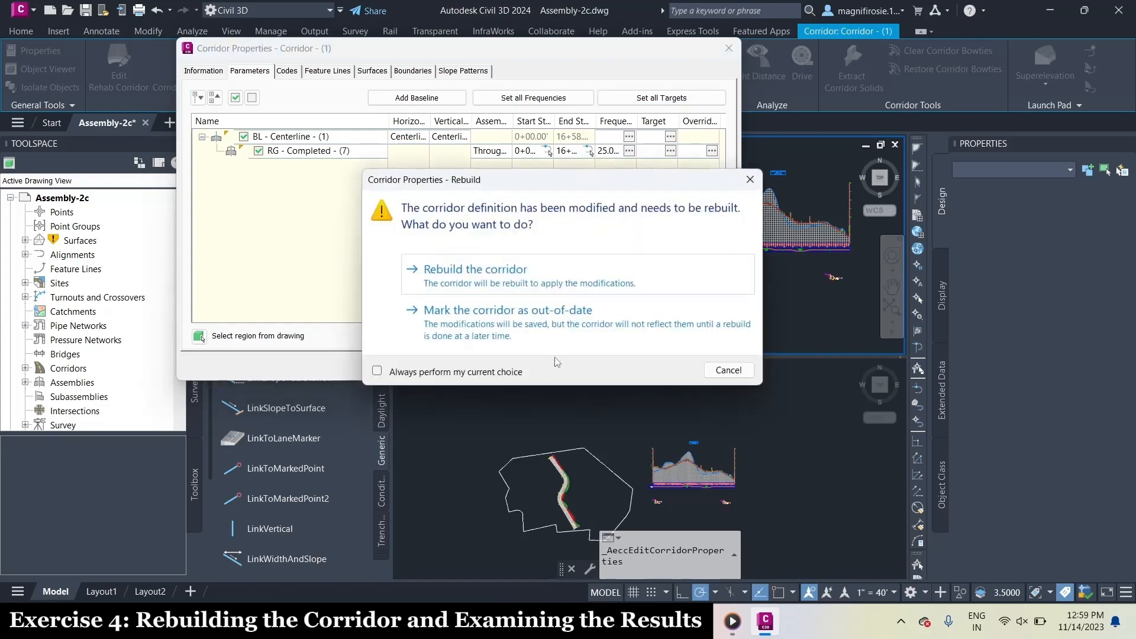
{"action": "left_click", "coordinate": [562, 273]}
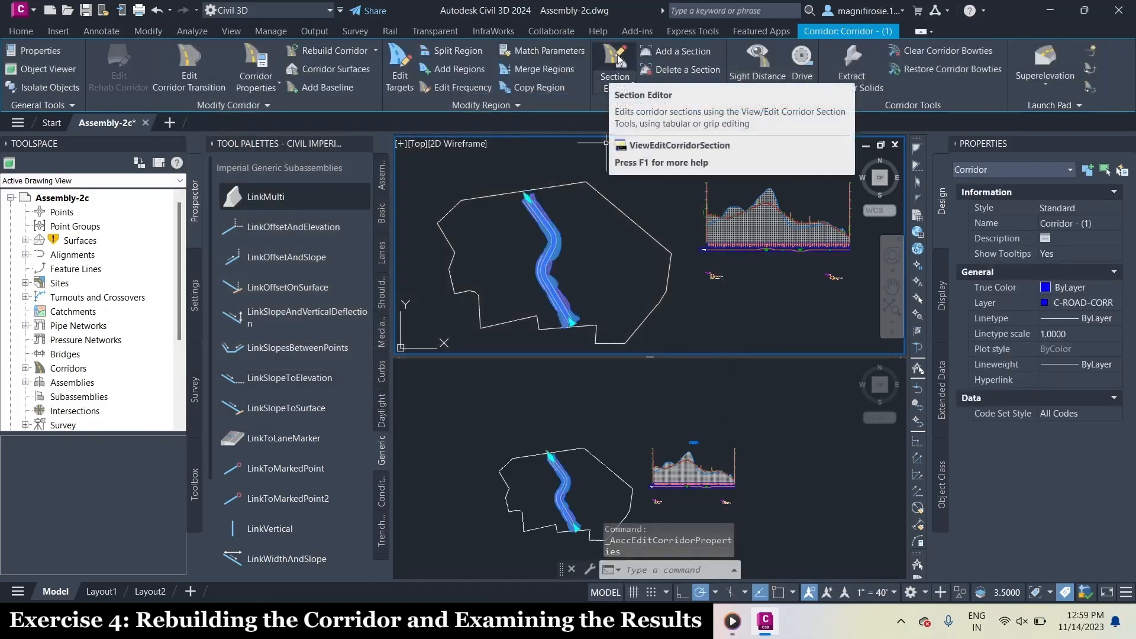
Open the Section Editor for Corridor - (1) and view the sections at the end station 16+58.63 and start station 0+00.00
{"action": "left_click", "coordinate": [618, 59]}
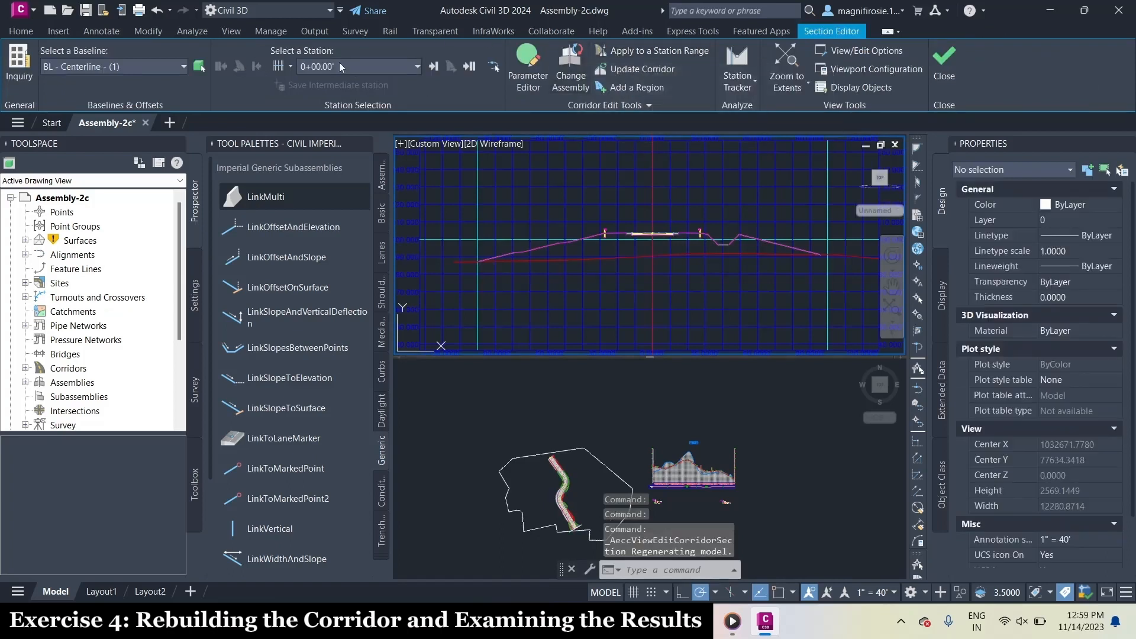
{"action": "left_click", "coordinate": [471, 67]}
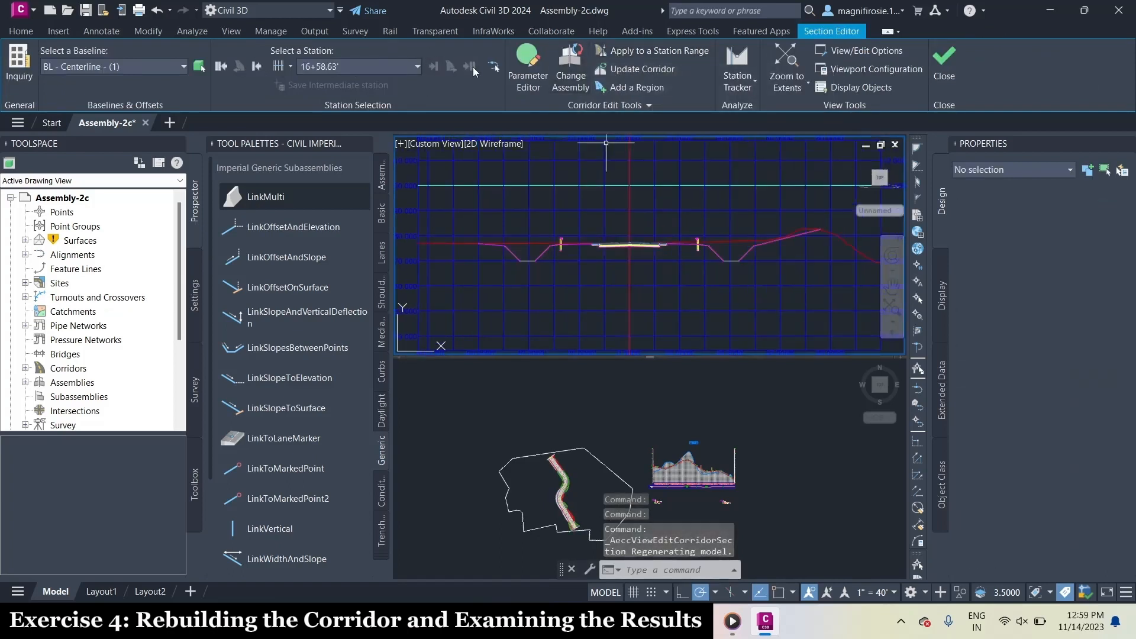
{"action": "left_click", "coordinate": [220, 66]}
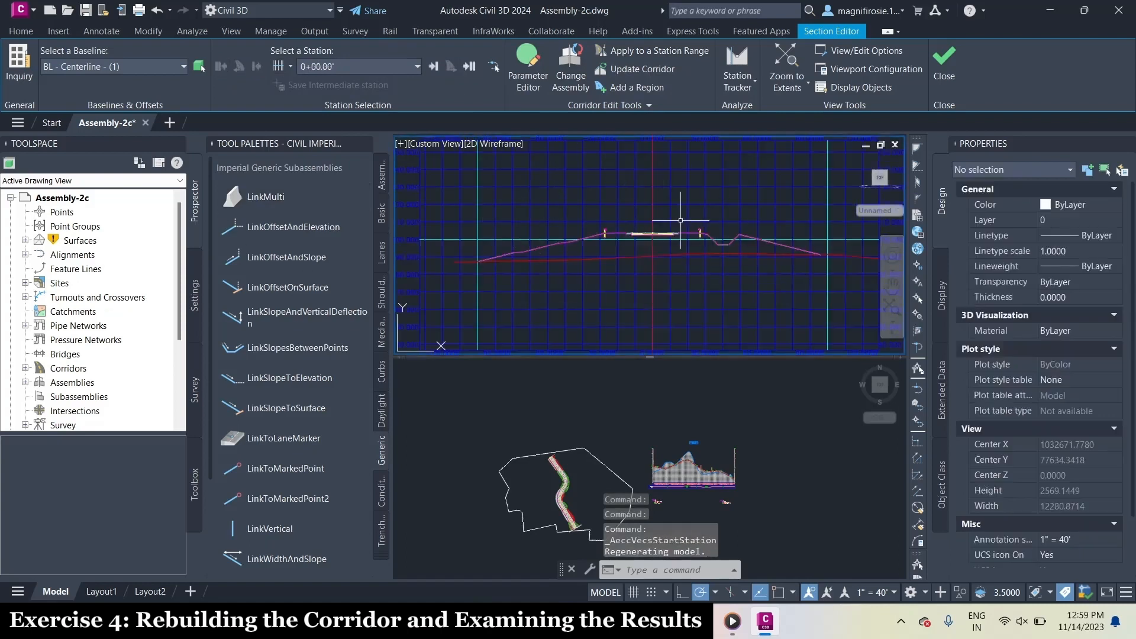
Advance station by station from 0+00.00 to 2+21.02, examining the corridor's cut and fill conditions on both sides
{"action": "left_click", "coordinate": [435, 66]}
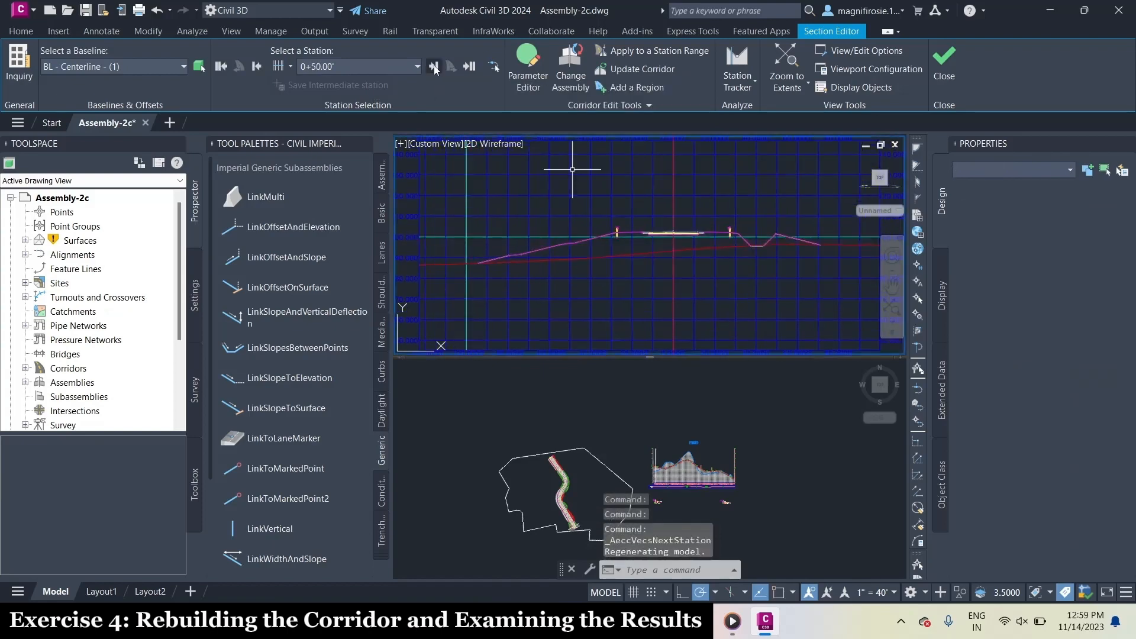
{"action": "left_click", "coordinate": [434, 66]}
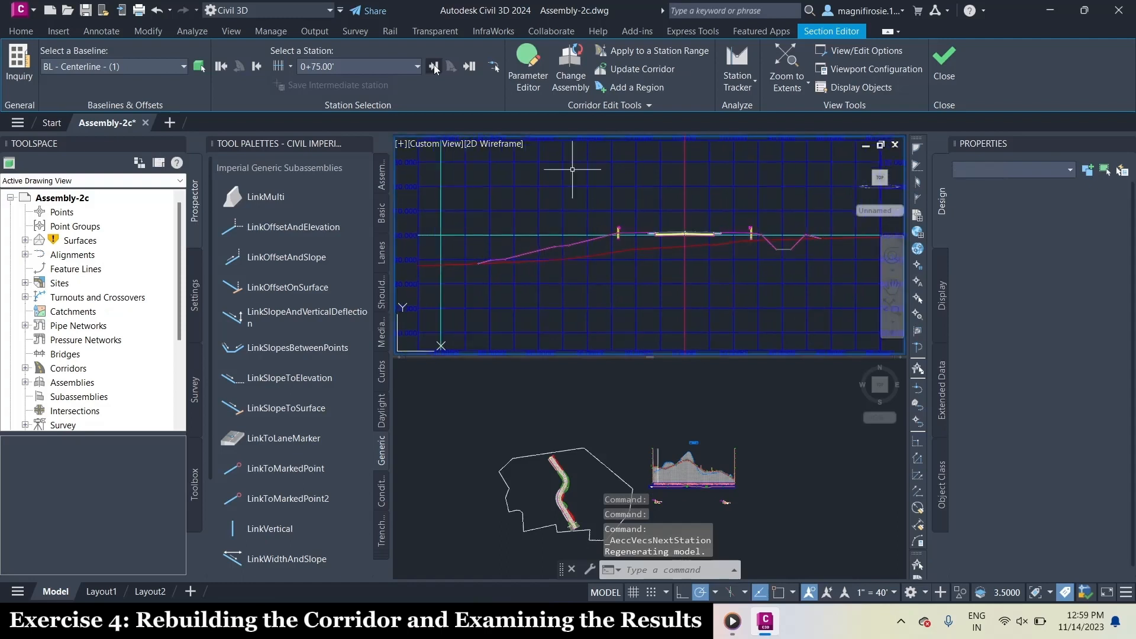
{"action": "left_click", "coordinate": [435, 66]}
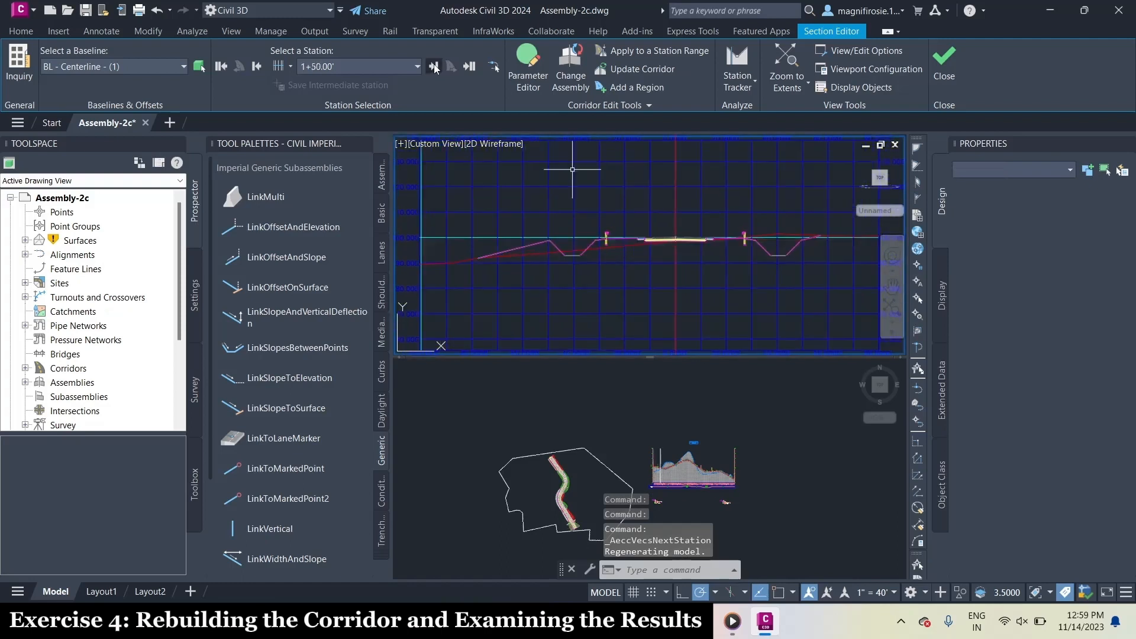
{"action": "left_click", "coordinate": [435, 66]}
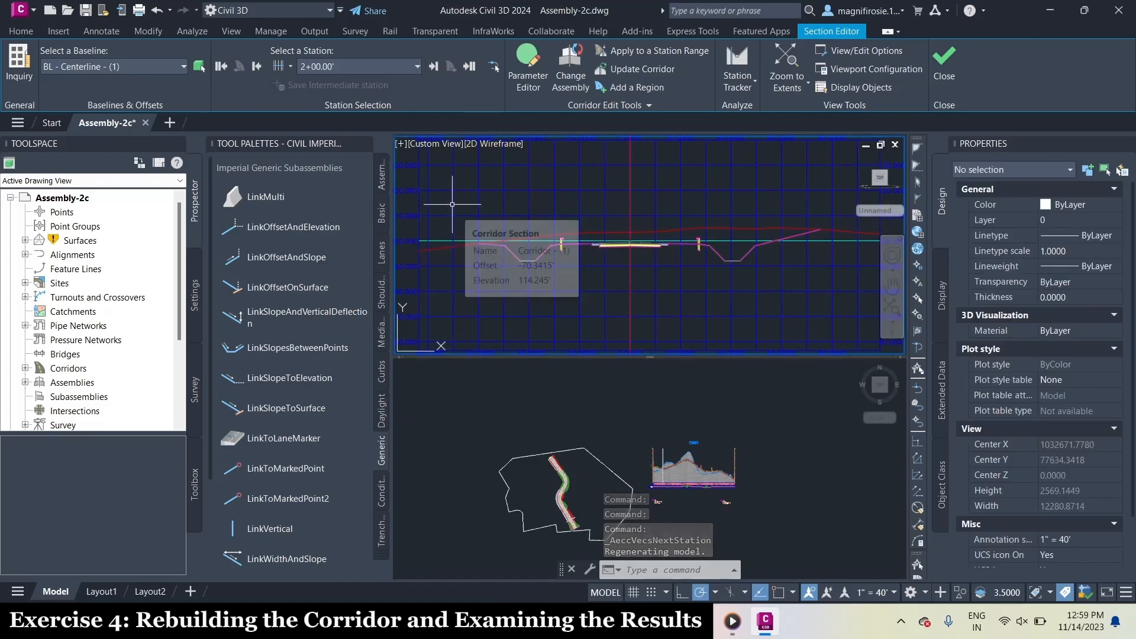
{"action": "left_click", "coordinate": [434, 66]}
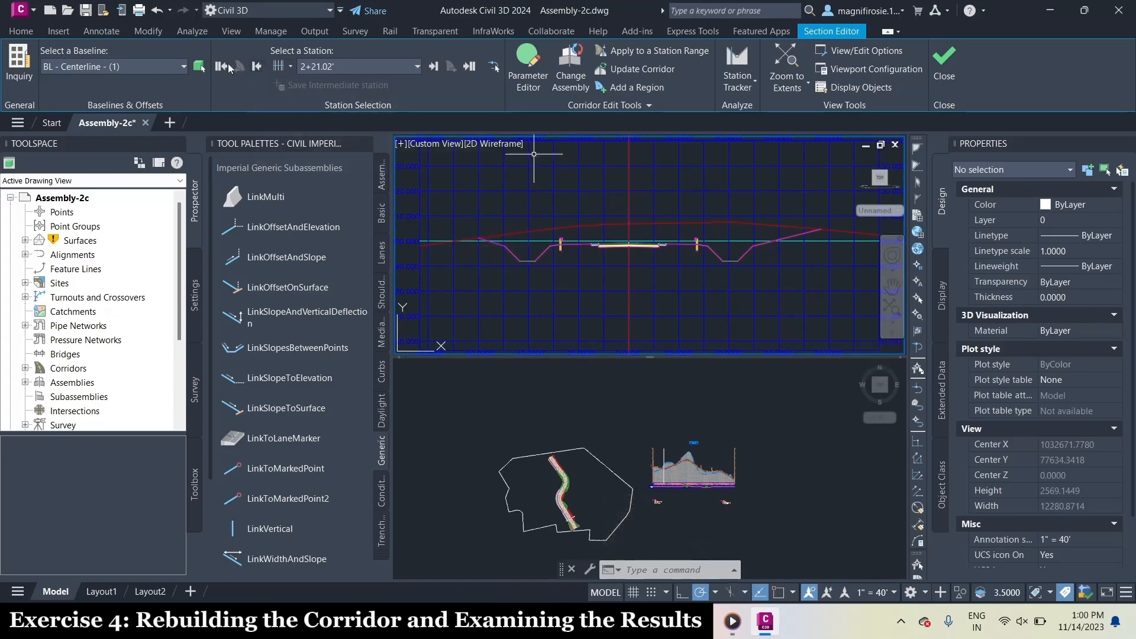
Review the corridor sections again from station 0+00.00 past 3+50.00, finishing with the end station and the start station
{"action": "left_click", "coordinate": [222, 66]}
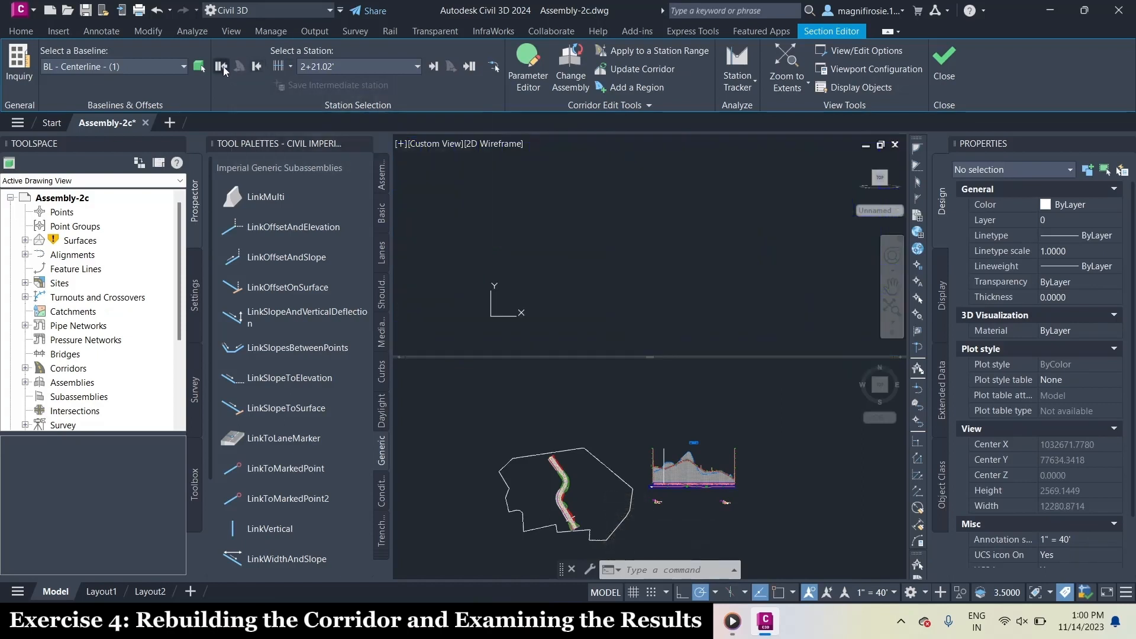
{"action": "left_click", "coordinate": [439, 69]}
{"action": "left_click", "coordinate": [439, 69]}
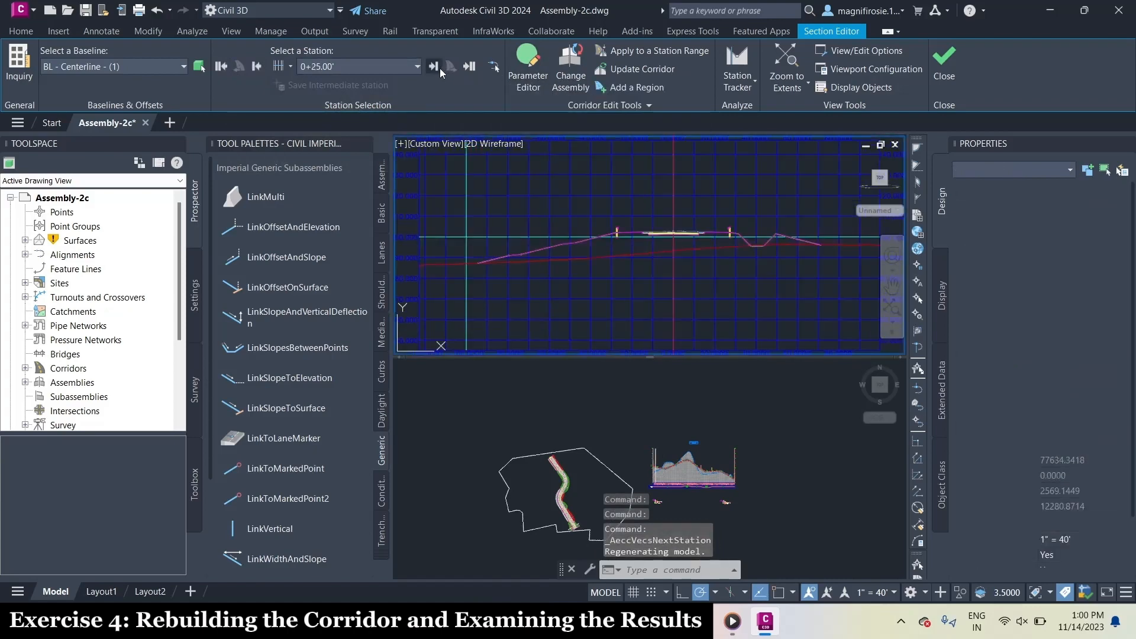
{"action": "left_click", "coordinate": [439, 69]}
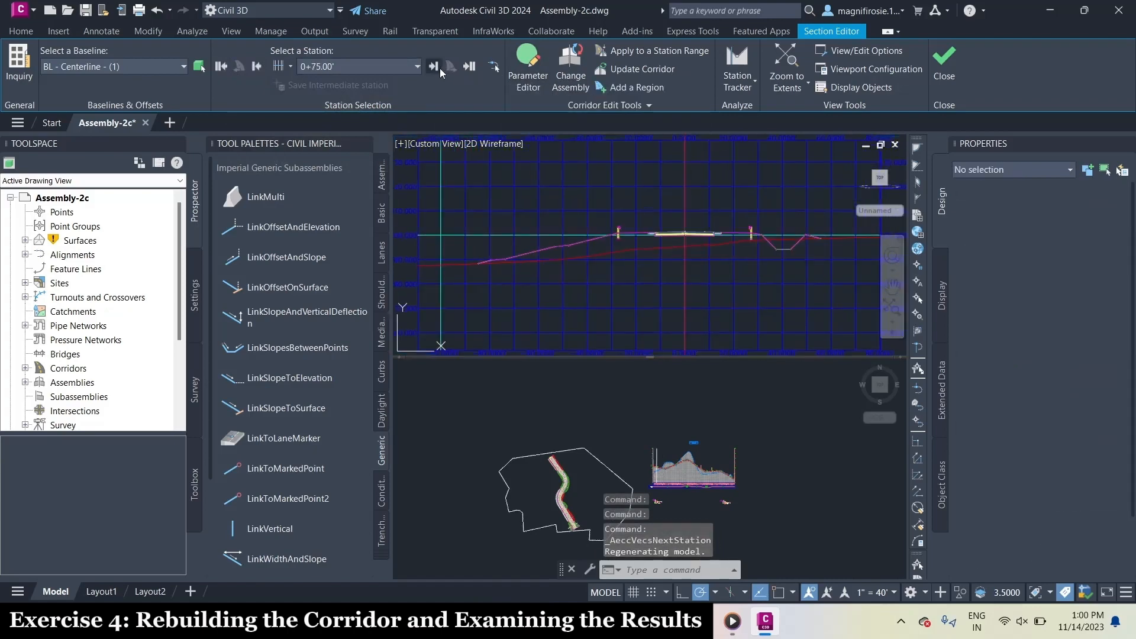
{"action": "left_click", "coordinate": [439, 69]}
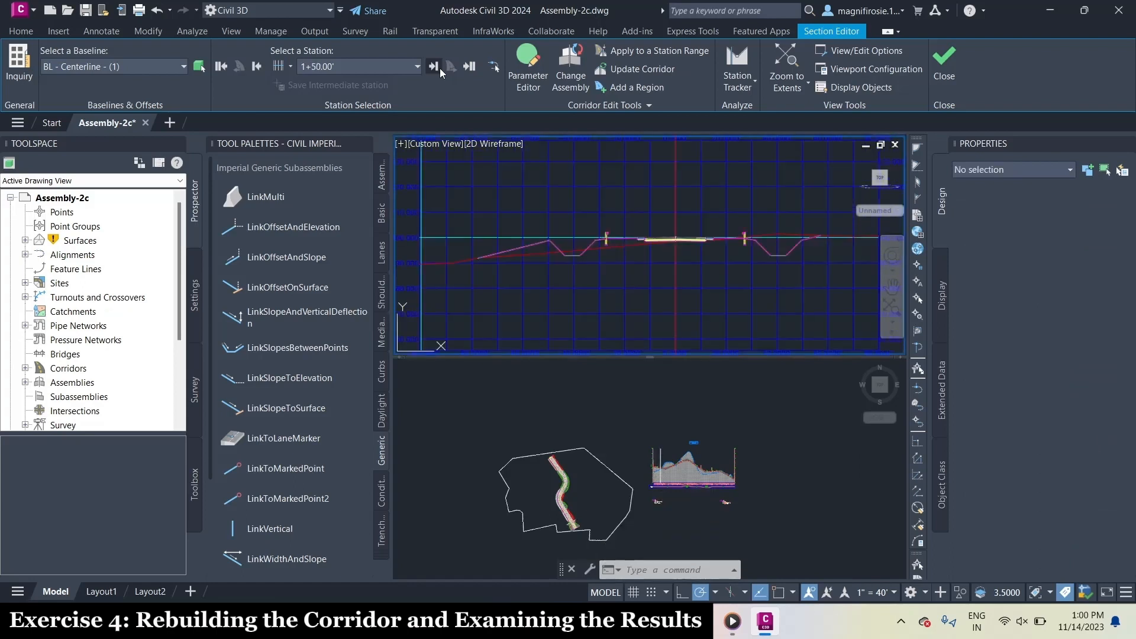
{"action": "left_click", "coordinate": [439, 68]}
{"action": "left_click", "coordinate": [439, 69]}
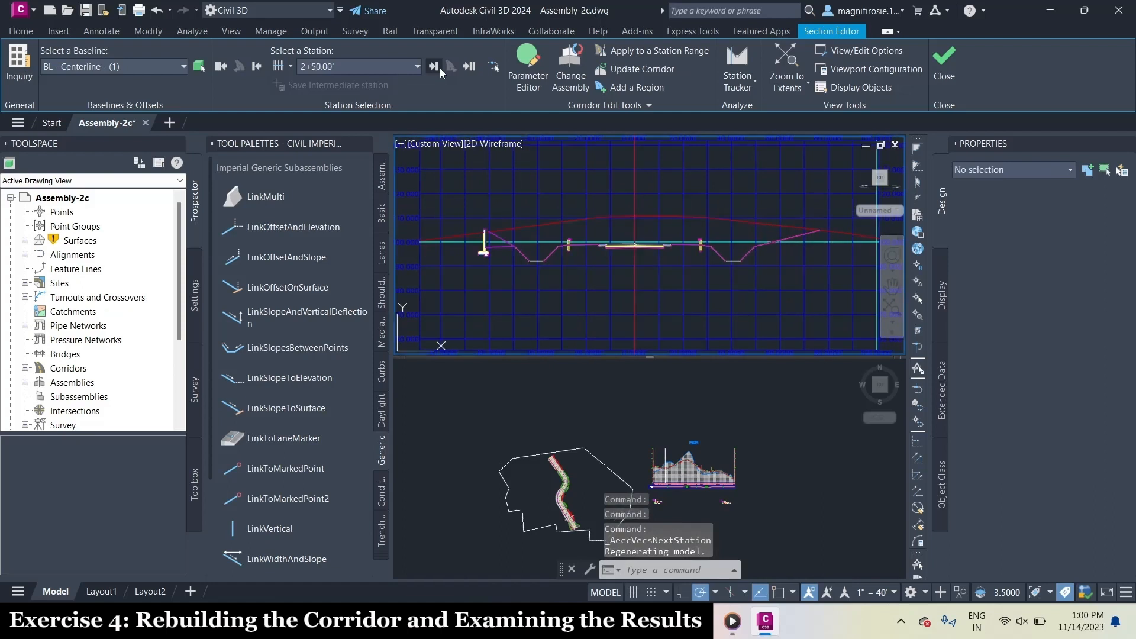
{"action": "left_click", "coordinate": [439, 69]}
{"action": "left_click", "coordinate": [439, 68]}
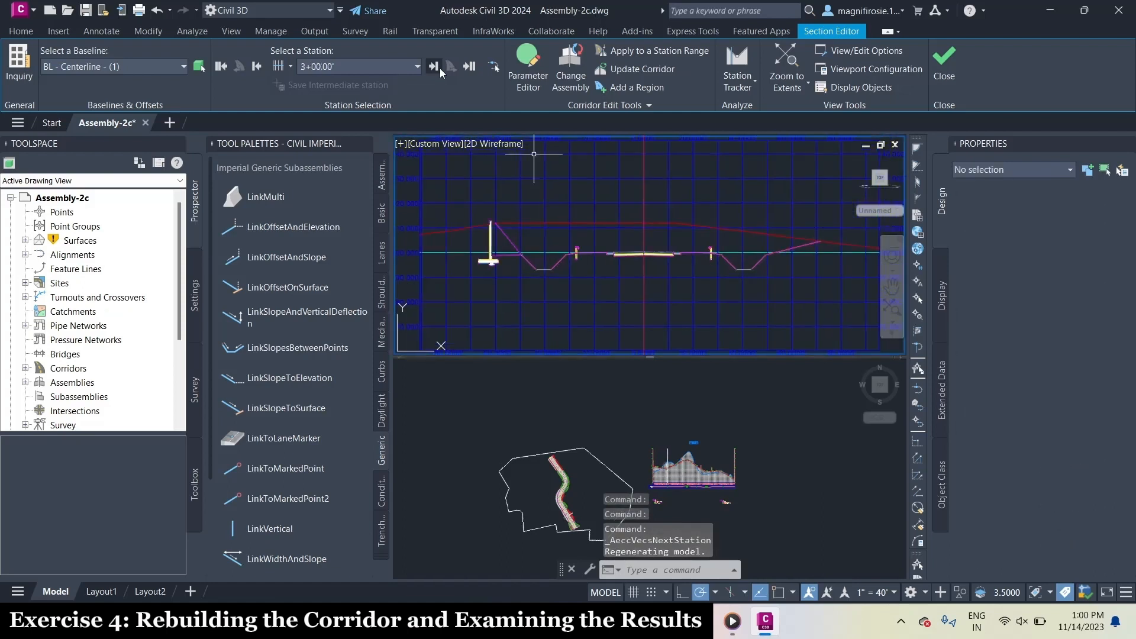
{"action": "left_click", "coordinate": [440, 68]}
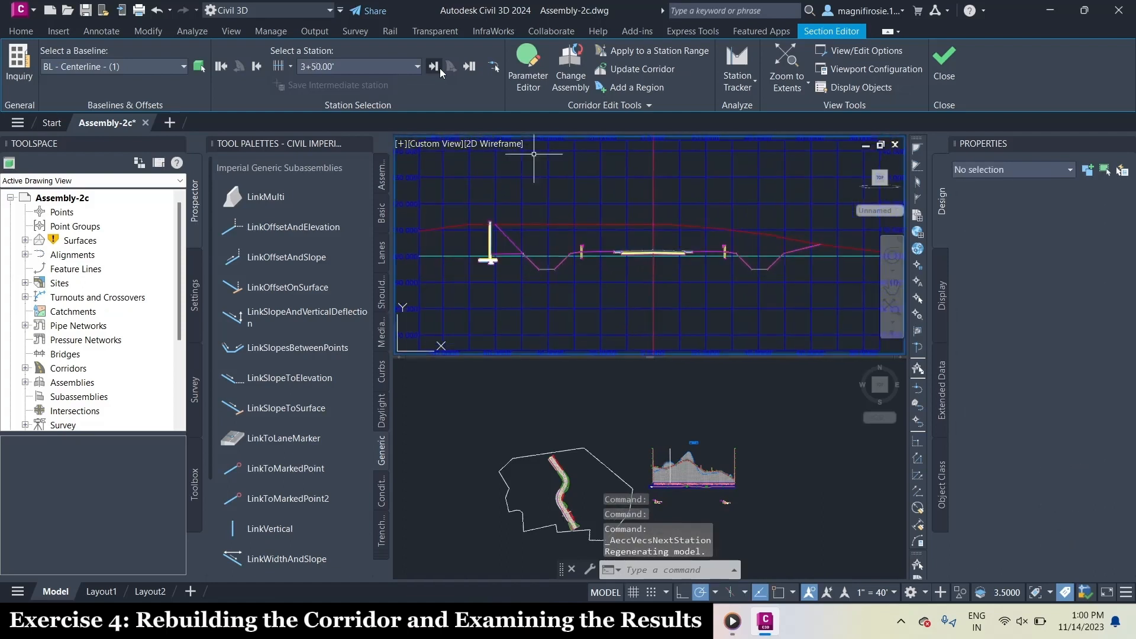
{"action": "left_click", "coordinate": [439, 69]}
{"action": "left_click", "coordinate": [470, 66]}
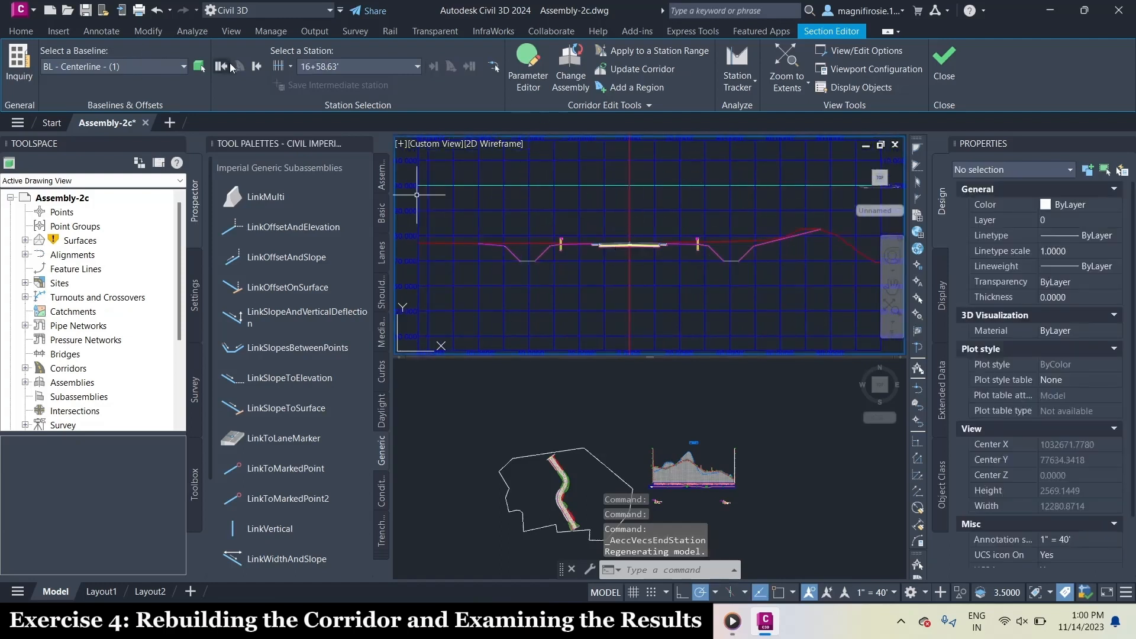
{"action": "left_click", "coordinate": [229, 66]}
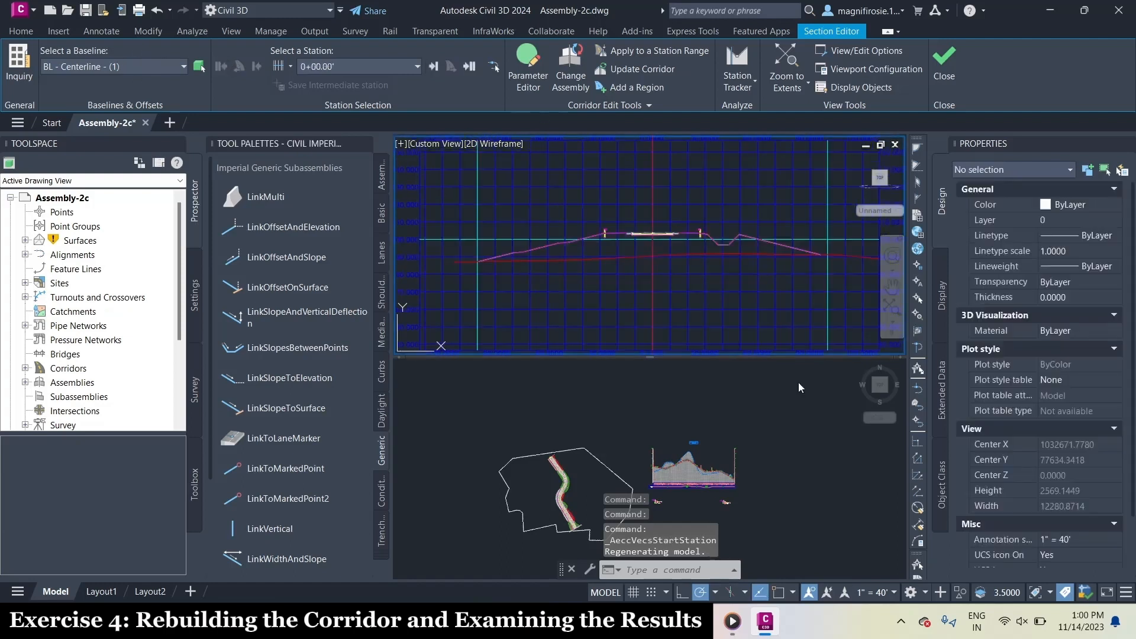